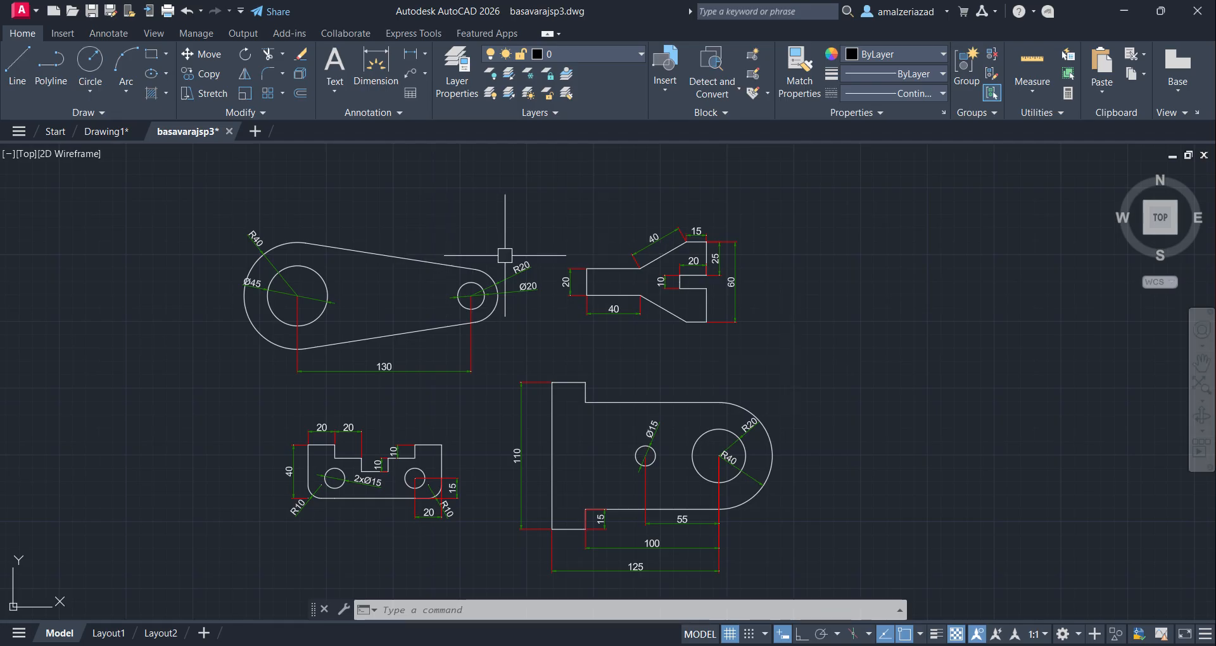
left_click(387, 114)
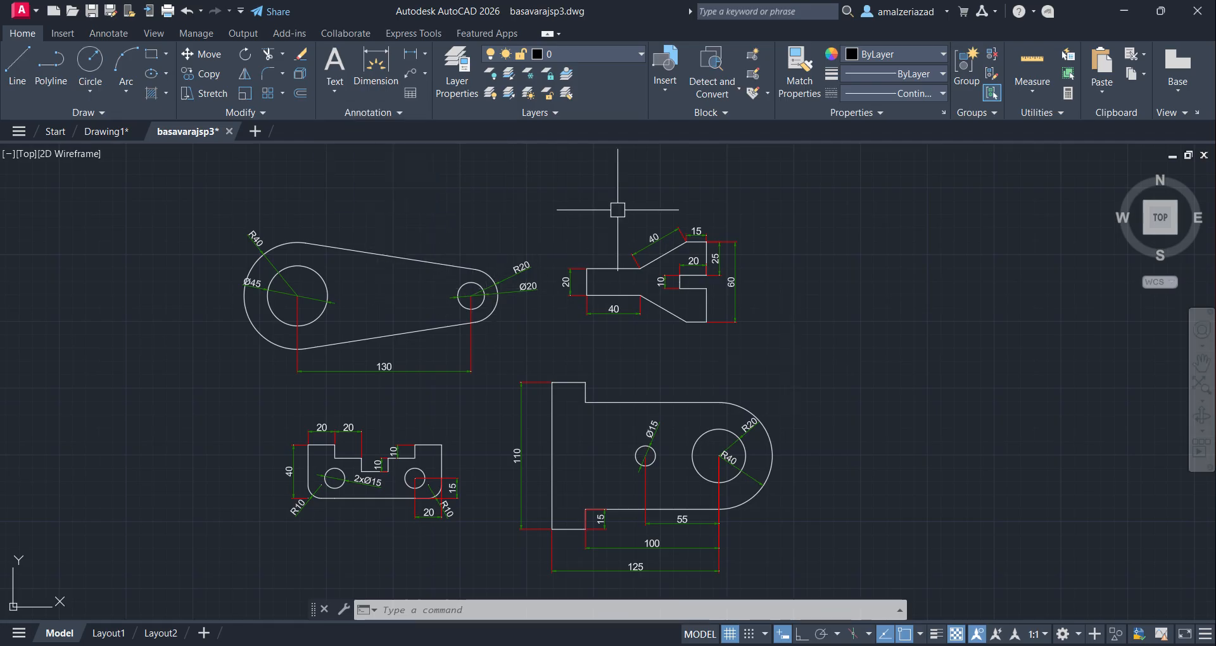
left_click(367, 119)
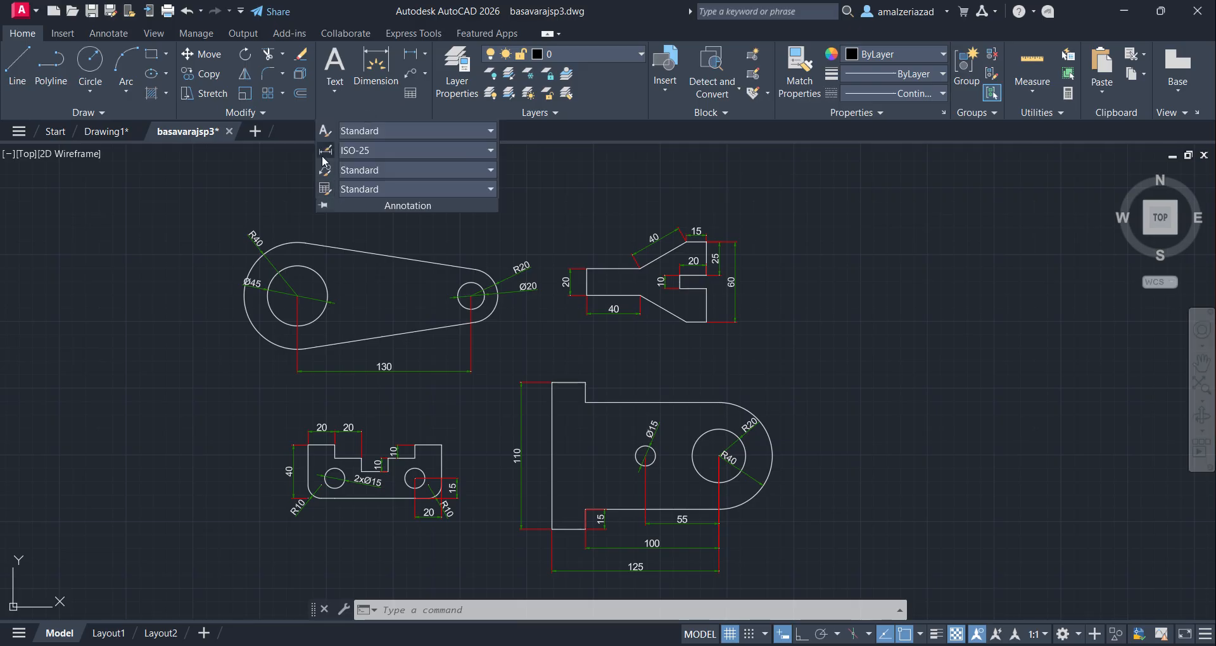
left_click(325, 153)
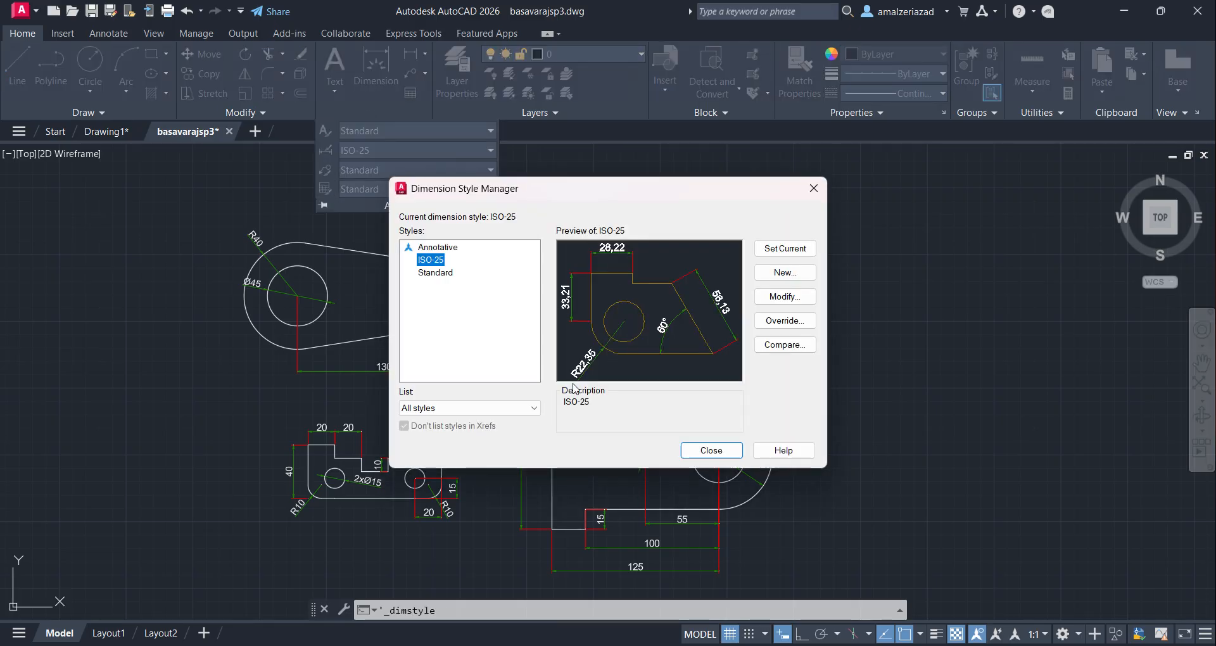
left_click(817, 185)
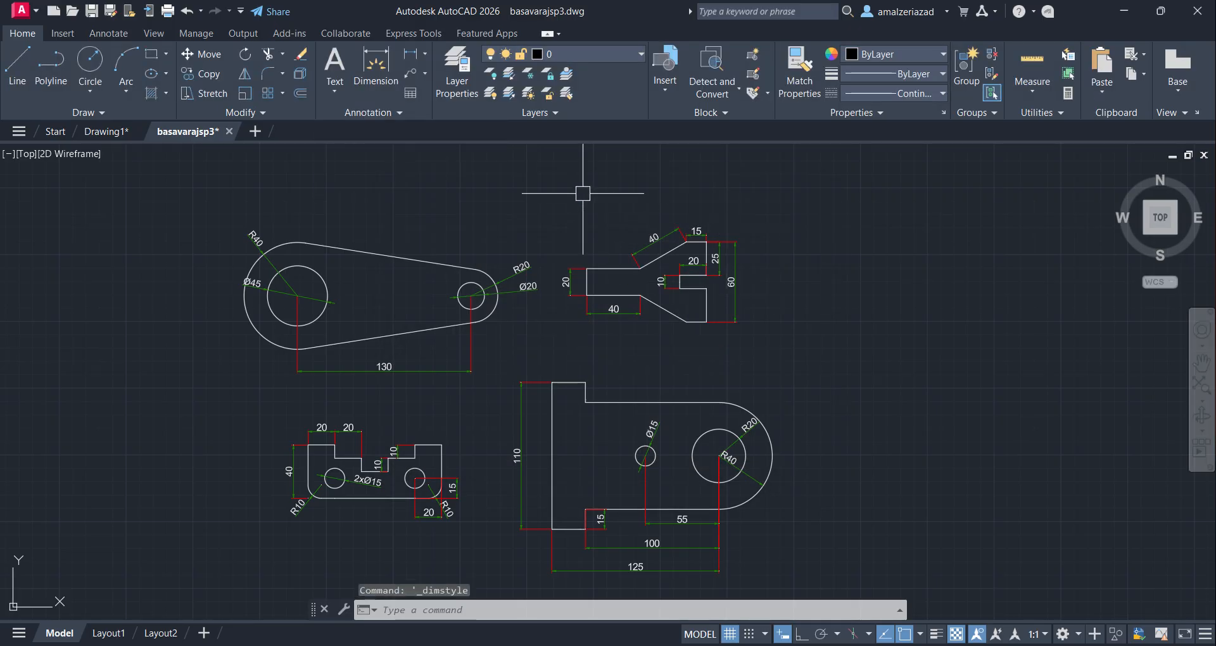
- Open the ISO-25 dimension style for modification and examine its baseline spacing and line settings
type("DIMS")
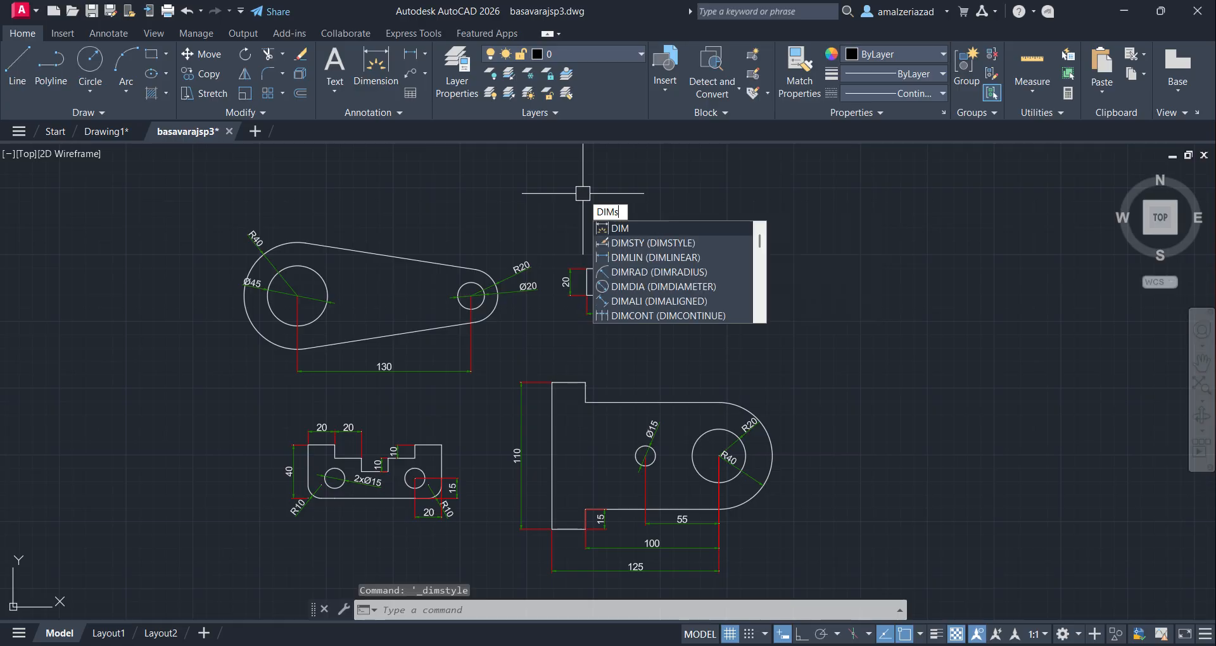
type("TY")
key("Return")
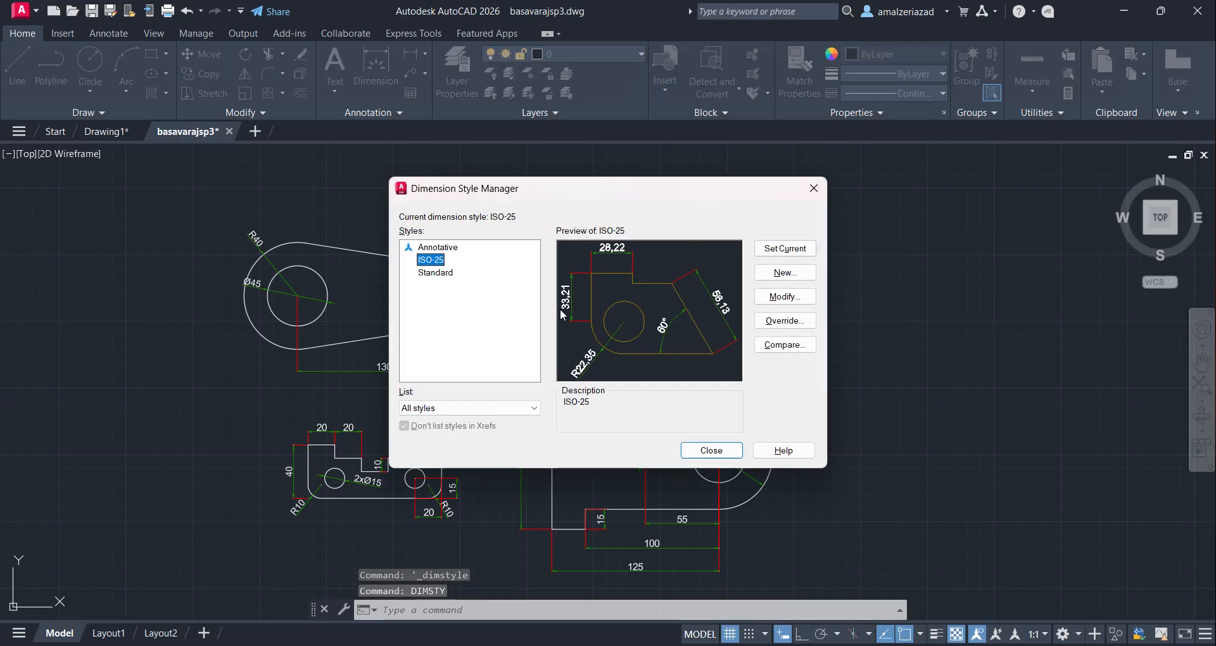
left_click(784, 296)
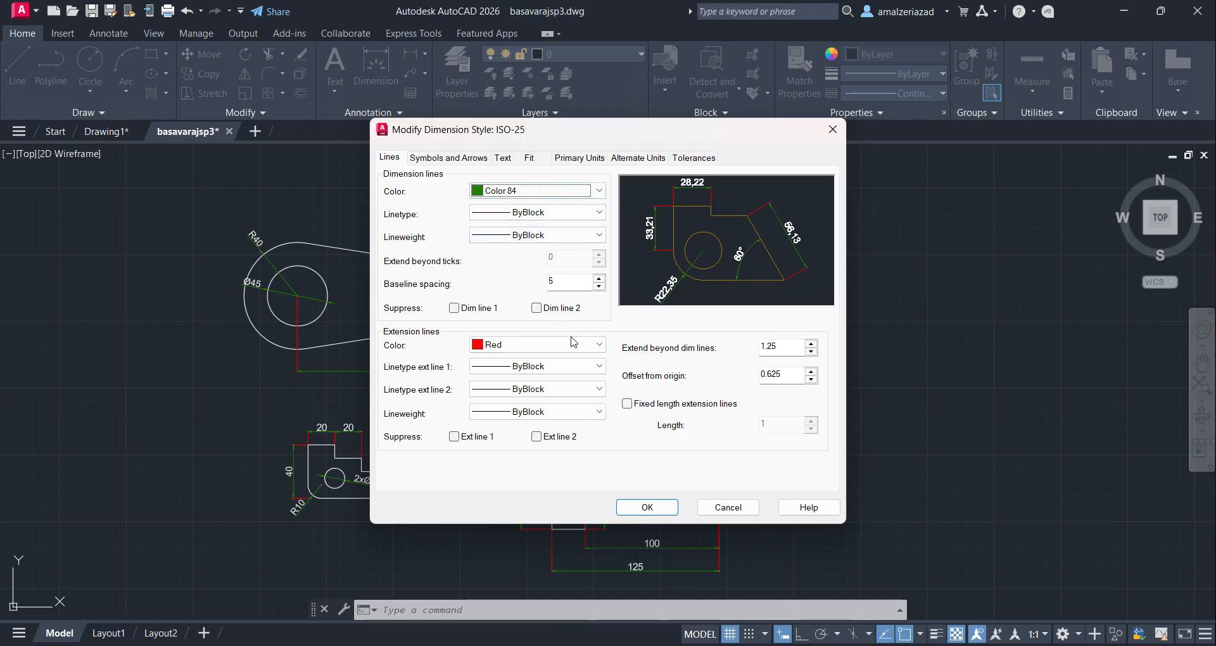
double_click(569, 282)
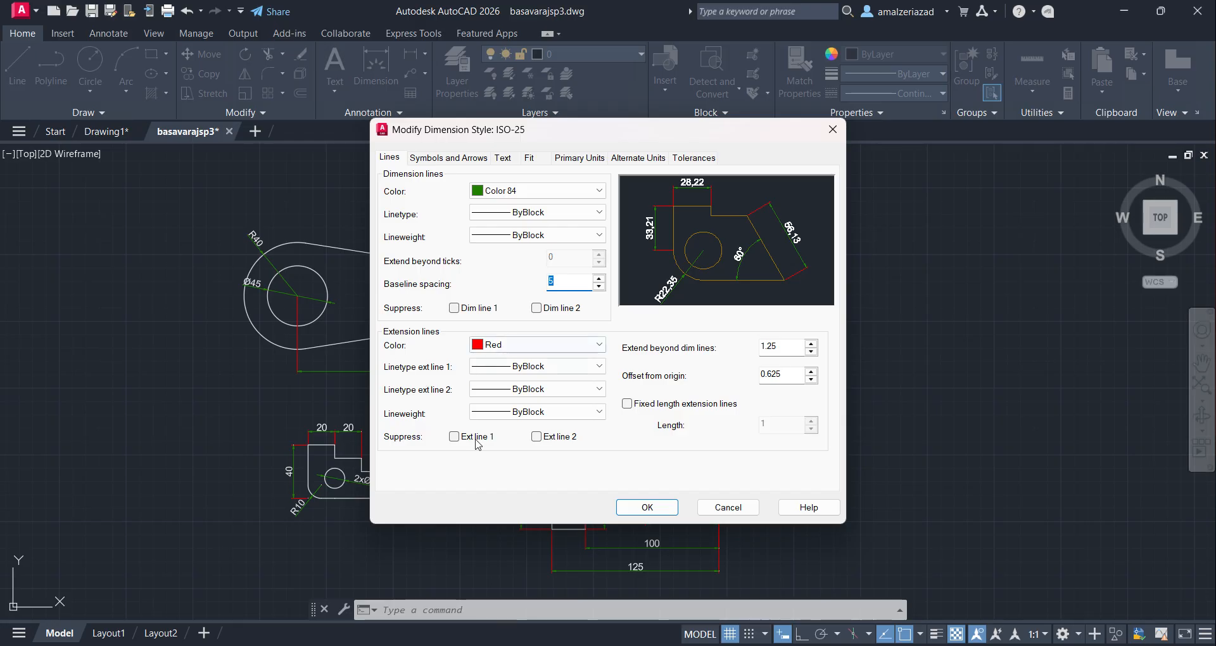
- Try Closed blank, Dot and Architectural tick as the first arrowhead, and restore it to Closed filled
left_click(451, 158)
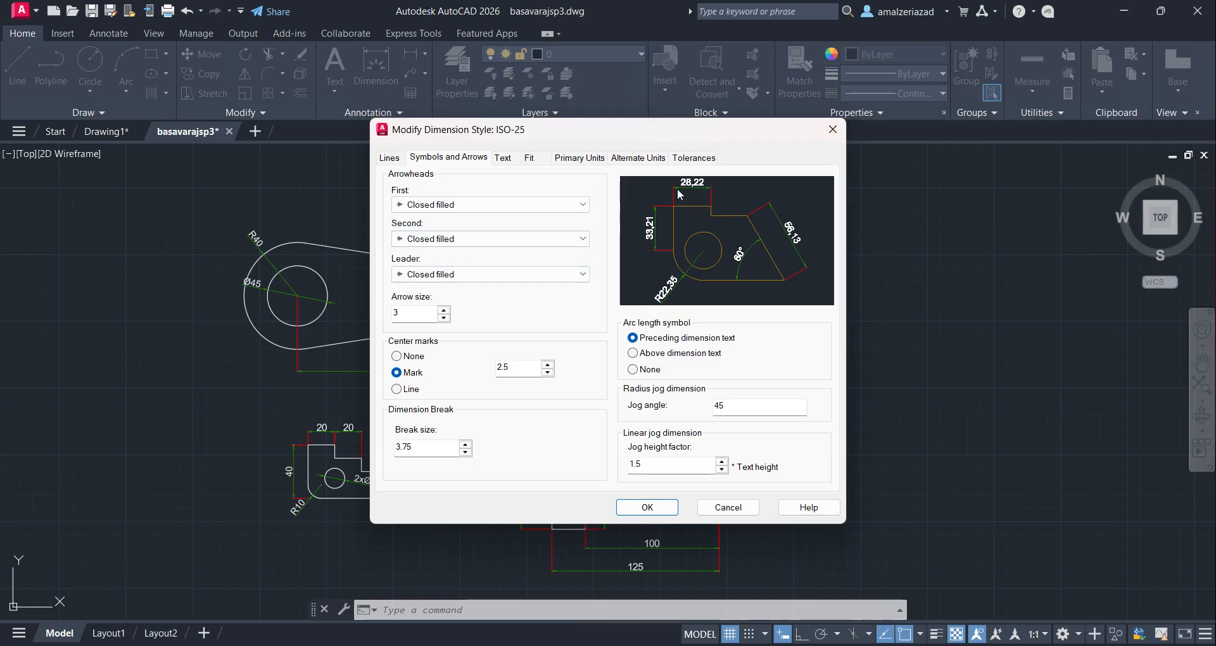
left_click(443, 205)
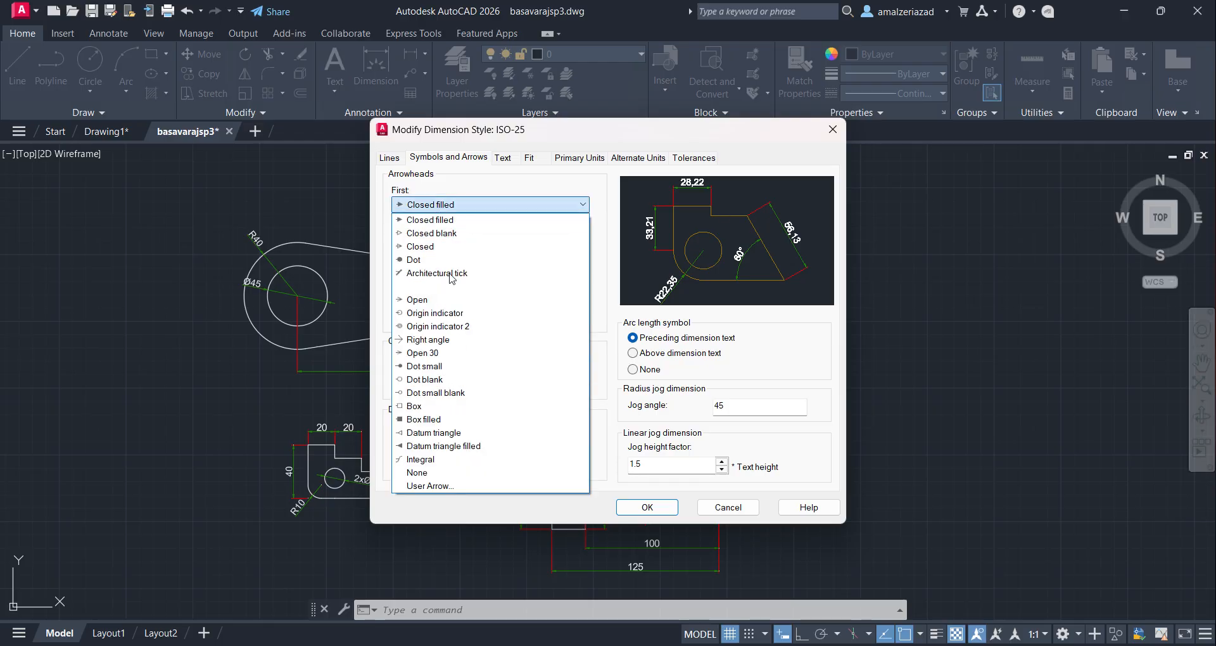
left_click(451, 273)
left_click(460, 204)
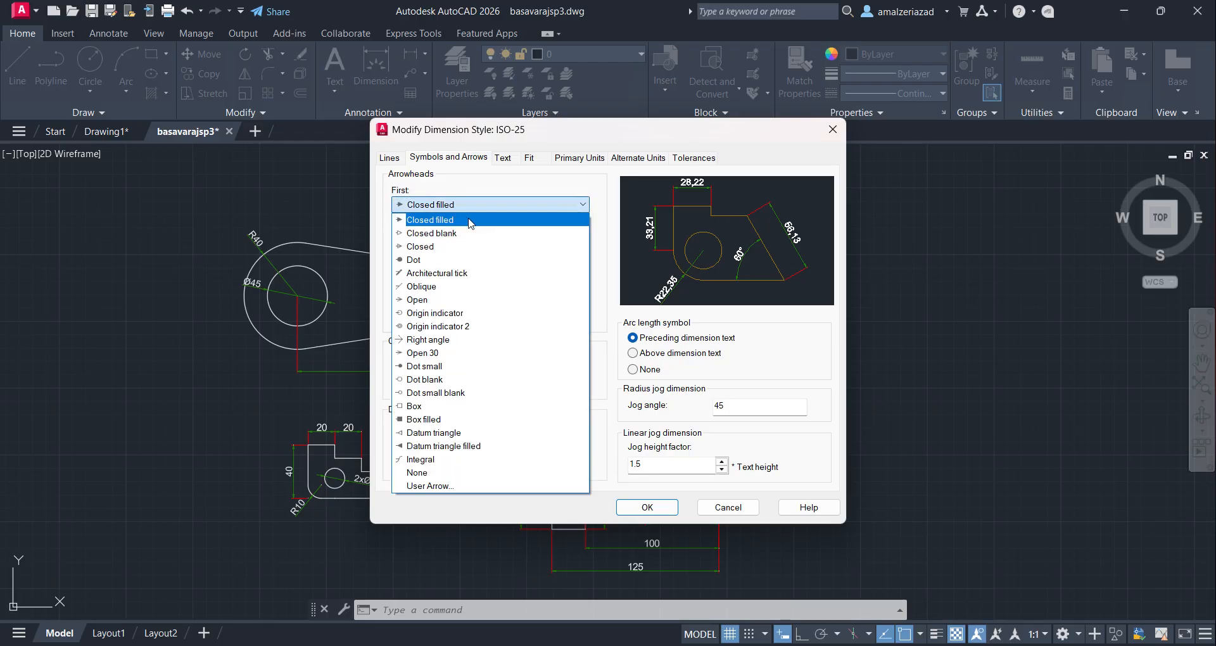
left_click(444, 246)
left_click(465, 207)
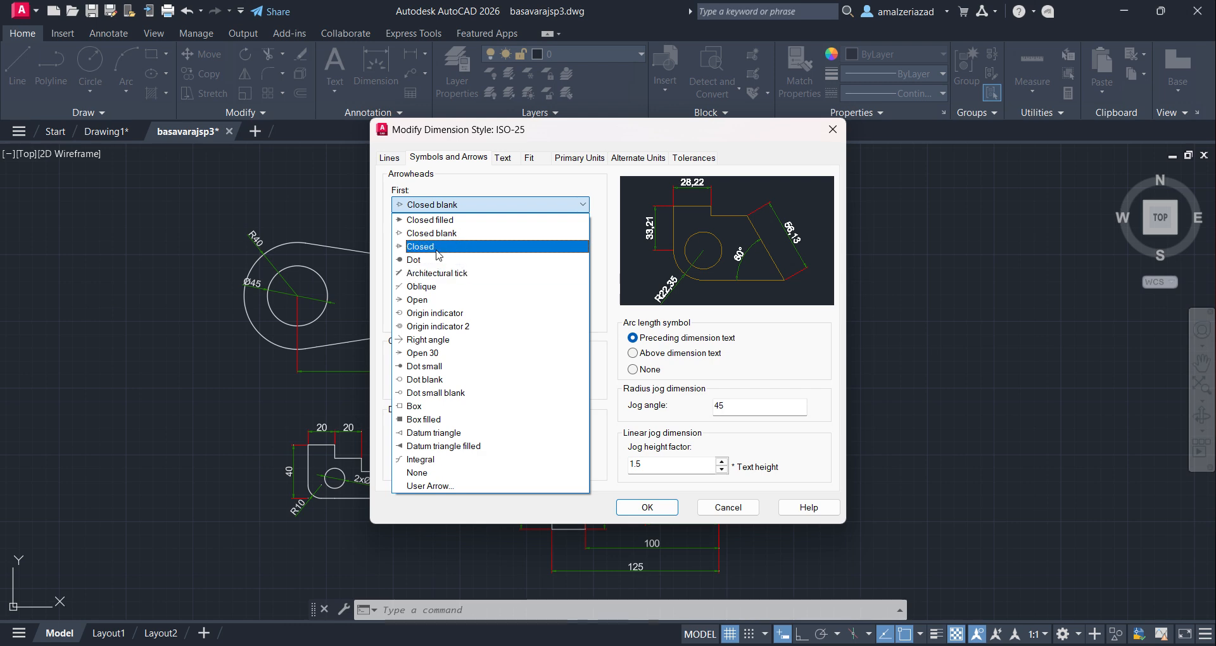
left_click(436, 266)
left_click(459, 205)
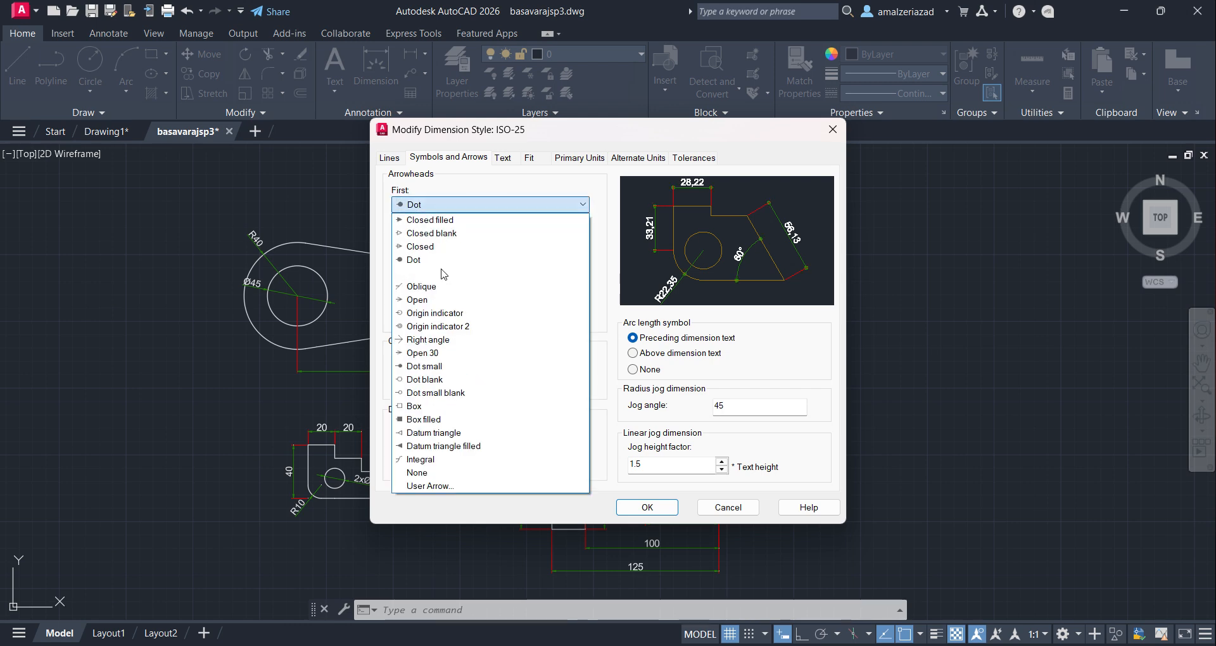
left_click(445, 276)
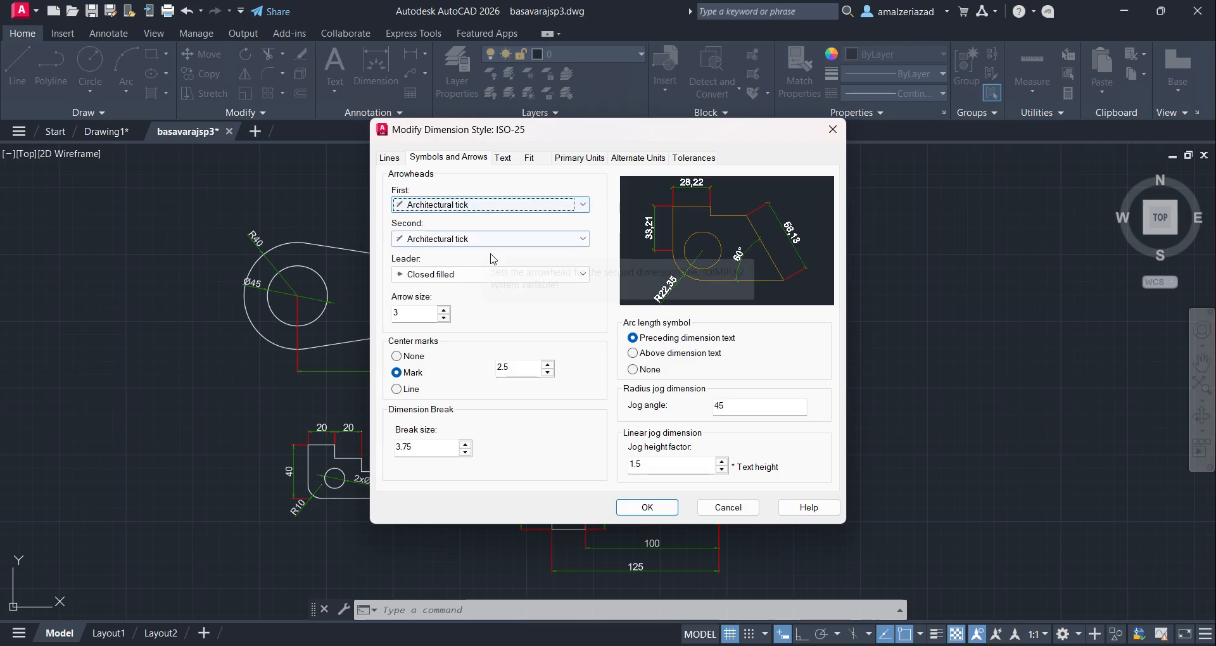
left_click(462, 204)
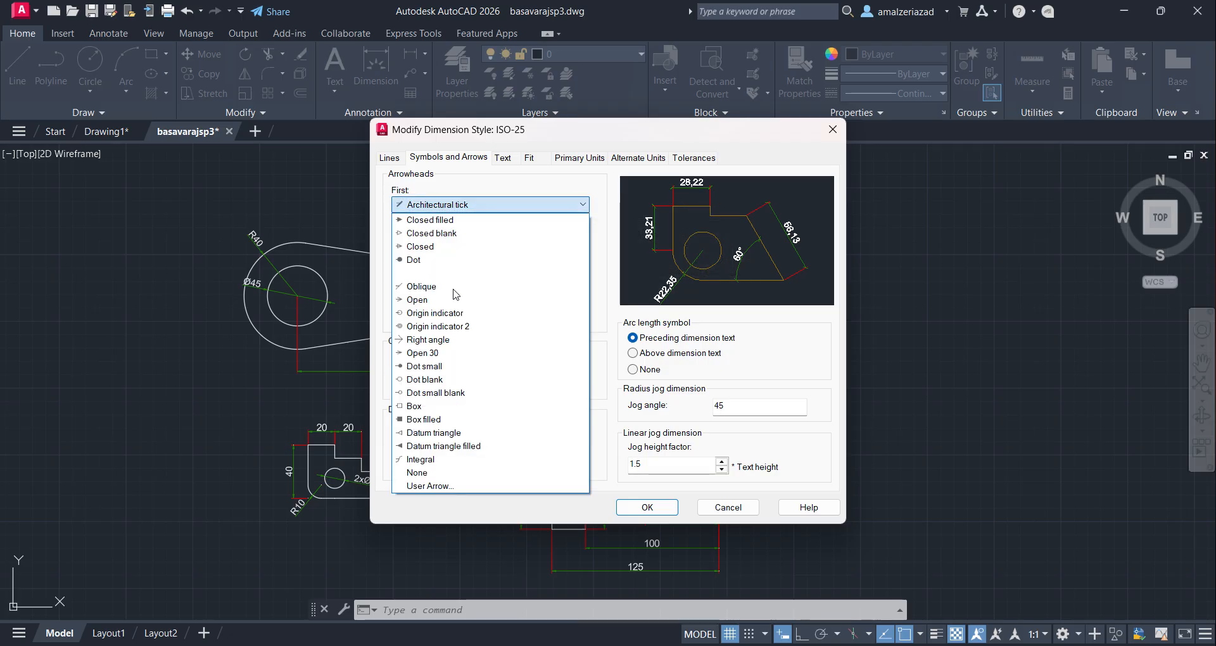
left_click(487, 220)
- Try Dot as the second arrowhead, and set it back to Closed filled
left_click(463, 239)
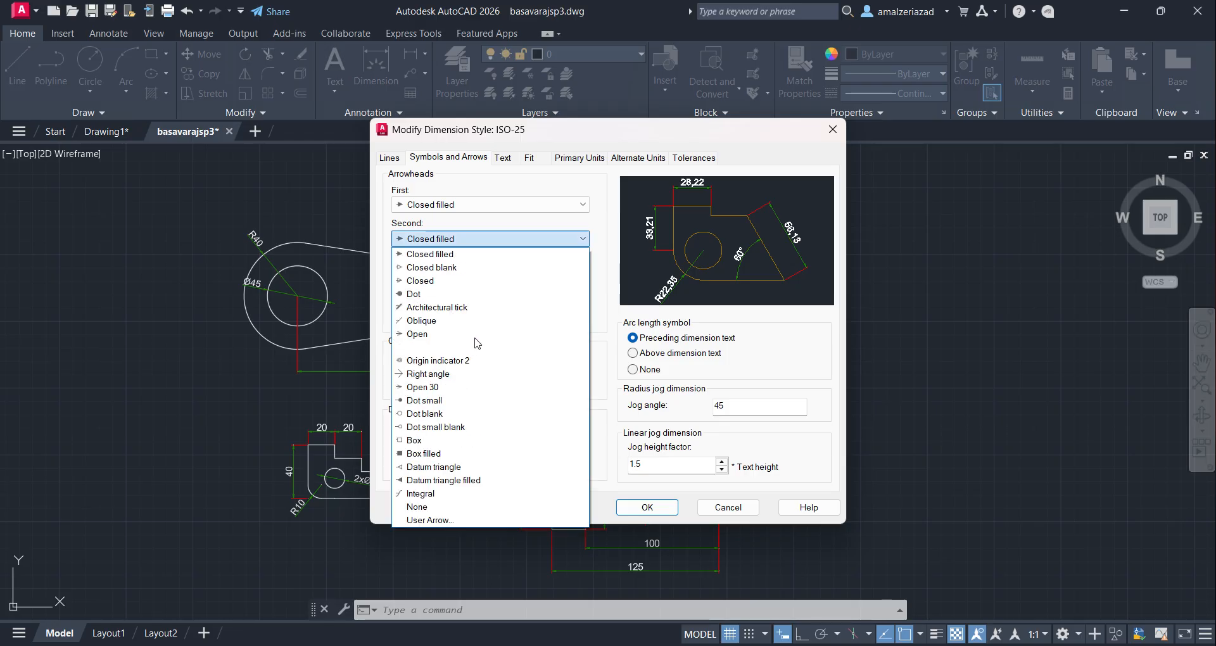
left_click(464, 294)
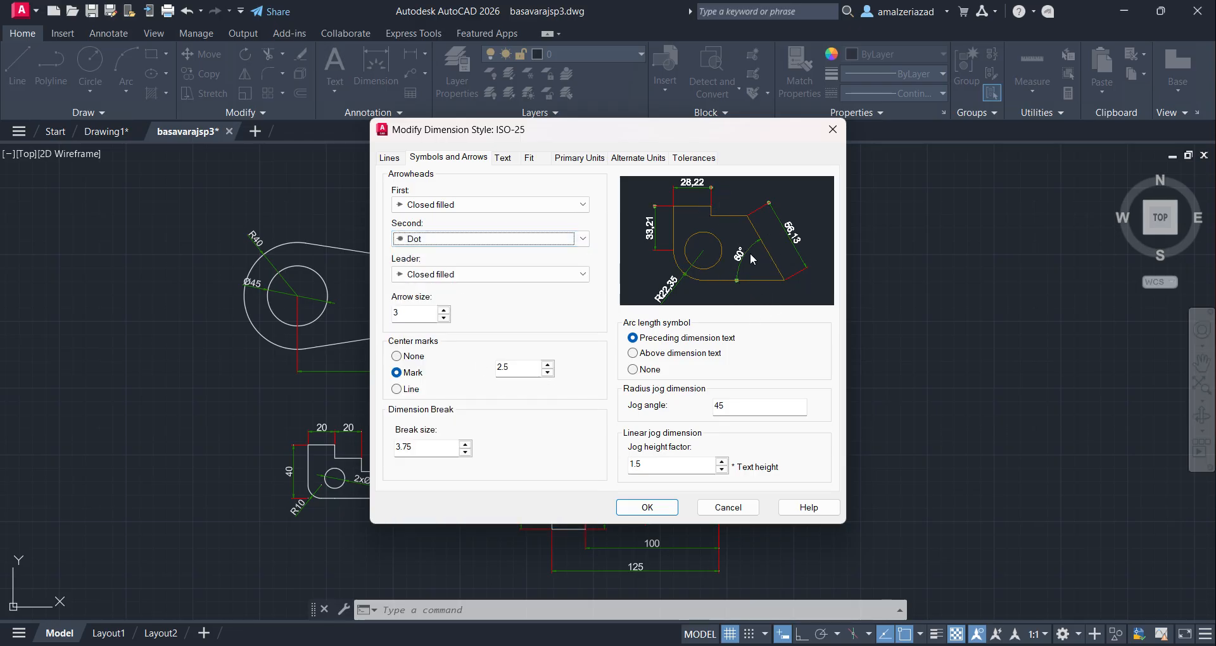
left_click(437, 238)
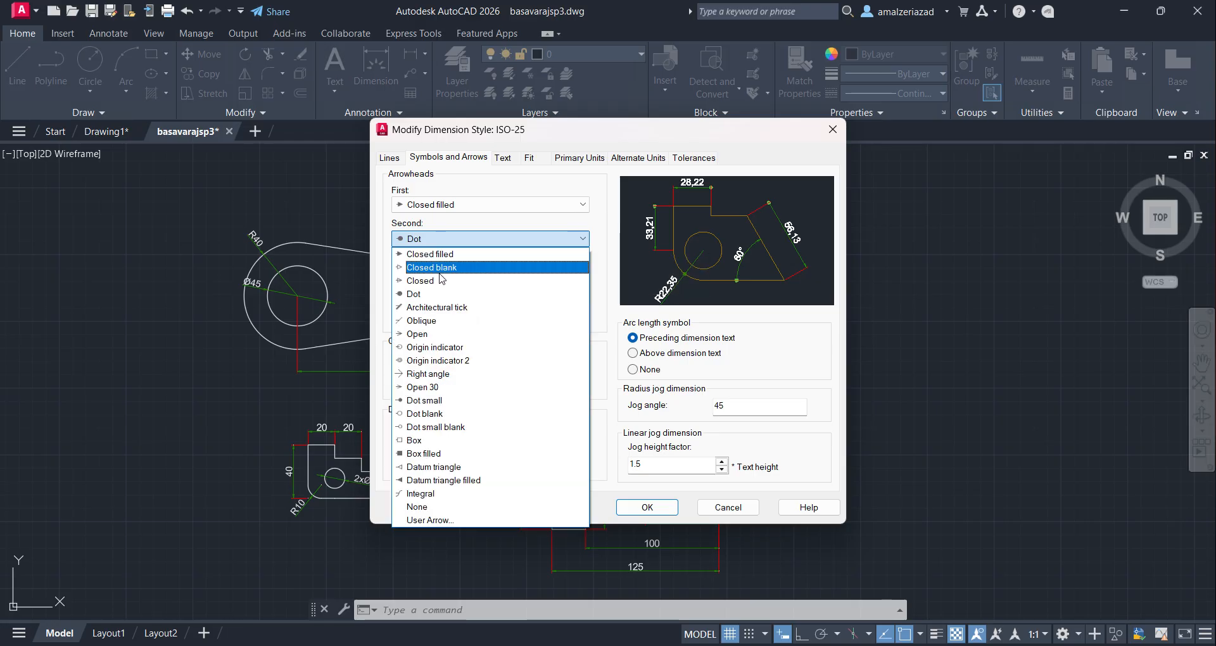
left_click(436, 254)
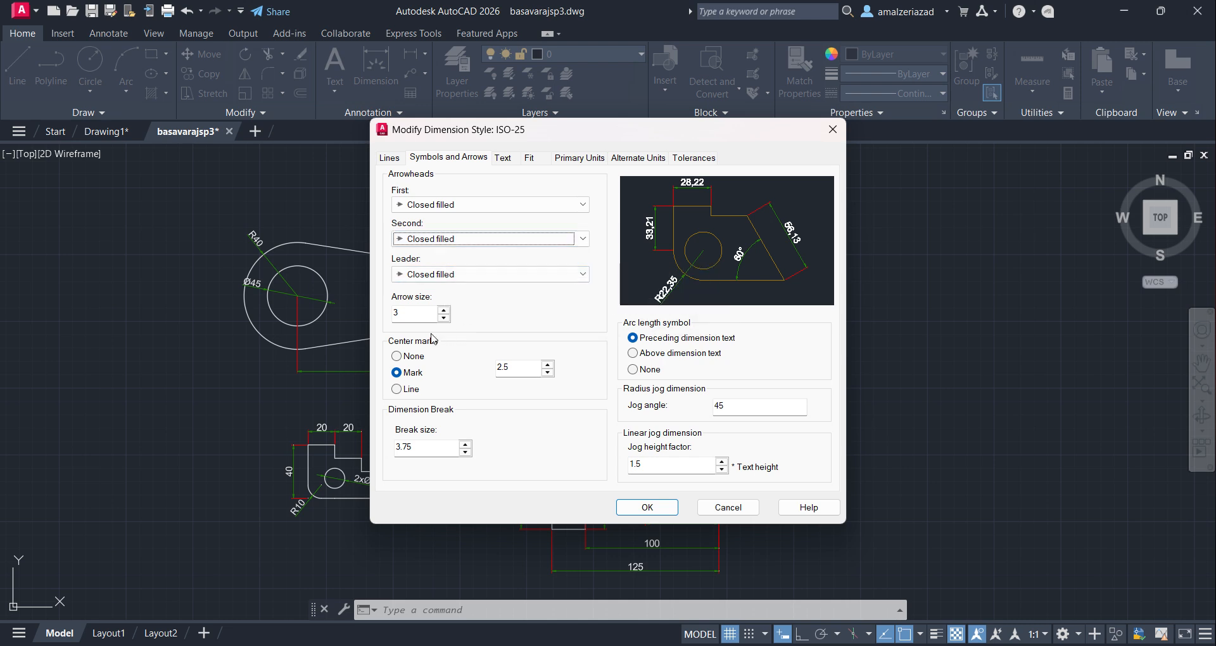
- Set the ISO-25 arrow size to 4, using the text height as reference, and the dimension break size to 5
double_click(388, 311)
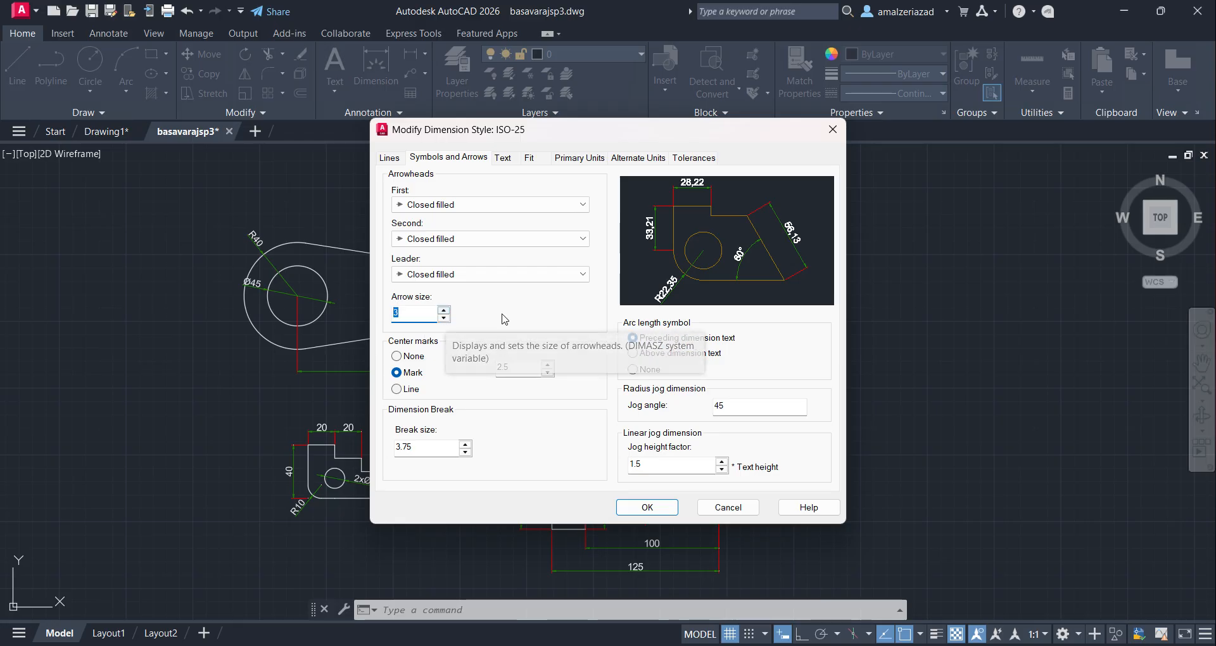
left_click(502, 159)
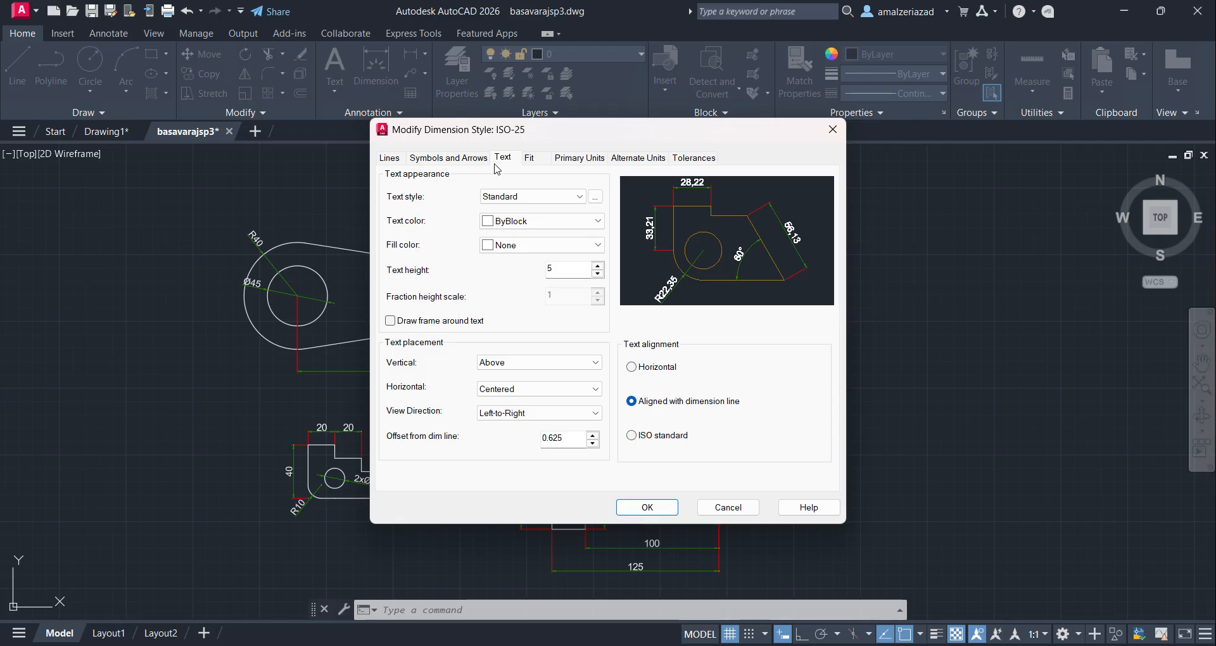
left_click(449, 158)
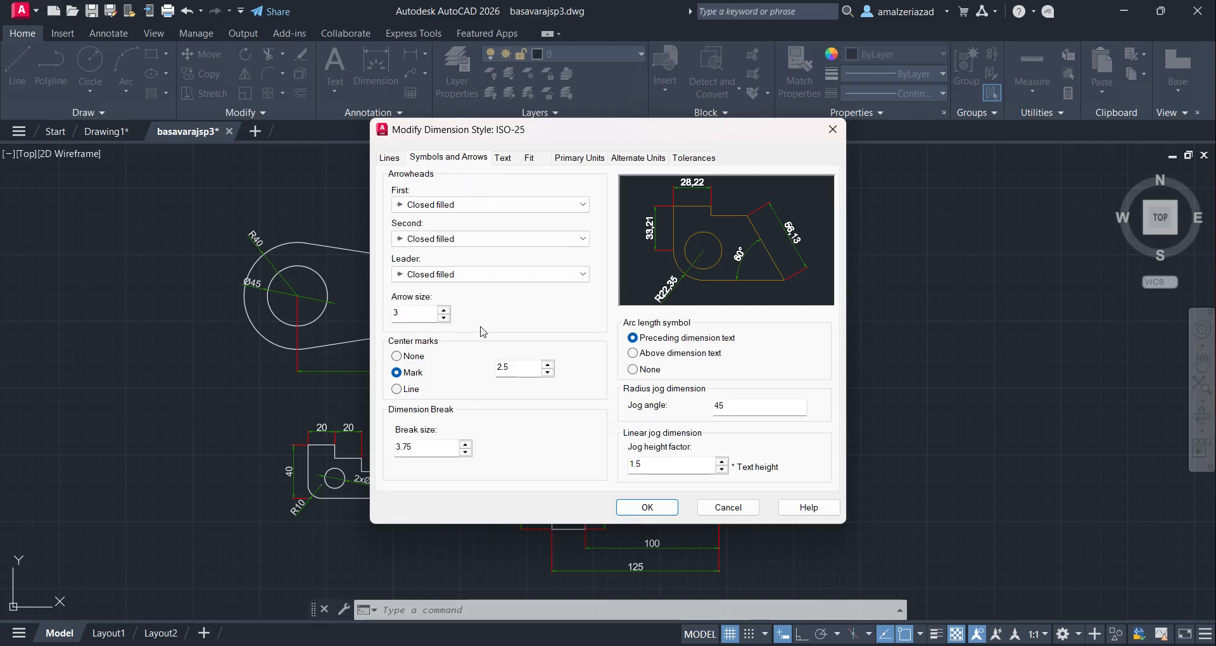
double_click(435, 315)
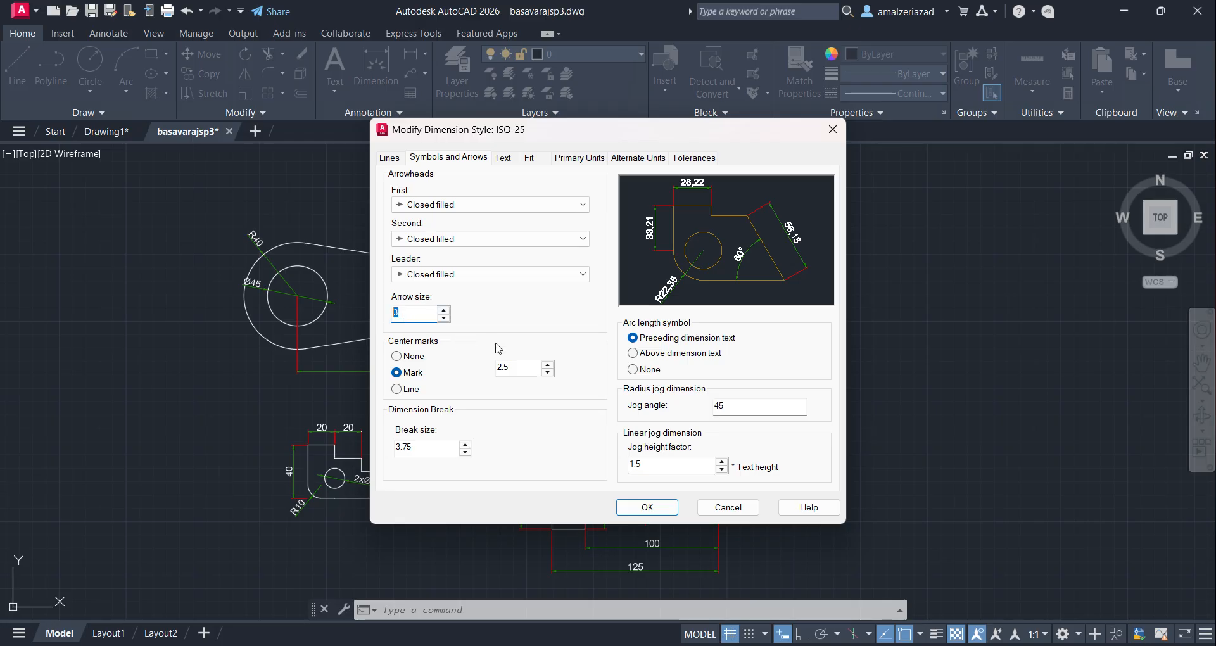
left_click(513, 163)
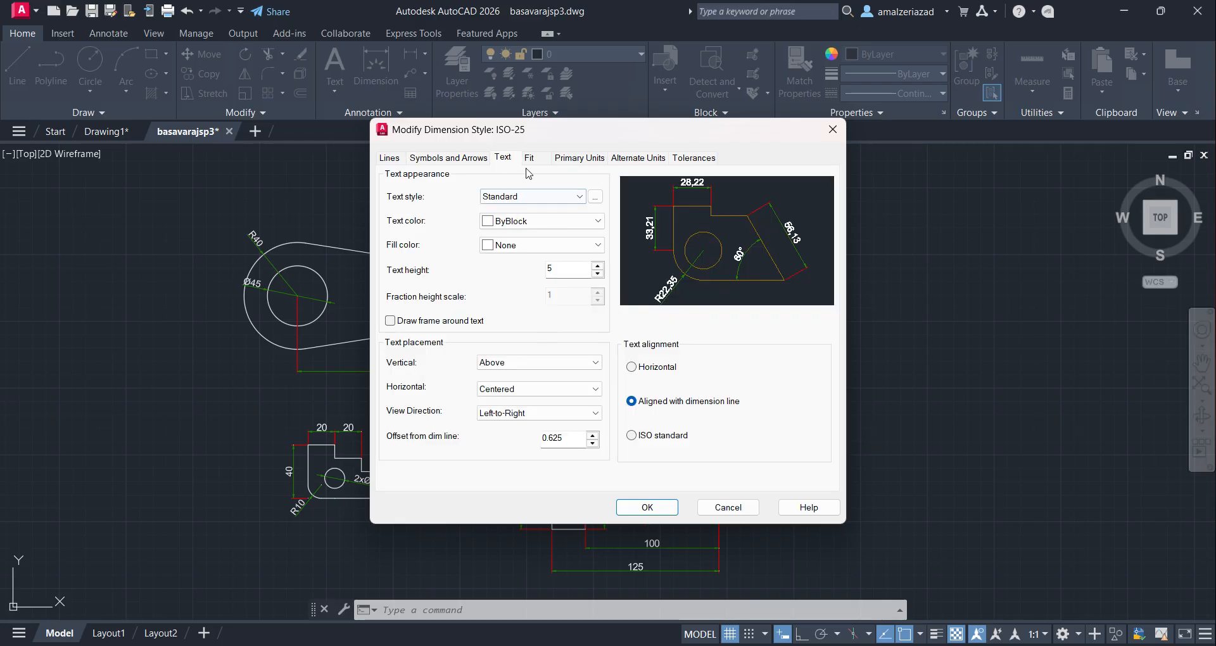
left_click(553, 268)
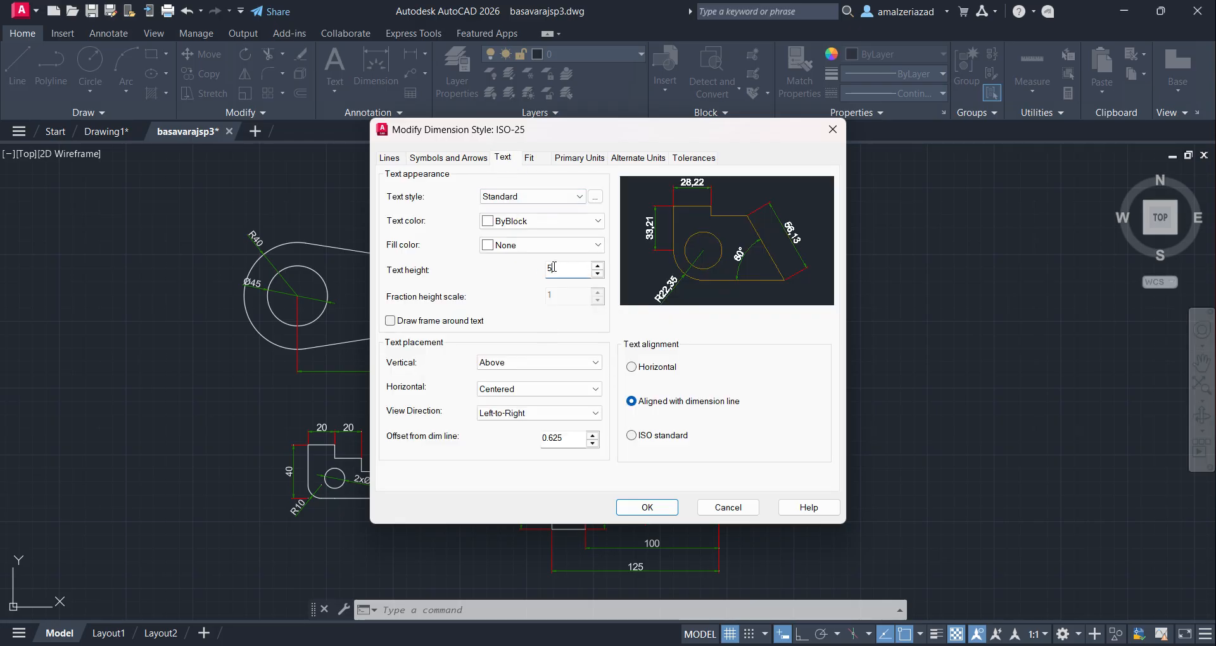
left_click(451, 160)
double_click(428, 310)
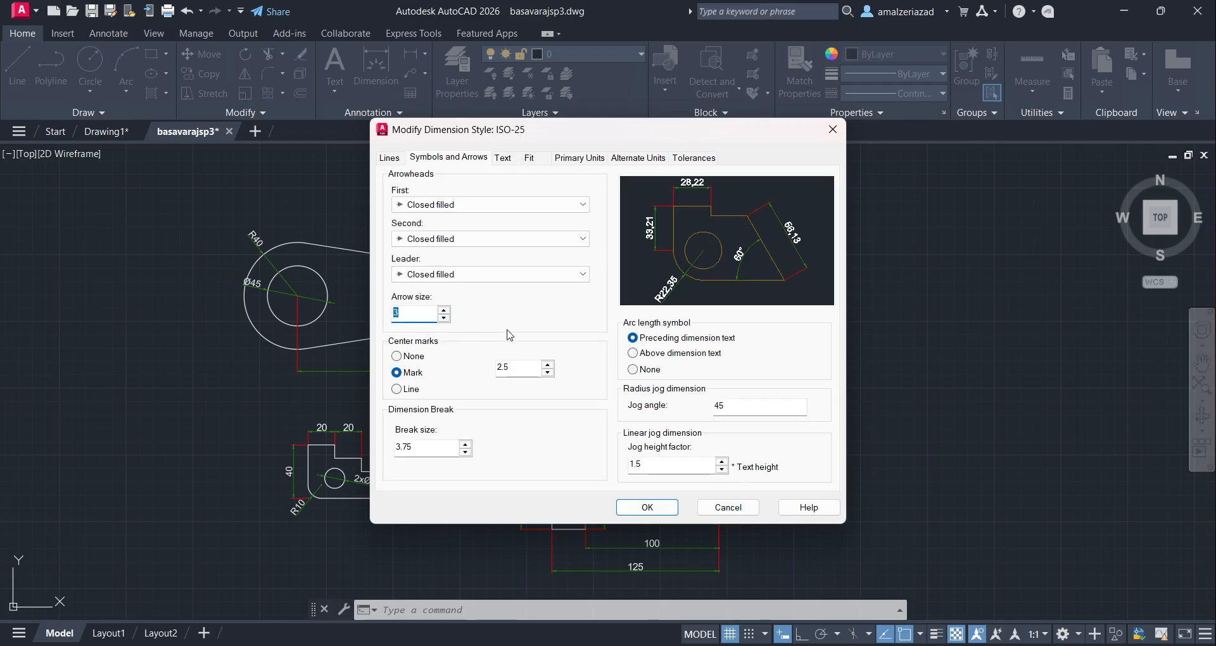
type("4")
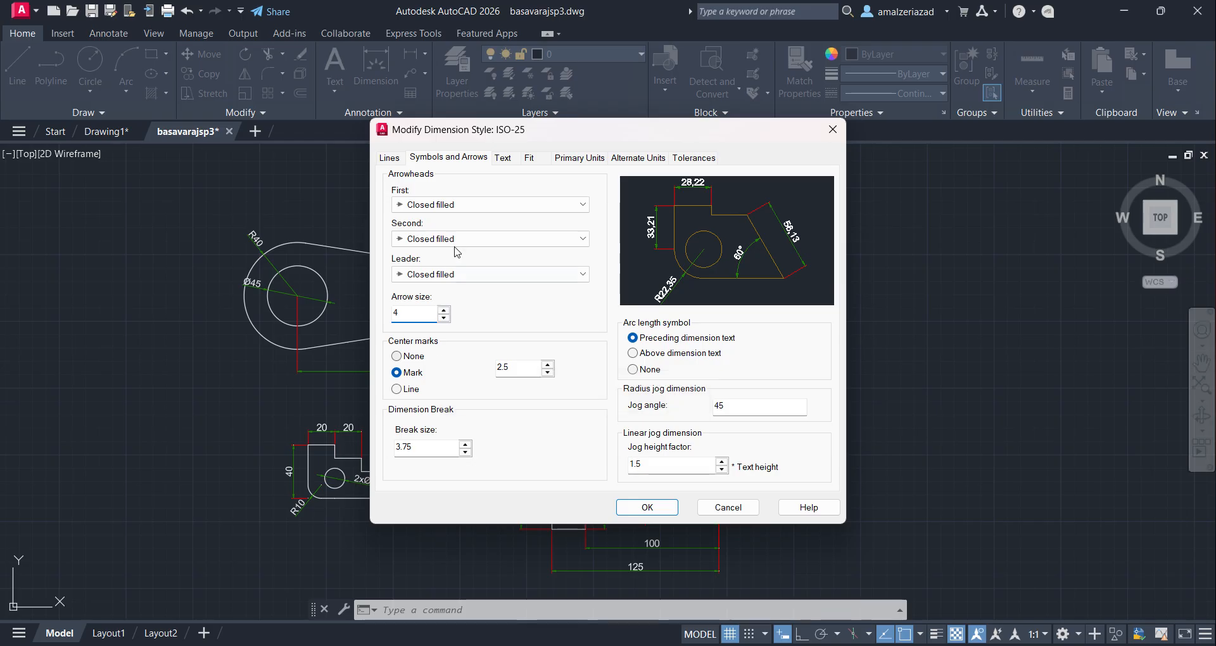
double_click(418, 447)
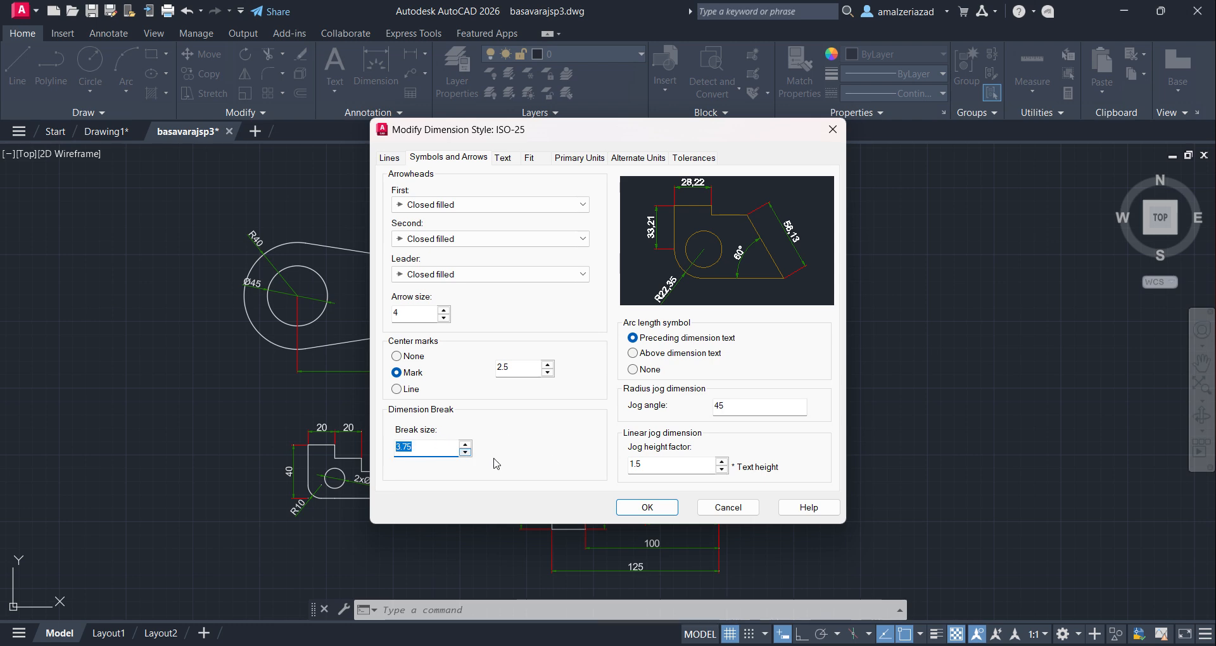
type("5")
- Examine the jog angle for radius dimensions and the jog height factor for linear dimensions
left_click_drag(718, 405, 726, 418)
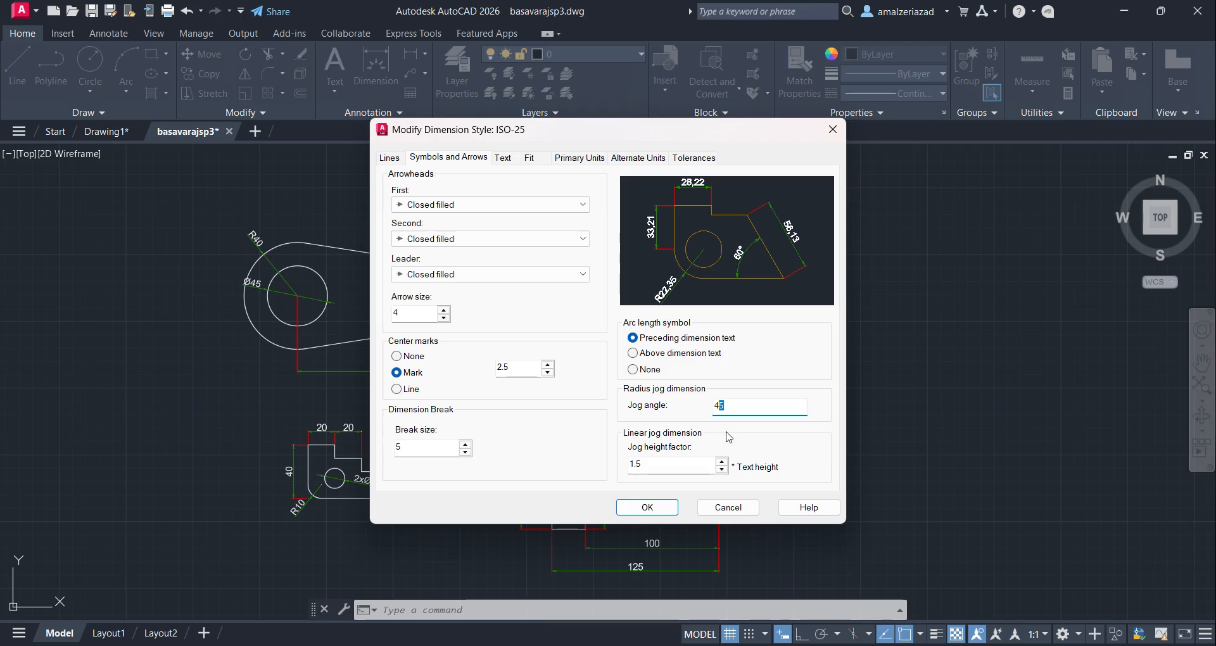
left_click(766, 403)
double_click(702, 465)
left_click(651, 467)
left_click_drag(652, 468, 632, 466)
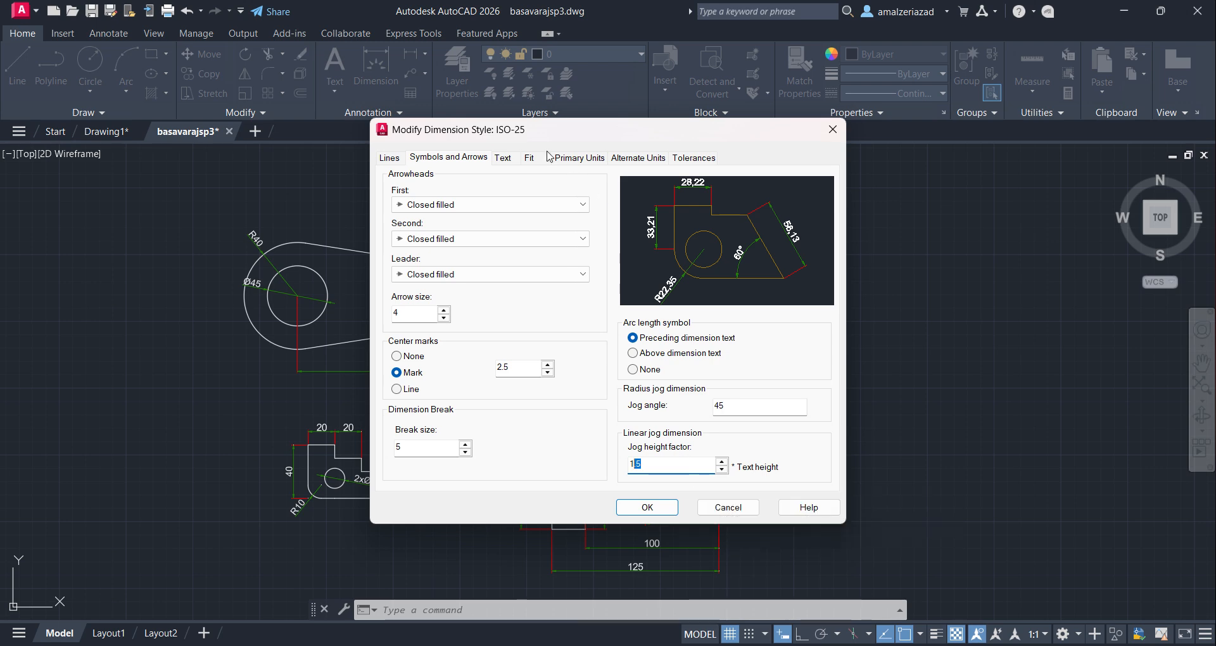
- Examine the dimension text height, the available text styles and the font settings of the Standard text style
left_click(503, 157)
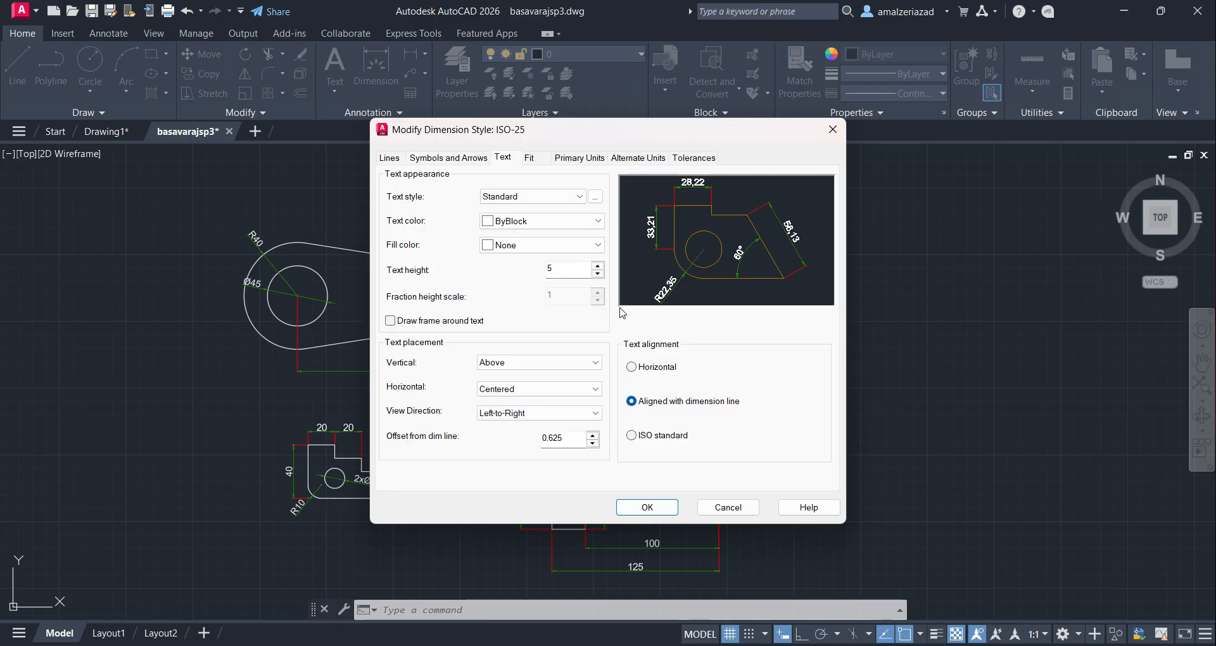
double_click(565, 267)
left_click(518, 199)
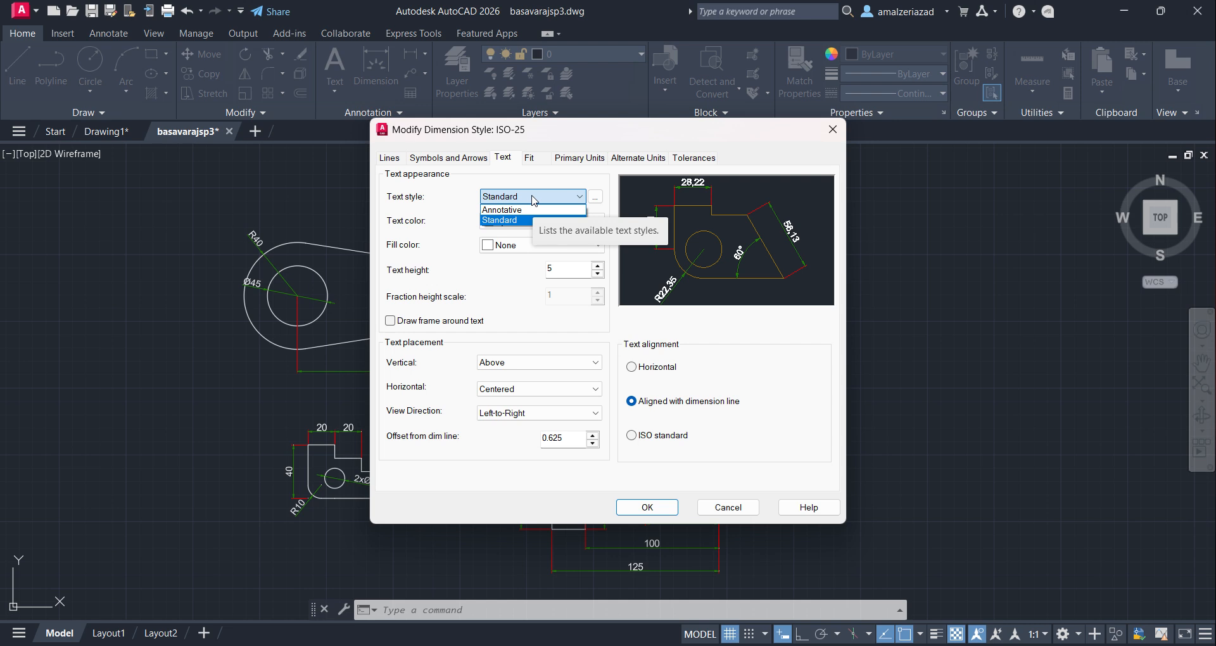
left_click(533, 200)
left_click(531, 199)
left_click(568, 203)
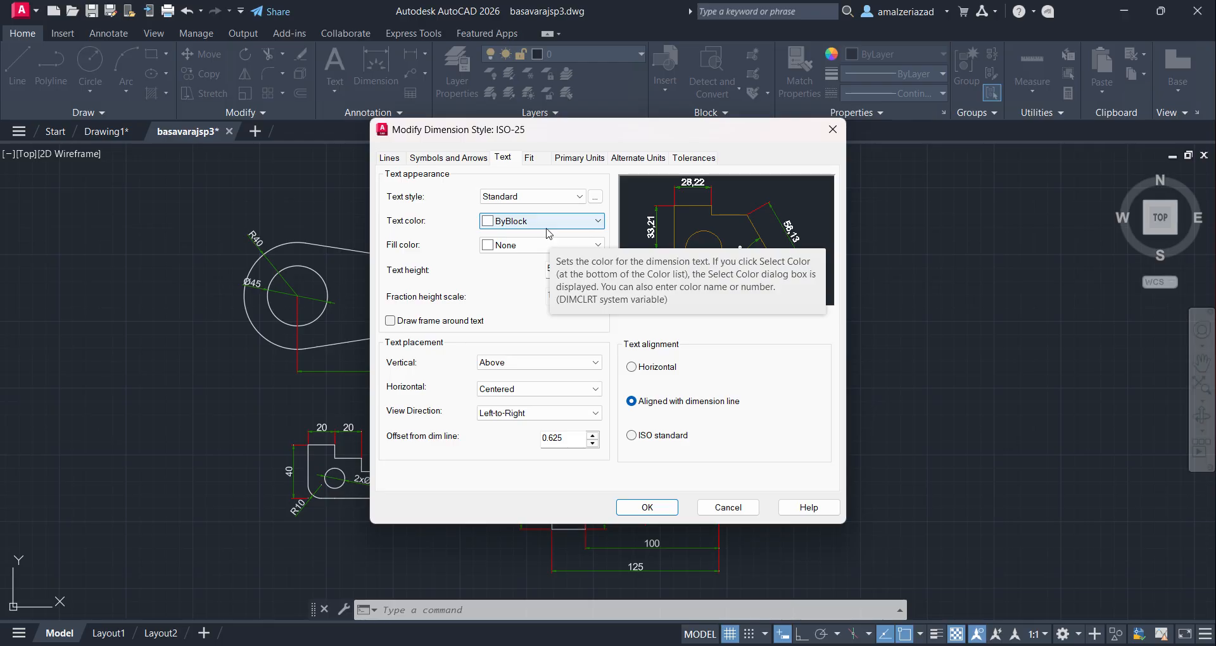
left_click(595, 197)
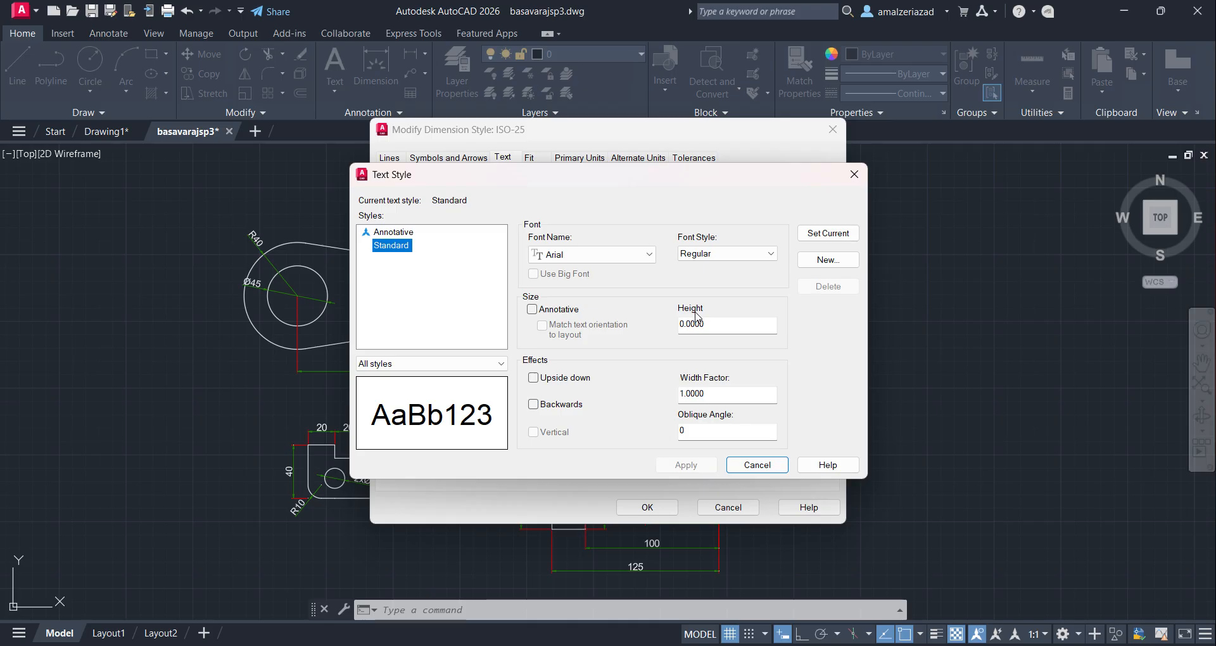
left_click(855, 174)
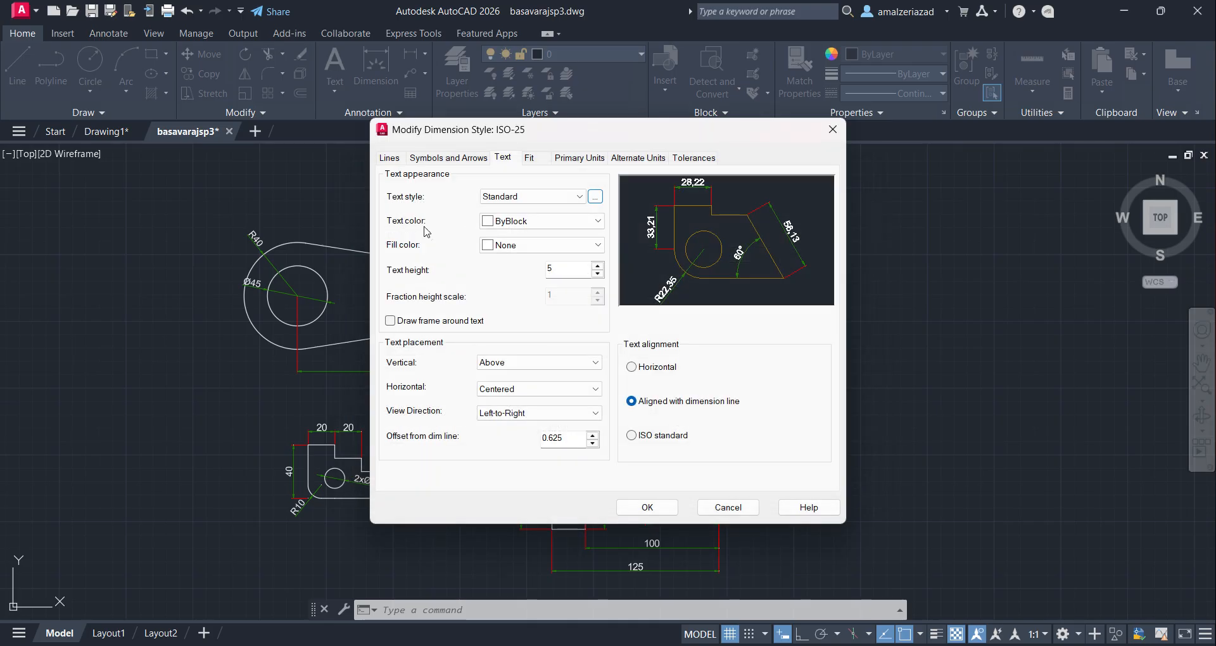
- Set the dimension text color to Magenta, and try a Yellow text fill before returning the fill color to None
left_click(535, 223)
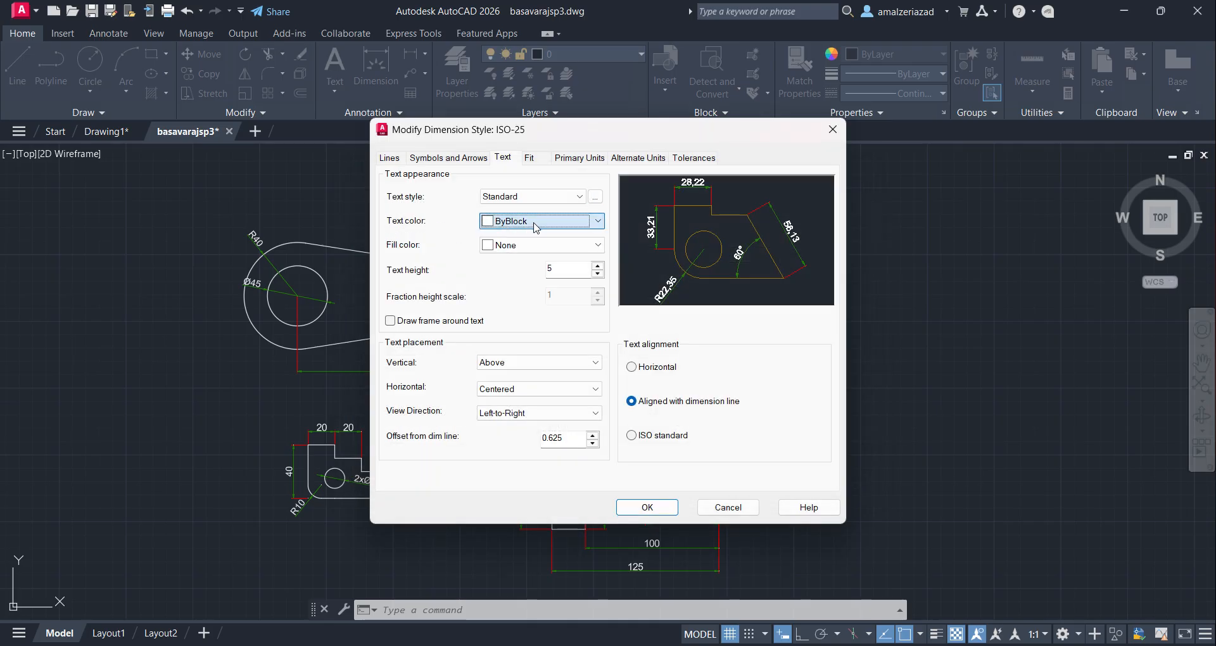
left_click(523, 330)
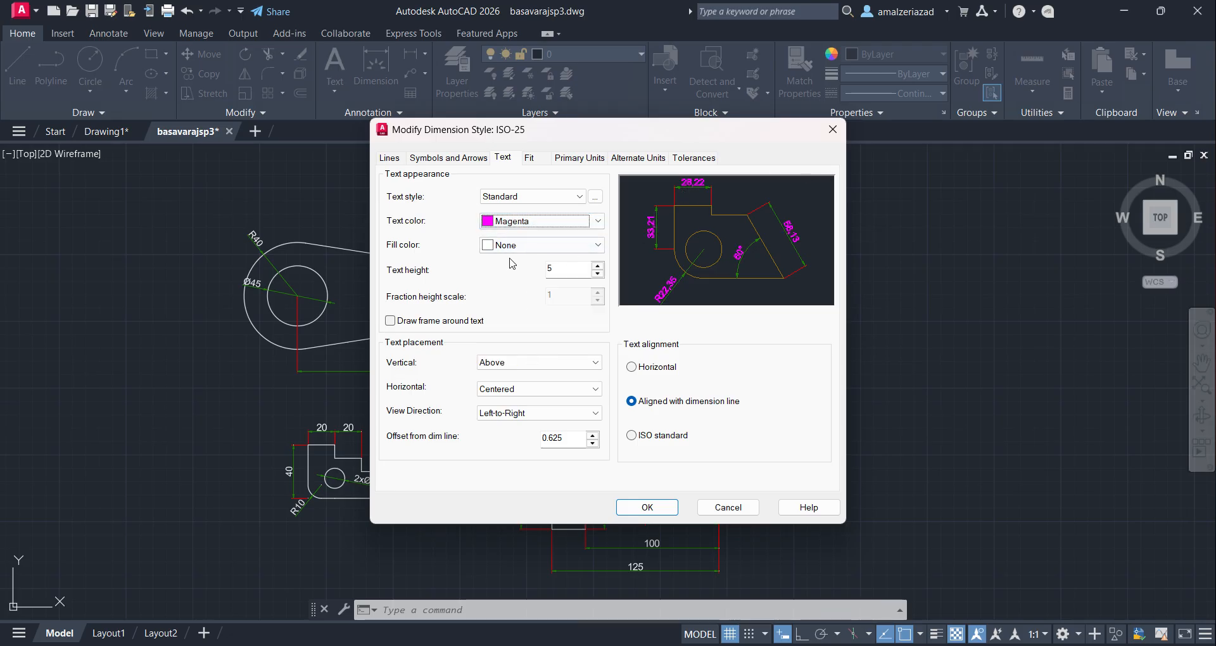
left_click(537, 245)
left_click(514, 327)
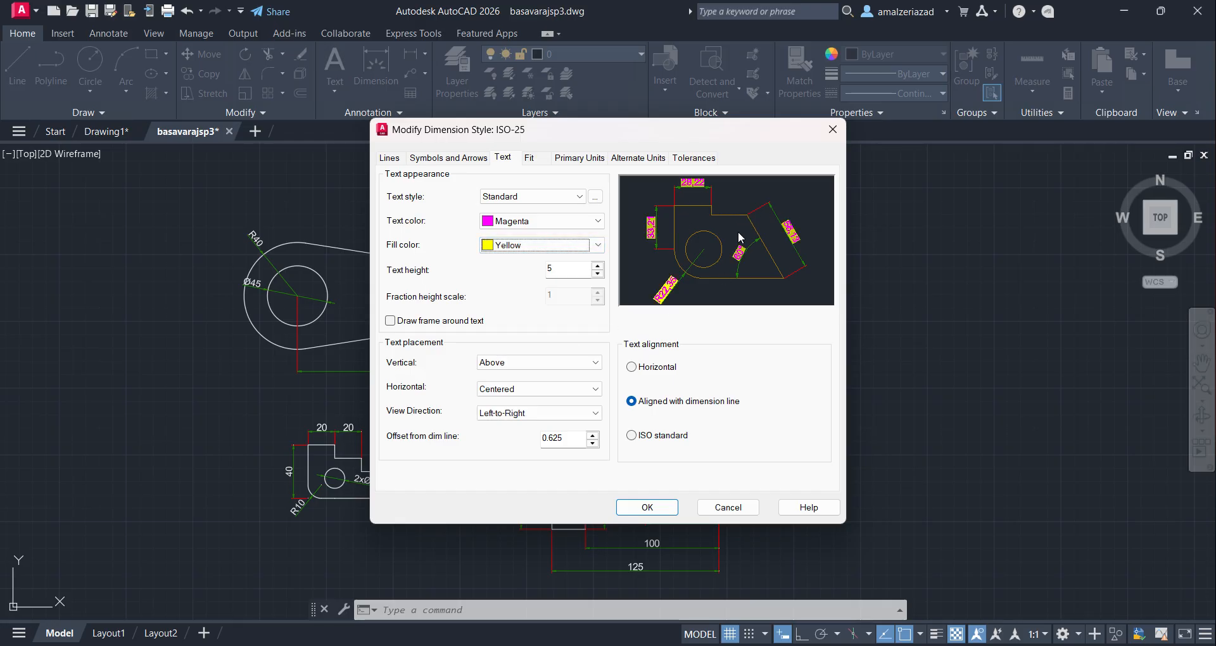
left_click(539, 245)
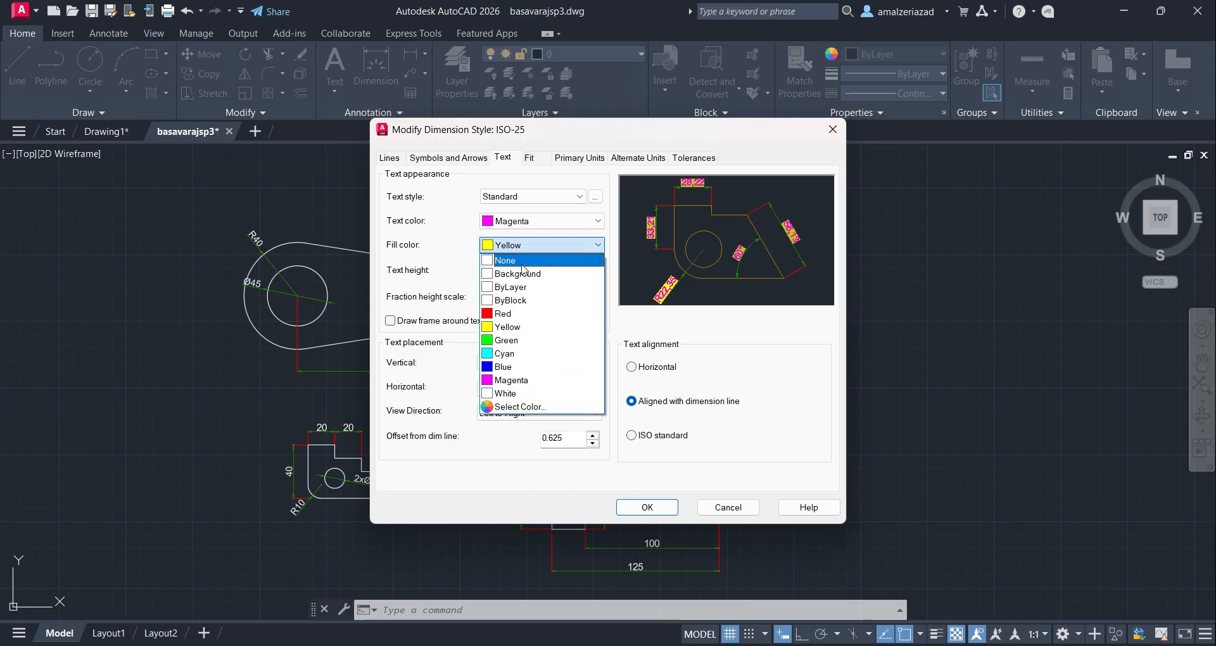
left_click(522, 261)
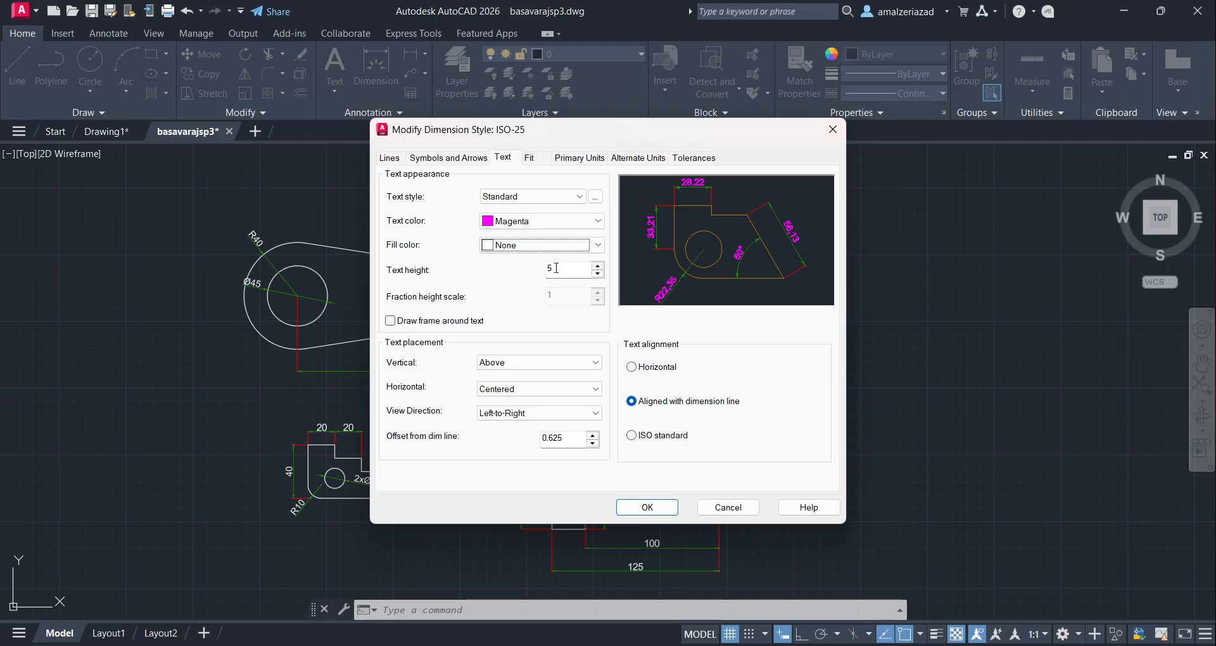
- Try drawing a frame around the dimension text, and switch the frame off again
double_click(556, 268)
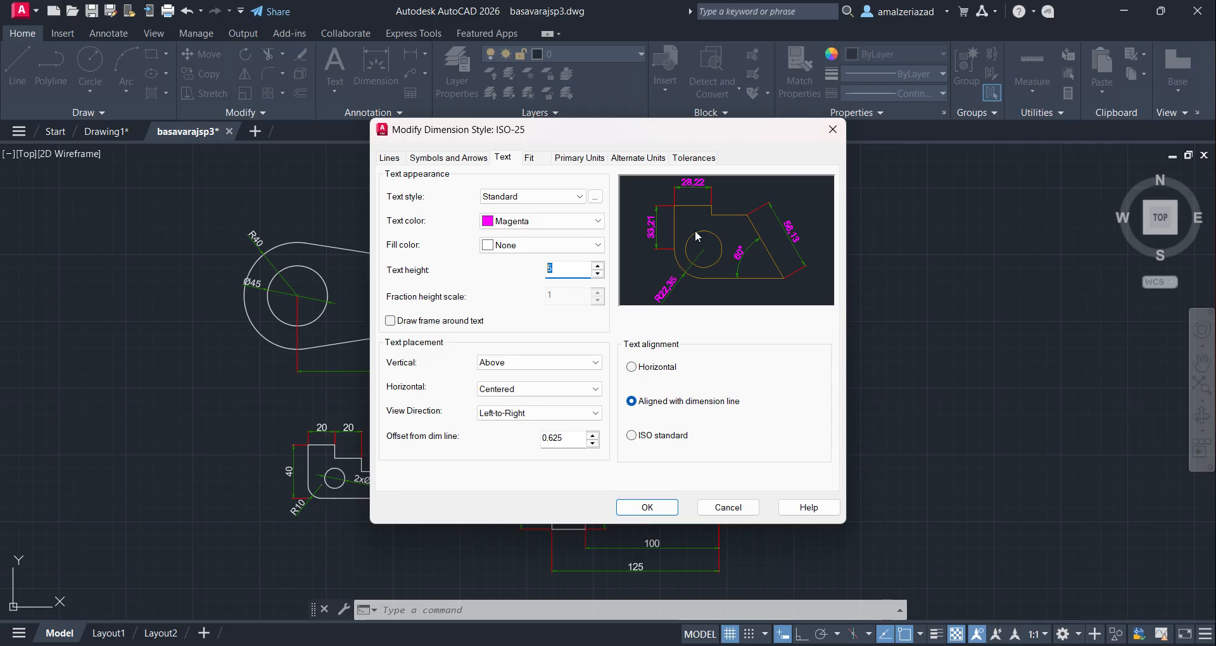
left_click(465, 324)
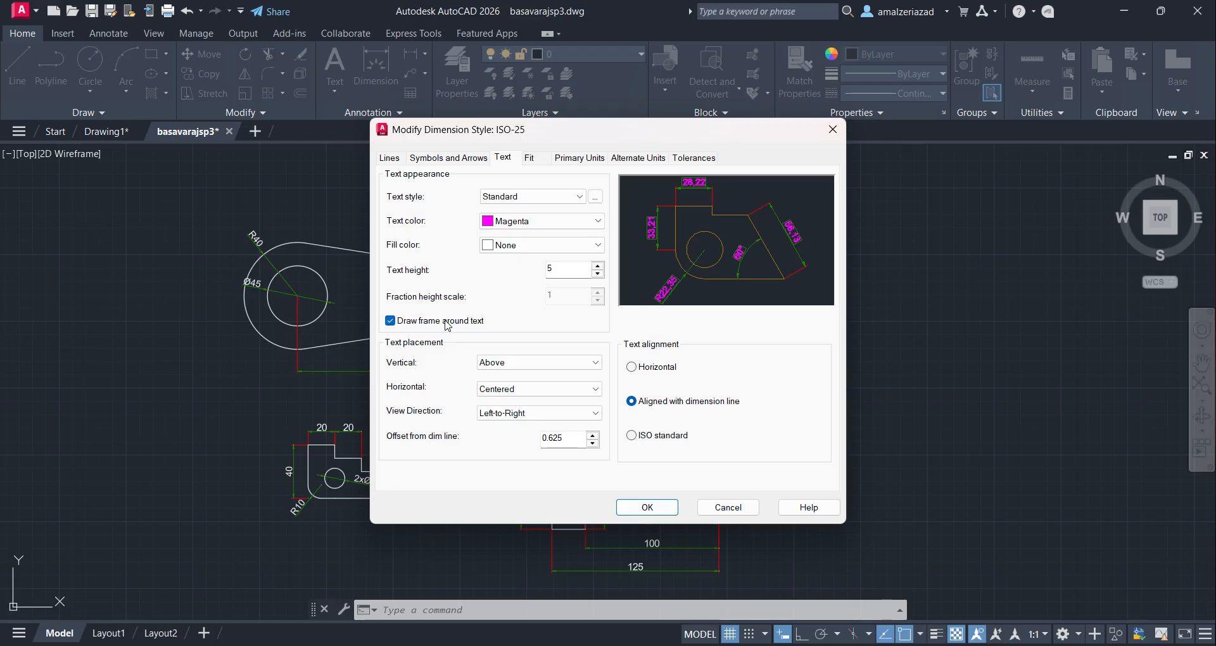
left_click(421, 321)
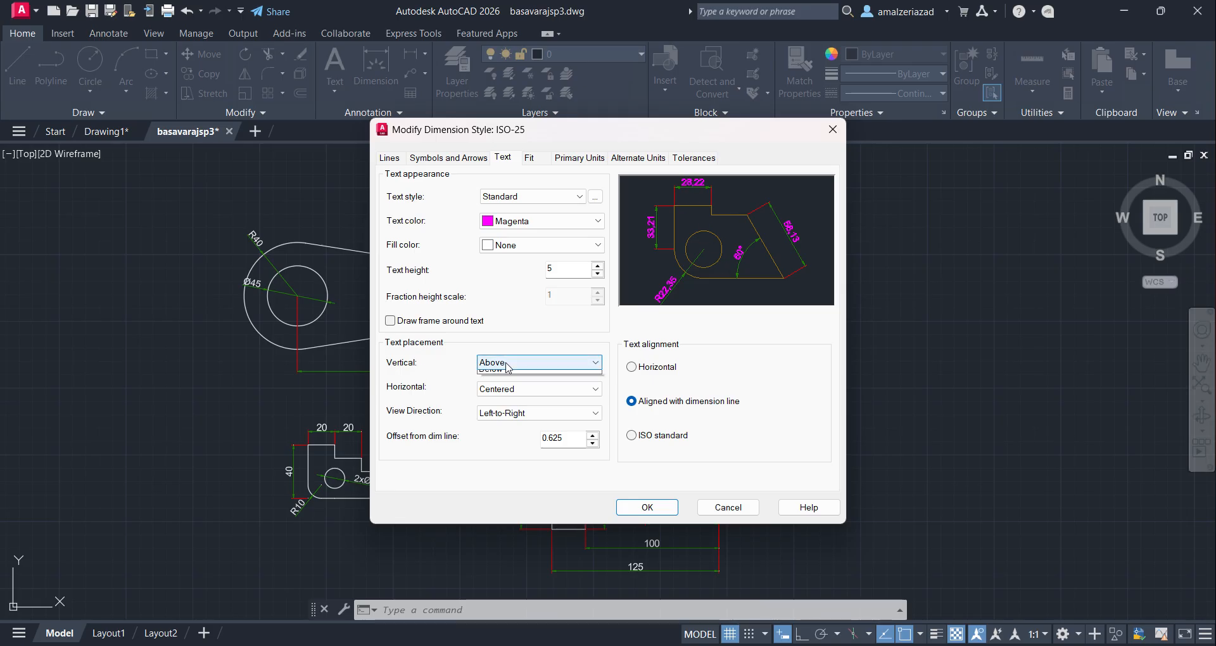
- Try the Centered, Outside, JIS and Below options for the vertical placement of the dimension text
left_click(539, 362)
left_click(506, 371)
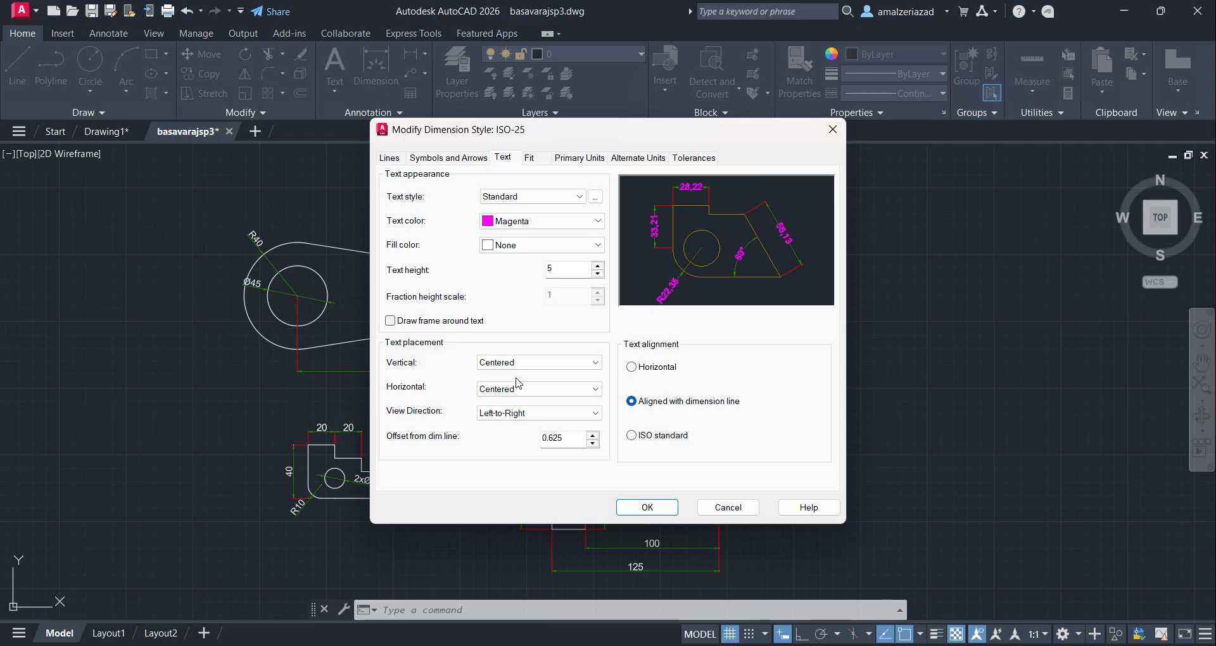
left_click(519, 362)
left_click(525, 396)
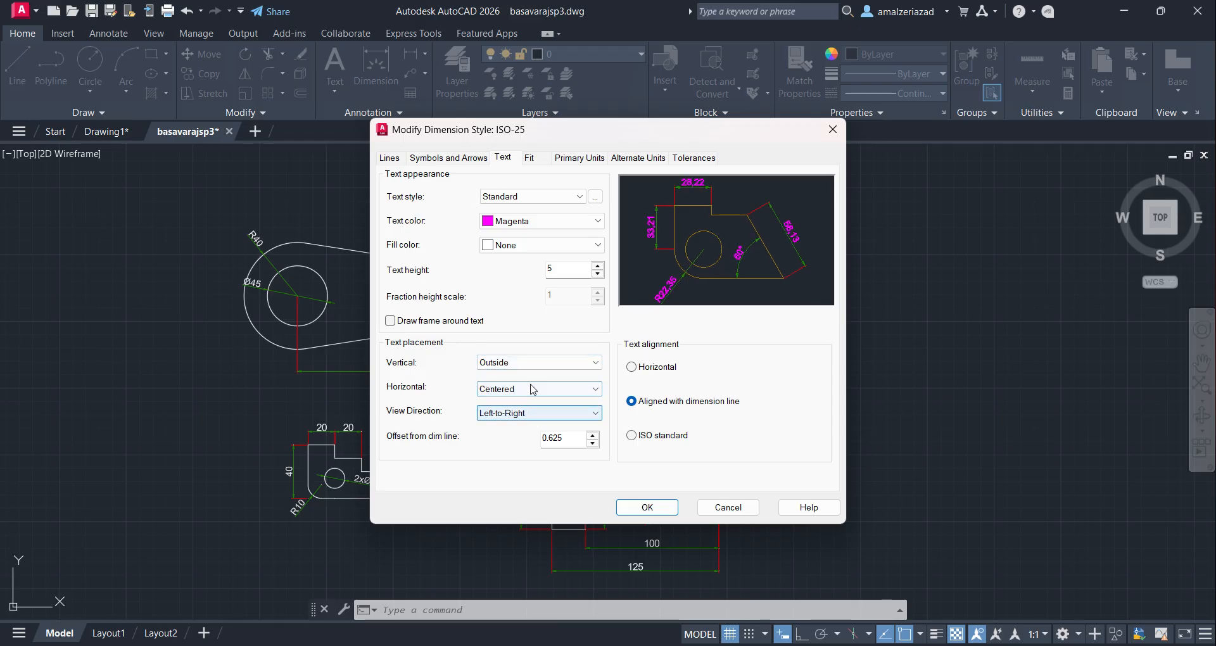
left_click(543, 362)
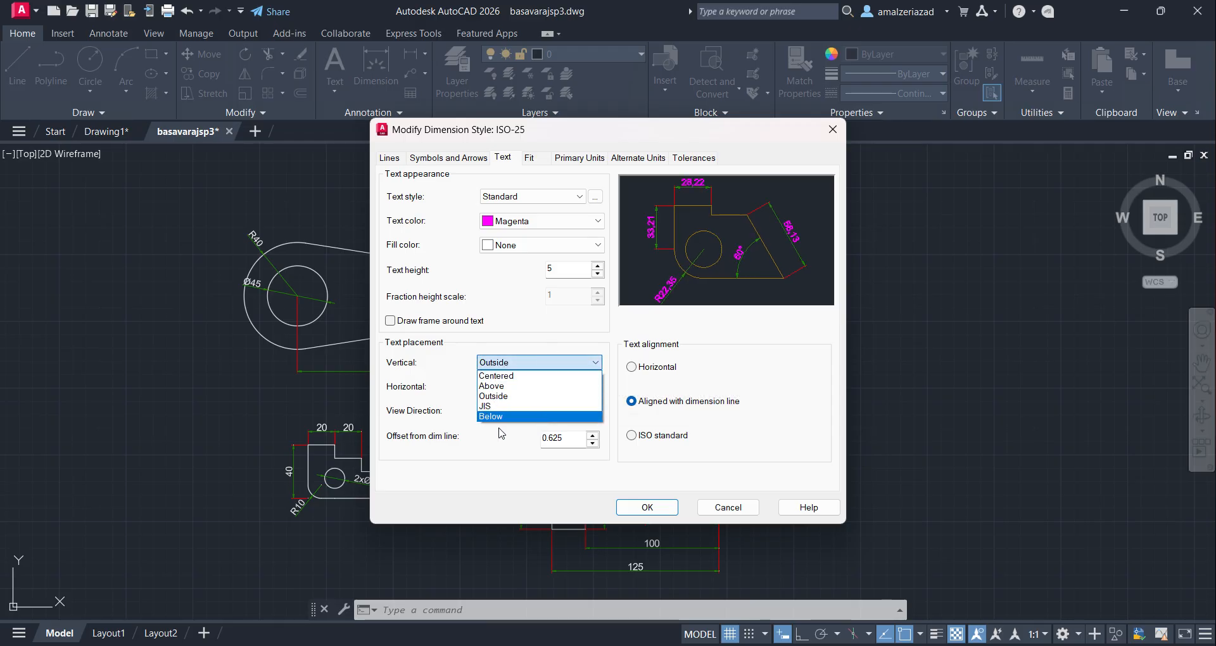
left_click(538, 406)
left_click(519, 362)
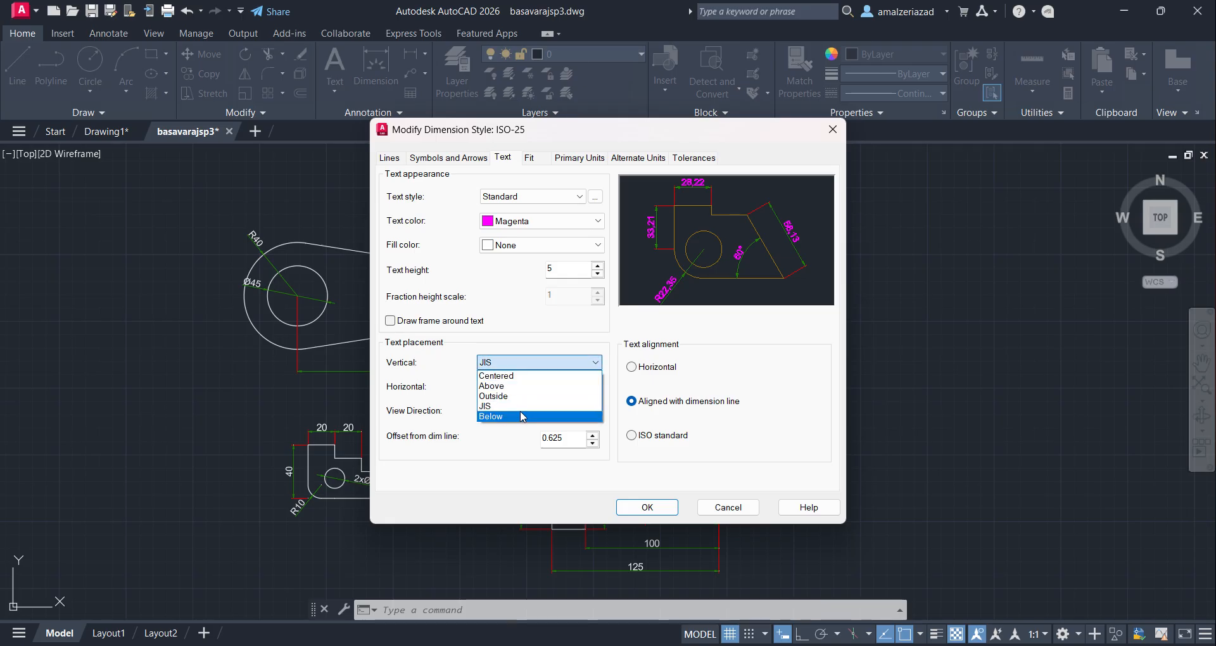
left_click(524, 416)
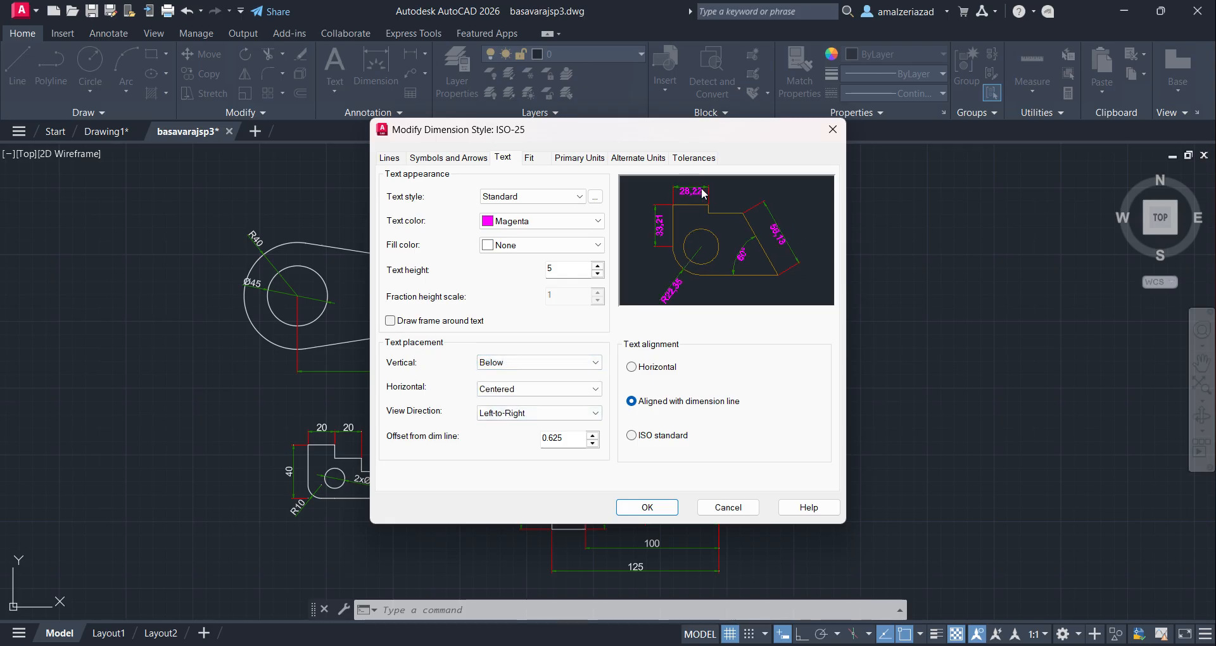
- Compare the Centered and Above vertical text placements, ending with Centered
left_click(532, 364)
left_click(524, 377)
left_click(523, 368)
left_click(520, 383)
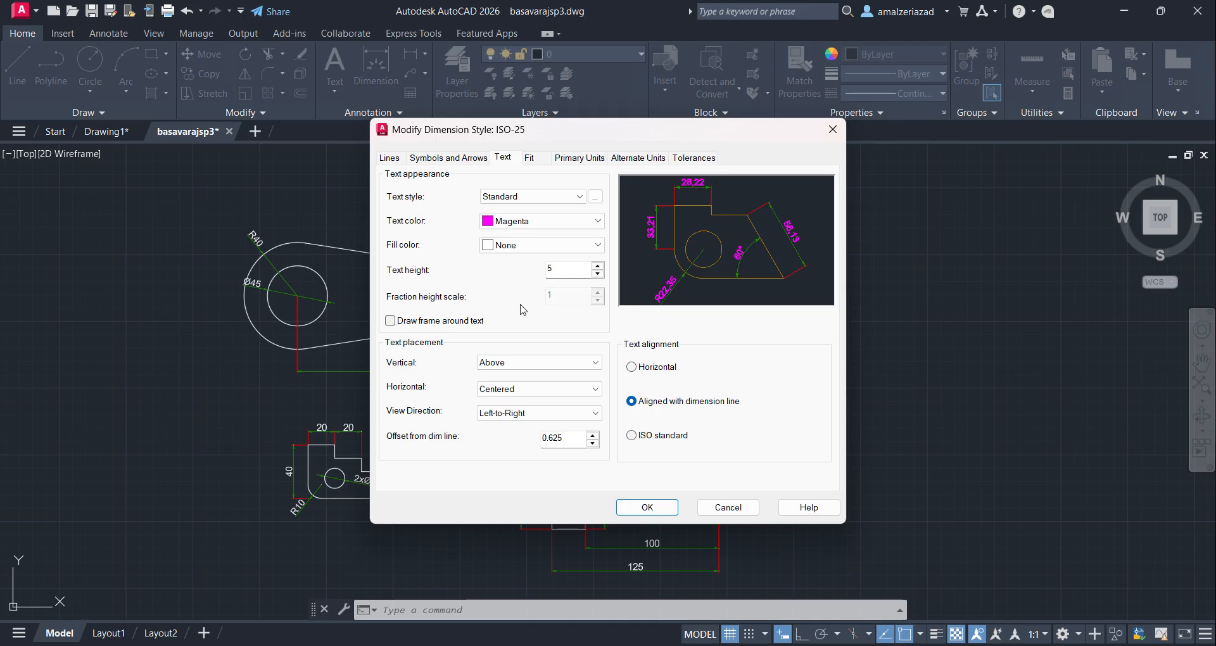
left_click(517, 368)
left_click(523, 387)
left_click(512, 364)
left_click(513, 377)
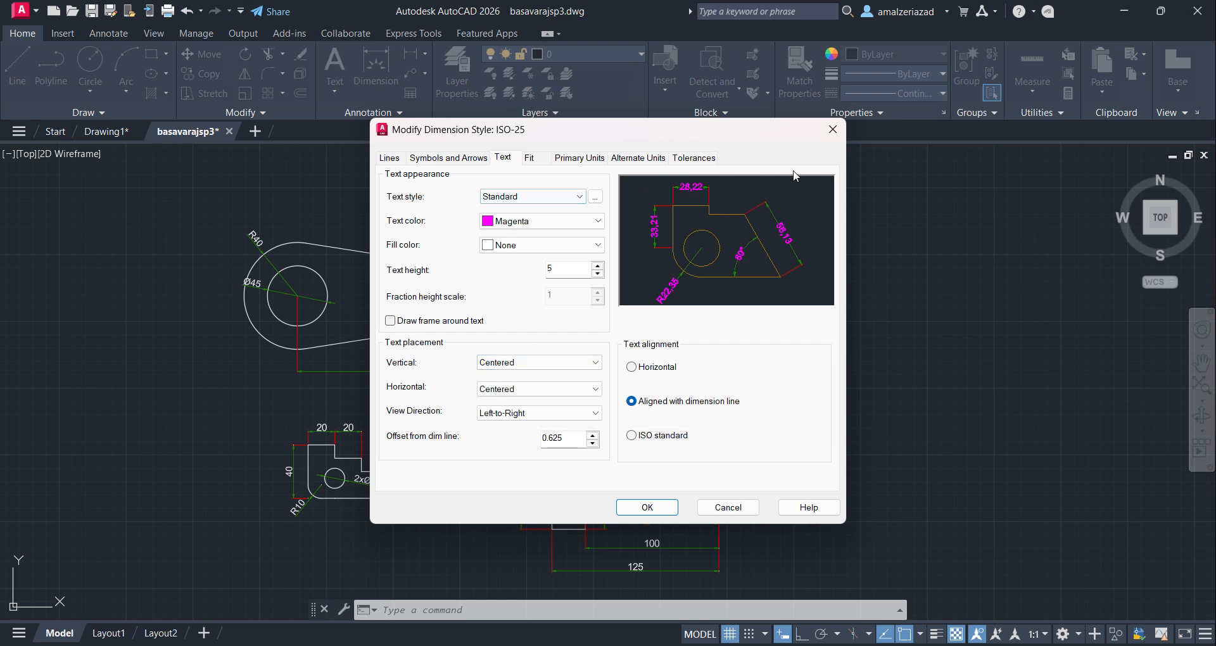
- Try the horizontal text placements at and over extension lines 1 and 2, and set the placement back to Centered
left_click(516, 389)
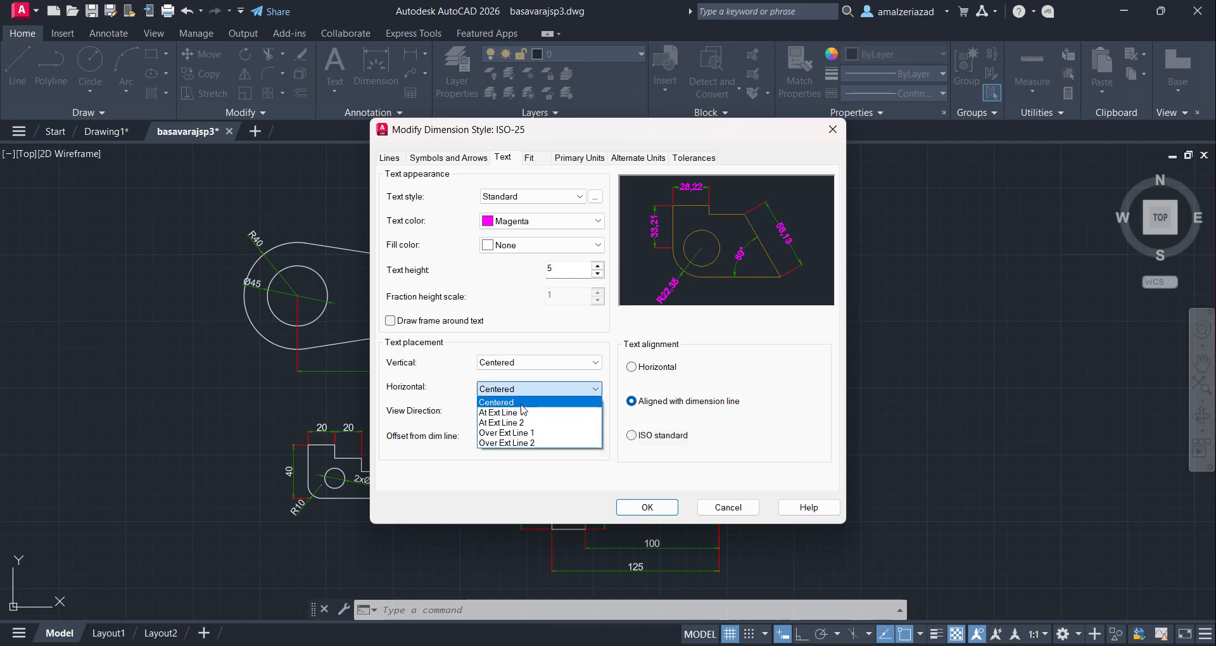
left_click(520, 413)
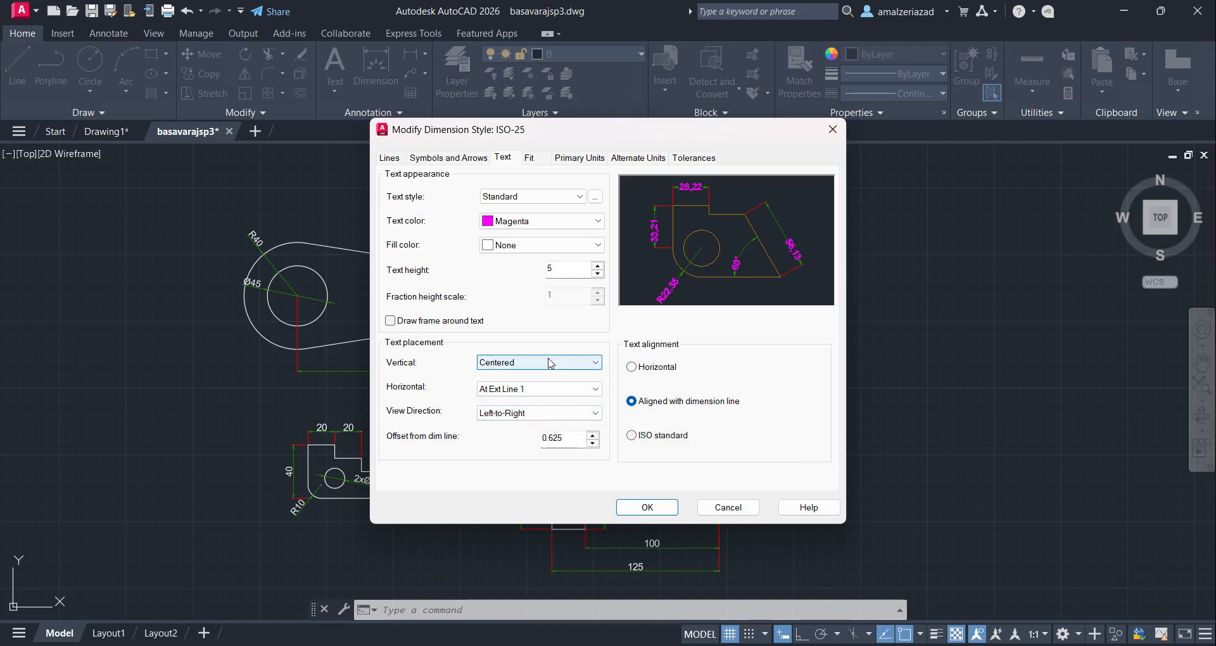
left_click(538, 389)
left_click(531, 423)
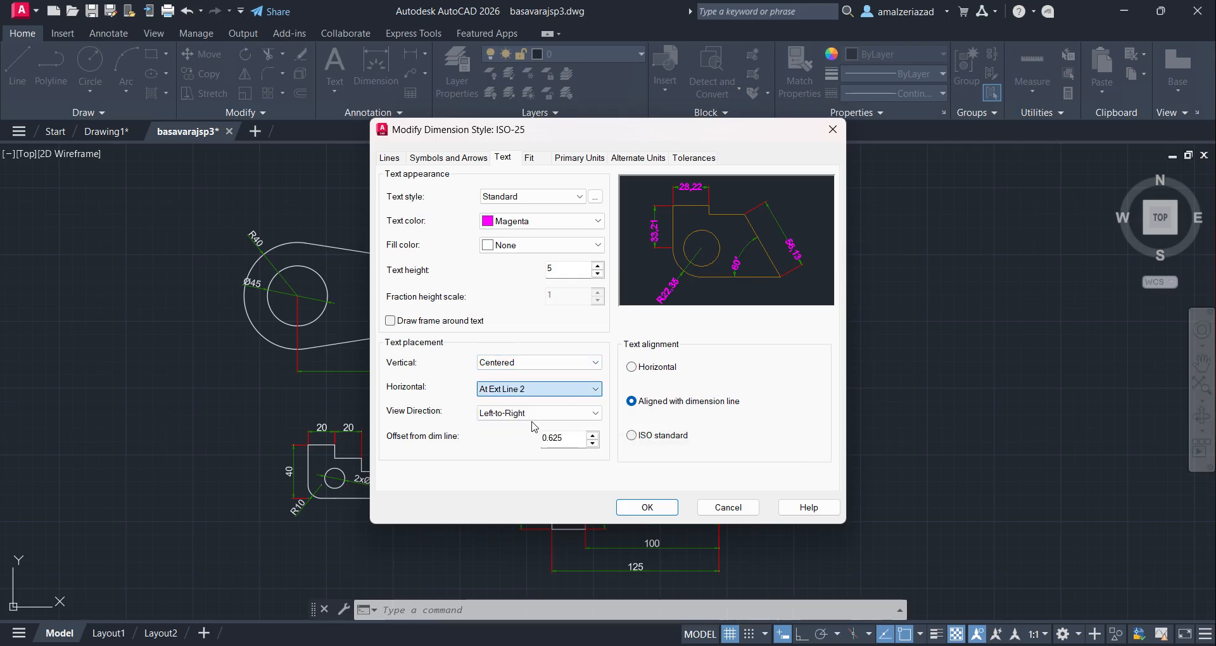
left_click(532, 389)
left_click(525, 434)
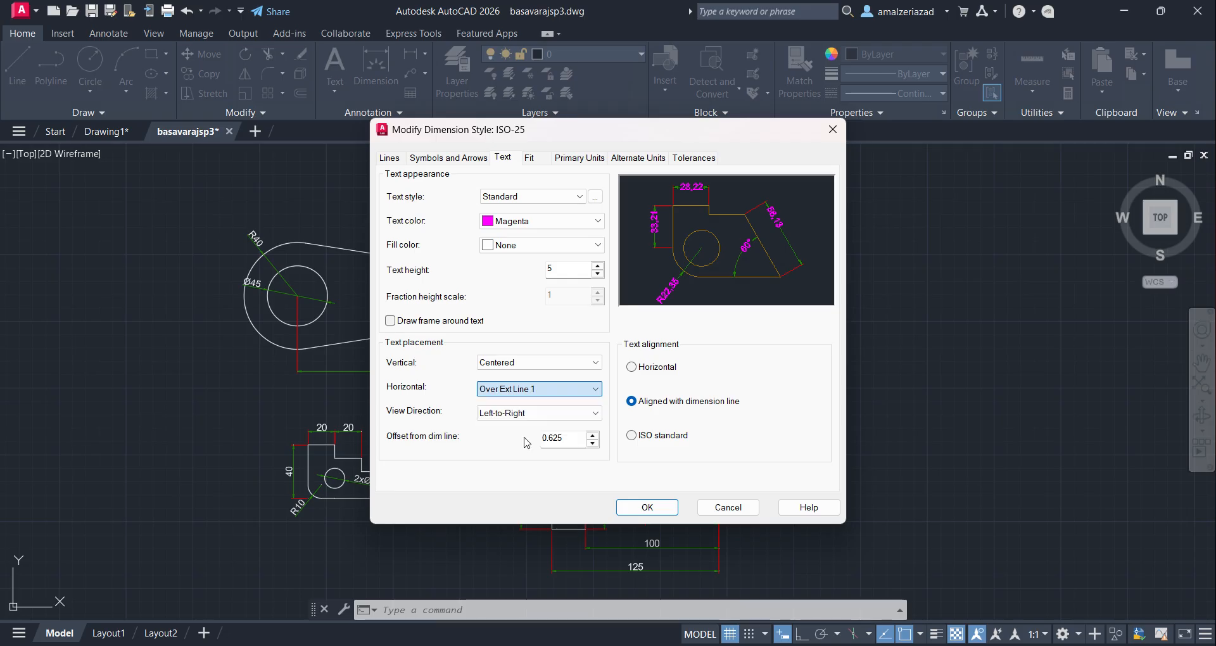
left_click(537, 388)
left_click(511, 446)
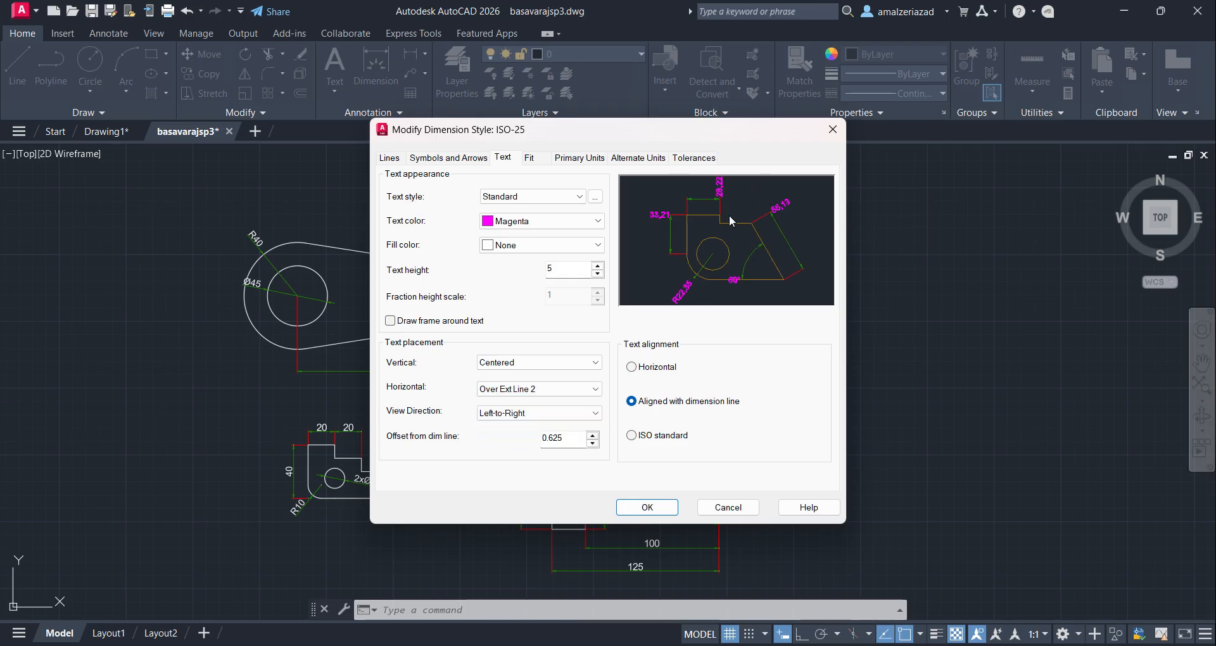
left_click(538, 389)
left_click(520, 403)
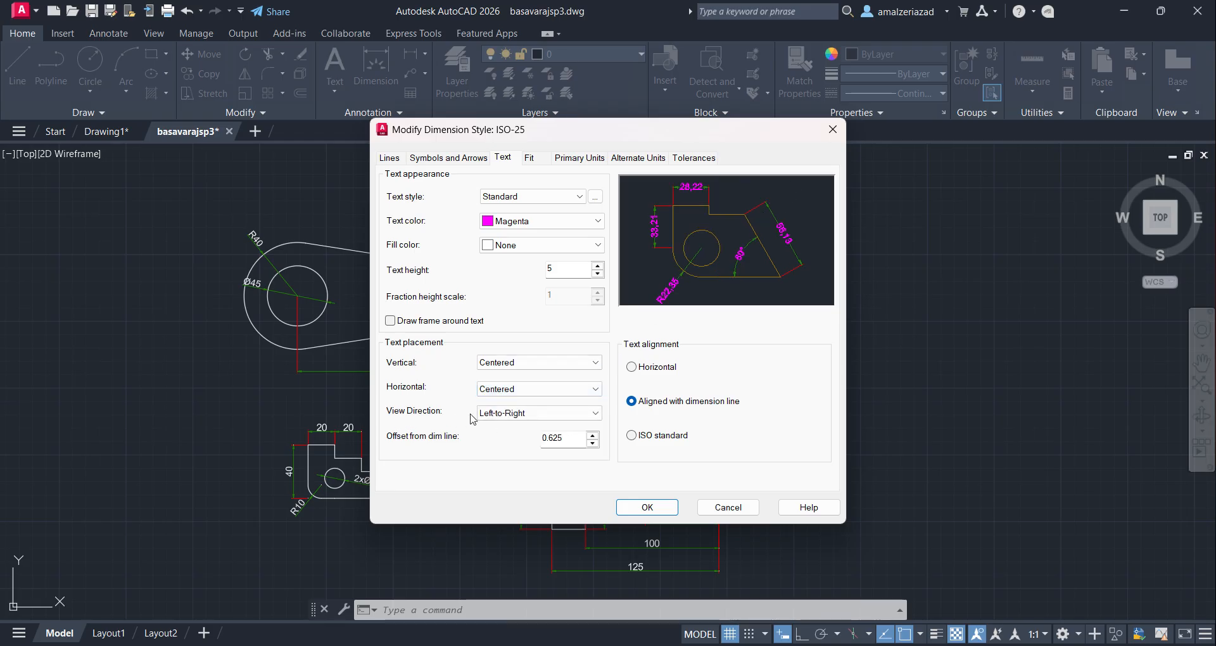
- Try the Right-to-Left view direction for the dimension text, and return it to Left-to-Right
left_click(535, 414)
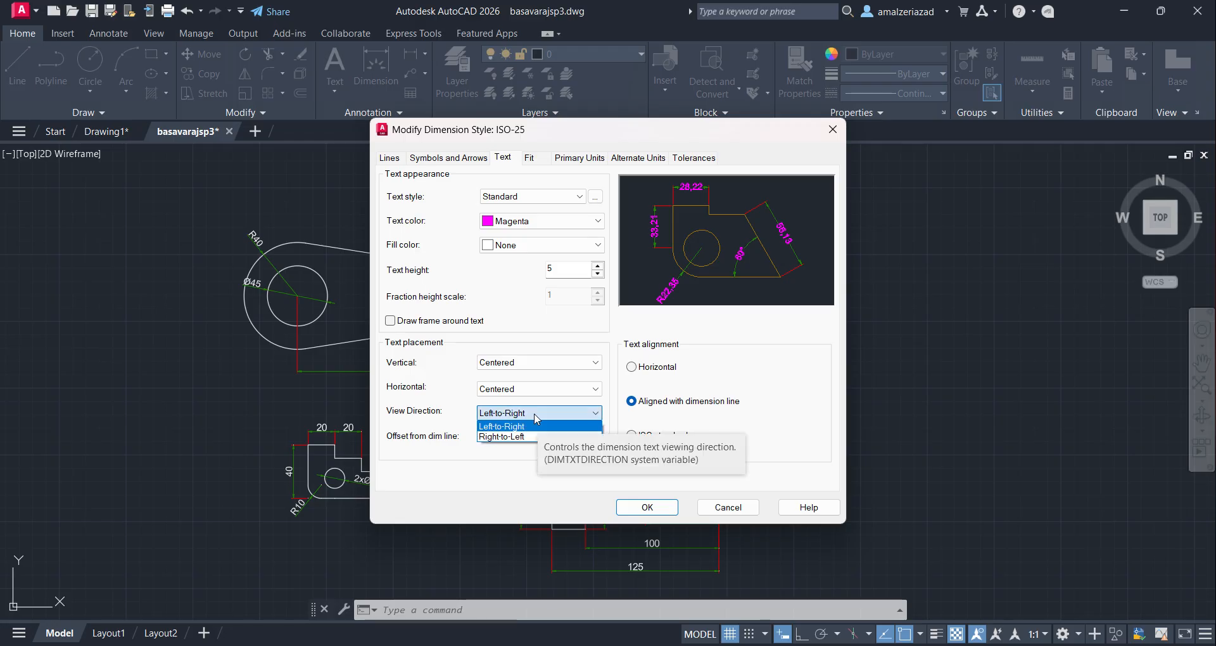
left_click(523, 437)
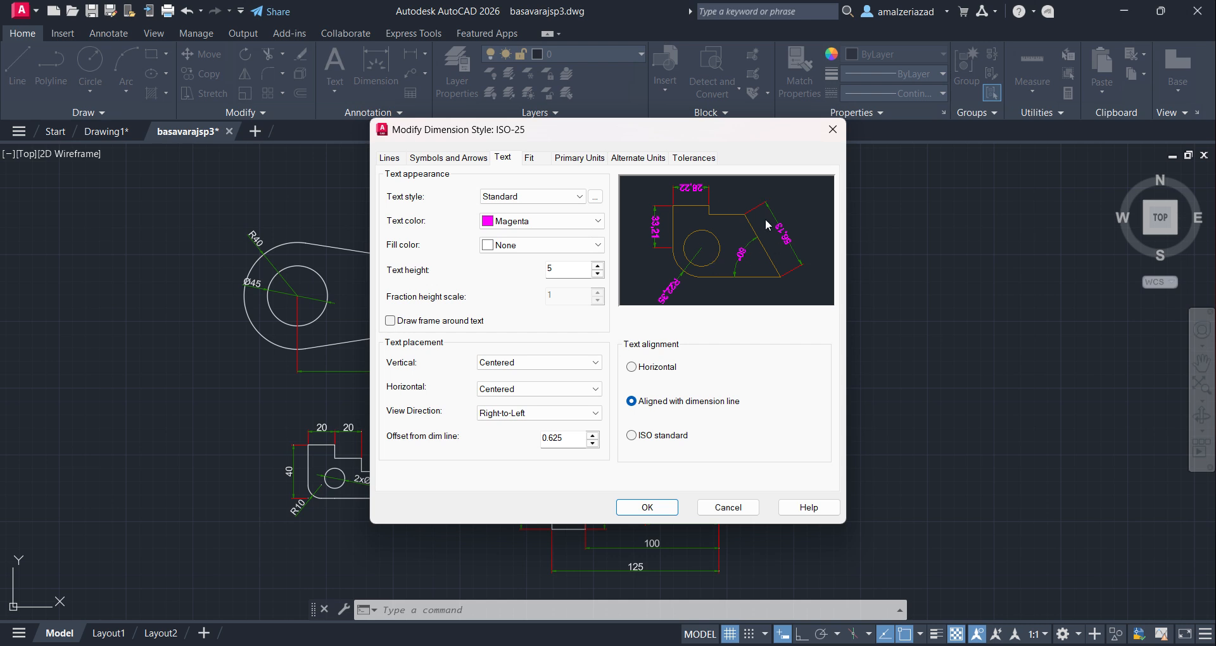
left_click(519, 413)
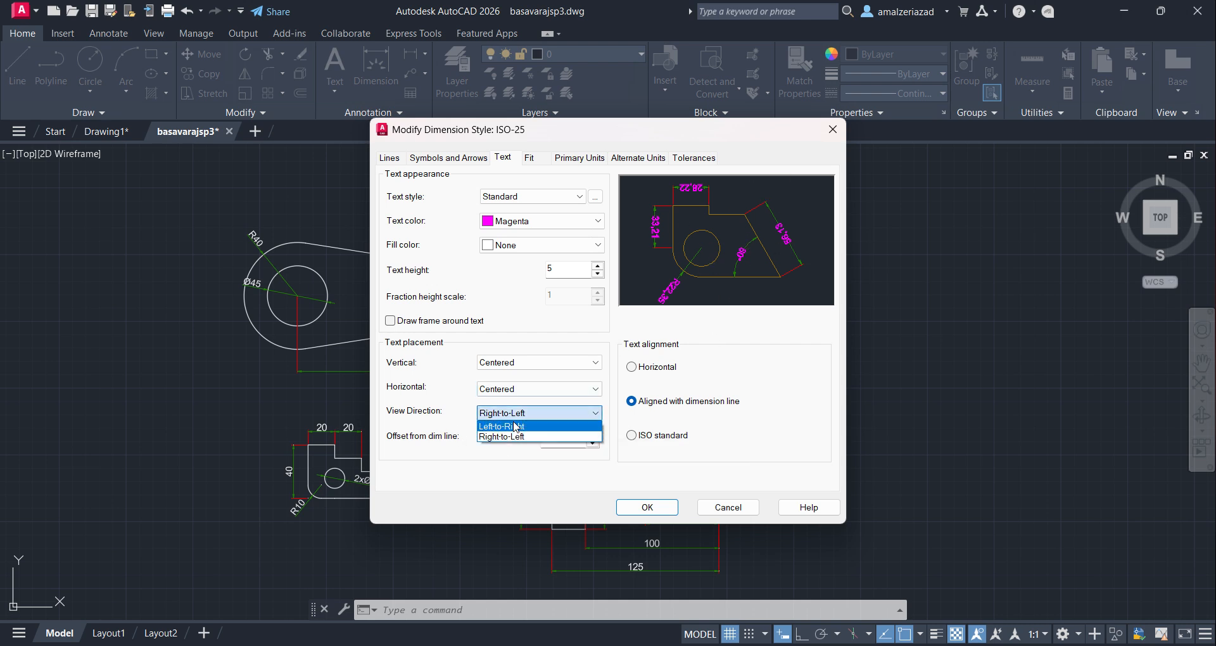
left_click(517, 426)
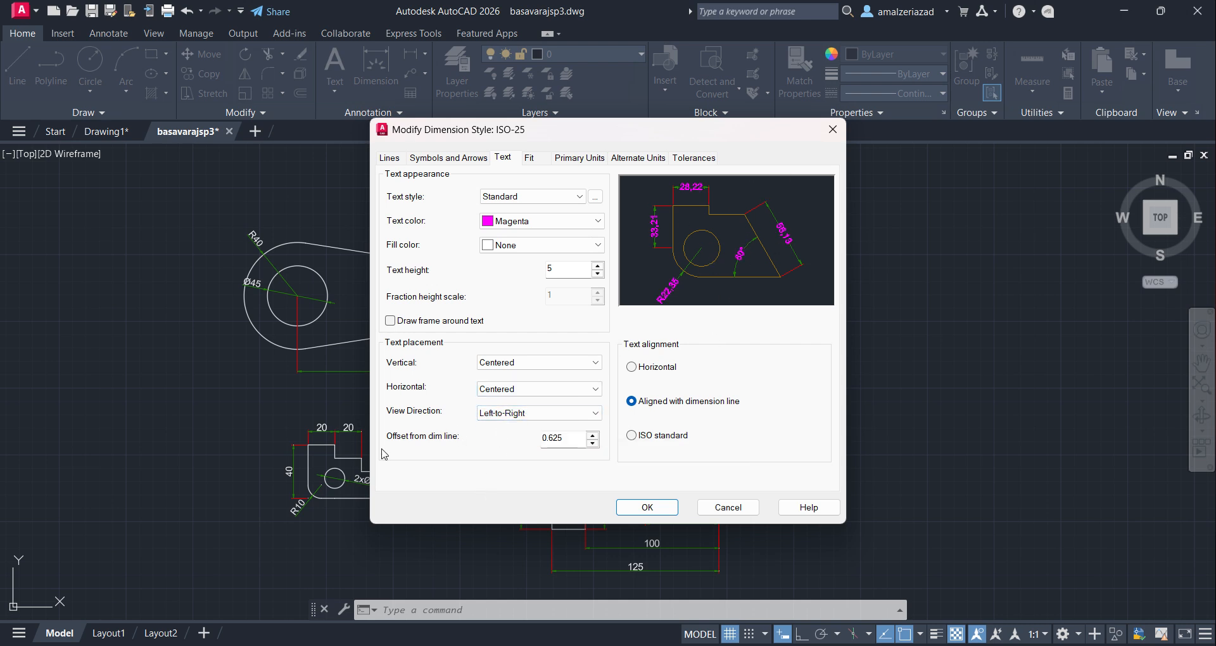
- Set the vertical placement of the dimension text to Above
double_click(563, 437)
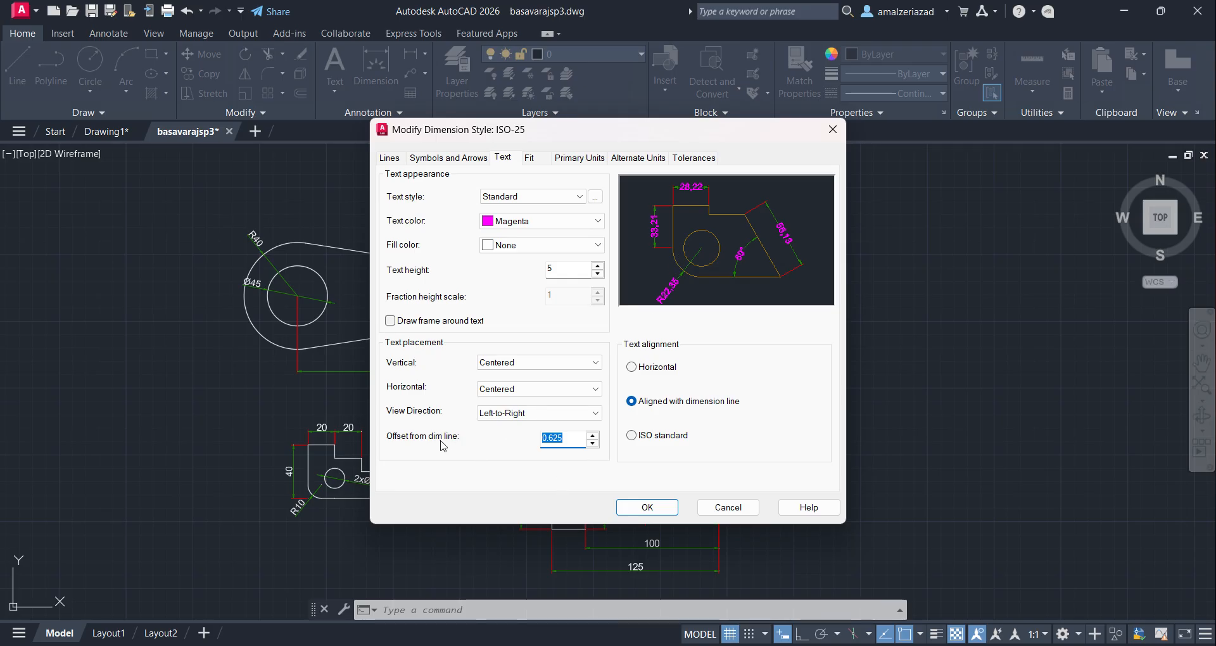
left_click(521, 363)
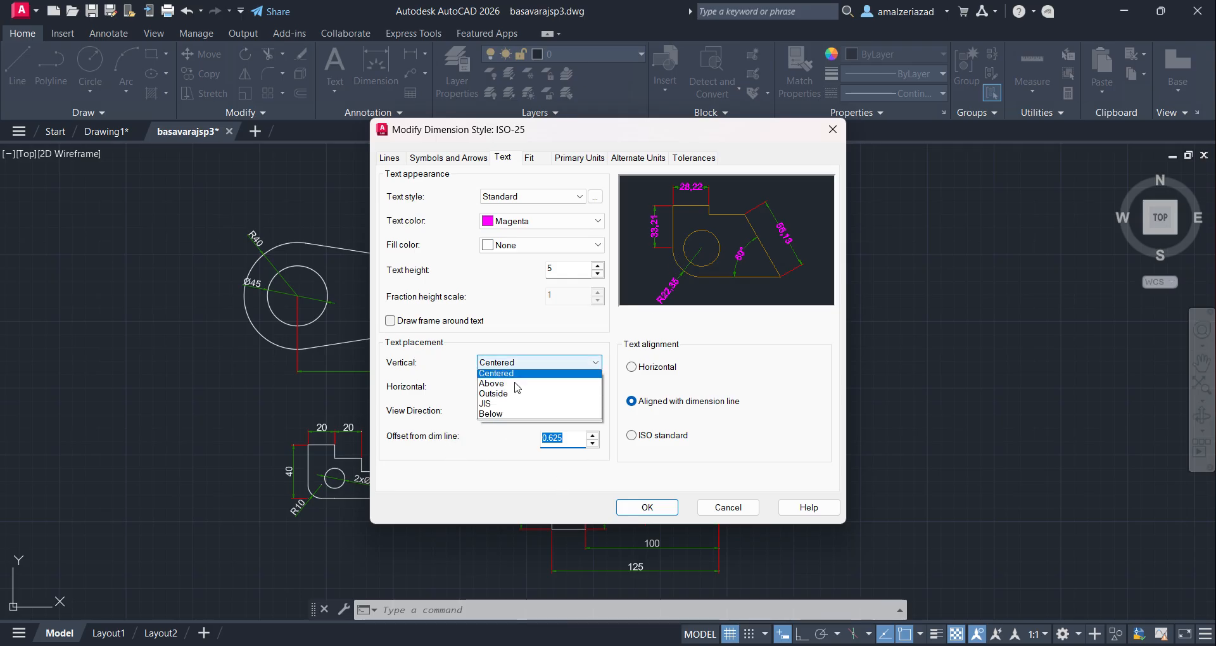
left_click(515, 383)
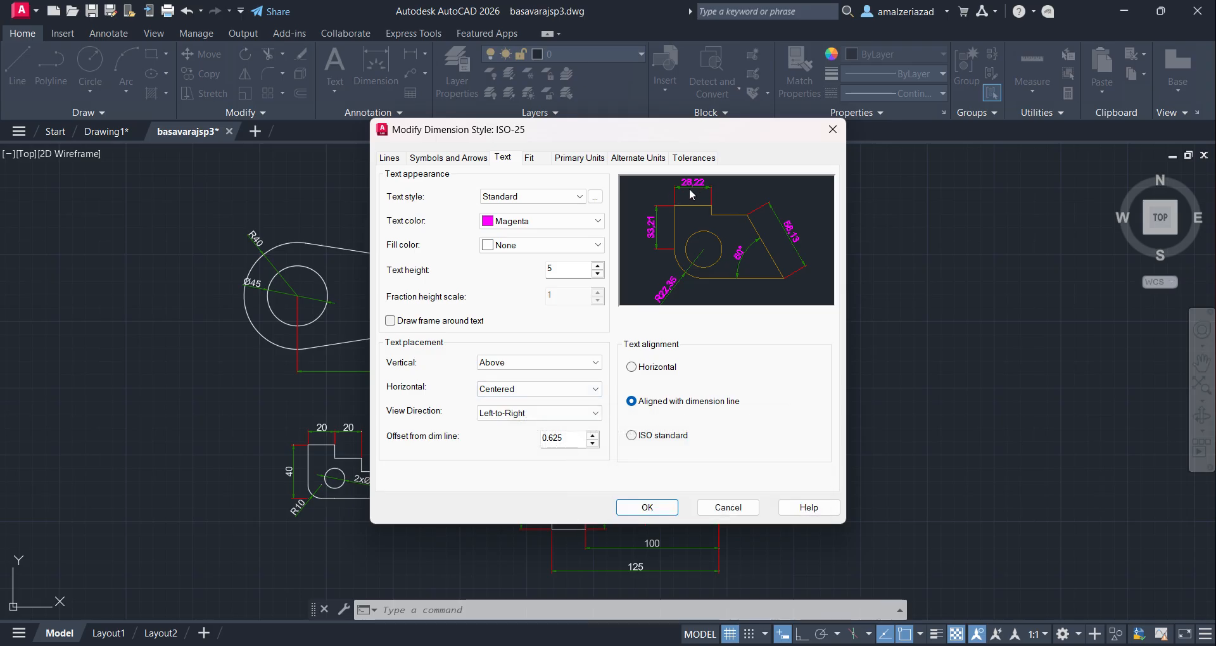
- Set the text offset from the dimension line to 2 and the text alignment to Horizontal
double_click(557, 439)
type("2")
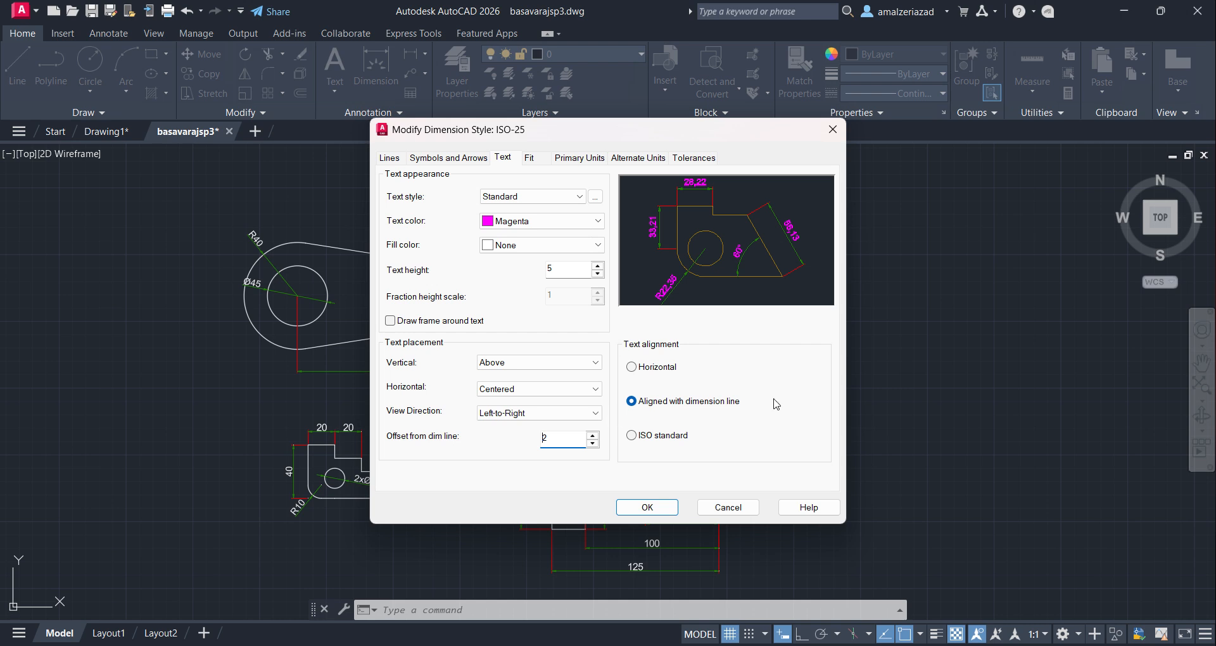
left_click(660, 367)
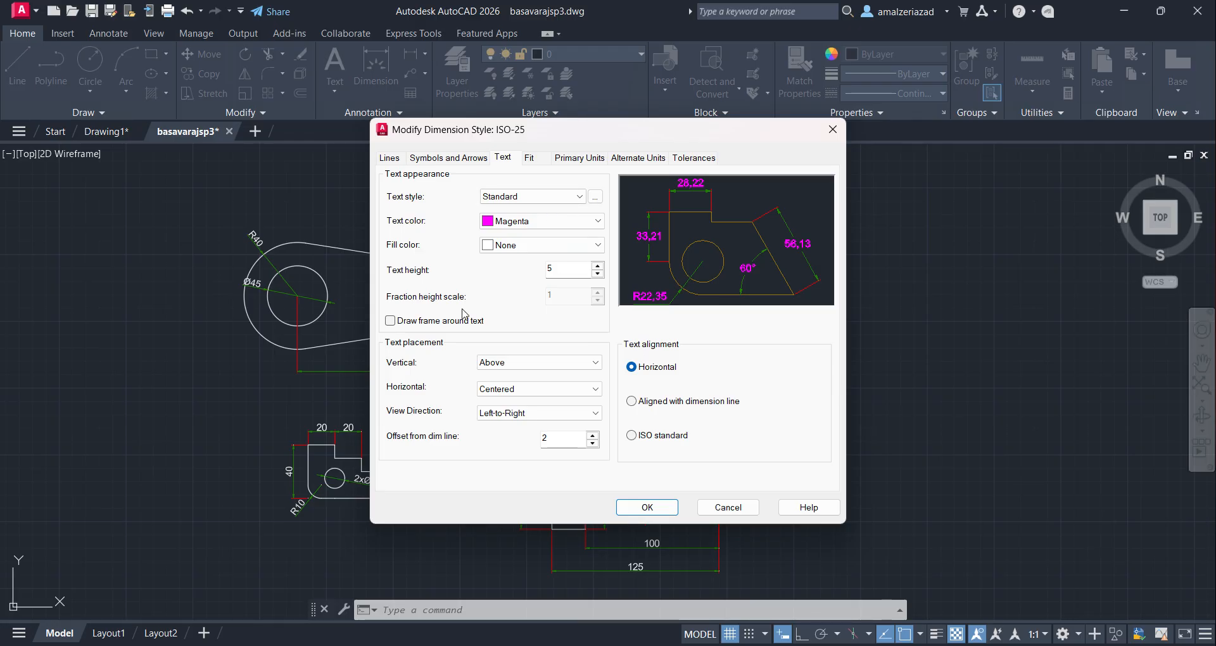
- Try the Arrows and Text fit options, and return to Either text or arrows (best fit)
left_click(542, 157)
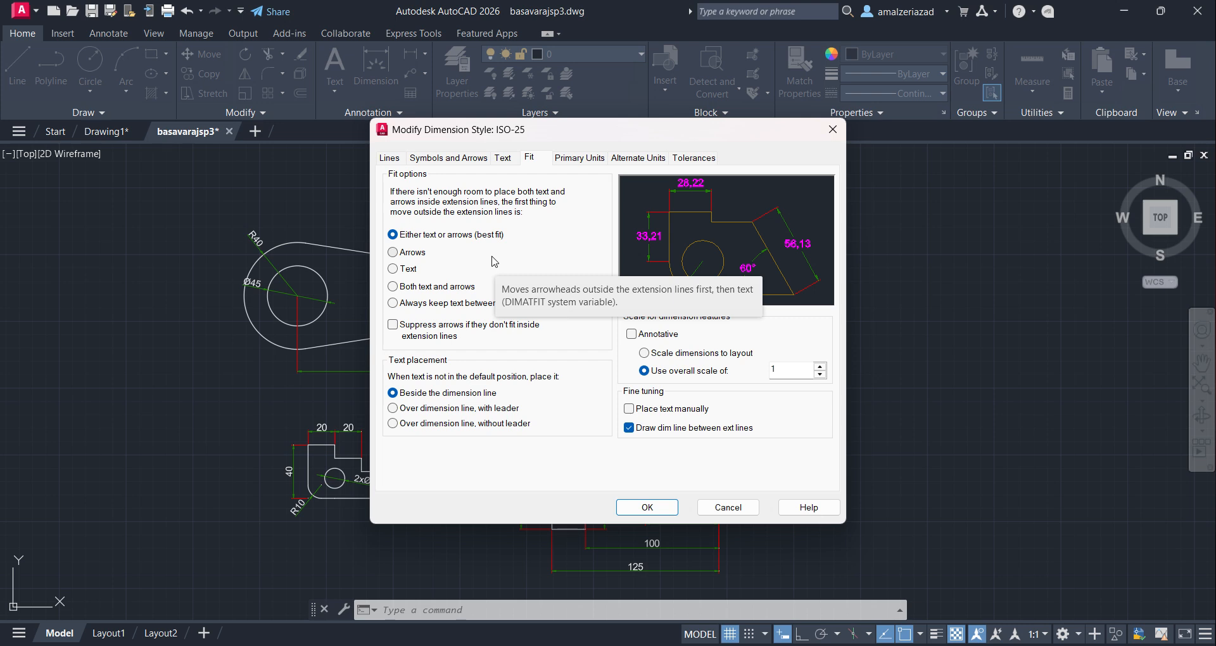
left_click(420, 253)
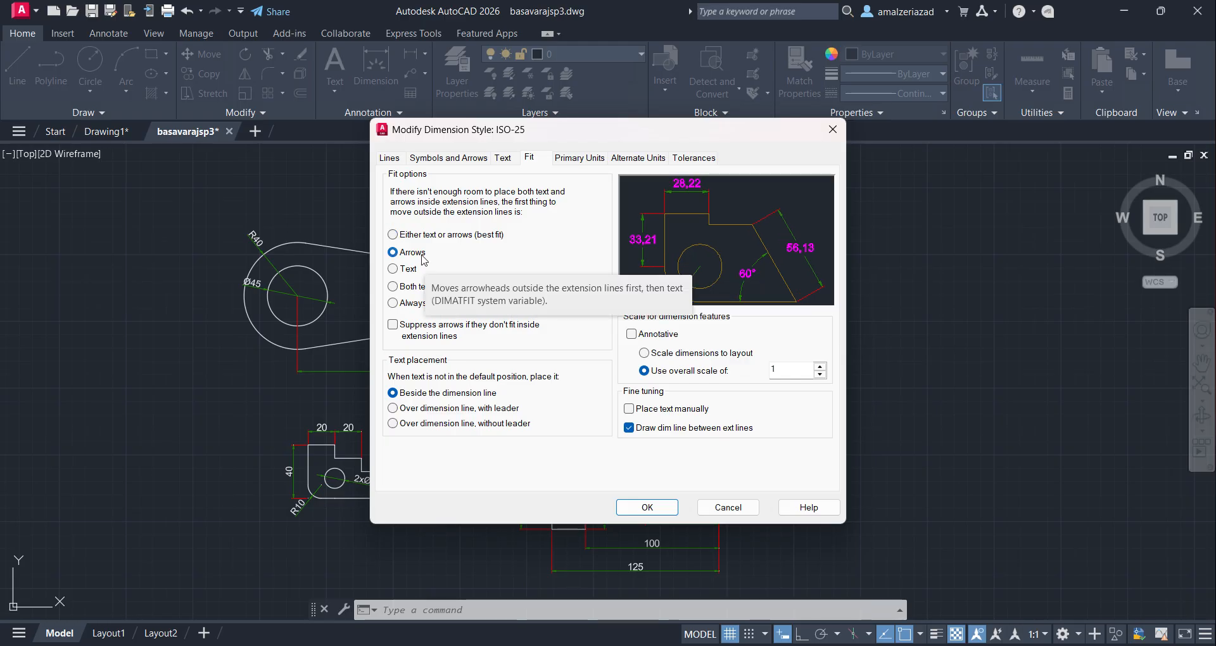
left_click(408, 271)
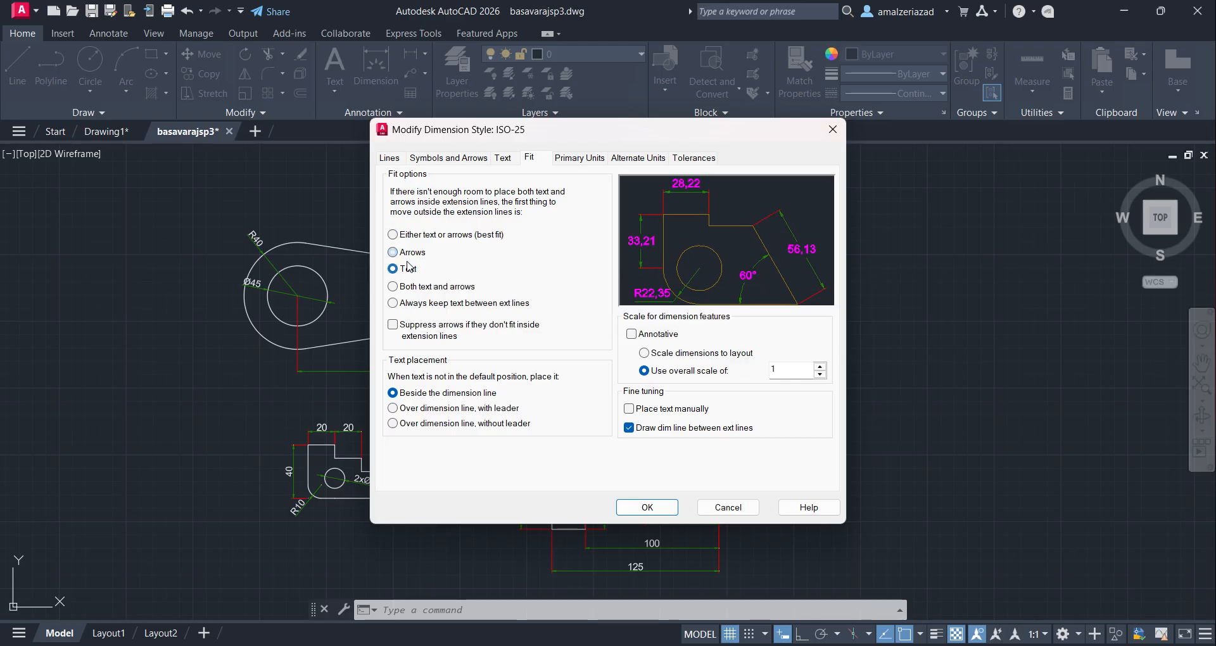
left_click(408, 252)
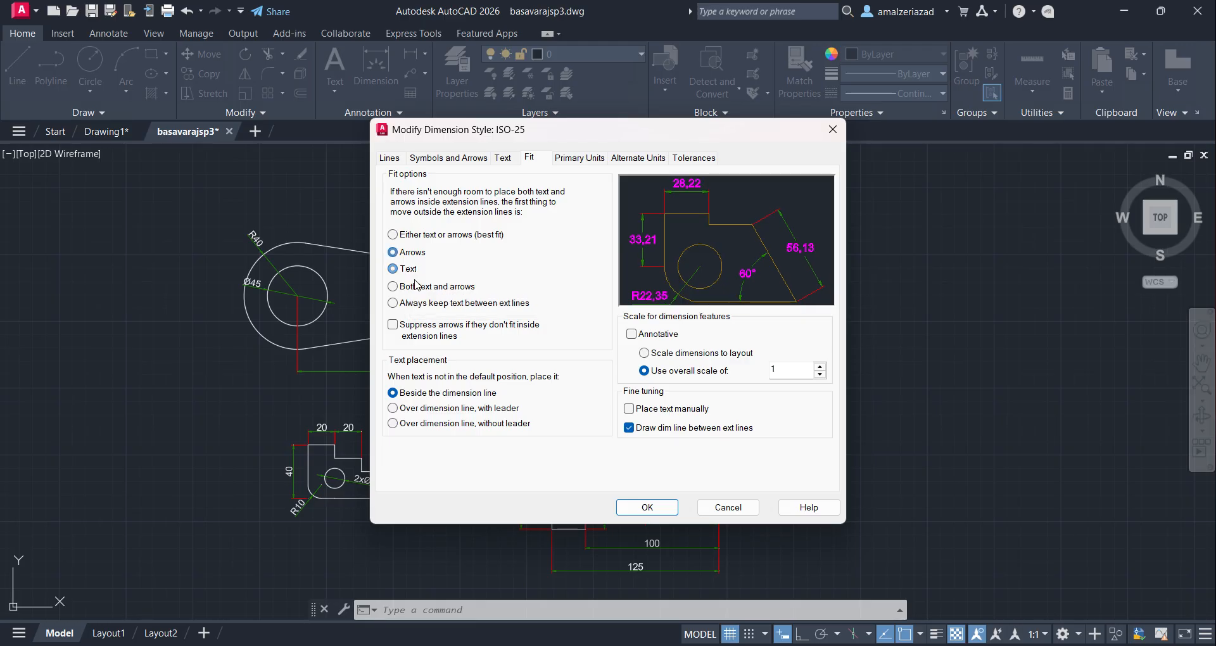
left_click(427, 234)
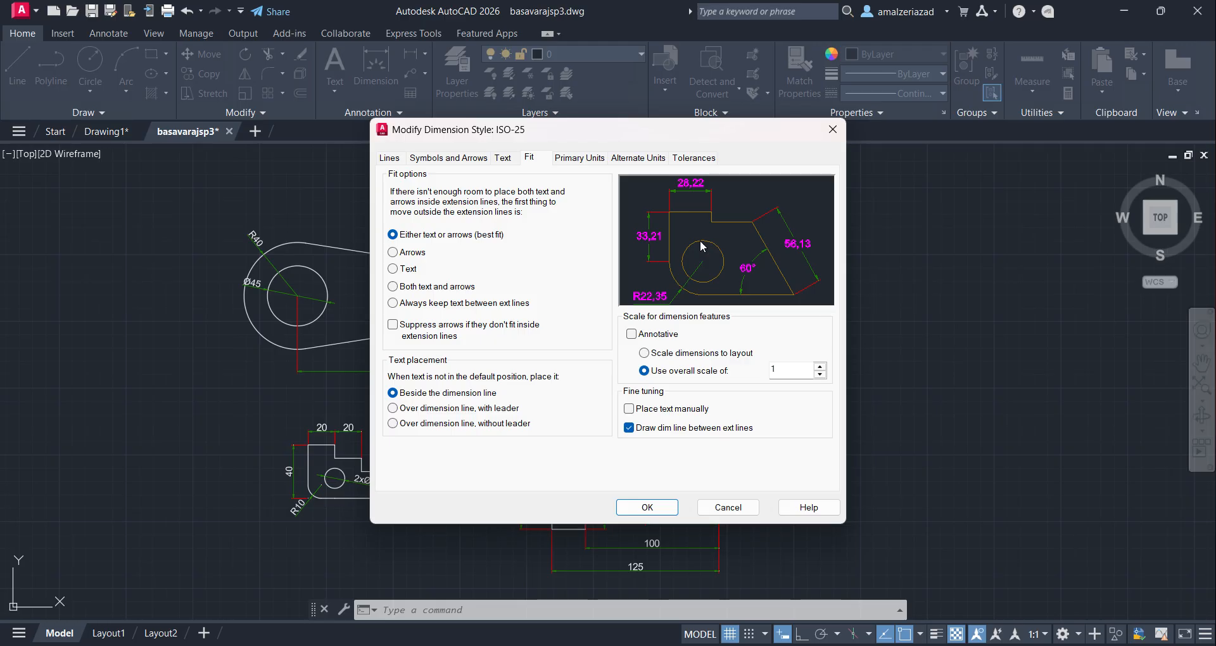
- Set the linear dimensions' primary unit format to Decimal with a precision of 0.00
left_click(591, 161)
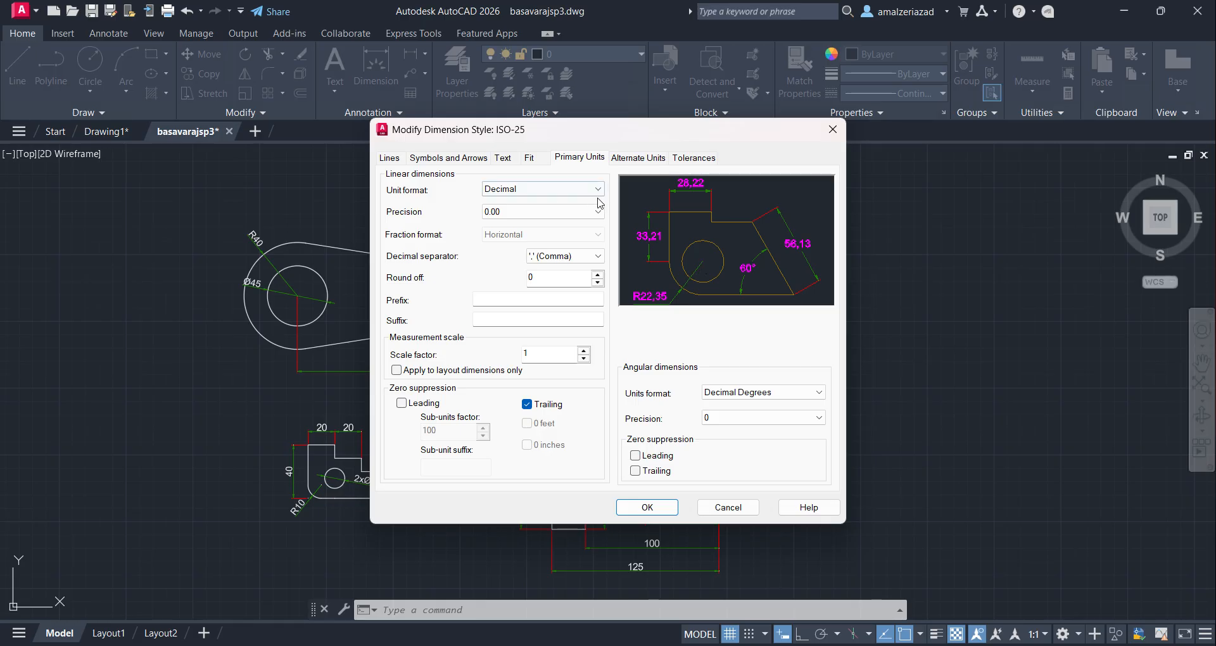
left_click(563, 190)
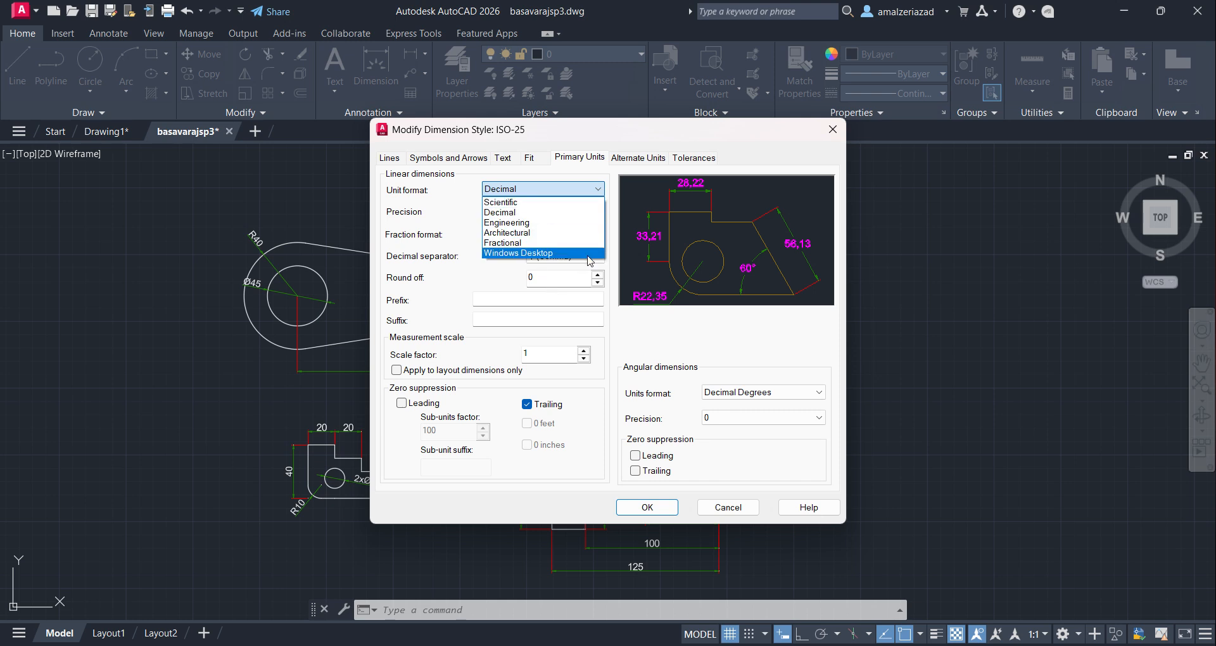
left_click(520, 214)
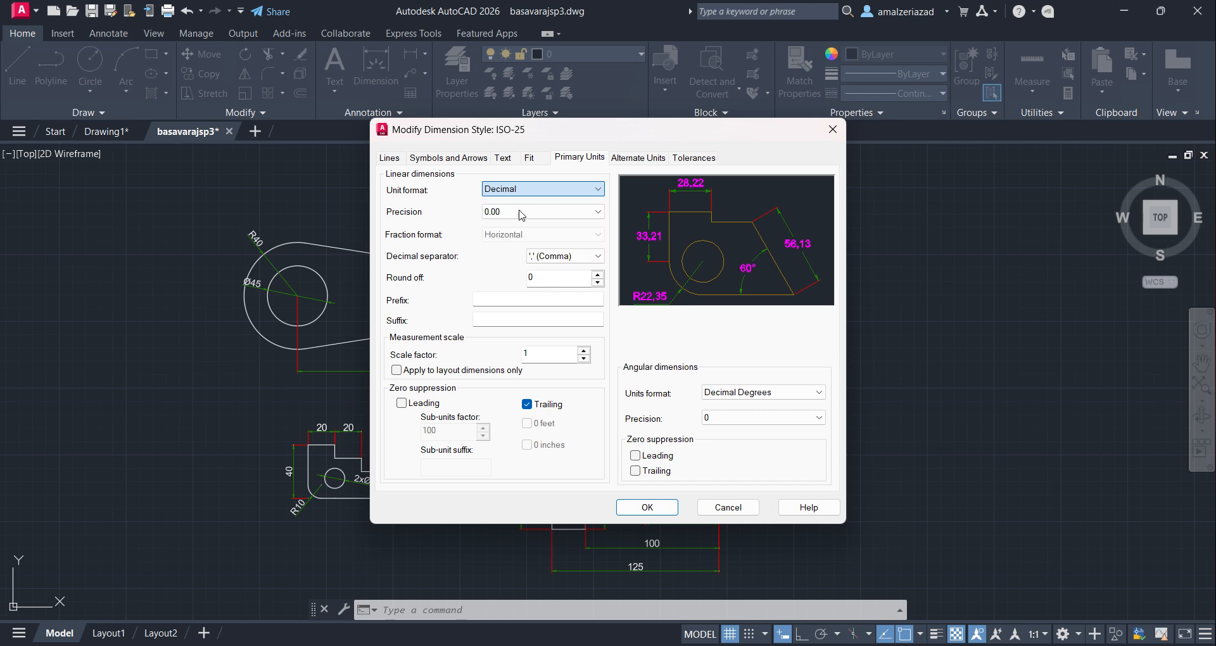
left_click(521, 214)
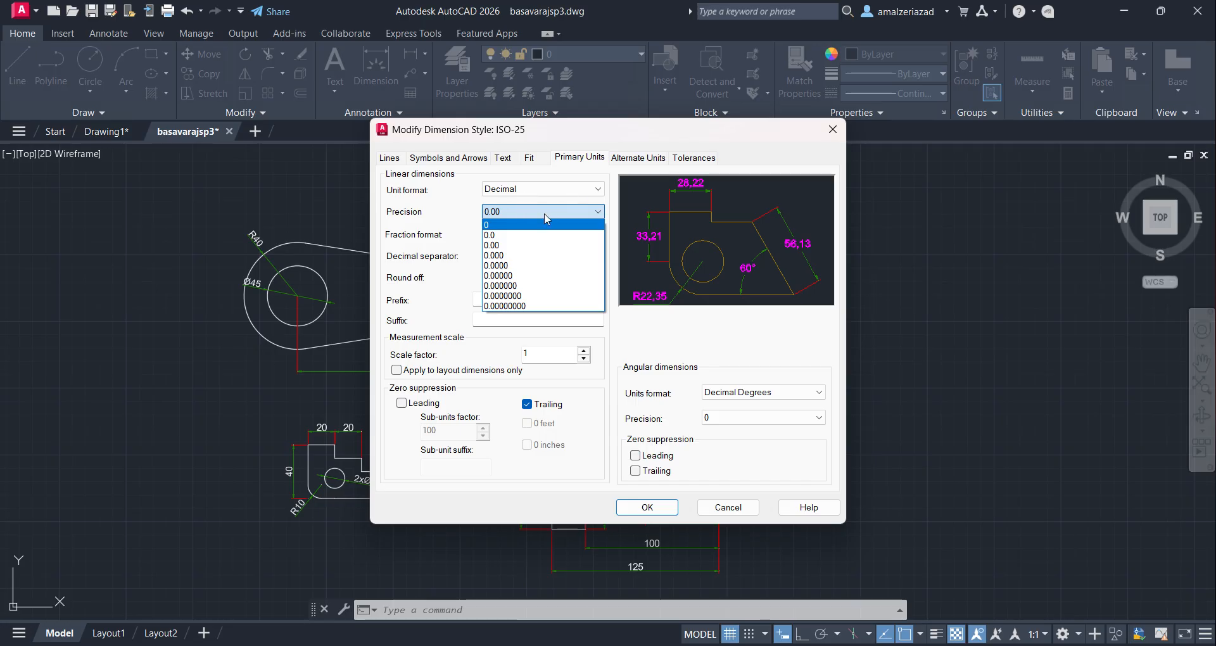
left_click(544, 246)
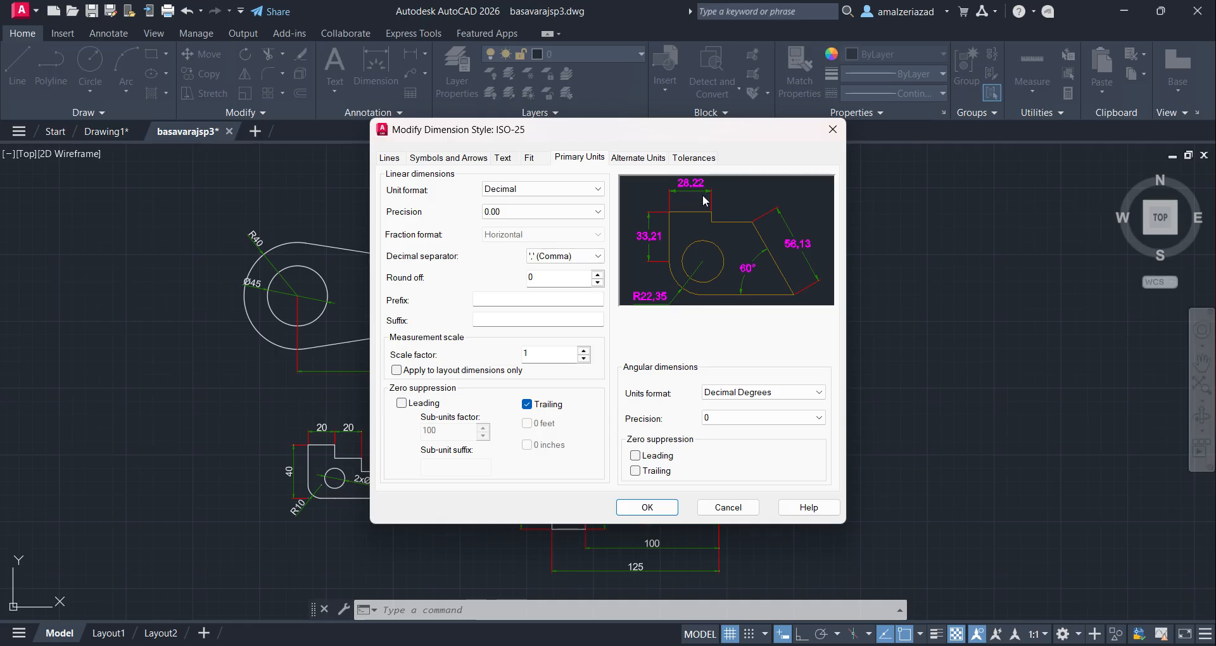
- Try Space as the decimal separator for the linear dimensions, and return it to Comma
left_click(588, 256)
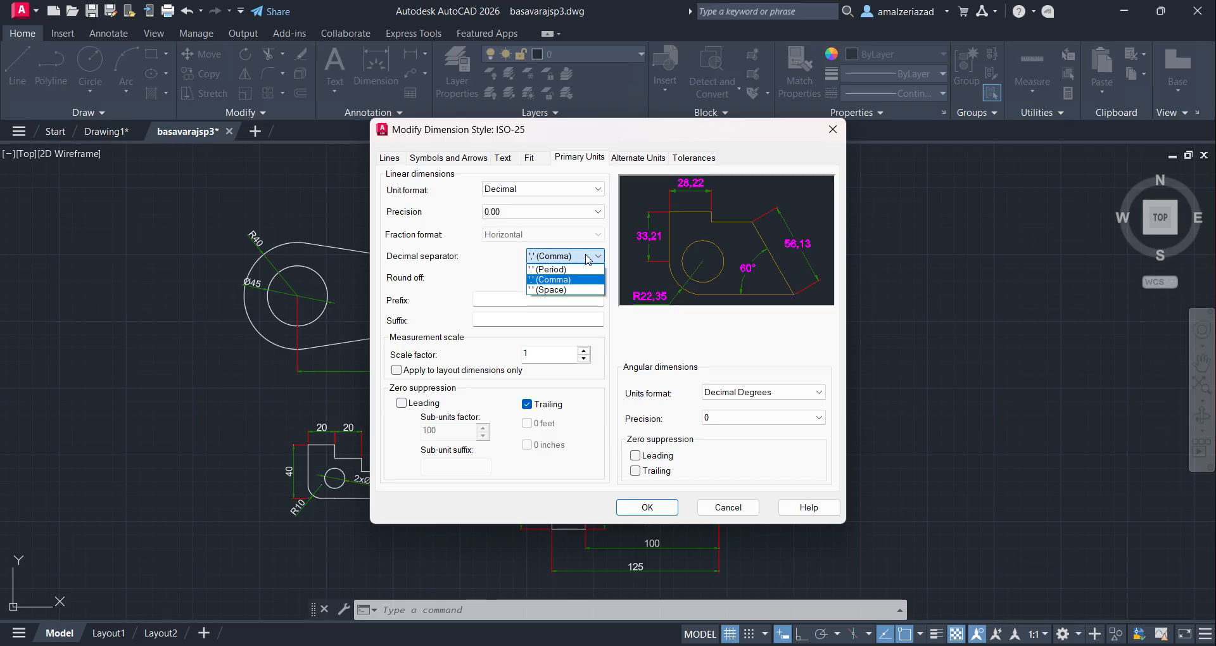
left_click(578, 291)
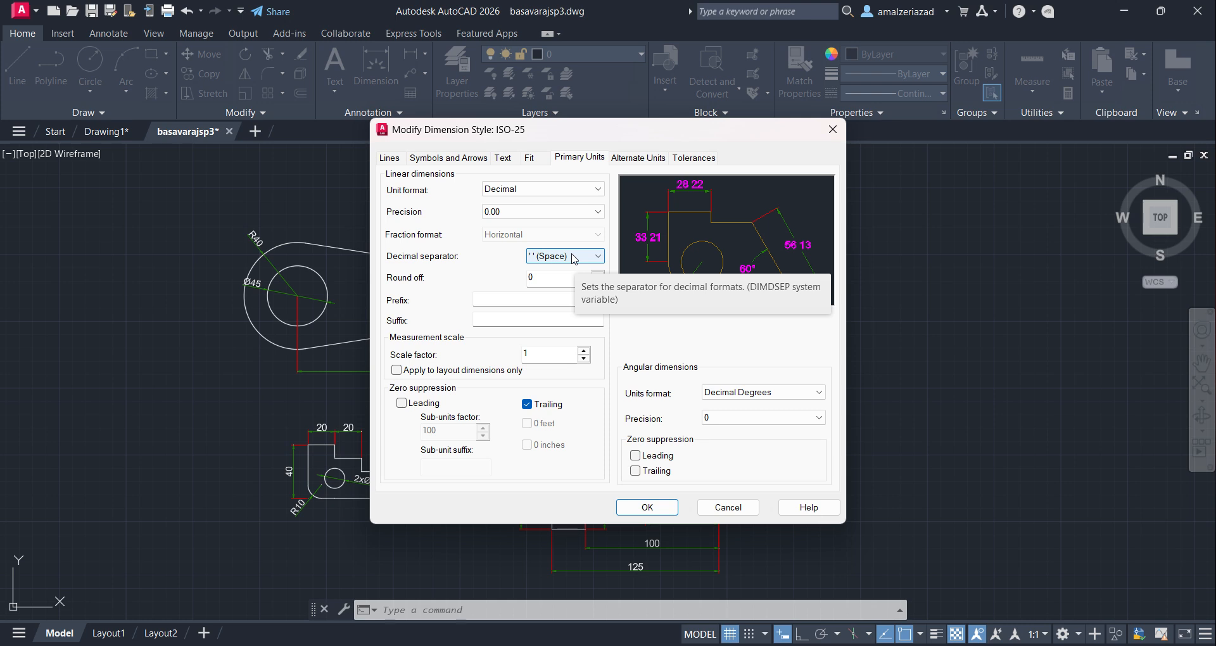
left_click(567, 256)
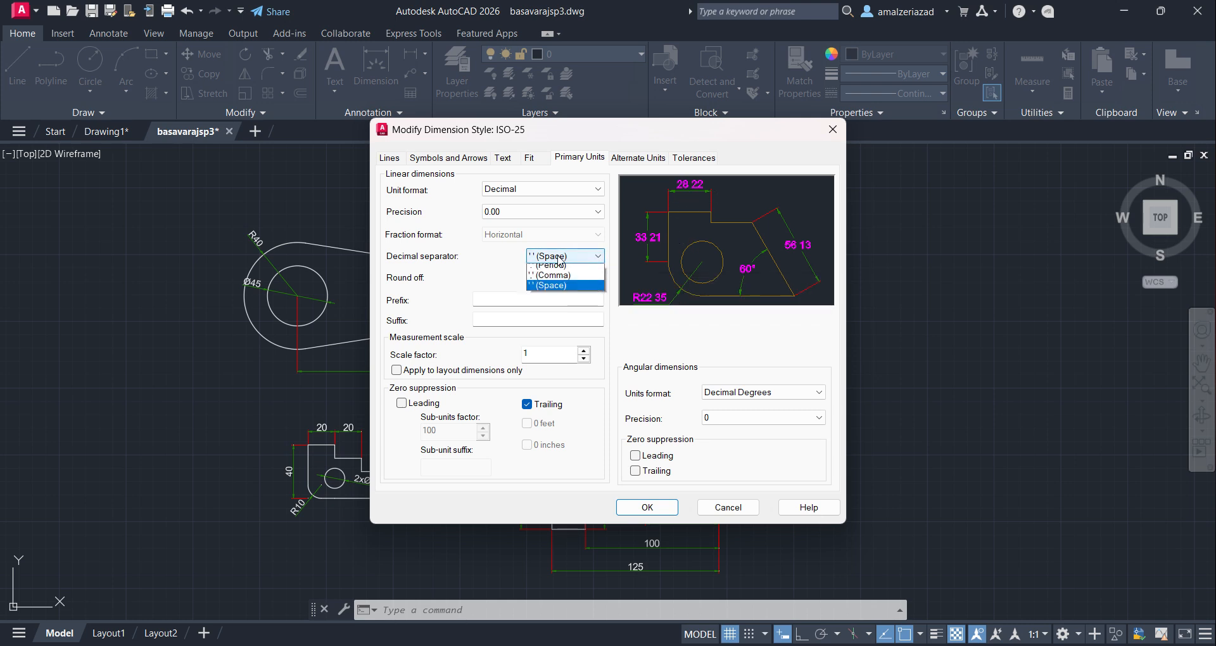
left_click(555, 281)
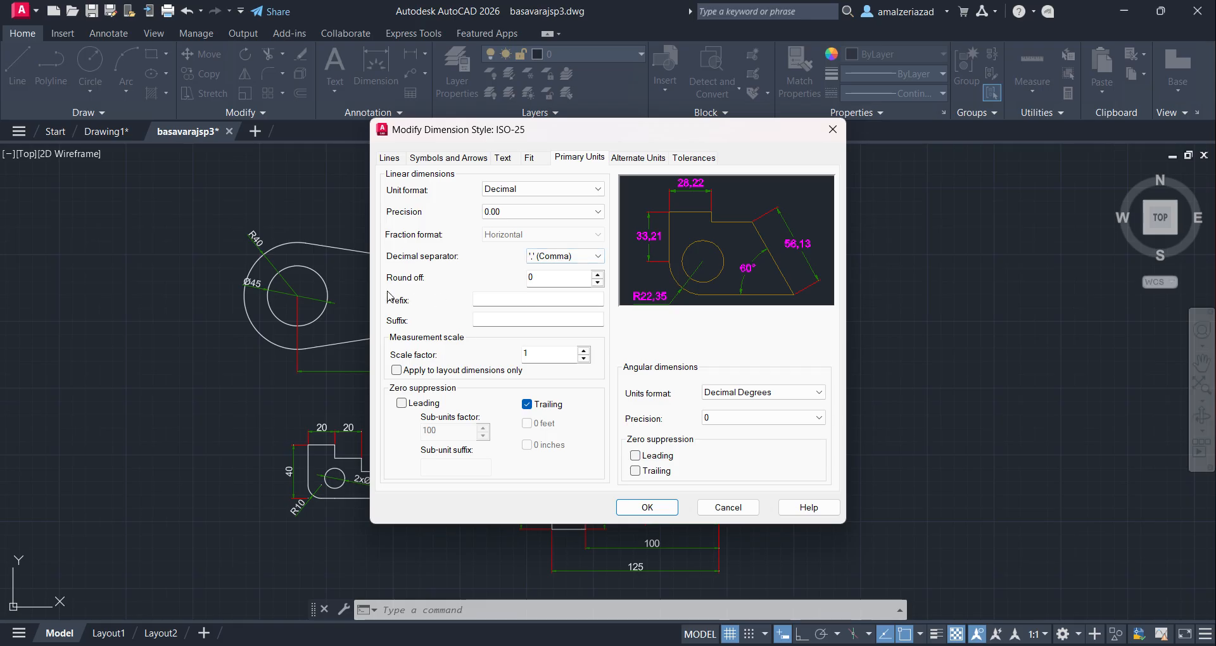
- Try the suffix mm on the dimension text in the primary units settings
double_click(551, 278)
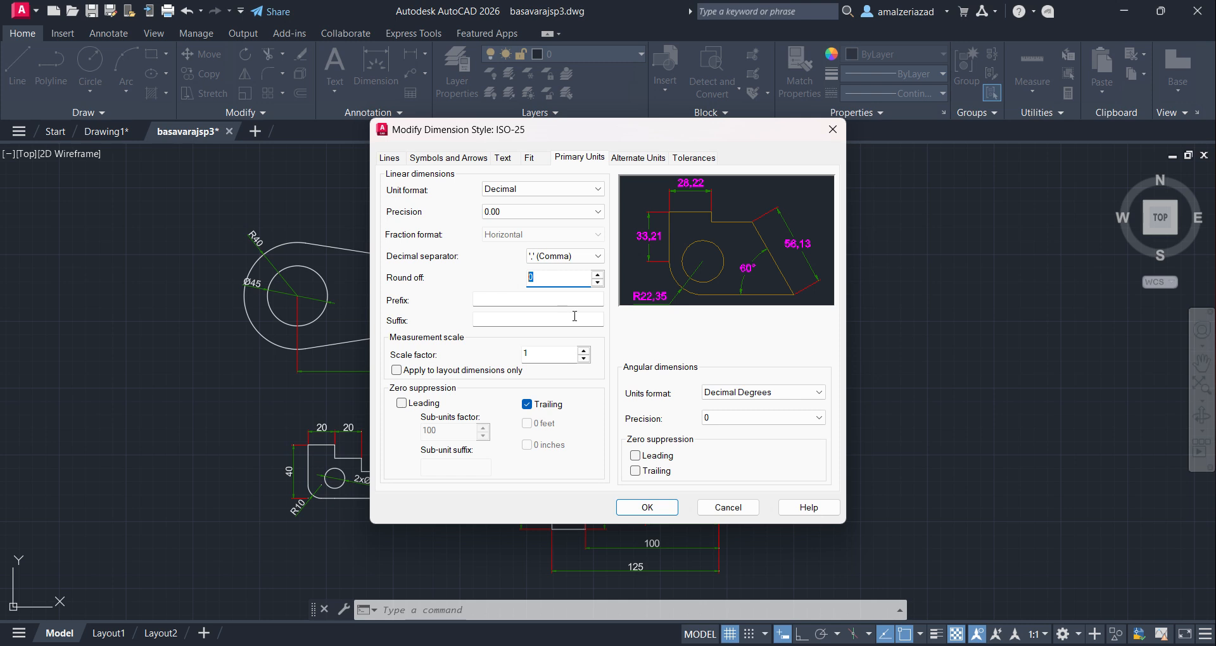
key("Tab")
key("Tab")
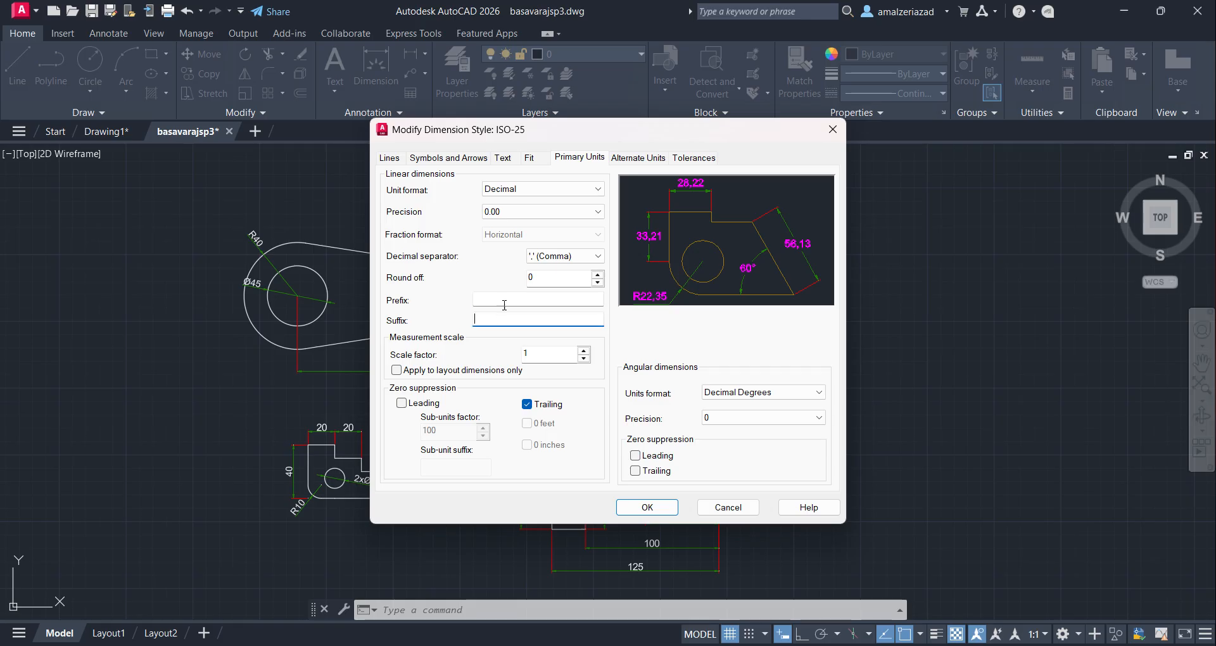
left_click(493, 299)
left_click(504, 320)
left_click(497, 299)
left_click(506, 323)
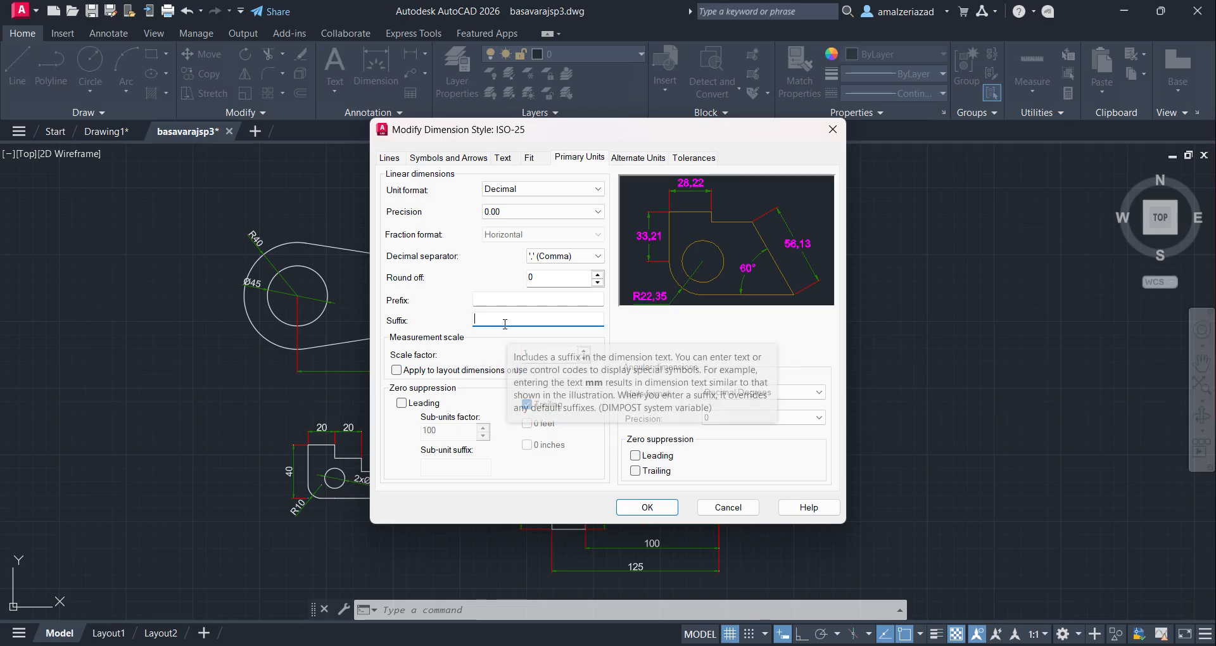
type("mm")
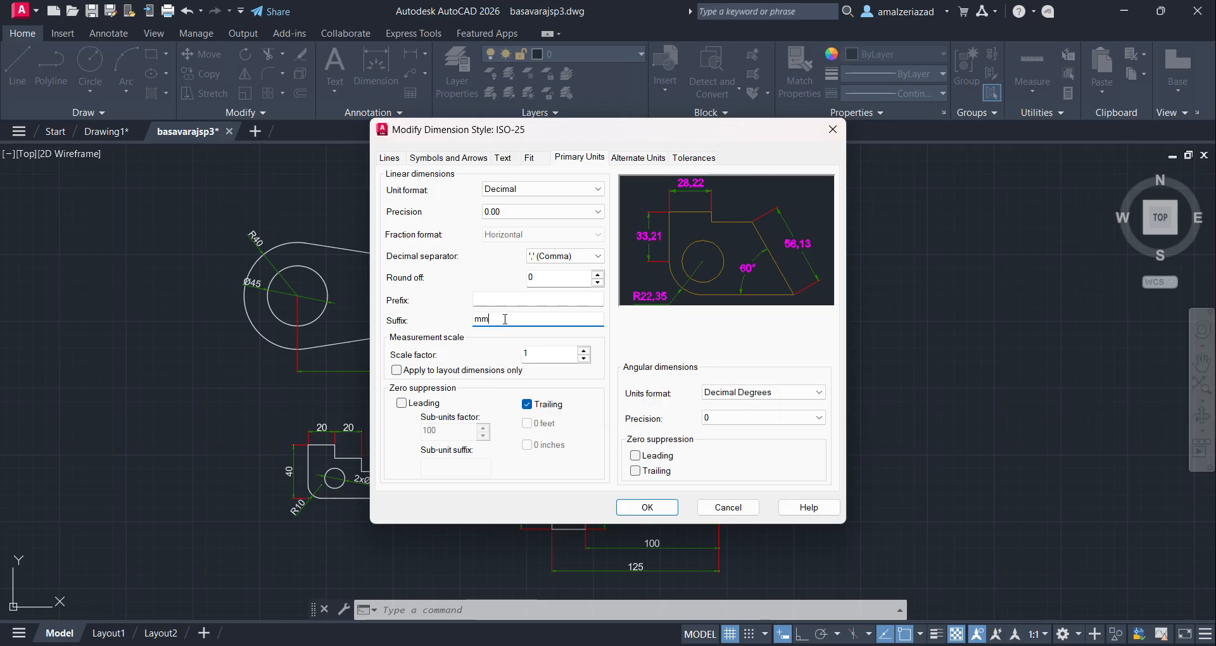
- Try the prefix R on the dimension text in the primary units settings
left_click(505, 302)
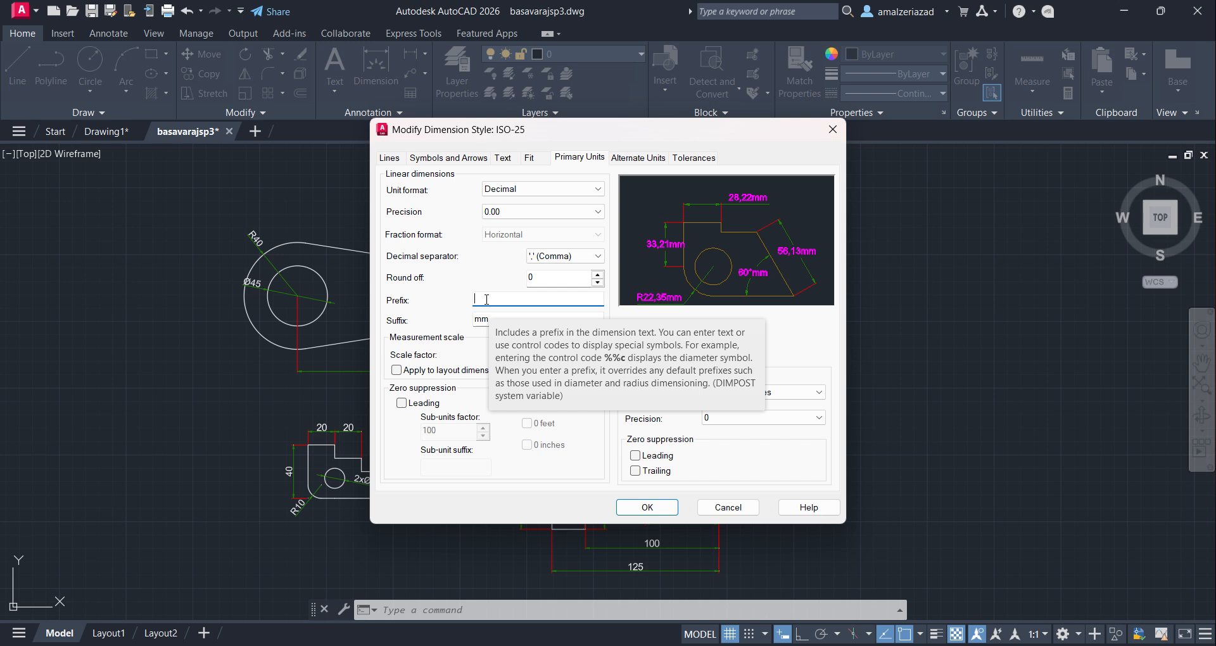
key("Tab")
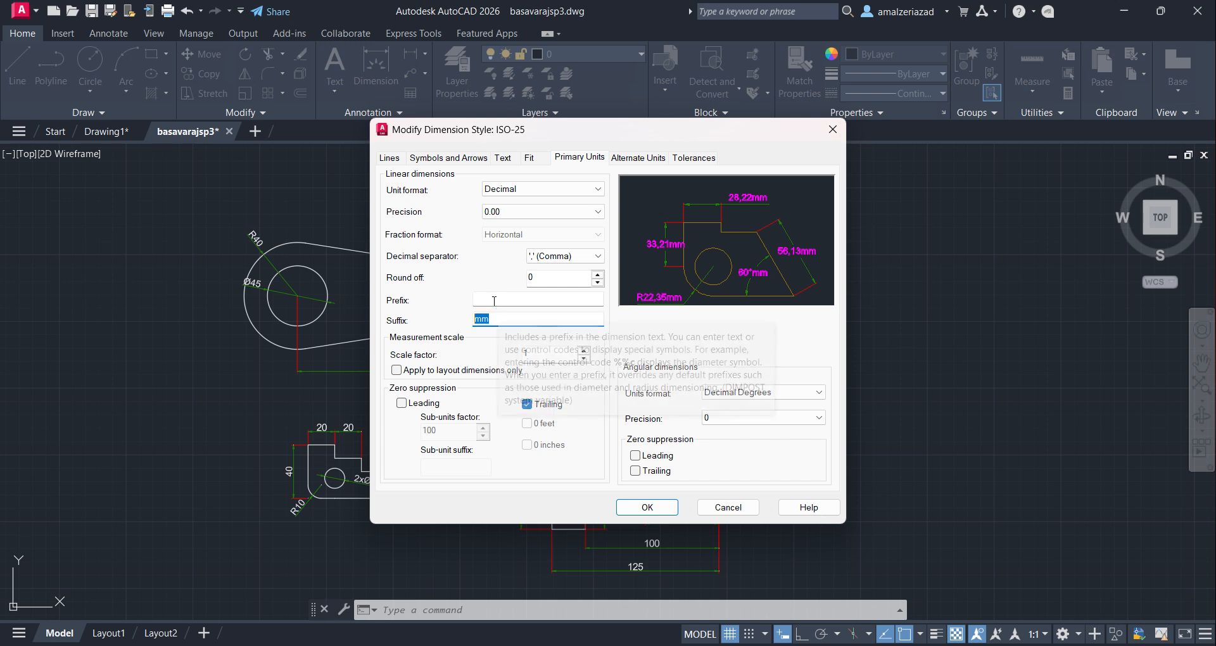
left_click(494, 301)
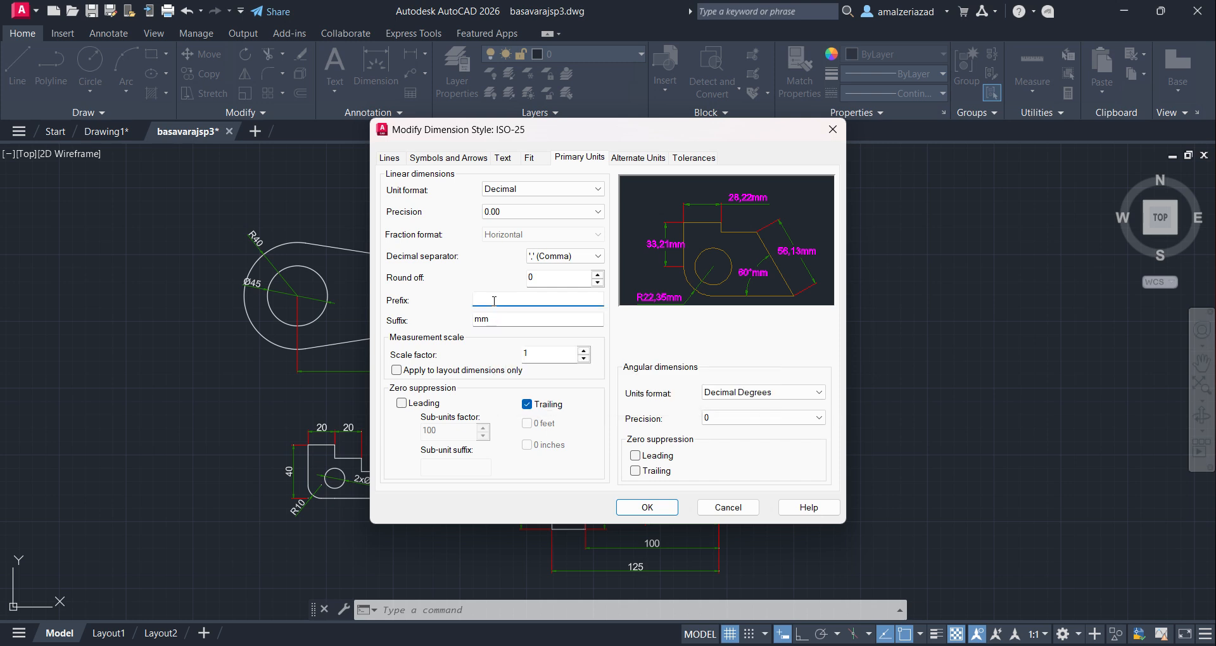
type("R")
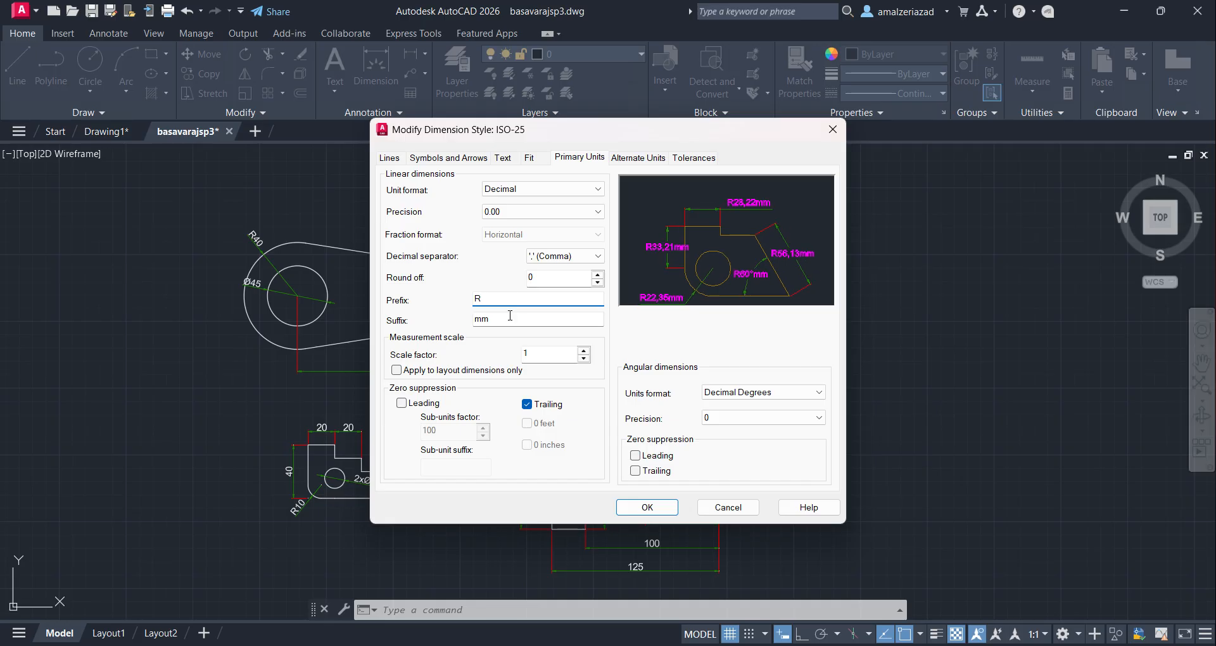
- Clear the R prefix and the mm suffix from the dimension text settings
left_click(510, 318)
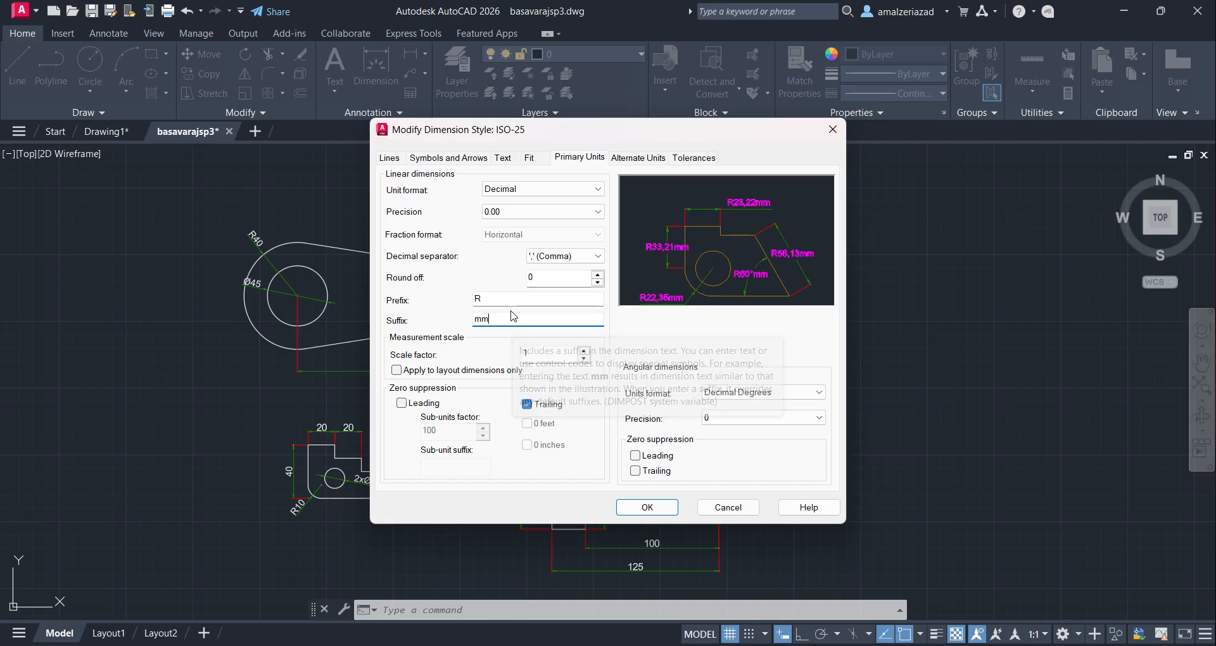
double_click(479, 299)
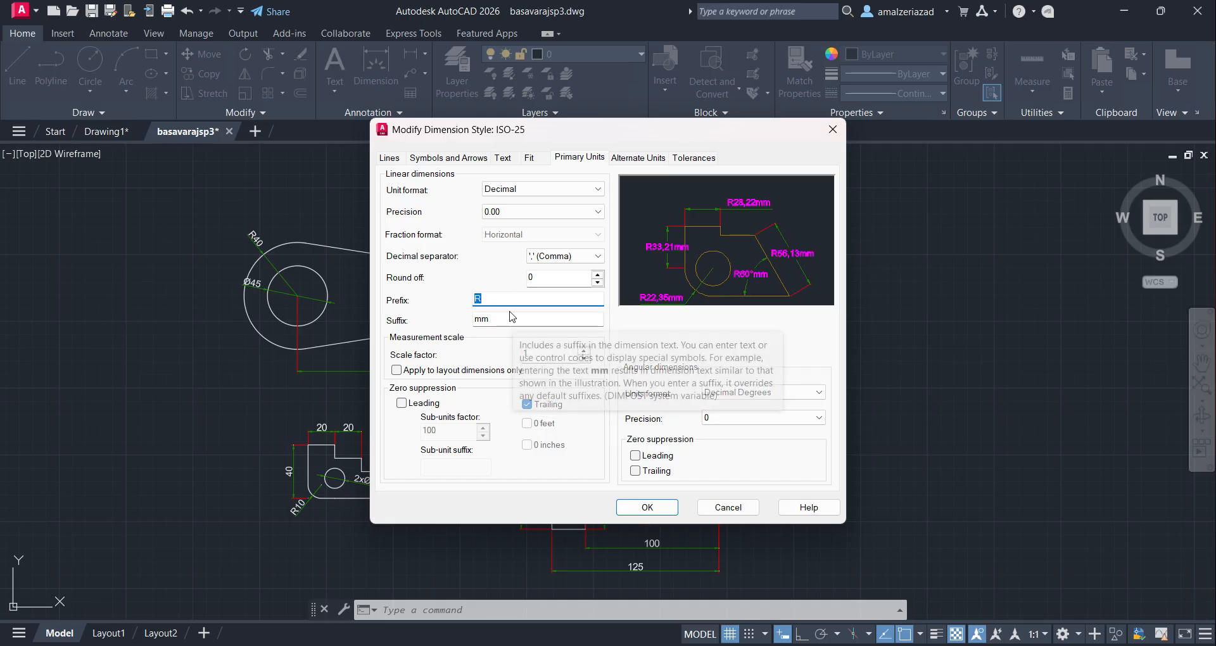
double_click(480, 325)
key("shift+Tab")
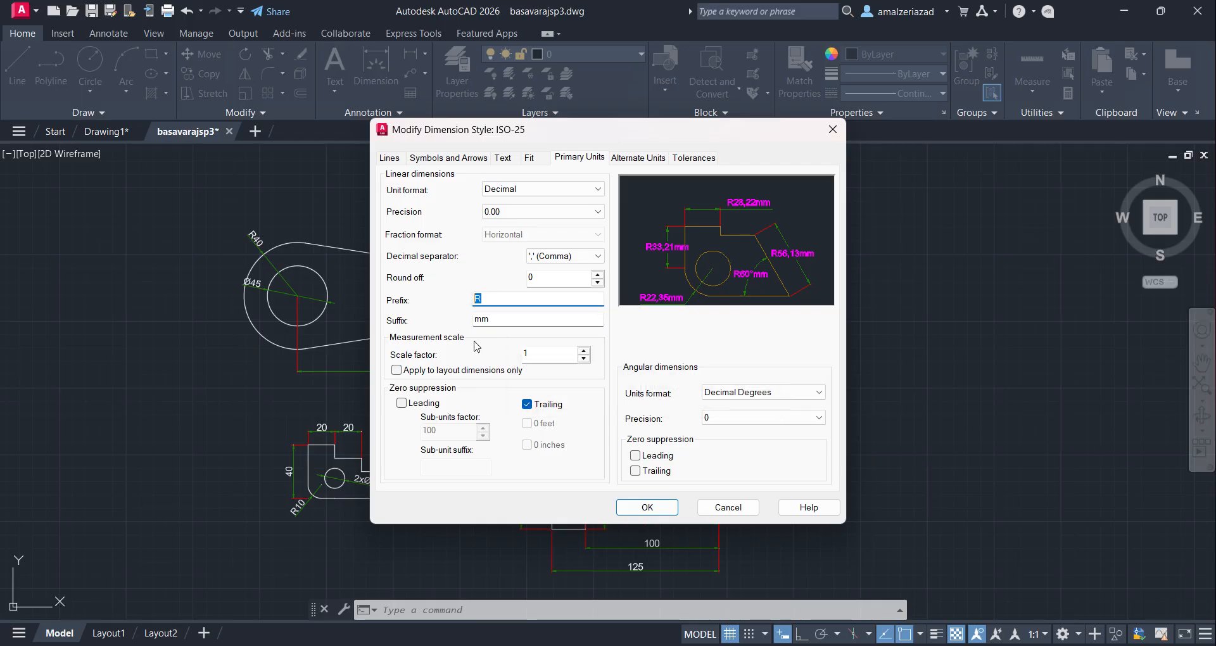
key("BackSpace")
left_click(510, 321)
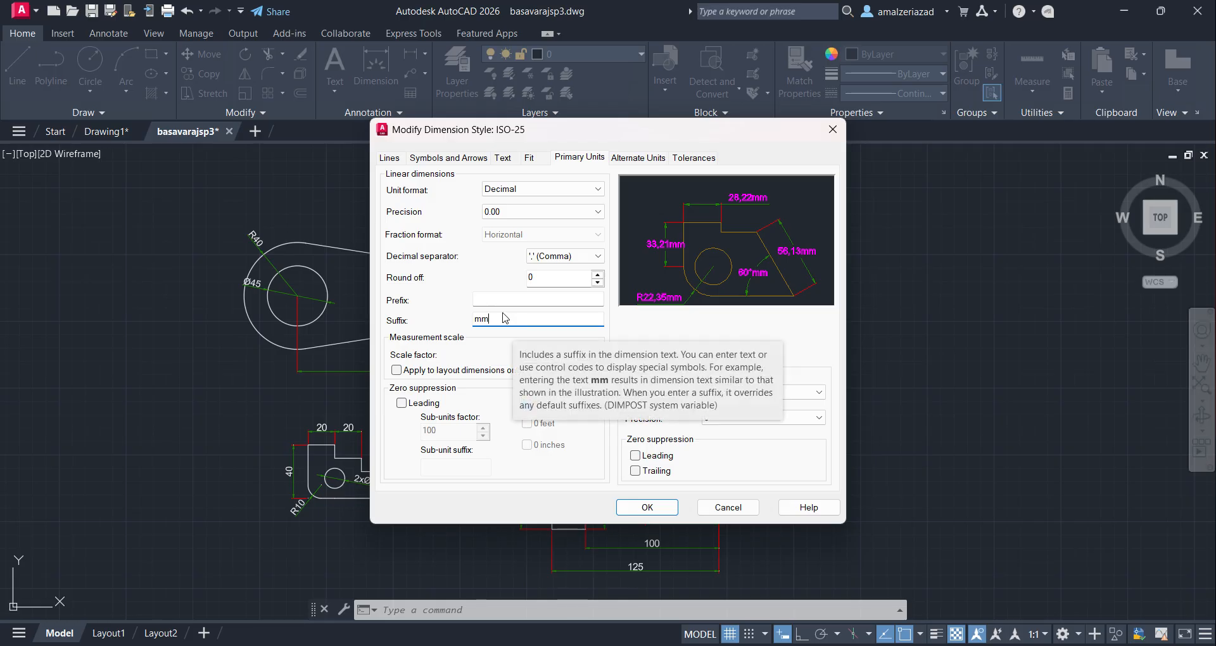
left_click(503, 304)
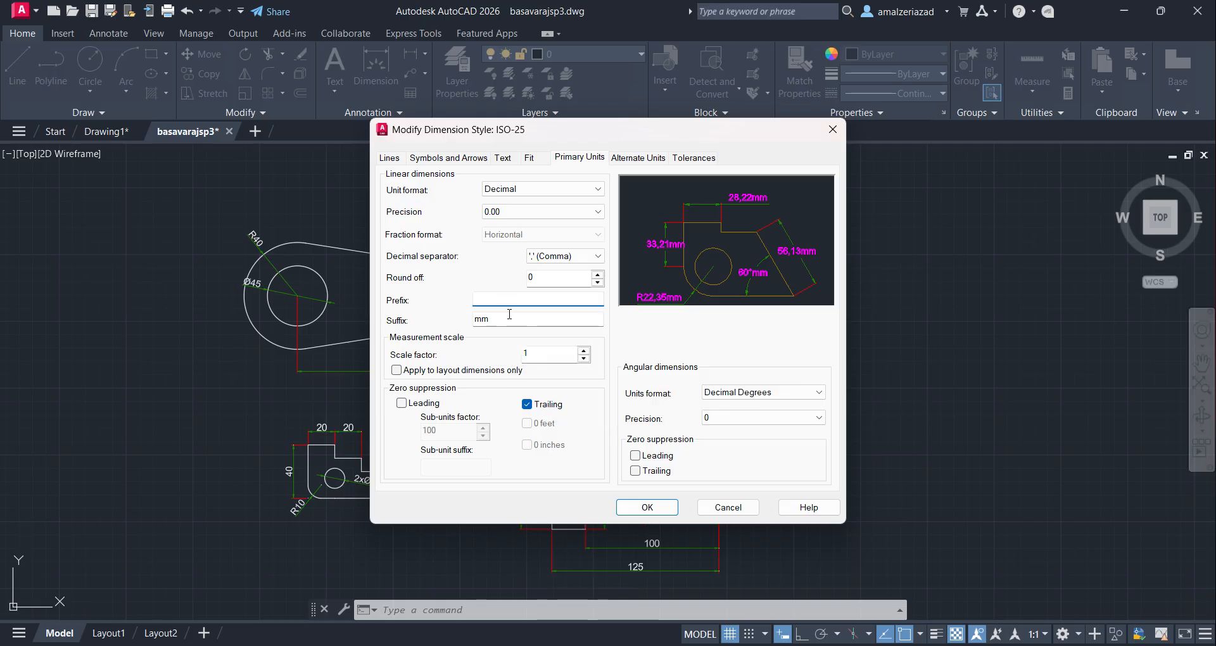
key("Tab")
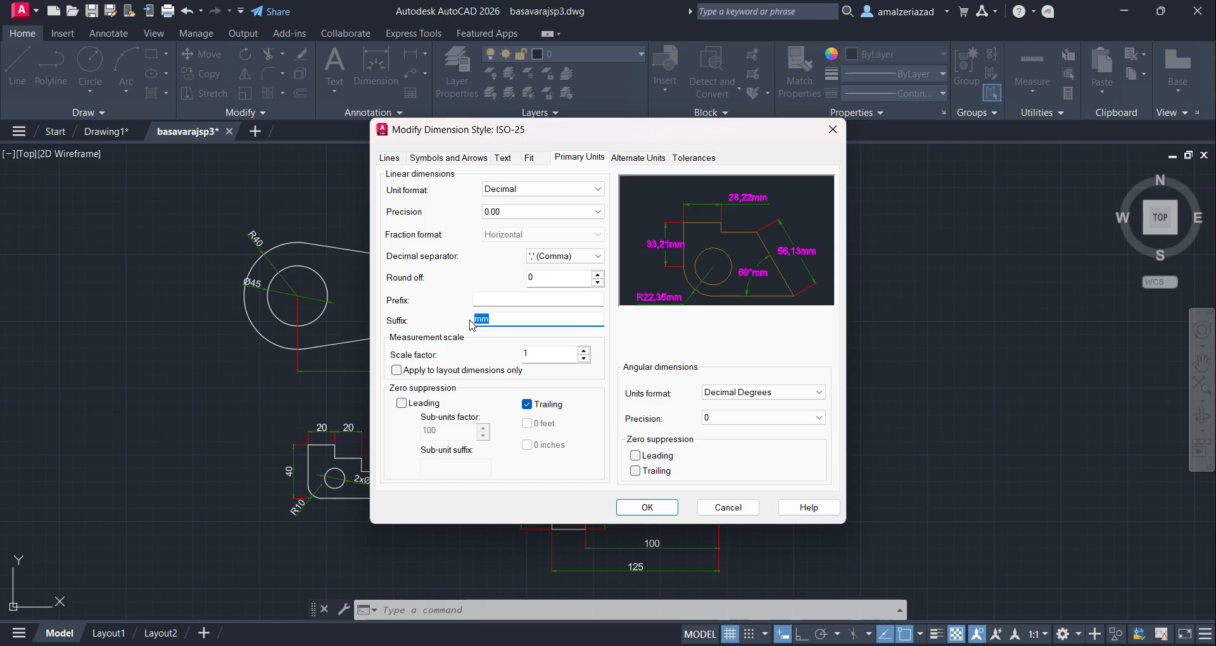
key("BackSpace")
left_click(536, 300)
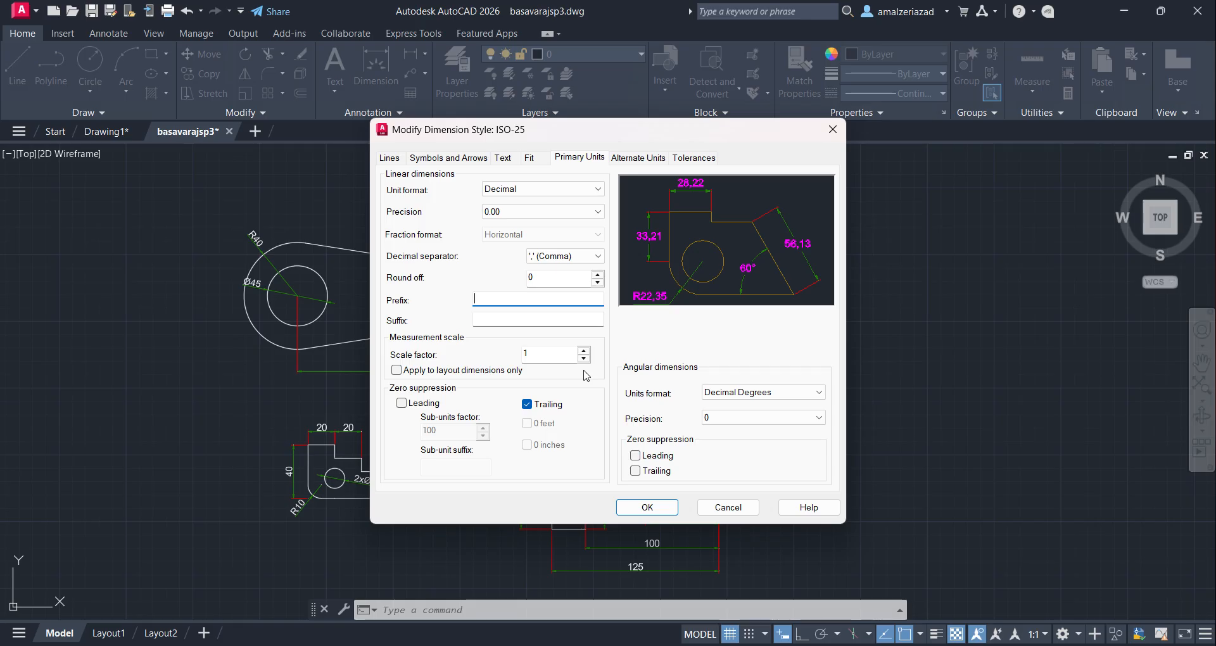
- Turn off trailing zero suppression for linear dimensions, accept the ISO-25 changes and close the Dimension Style Manager
left_click(527, 404)
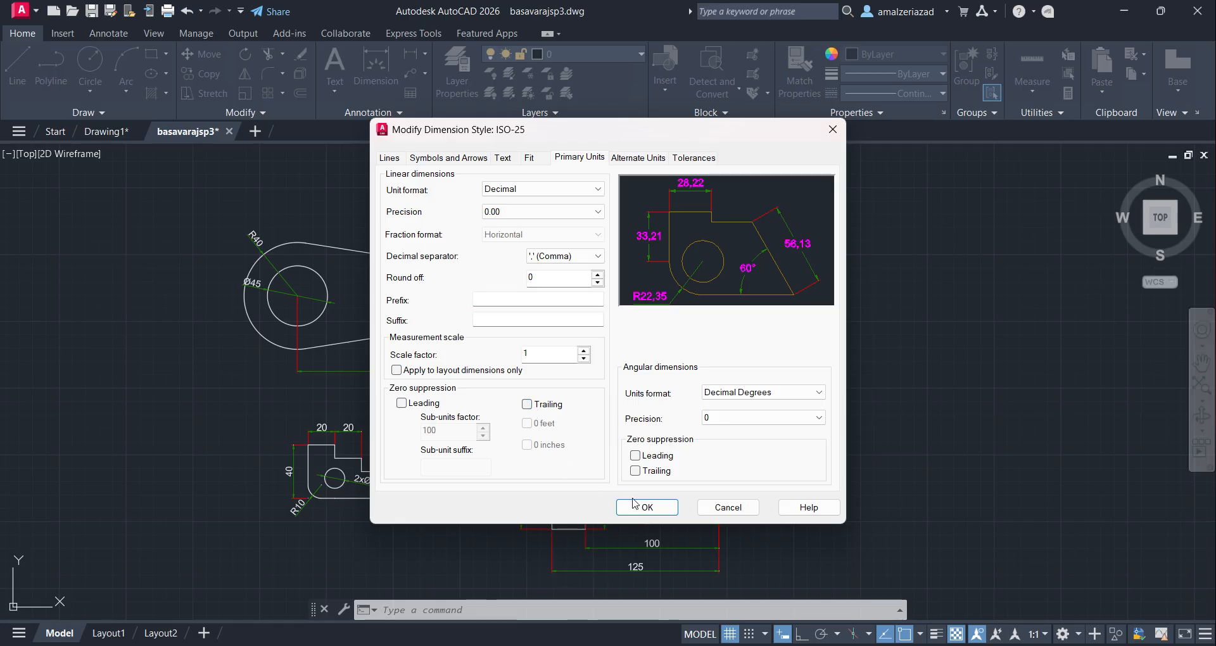
left_click(647, 506)
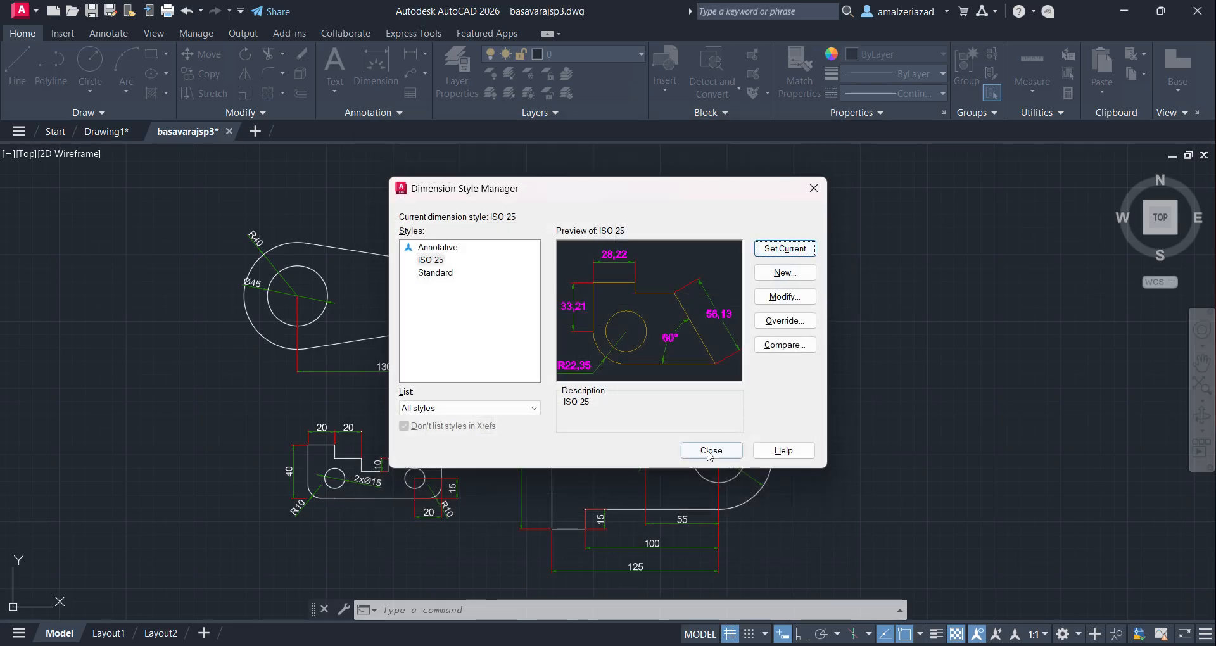
left_click(711, 451)
- Examine the dimension text of all four dimensioned parts for trailing zeros, and return to the overall drawing
scroll(550, 273, "up", 8)
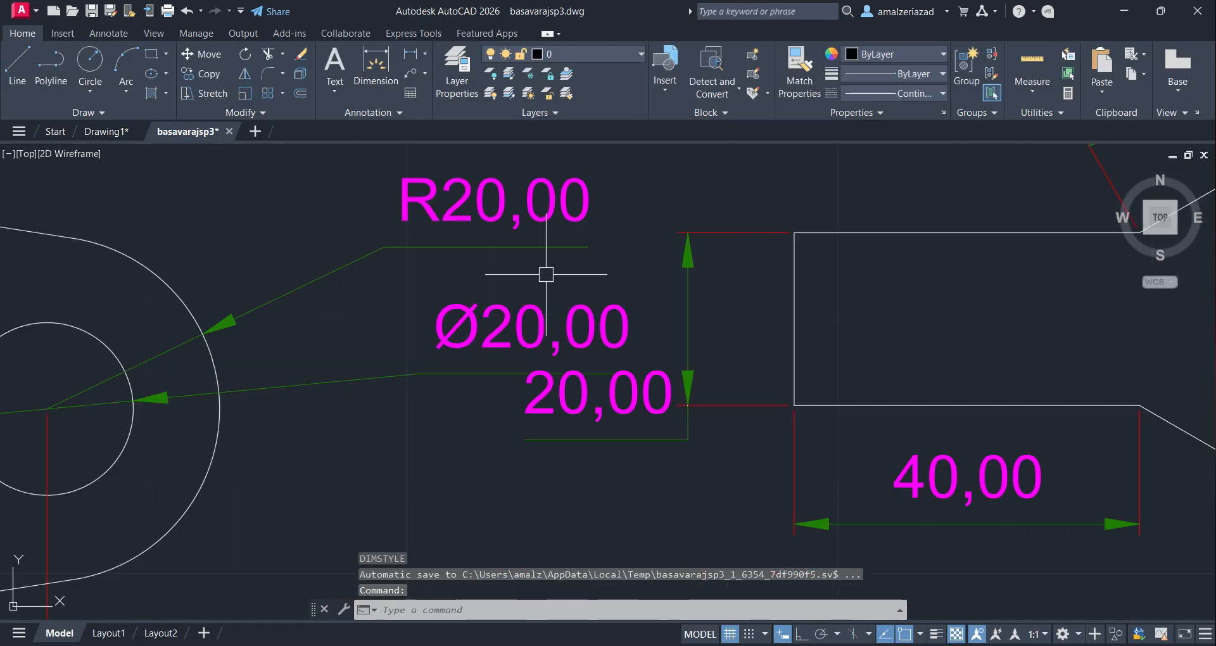
scroll(614, 207, "down", 5)
scroll(863, 220, "up", 5)
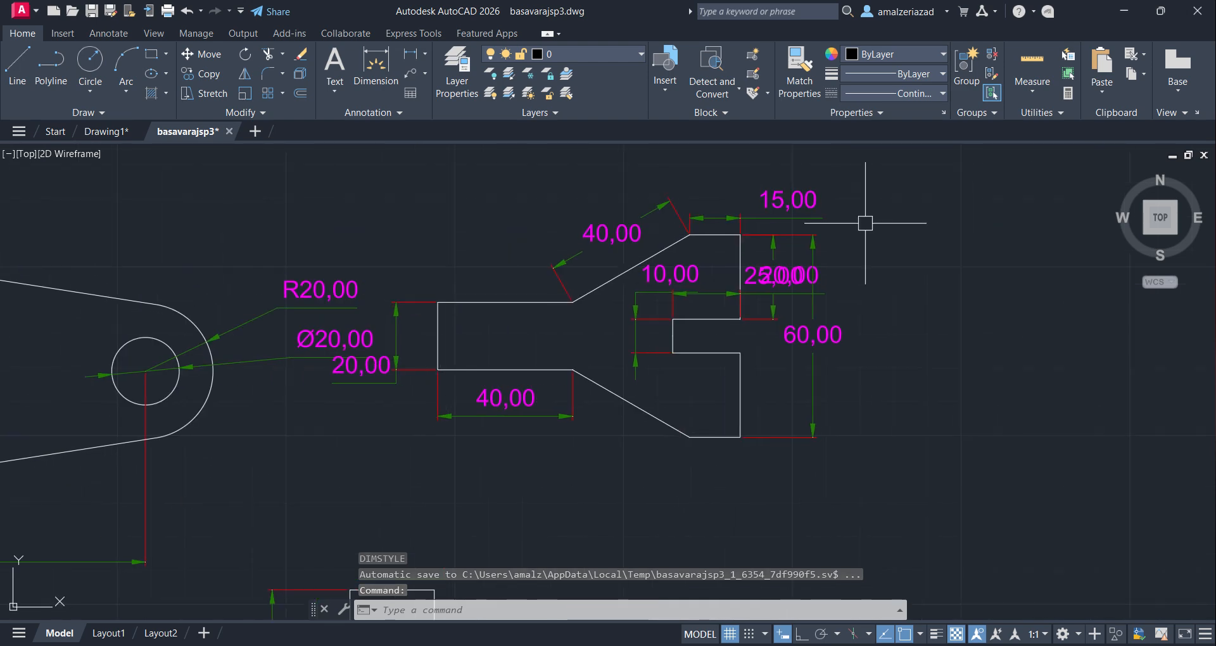
scroll(652, 329, "down", 3)
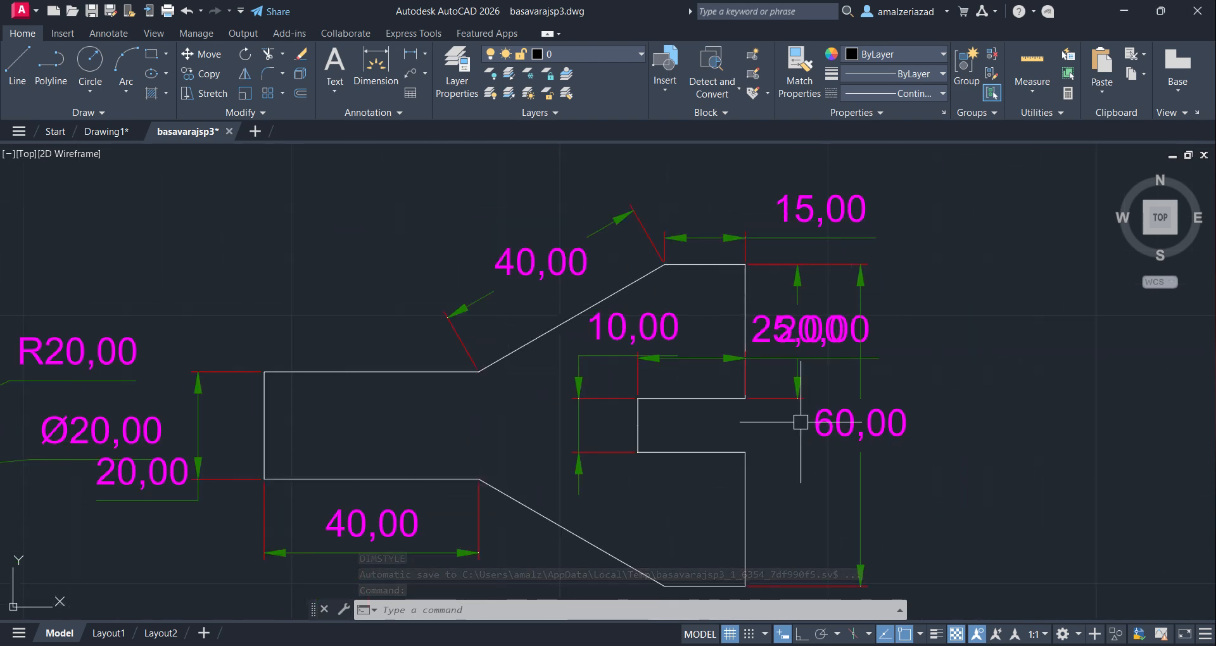
middle_click_drag(796, 416, 829, 238)
scroll(829, 238, "down", 3)
scroll(706, 407, "down", 3)
scroll(779, 401, "up", 5)
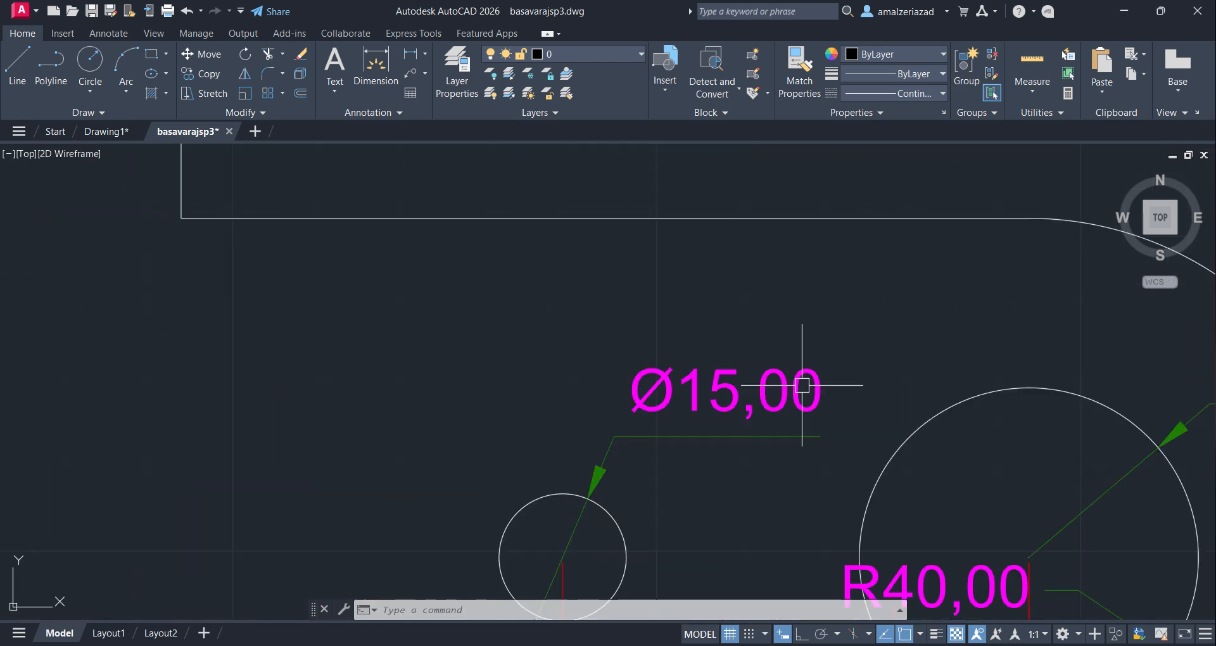
scroll(793, 416, "down", 3)
middle_click_drag(794, 416, 840, 434)
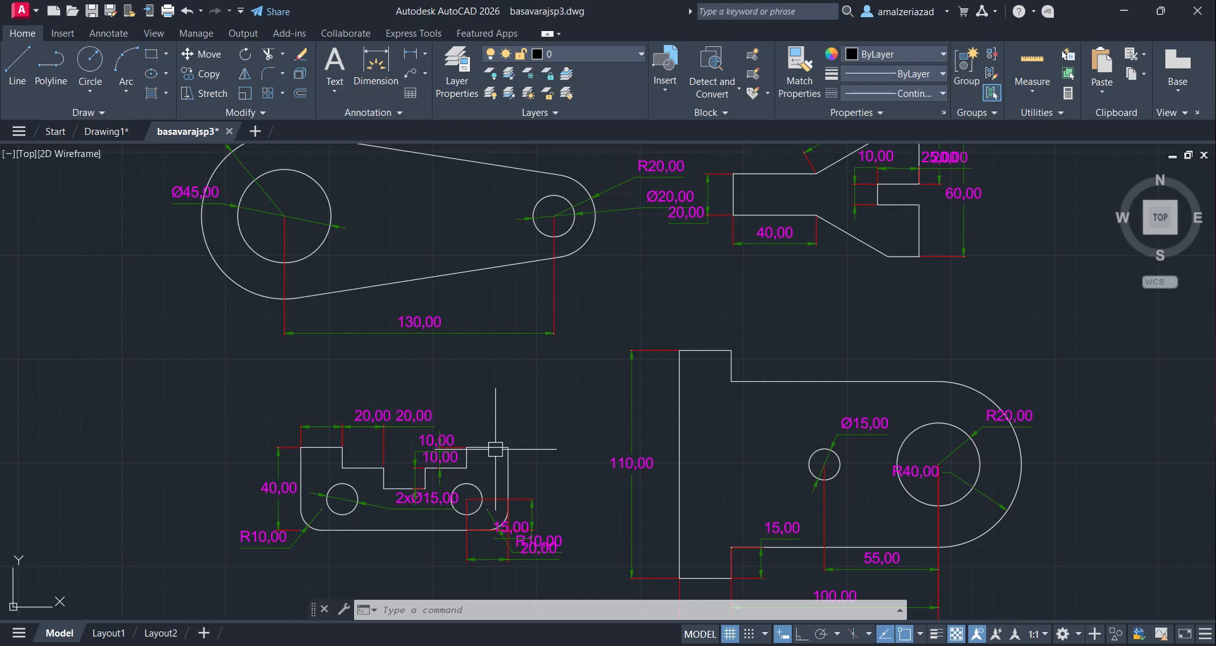
scroll(390, 442, "up", 8)
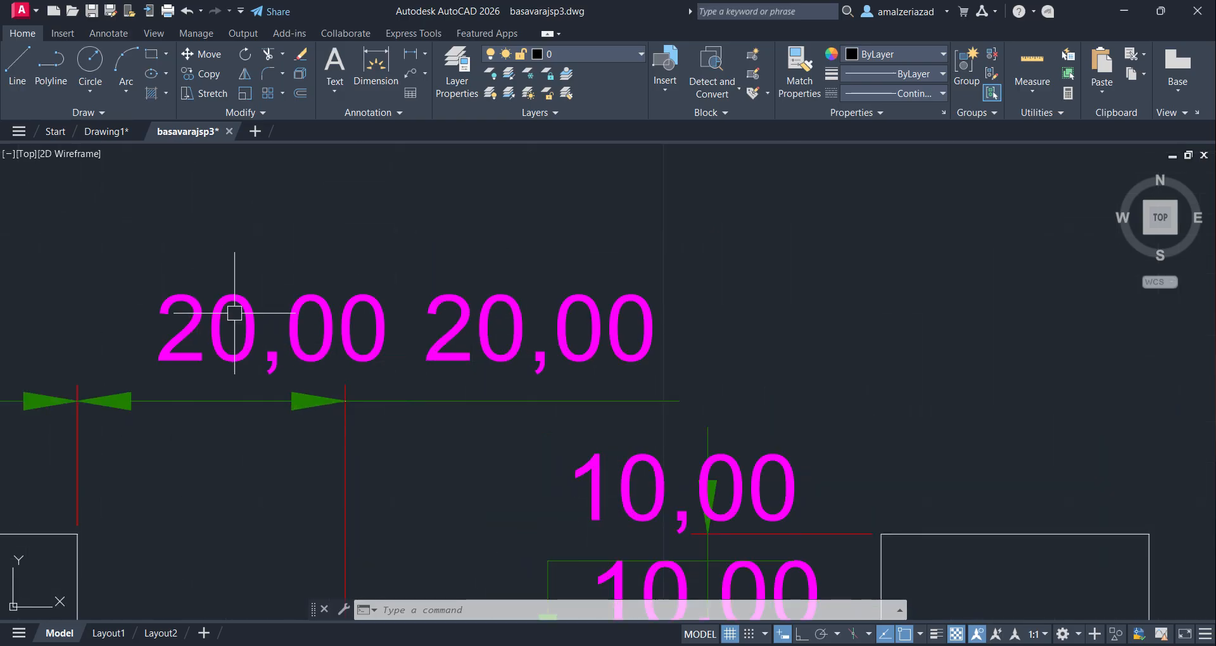
middle_click(272, 309)
middle_click(273, 309)
scroll(519, 230, "up", 2)
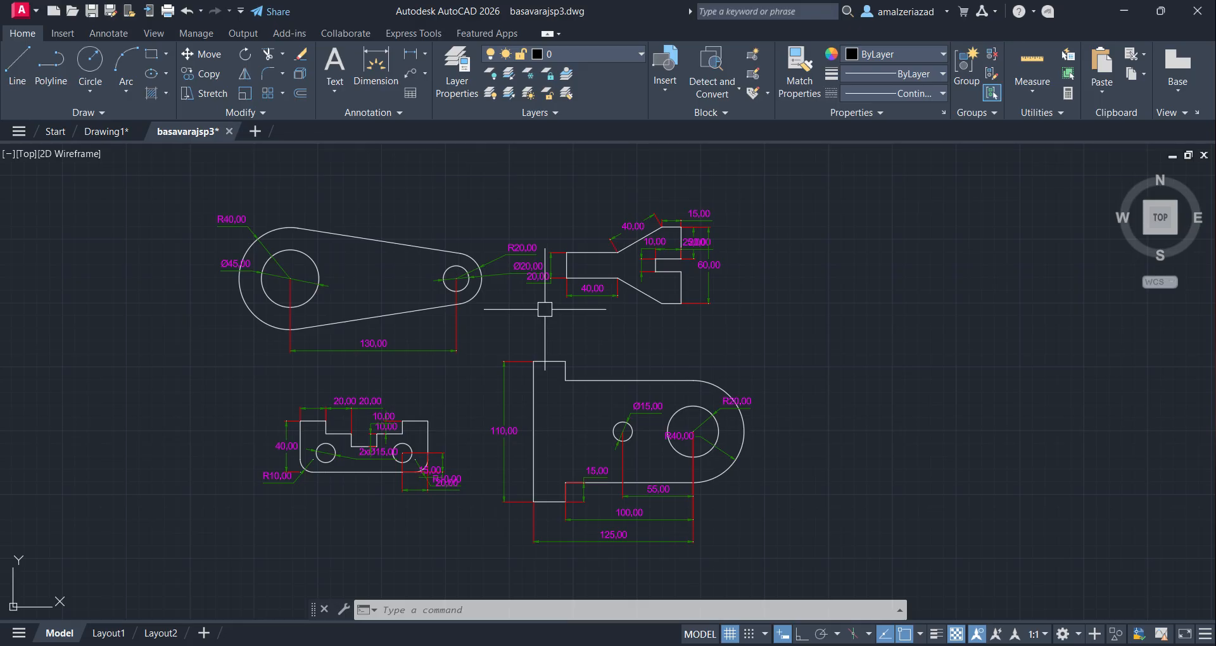
- Turn trailing zero suppression back on for ISO-25 linear dimensions, close the Dimension Style Manager and check the drawing's dimension text
left_click(399, 113)
left_click(327, 152)
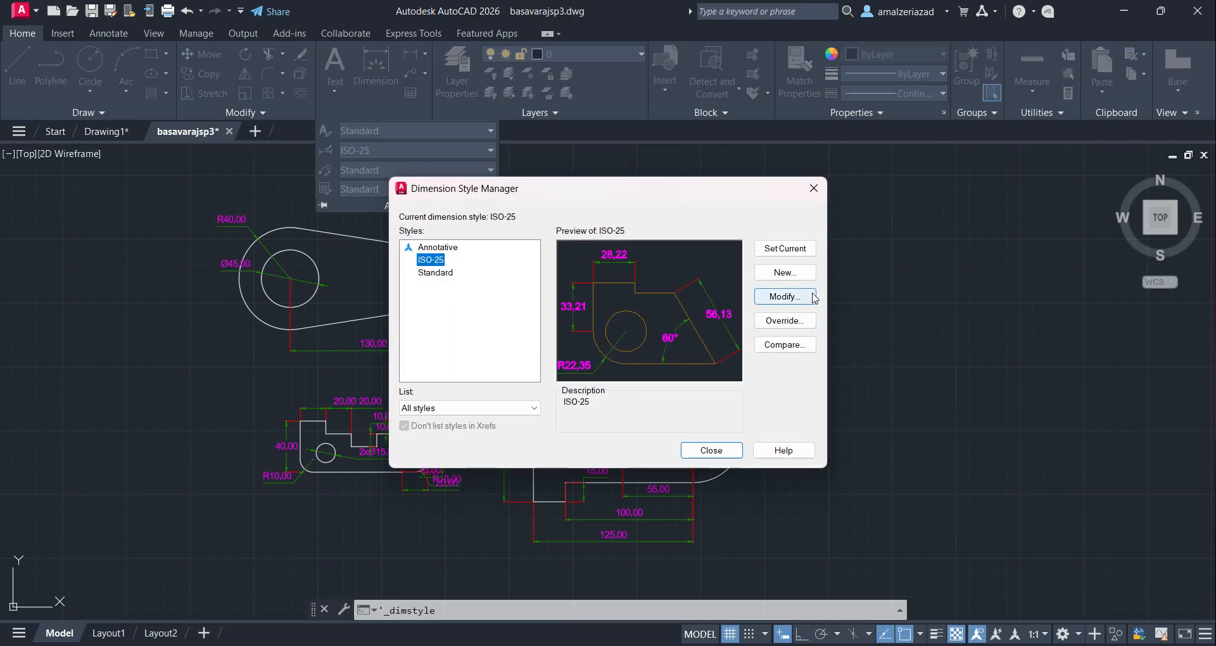
left_click(781, 302)
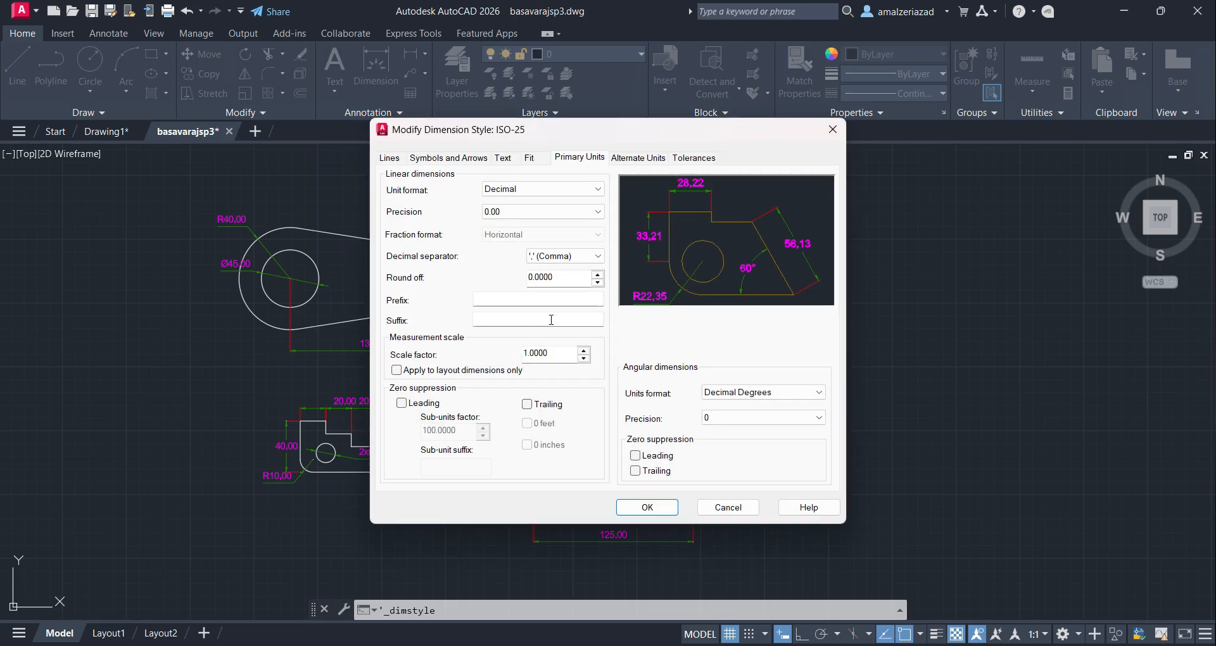
left_click(647, 507)
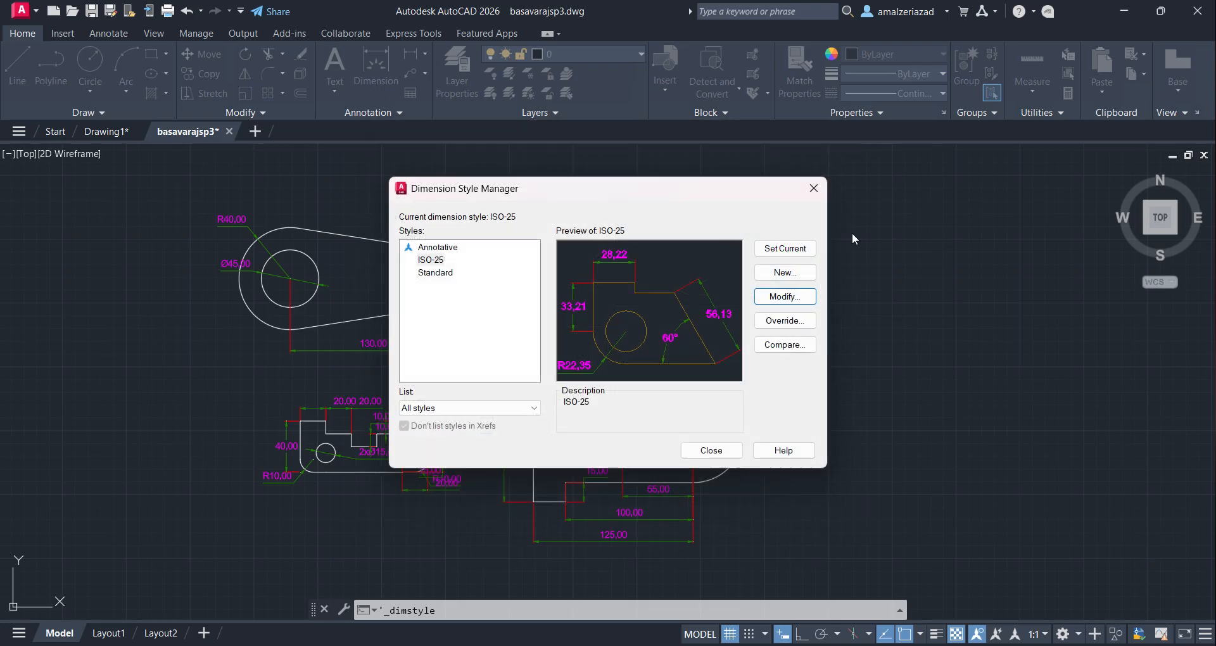
left_click(710, 450)
scroll(747, 342, "up", 6)
scroll(747, 342, "down", 2)
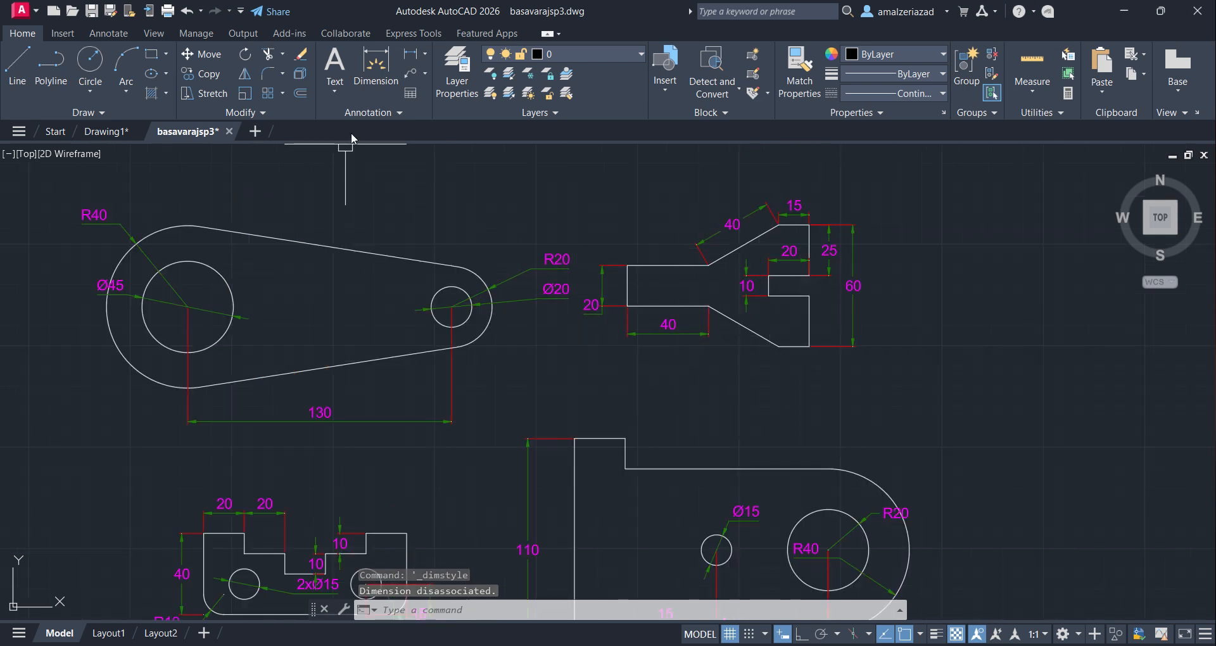
scroll(515, 326, "down", 2)
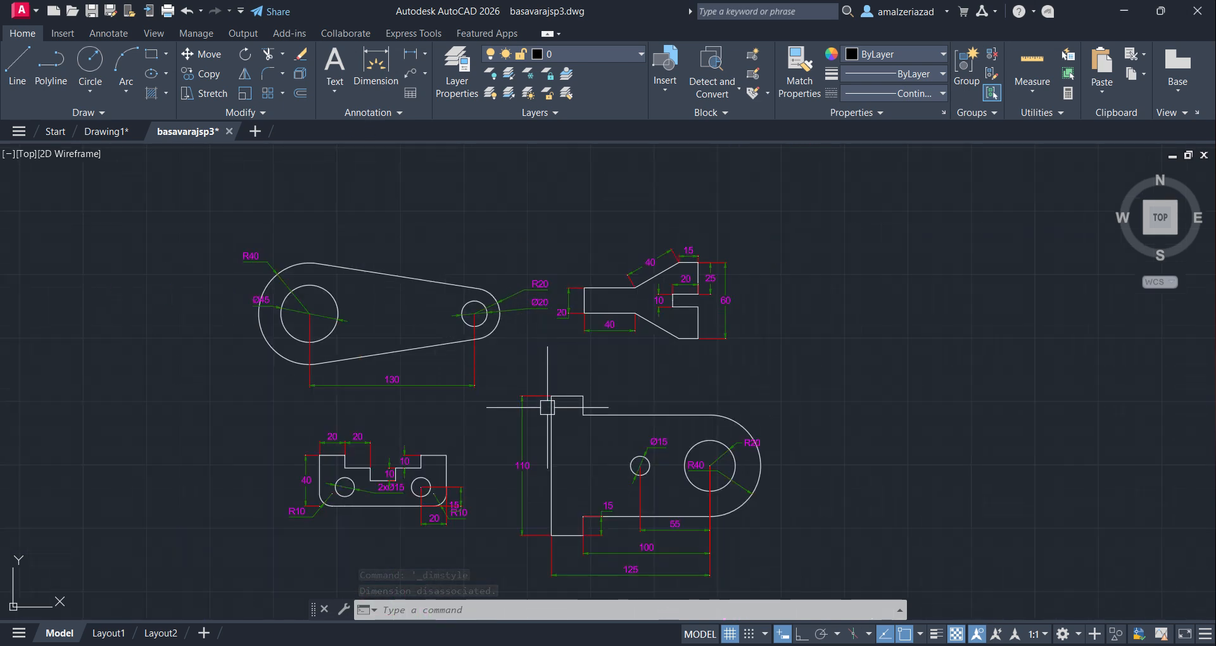
- Place a trial 50 mm horizontal linear dimension from the rounded plate's step corner to its upper edge's midpoint, and delete it
middle_click_drag(547, 408, 553, 329)
scroll(649, 306, "up", 2)
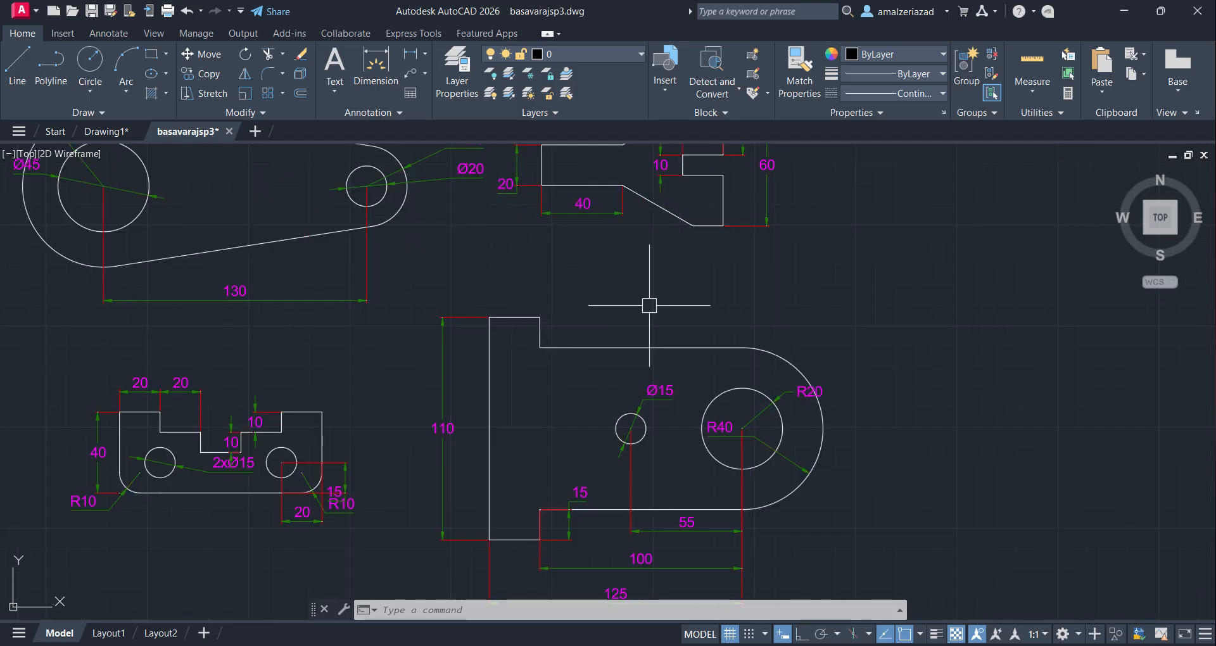
left_click(411, 55)
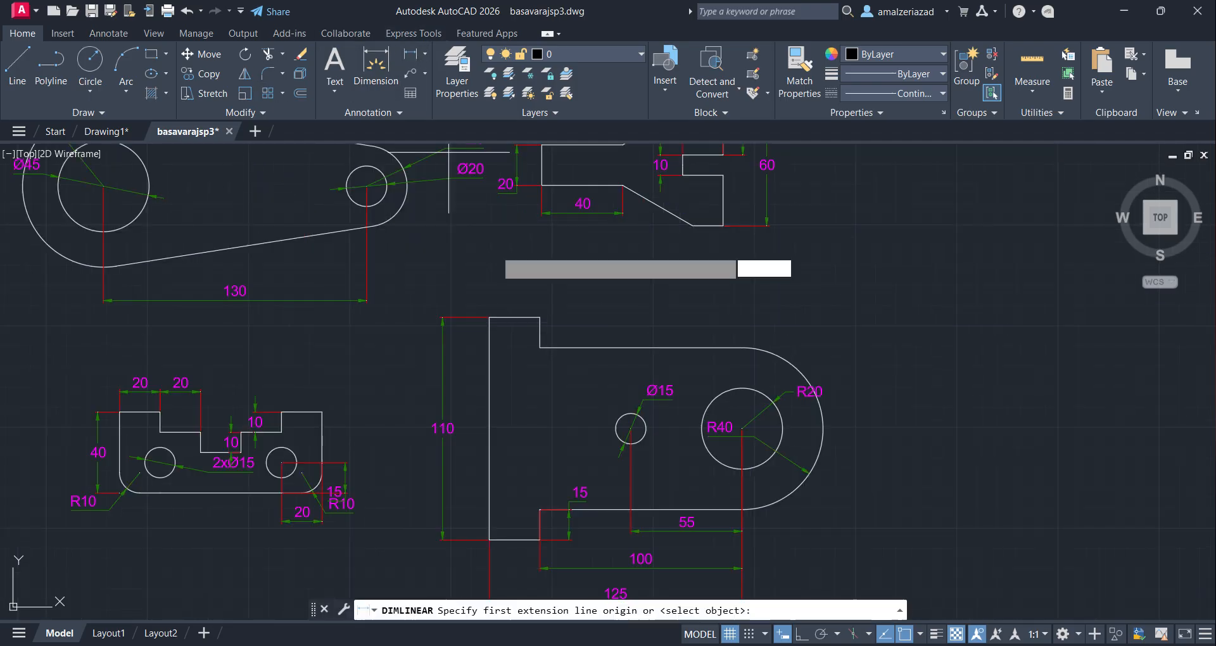
left_click(539, 318)
left_click(641, 348)
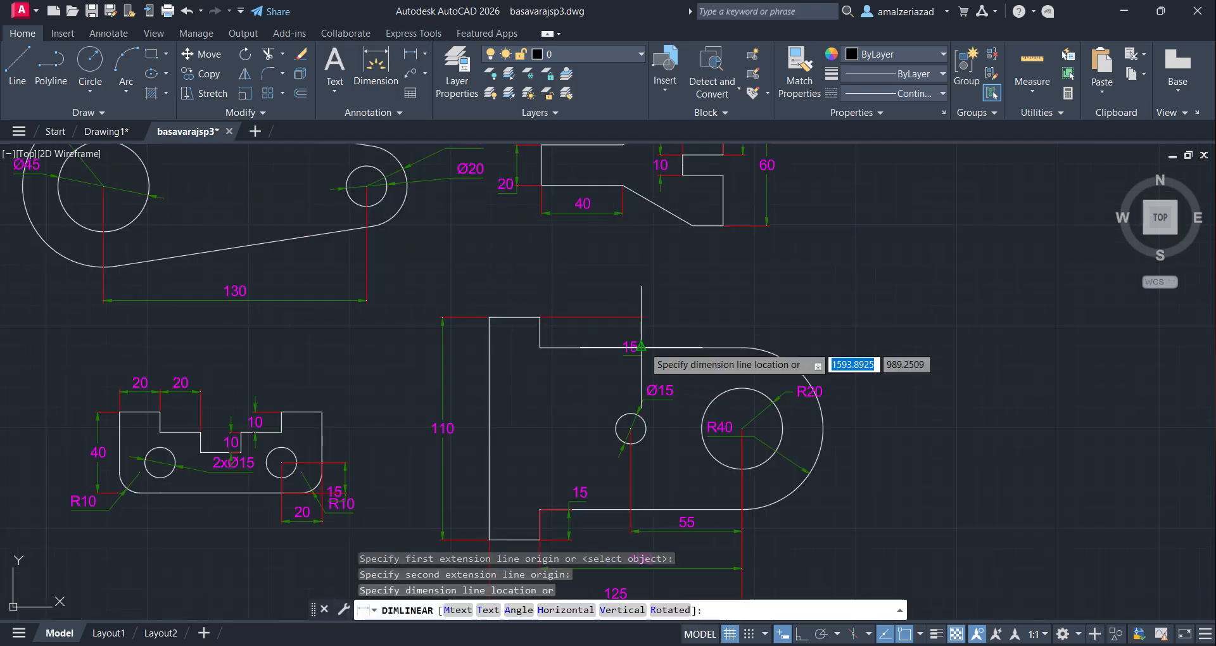
left_click(600, 284)
left_click(670, 296)
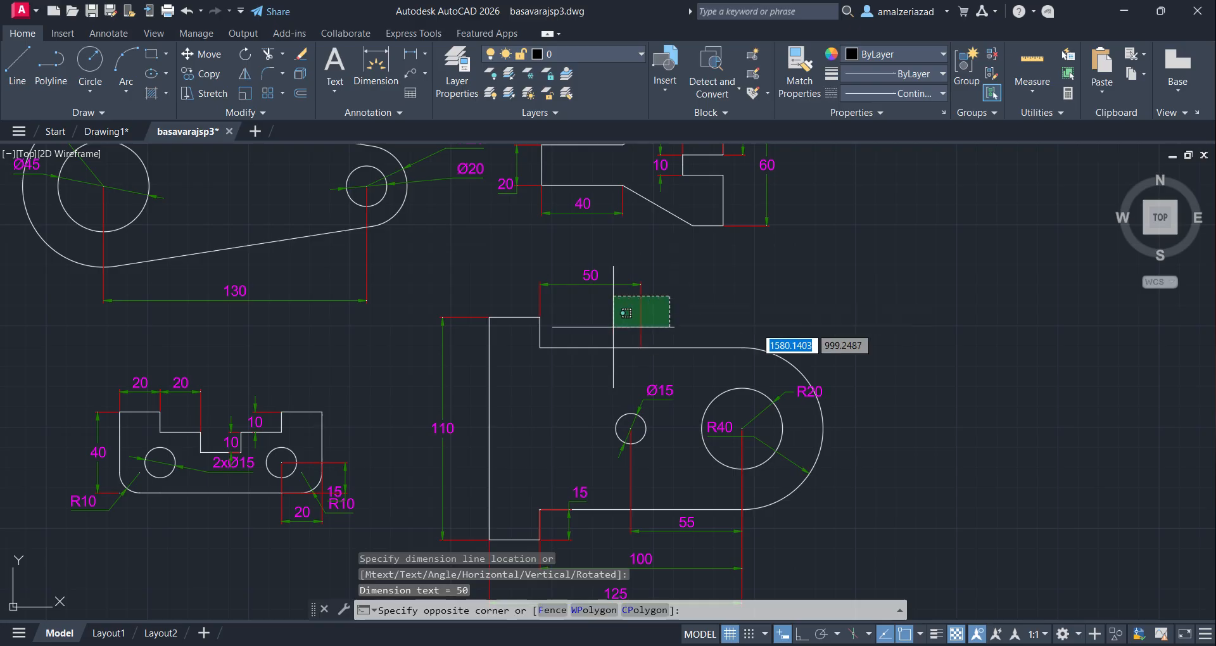
left_click(613, 327)
key("Delete")
- Place a trial linear dimension about 64.98 mm long from the step corner to a free point on the plate's upper edge, and delete it
left_click(410, 55)
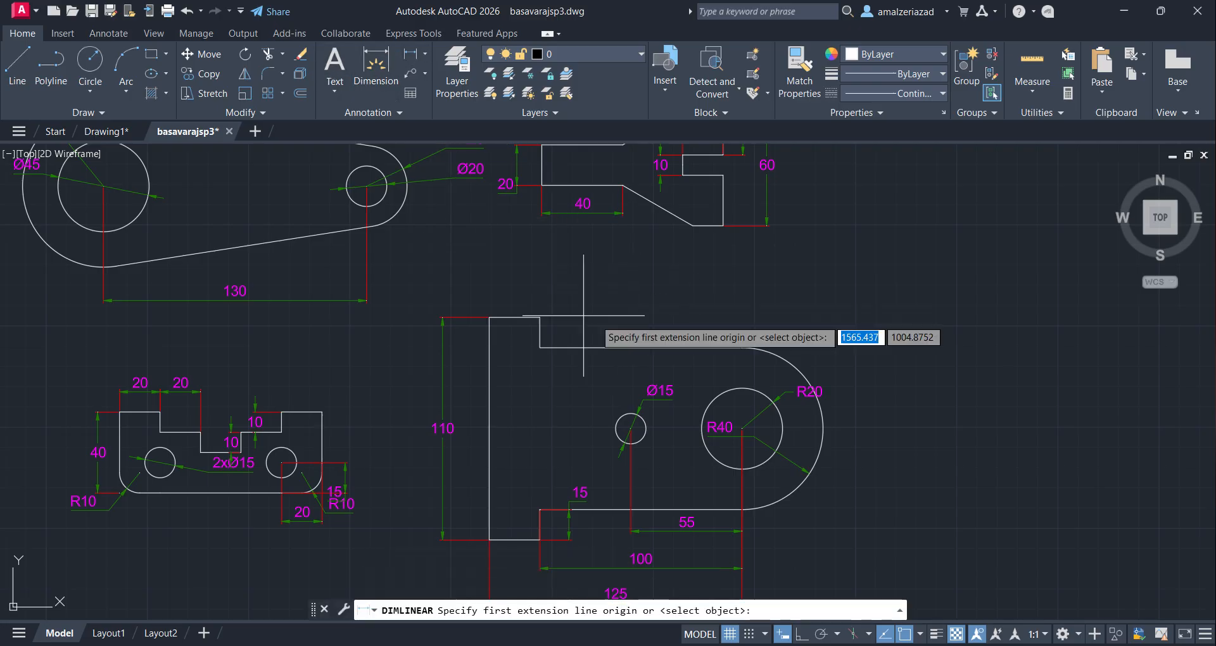
scroll(584, 315, "up", 4)
left_click(432, 315)
left_click(767, 391)
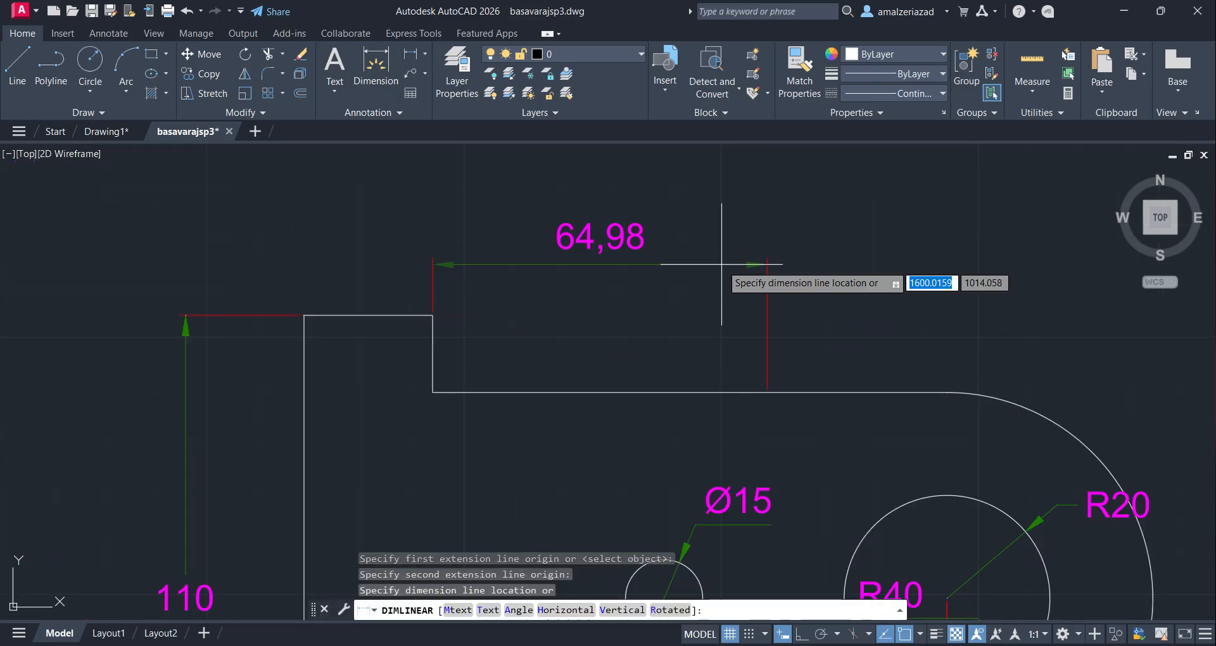
left_click(722, 264)
scroll(672, 230, "up", 4)
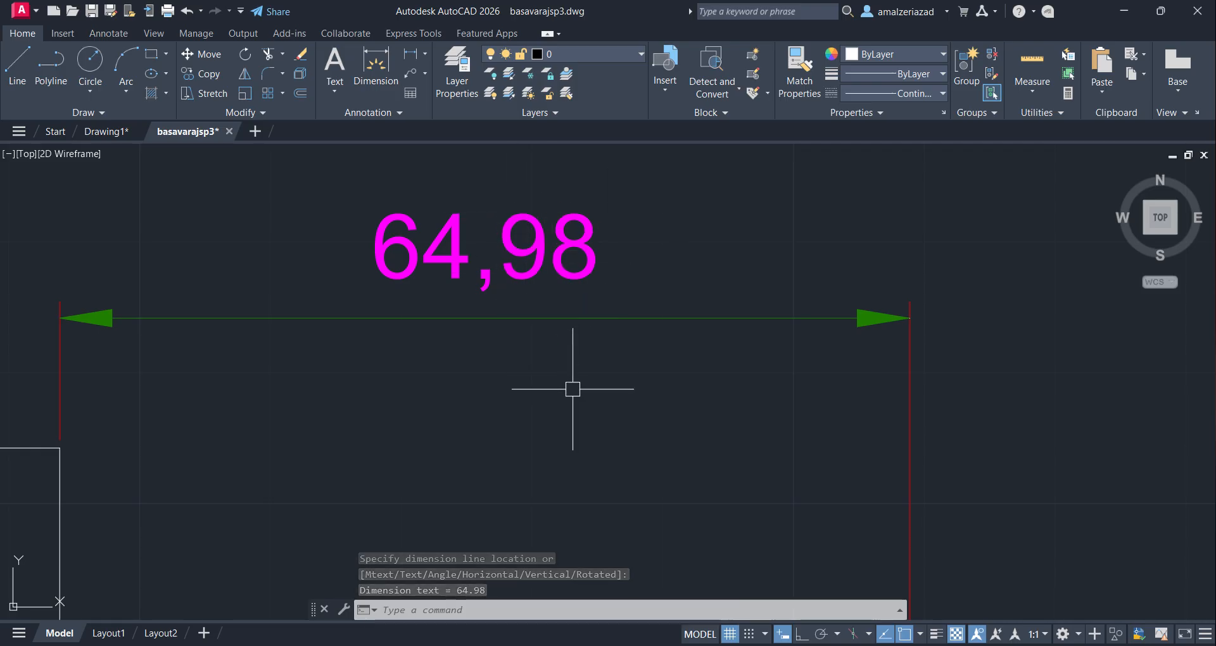
scroll(601, 371, "down", 5)
left_click(815, 298)
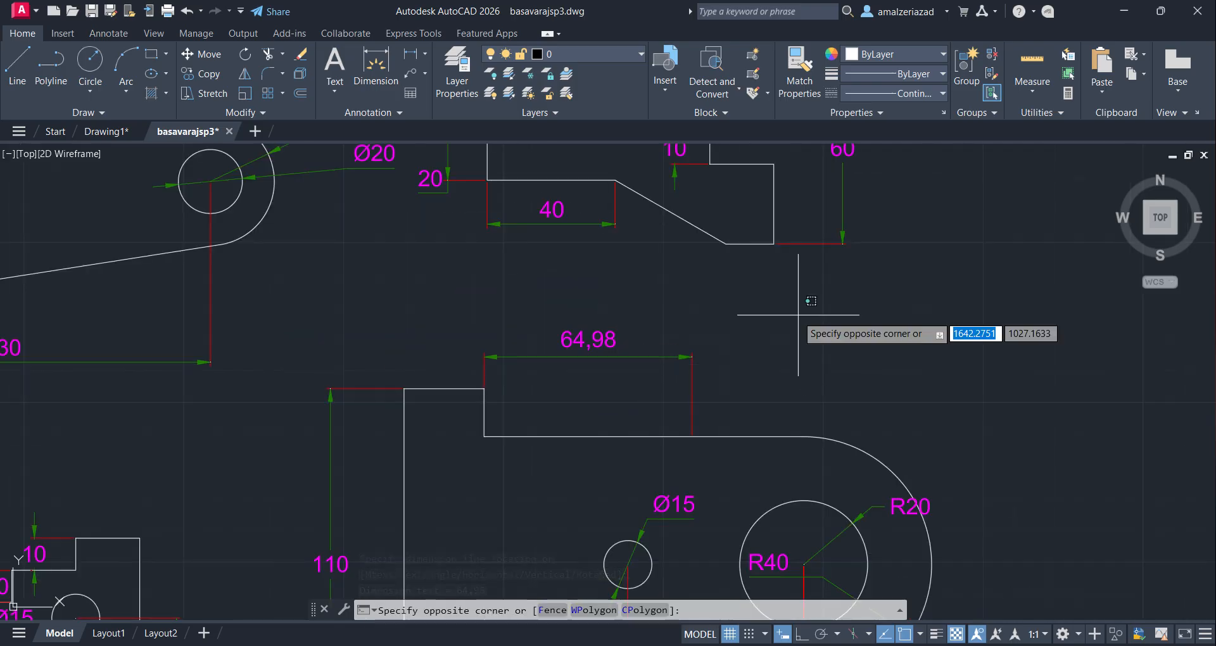
left_click(736, 383)
key("Delete")
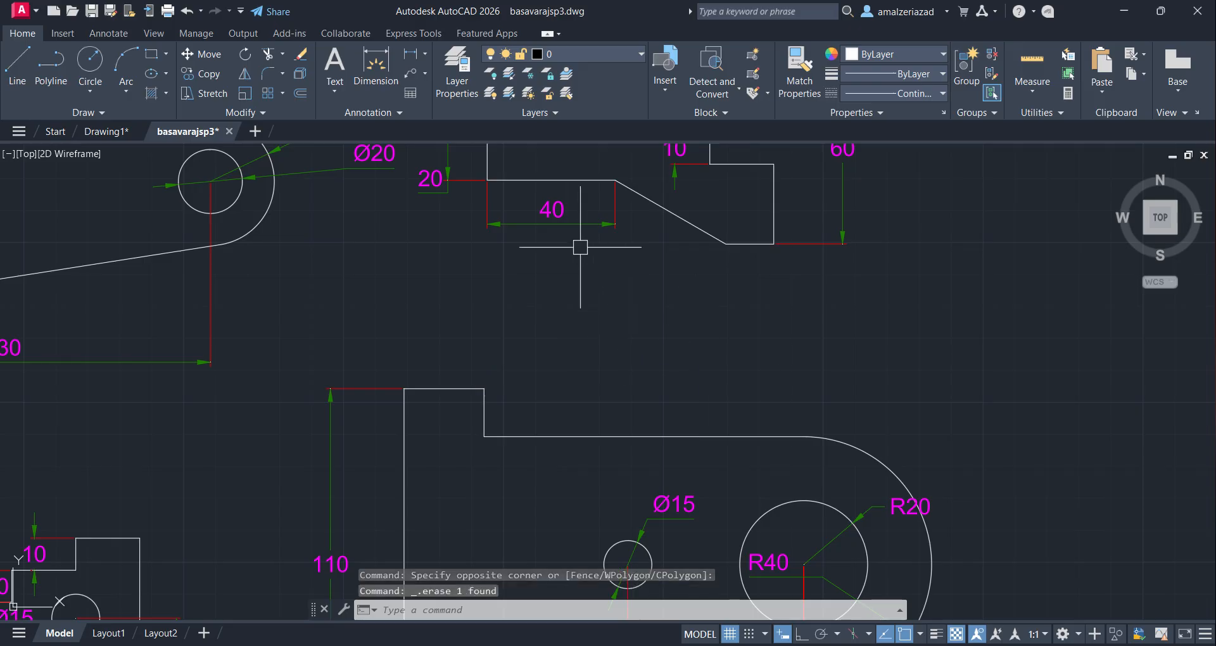
- Try displaying alternate units in Architectural format in the ISO-25 dimension style, and turn alternate units off again
left_click(358, 112)
left_click(325, 150)
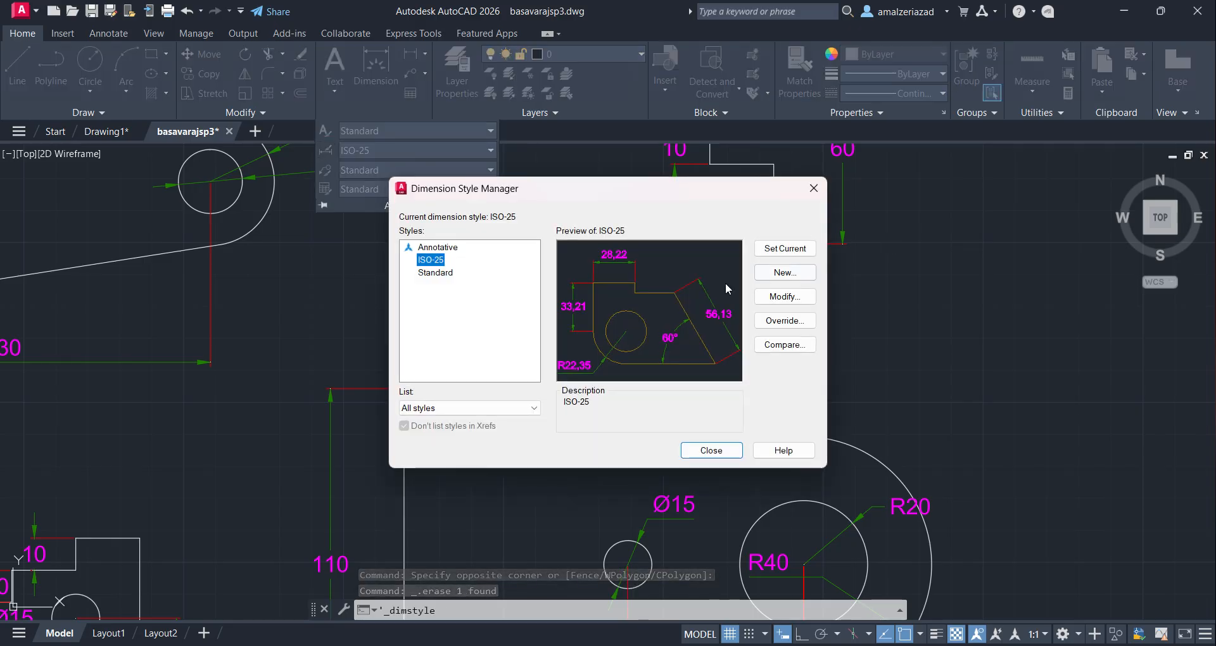
left_click(784, 296)
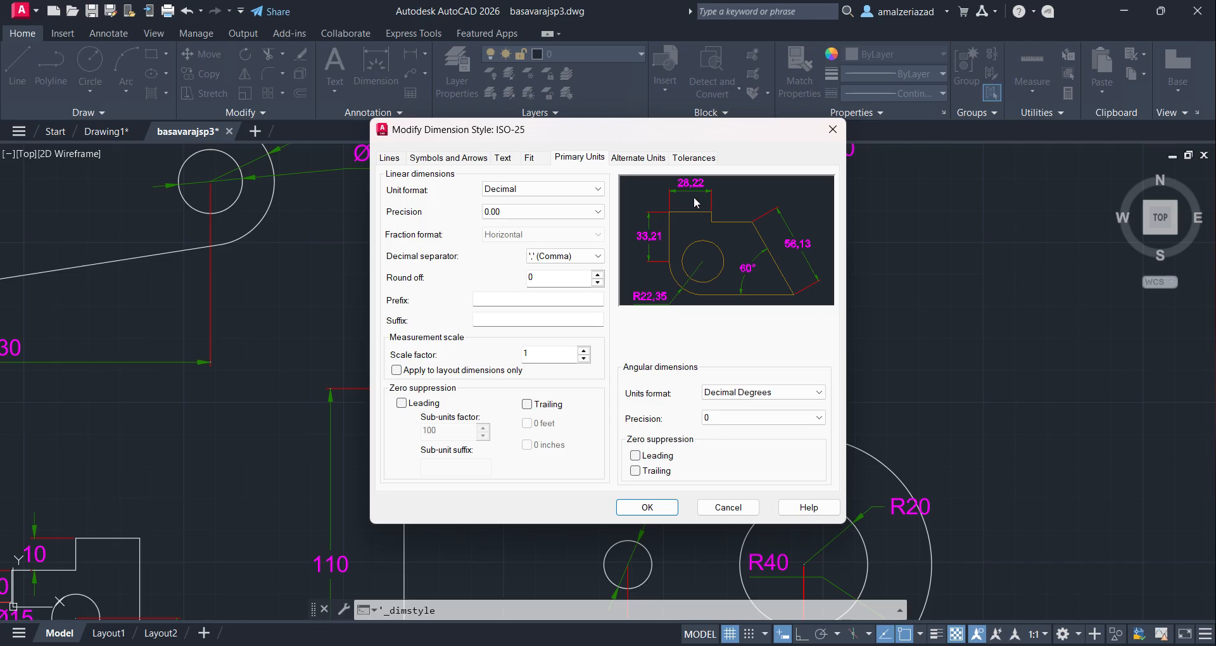
left_click(632, 162)
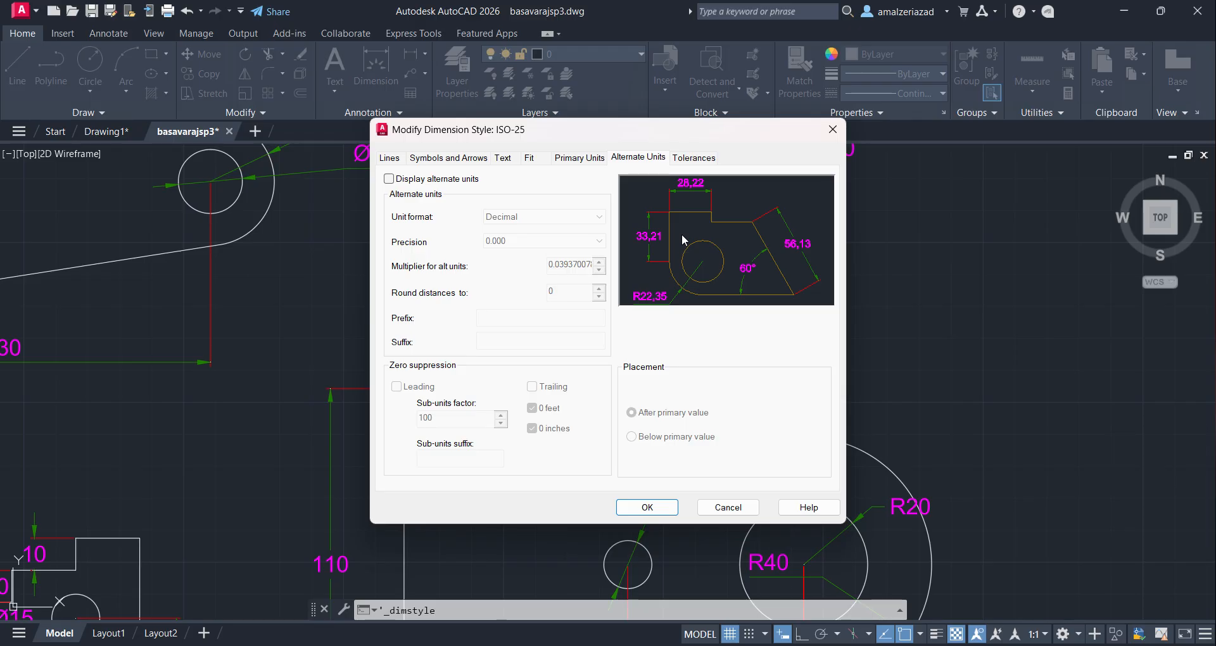
left_click(389, 178)
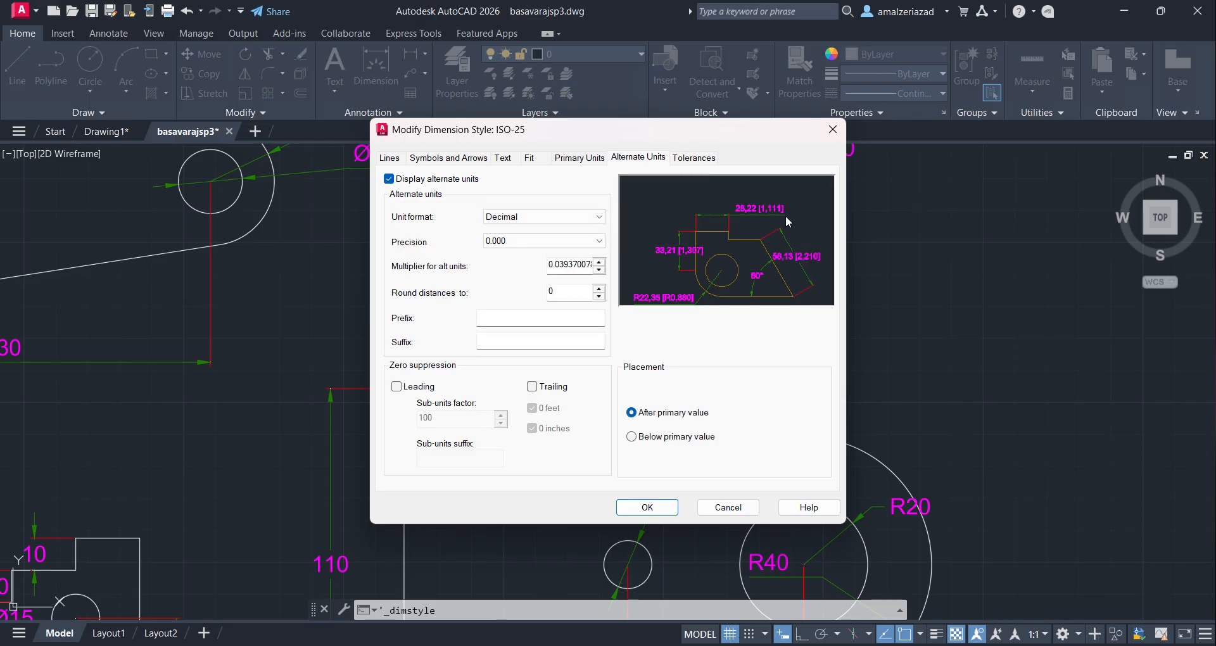
left_click(535, 218)
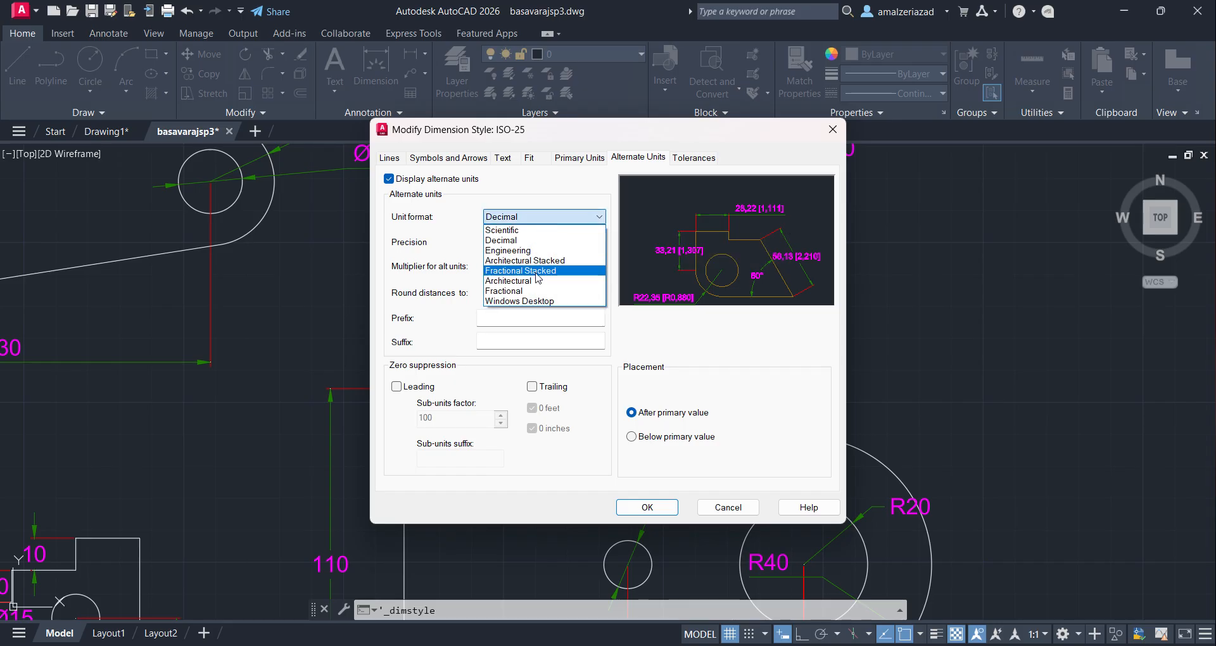
left_click(536, 281)
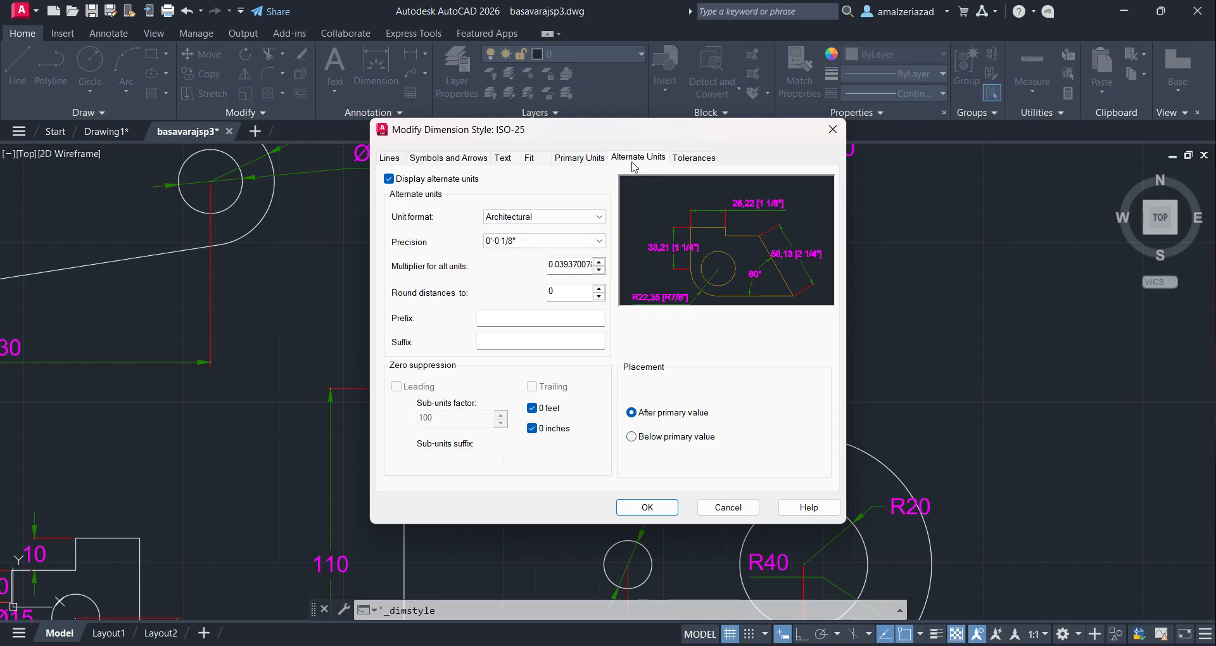
left_click(390, 179)
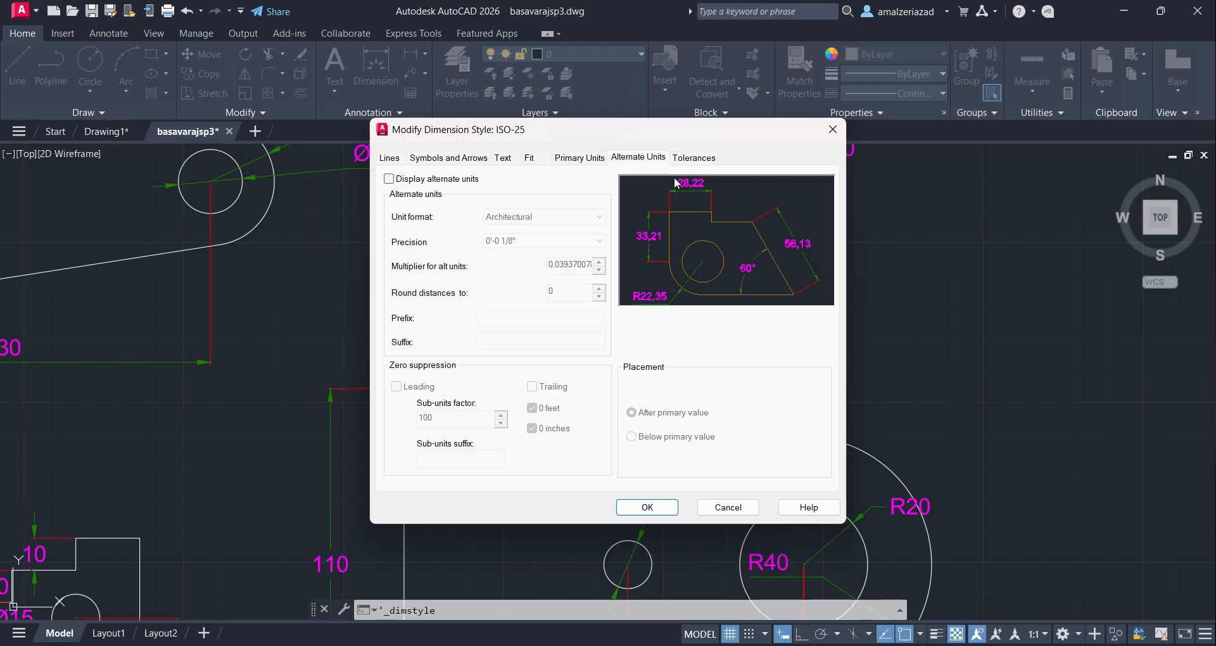
- Try the Symmetrical and Deviation tolerance methods in the ISO-25 tolerance settings
left_click(695, 157)
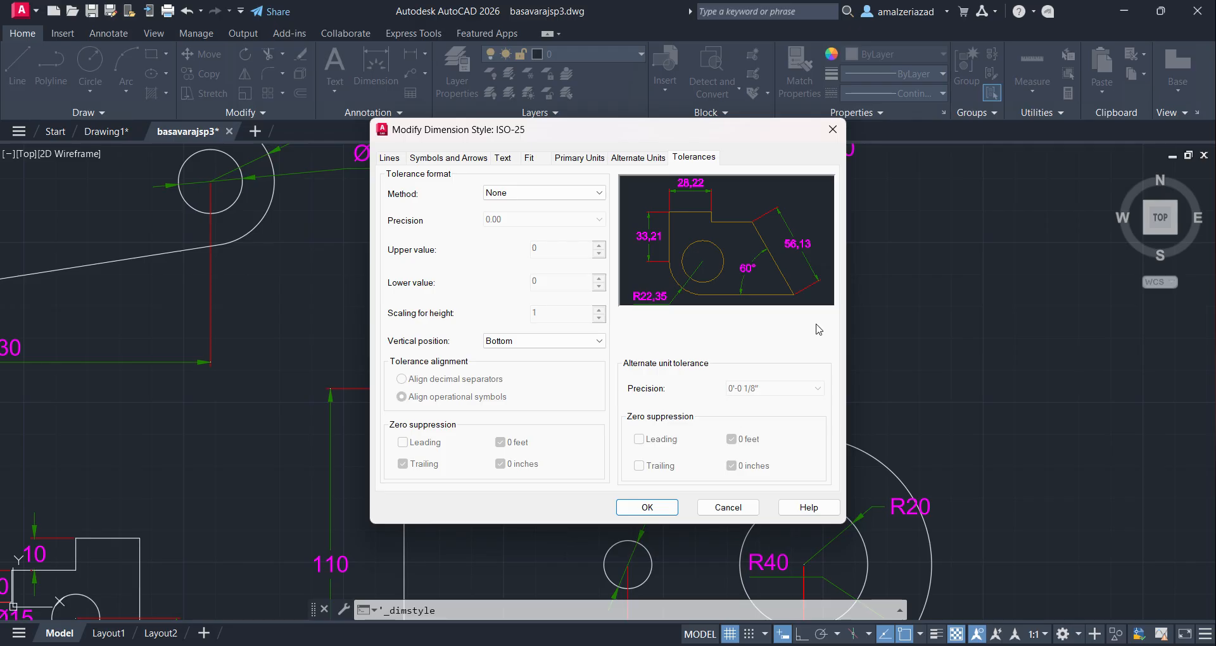
left_click(571, 197)
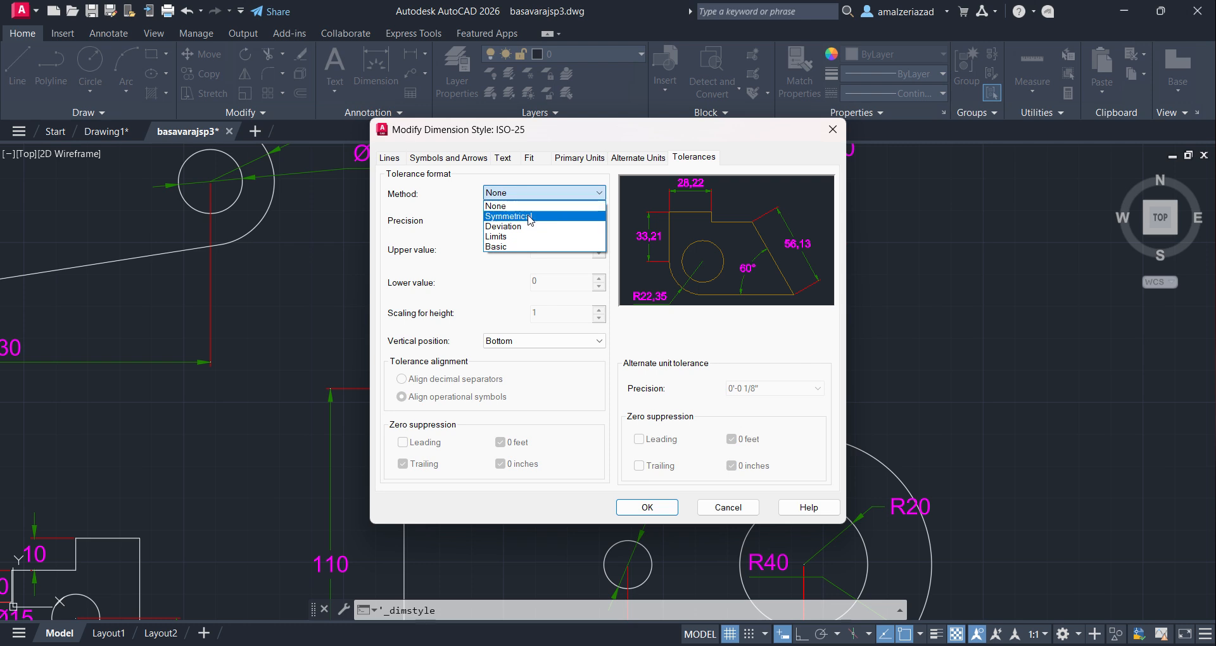
left_click(530, 216)
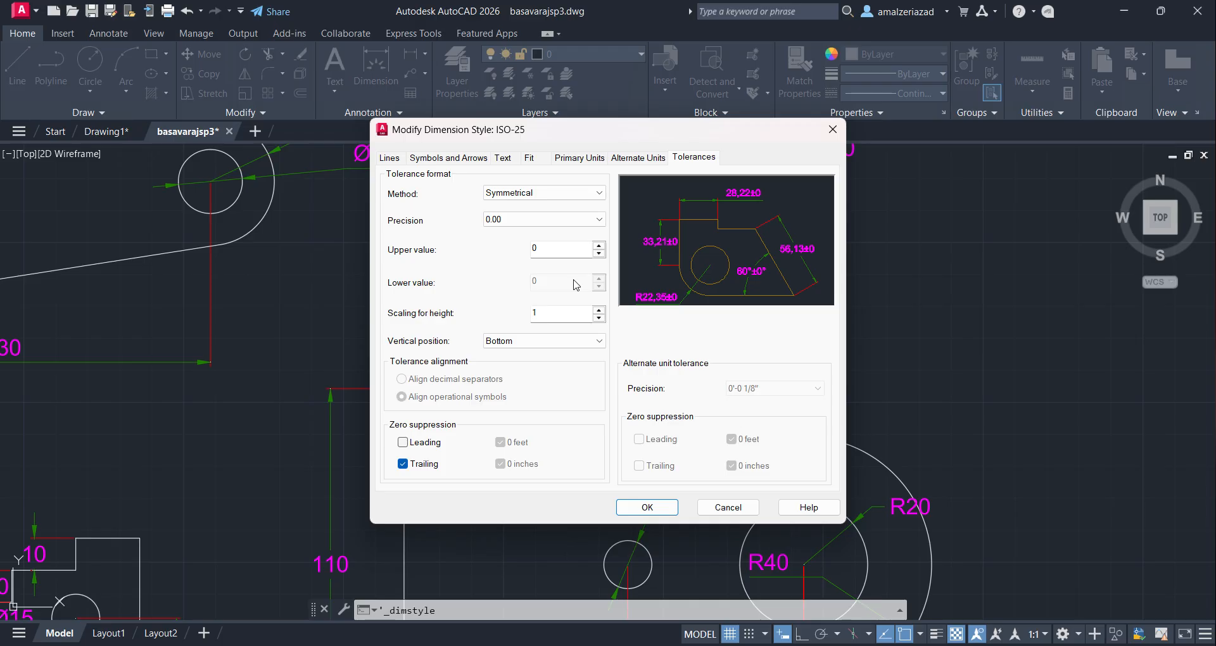
left_click(570, 193)
left_click(543, 227)
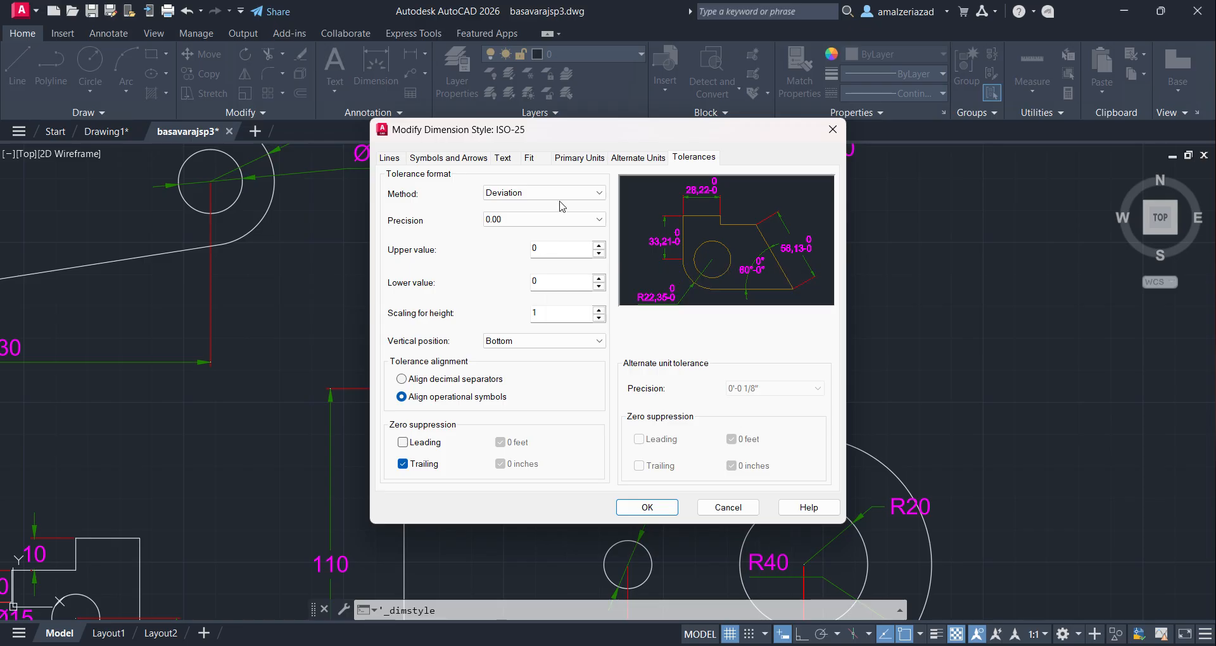
left_click(553, 248)
key("Tab")
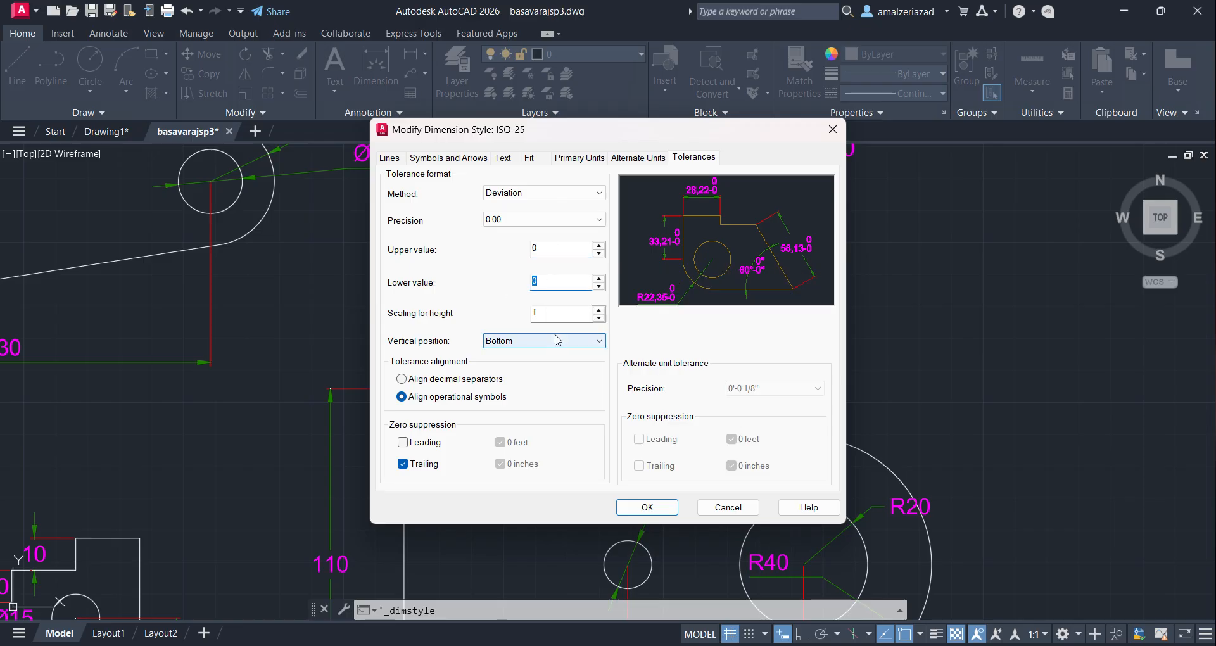
- Try the Limits and Basic tolerance methods for the ISO-25 dimension style
left_click(537, 193)
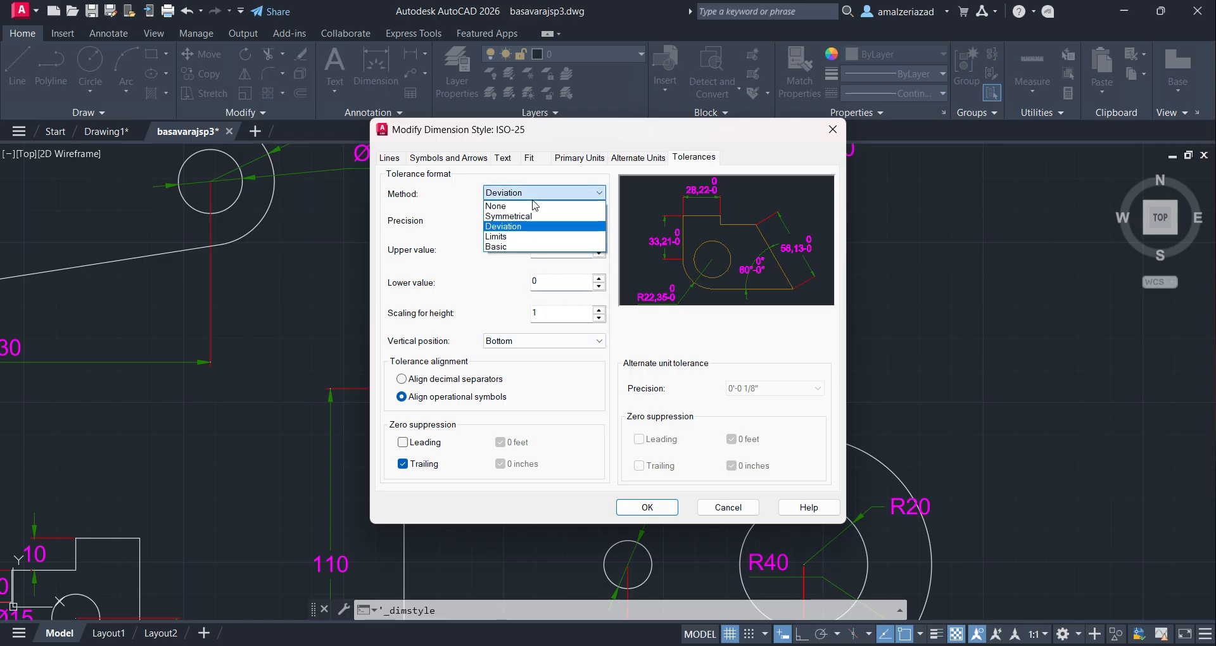
left_click(537, 238)
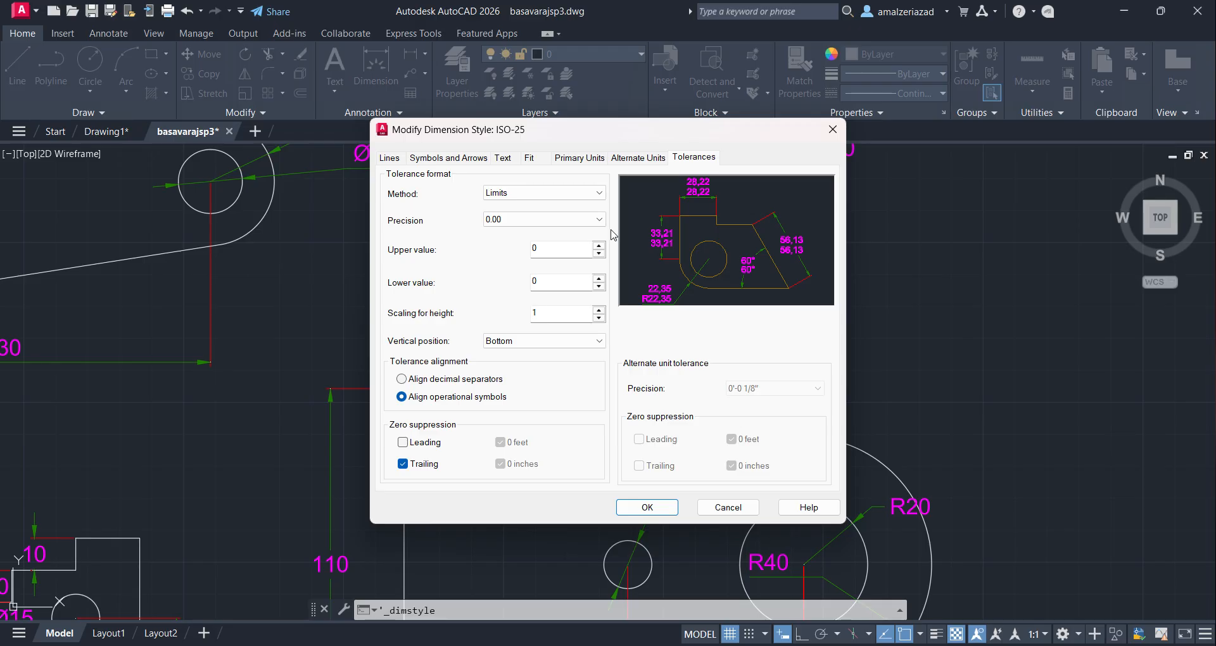
left_click(586, 193)
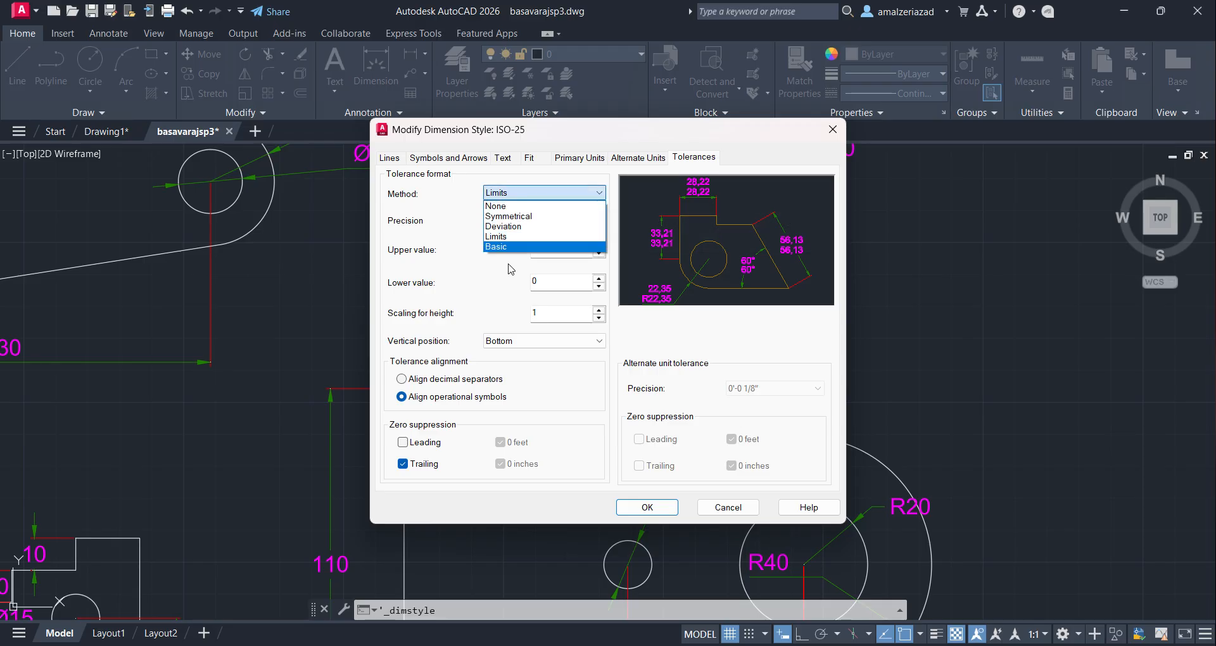
left_click(514, 247)
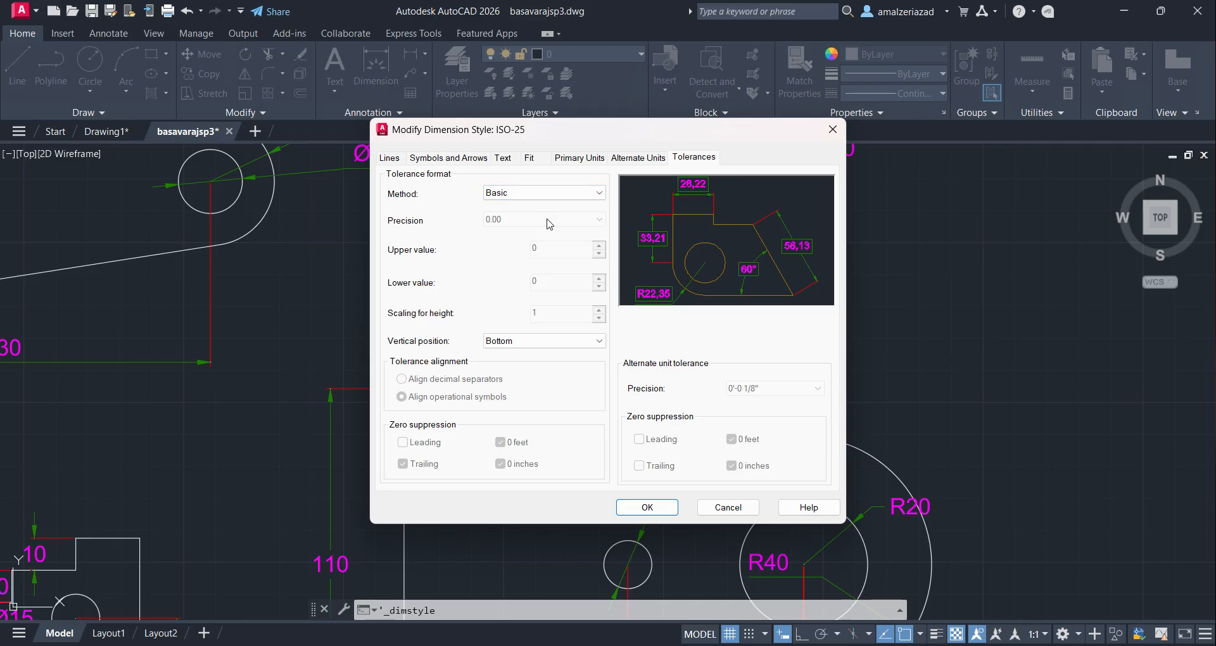
- Preview the Symmetrical tolerance method once more, reset the method to None, and accept the ISO-25 style and close the Dimension Style Manager
left_click(544, 193)
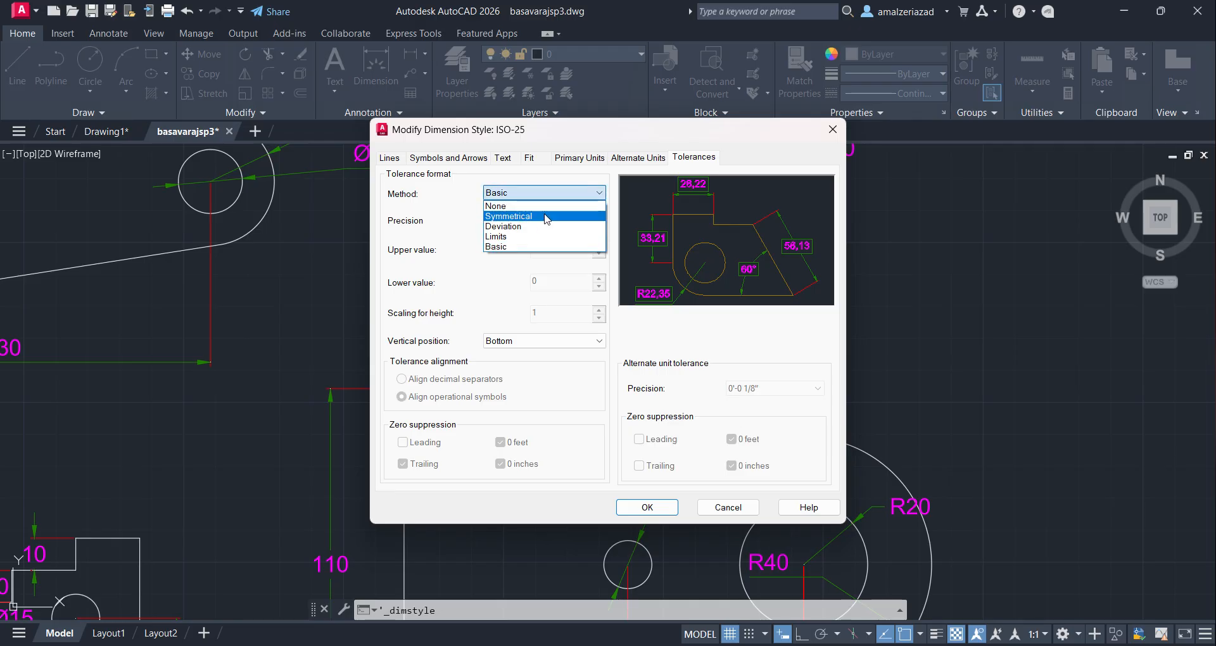
left_click(546, 217)
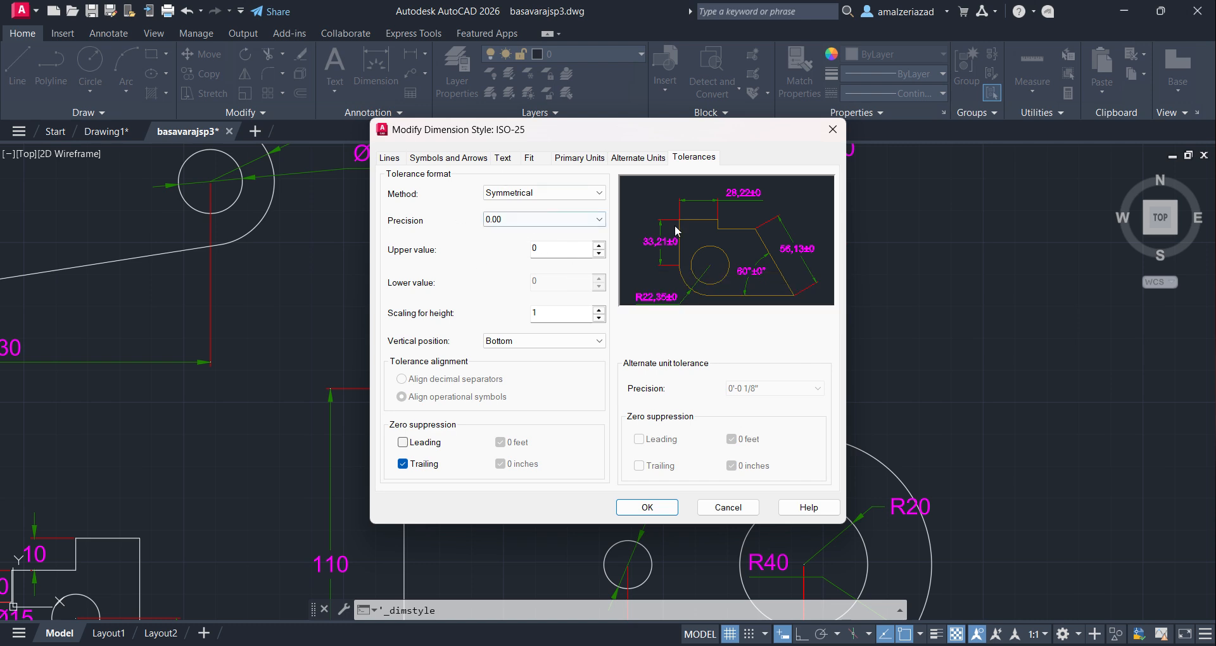
left_click(519, 193)
left_click(520, 206)
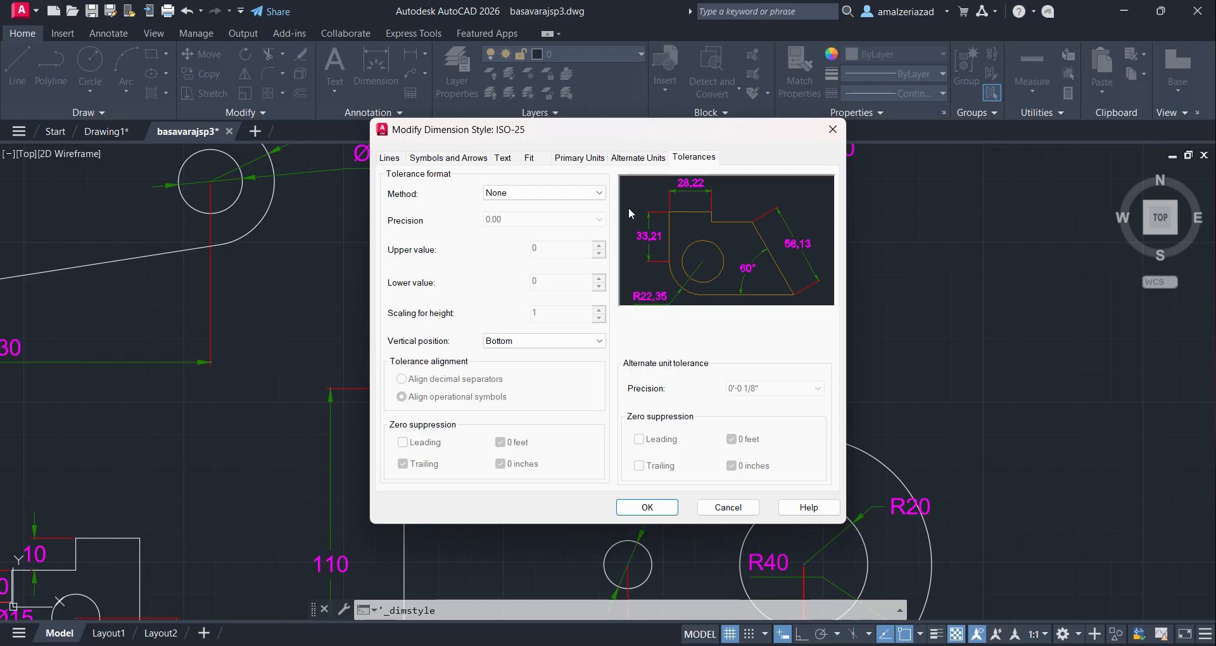
left_click(662, 511)
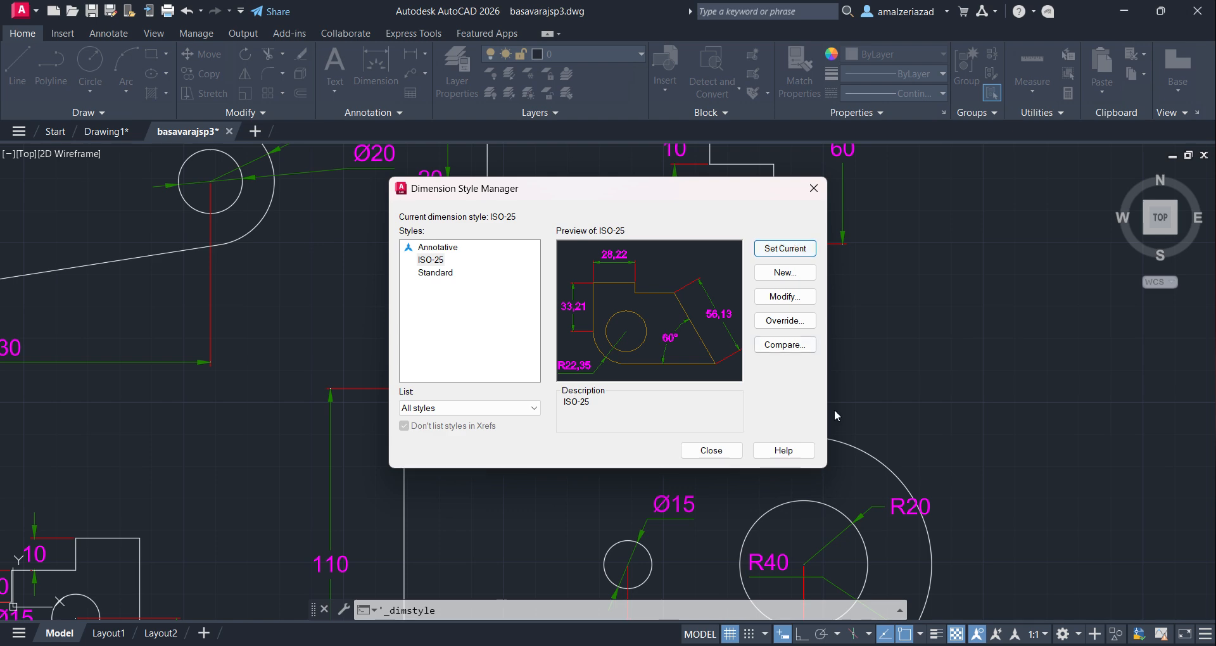
left_click(711, 450)
scroll(759, 372, "down", 8)
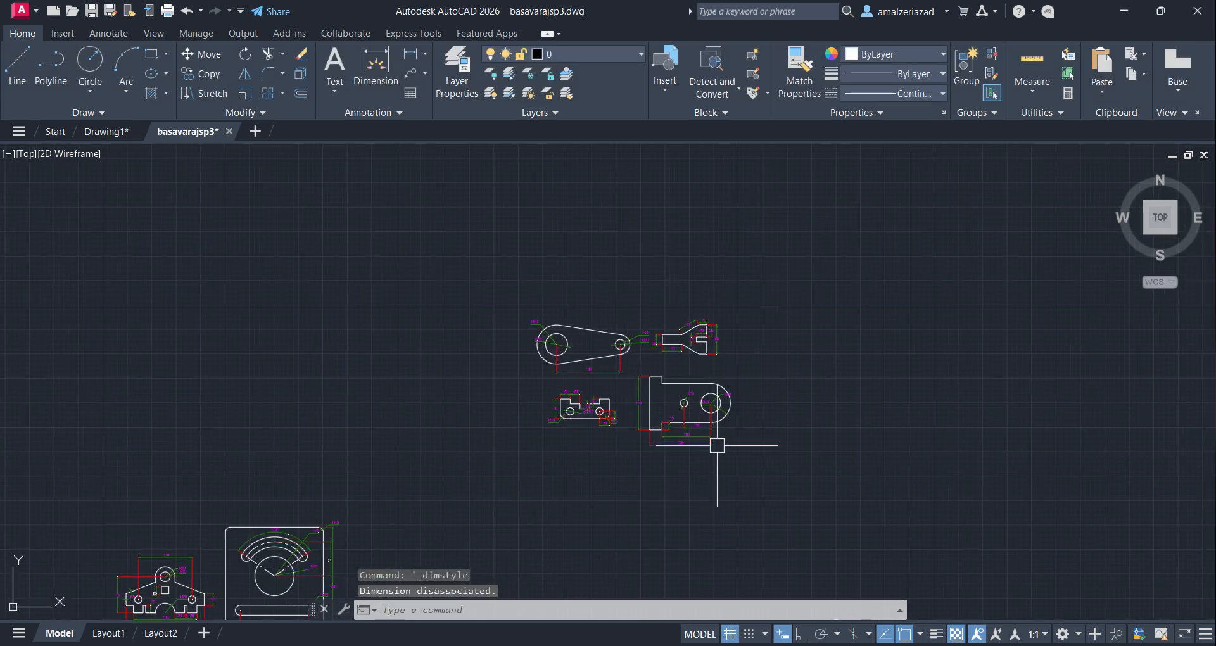
scroll(661, 296, "up", 5)
scroll(435, 353, "down", 5)
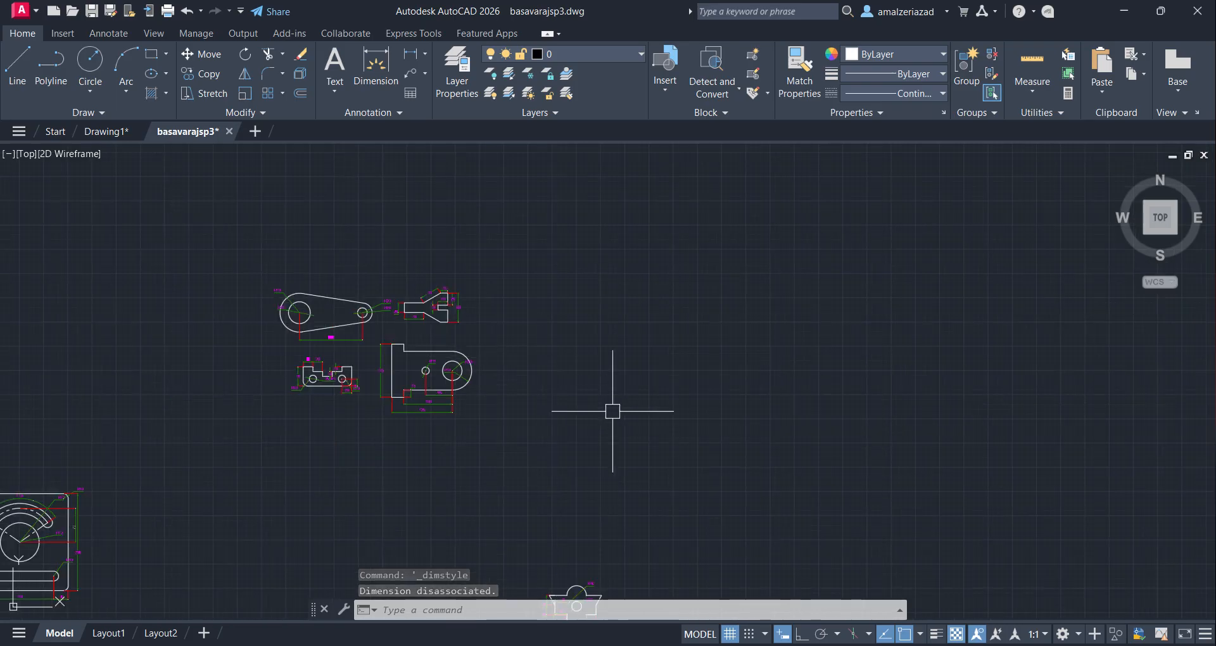
scroll(548, 292, "up", 4)
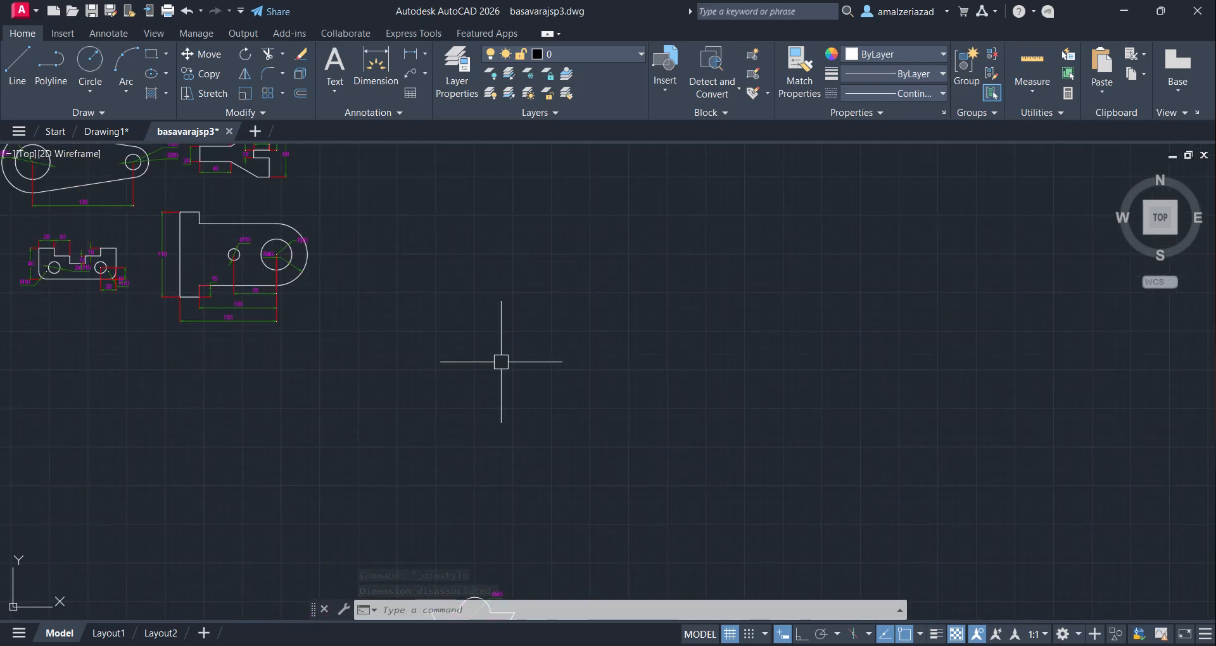
left_click(424, 54)
left_click(630, 314)
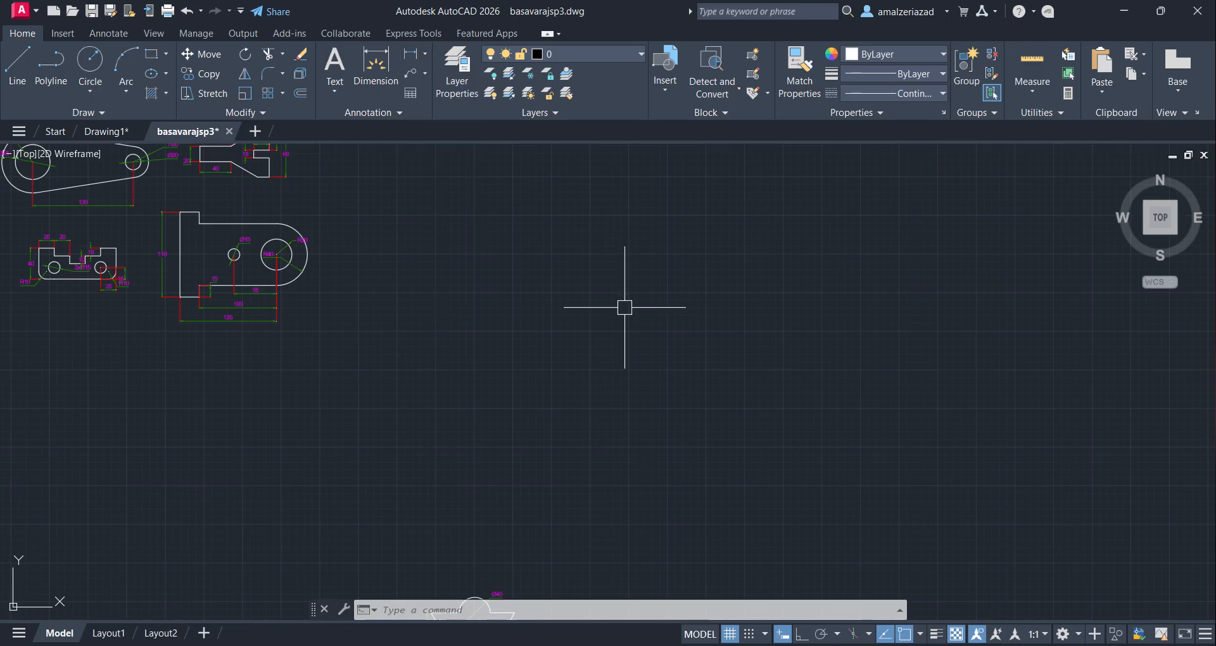
scroll(412, 209, "down", 2)
scroll(354, 177, "up", 2)
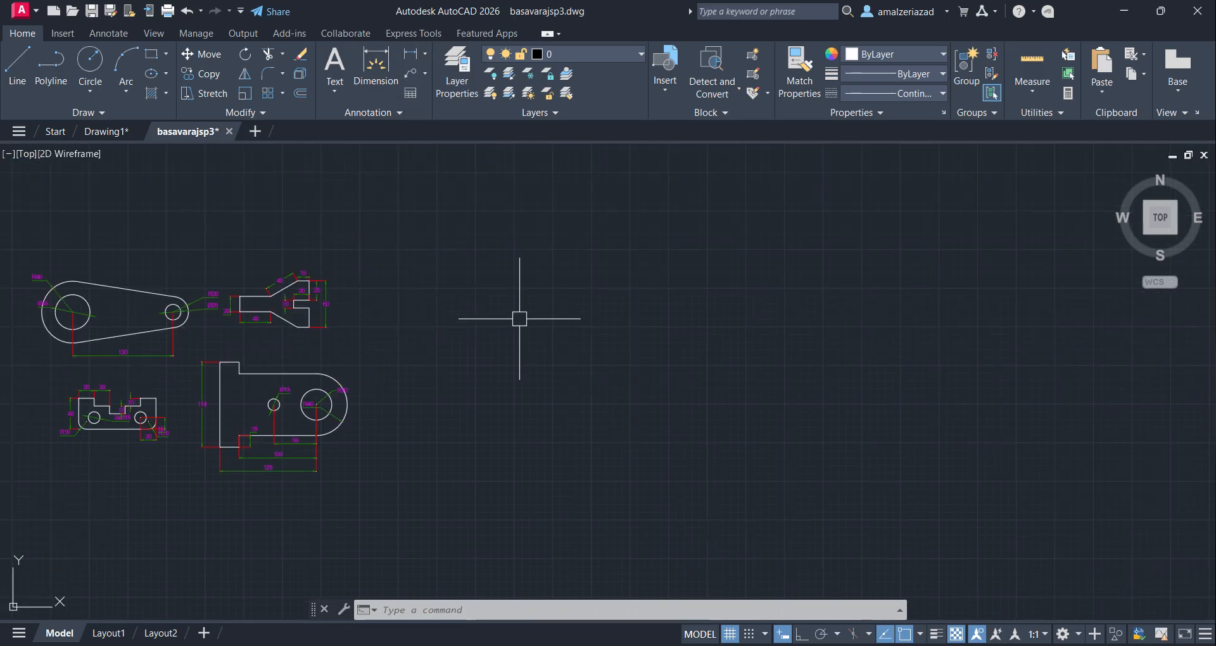
scroll(448, 321, "up", 4)
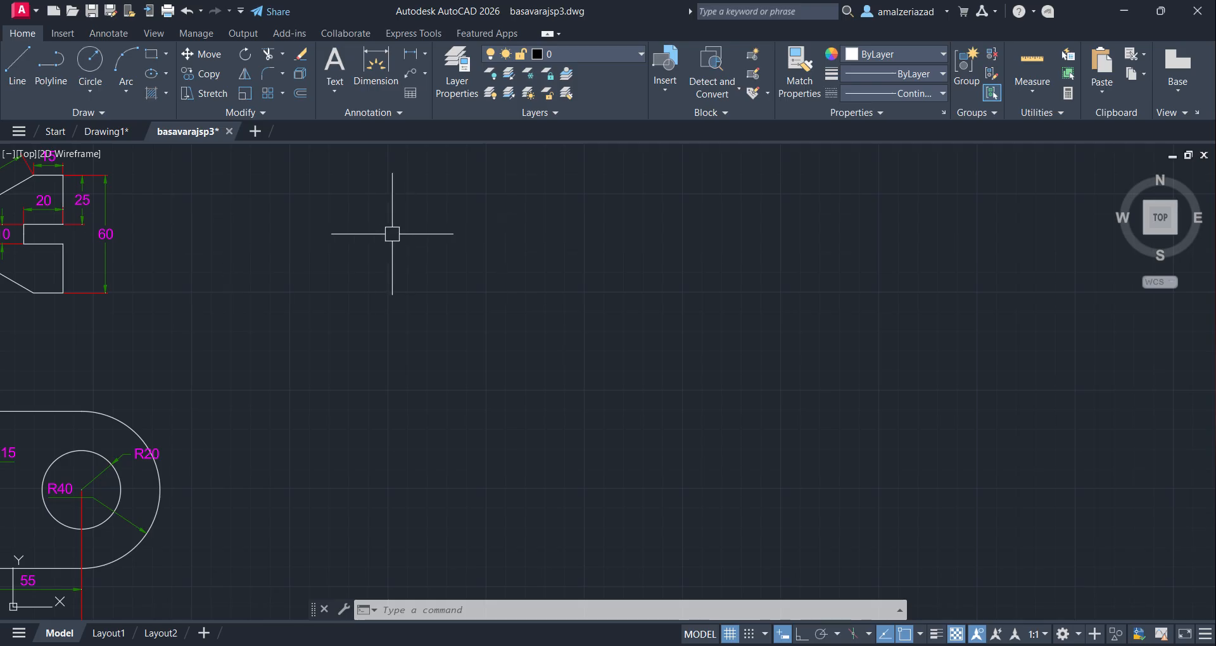
middle_click_drag(392, 234, 274, 261)
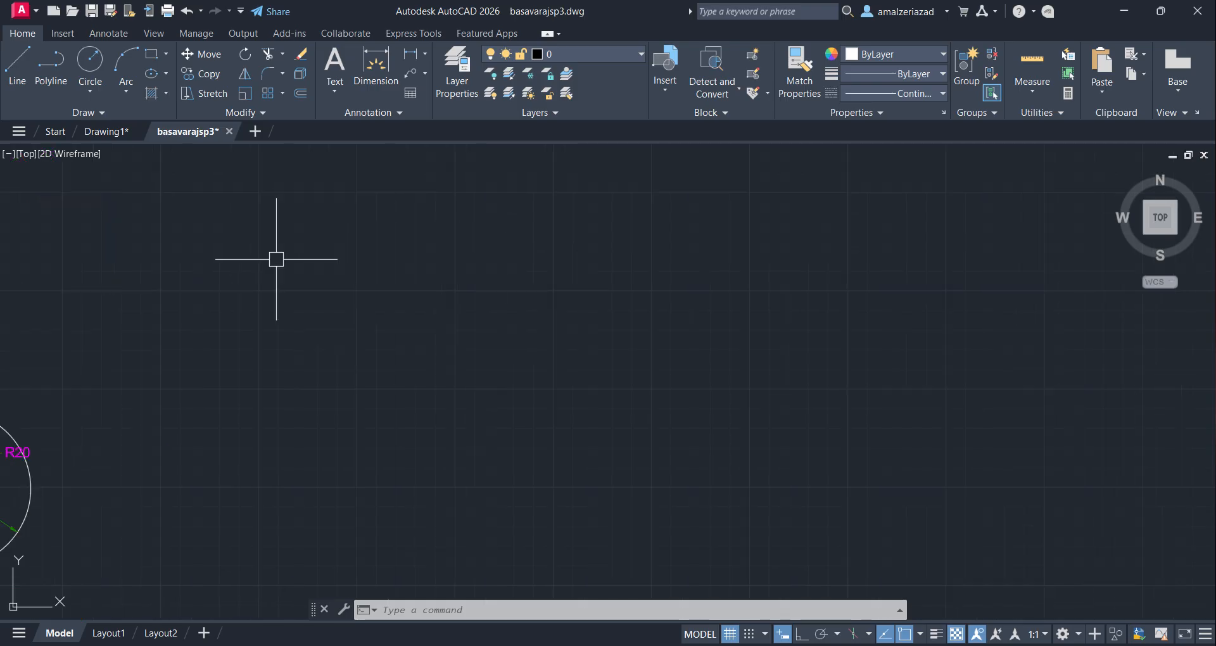
- Close the dimensioned drawing and save its changes
left_click(229, 133)
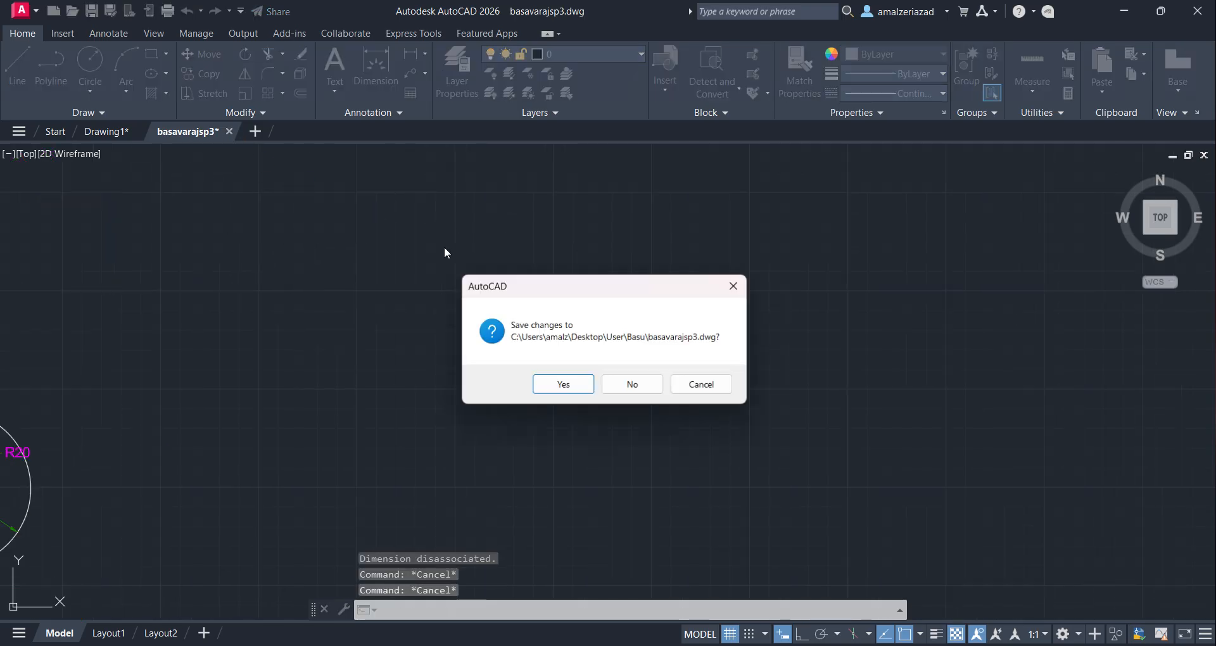
left_click(560, 384)
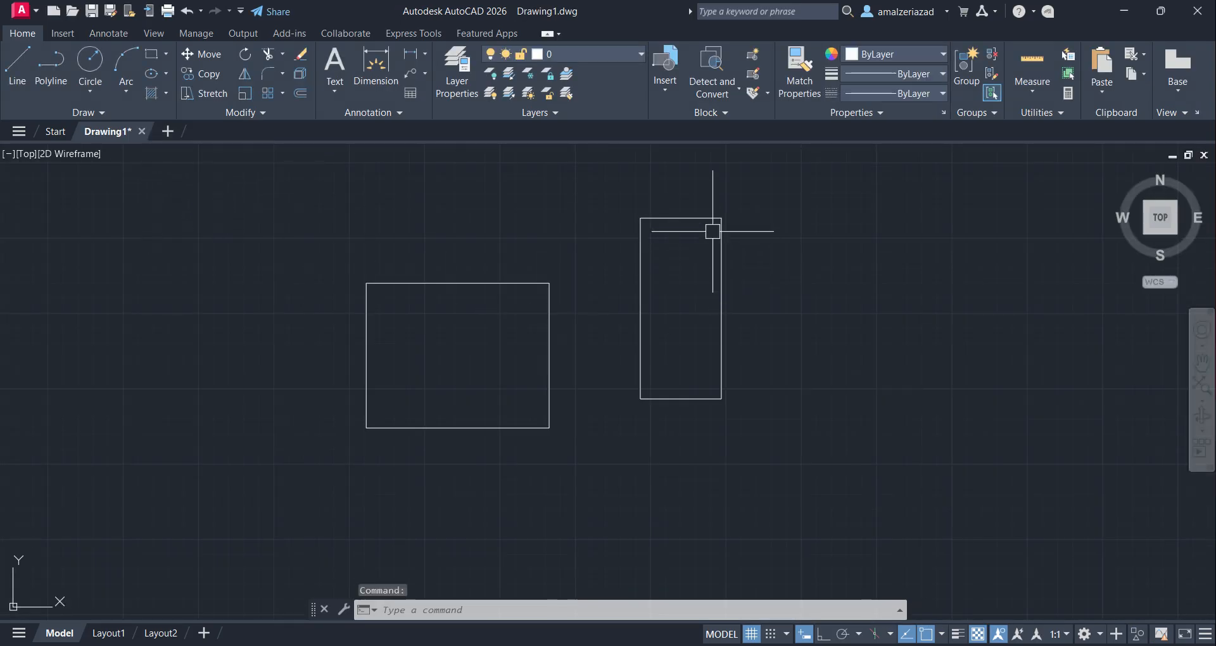
- Erase both rectangles in Drawing1 and zoom to the full drawing area
left_click(779, 202)
left_click(475, 435)
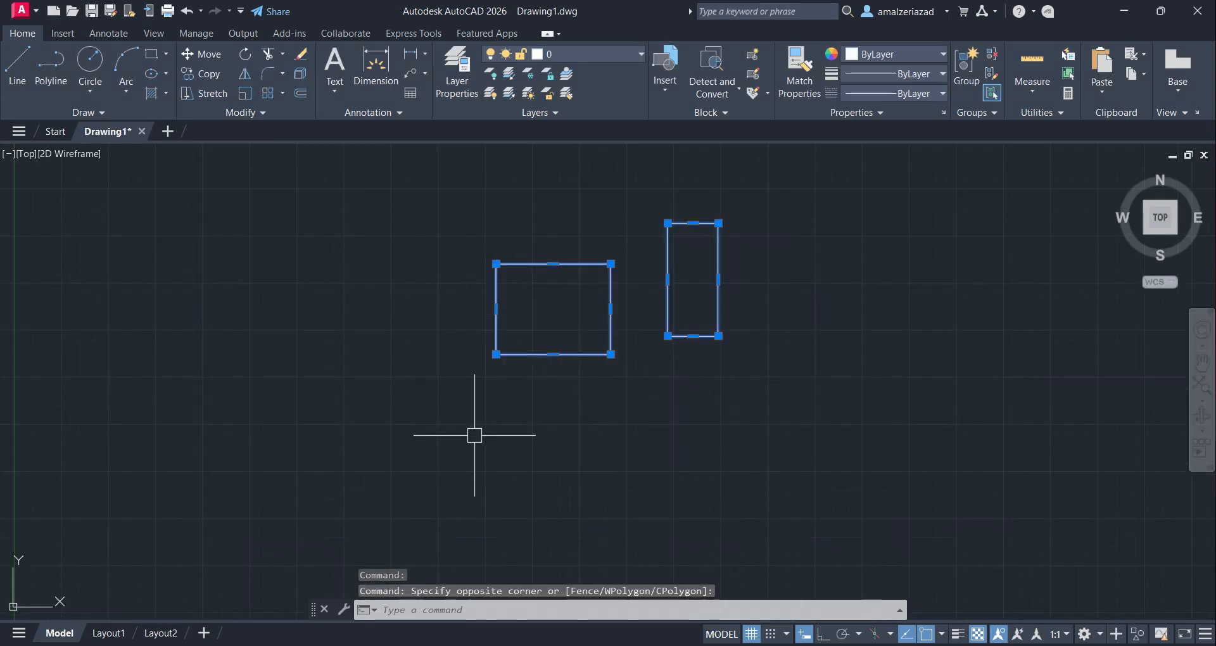
key("Delete")
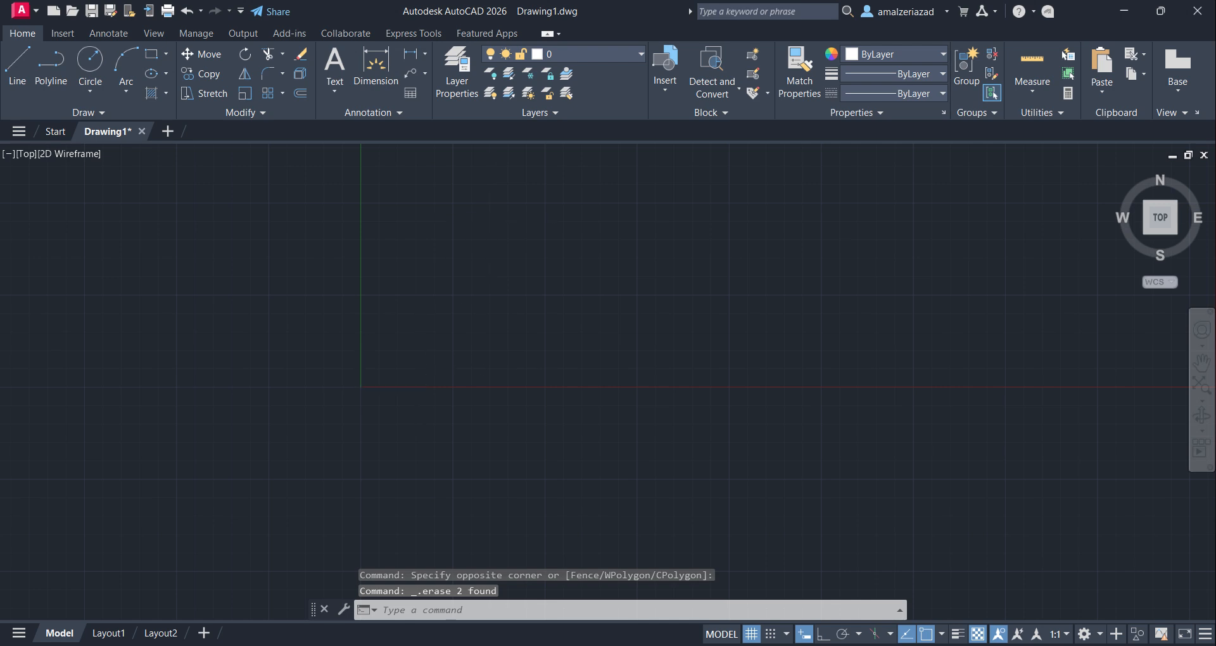
type("z")
key("Return")
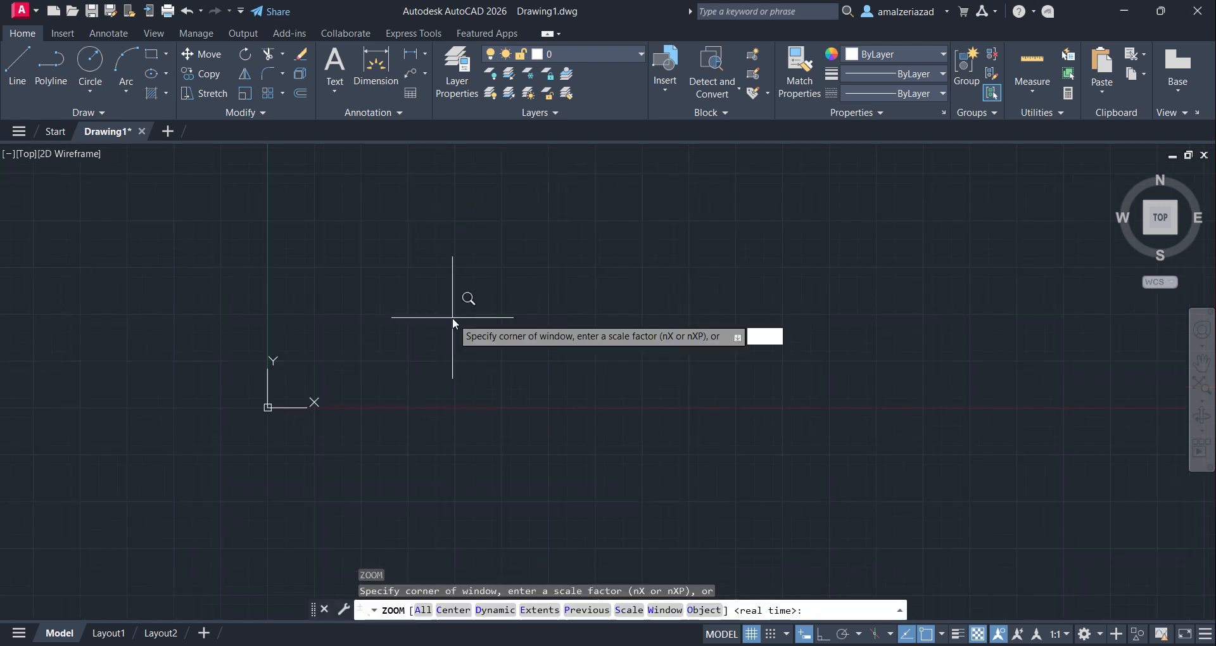
type("a")
key("Return")
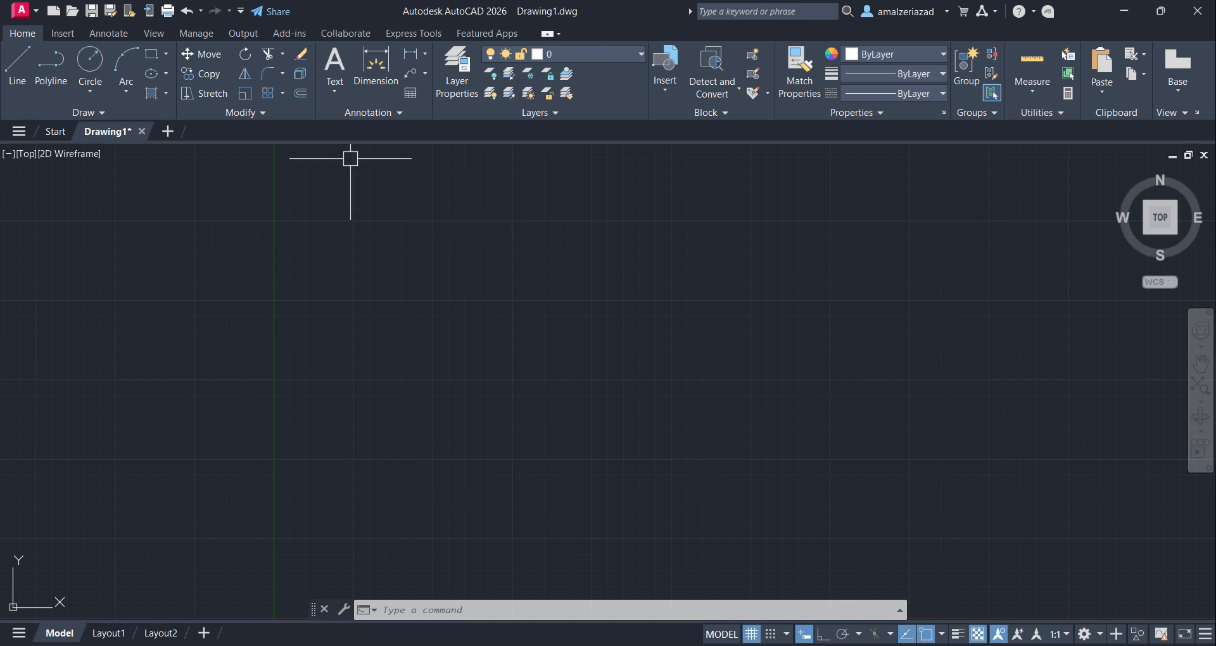
- Place single-line text "rhueufemdmwdok" near the middle of the drawing area with height 10 and rotation angle 0
left_click(334, 93)
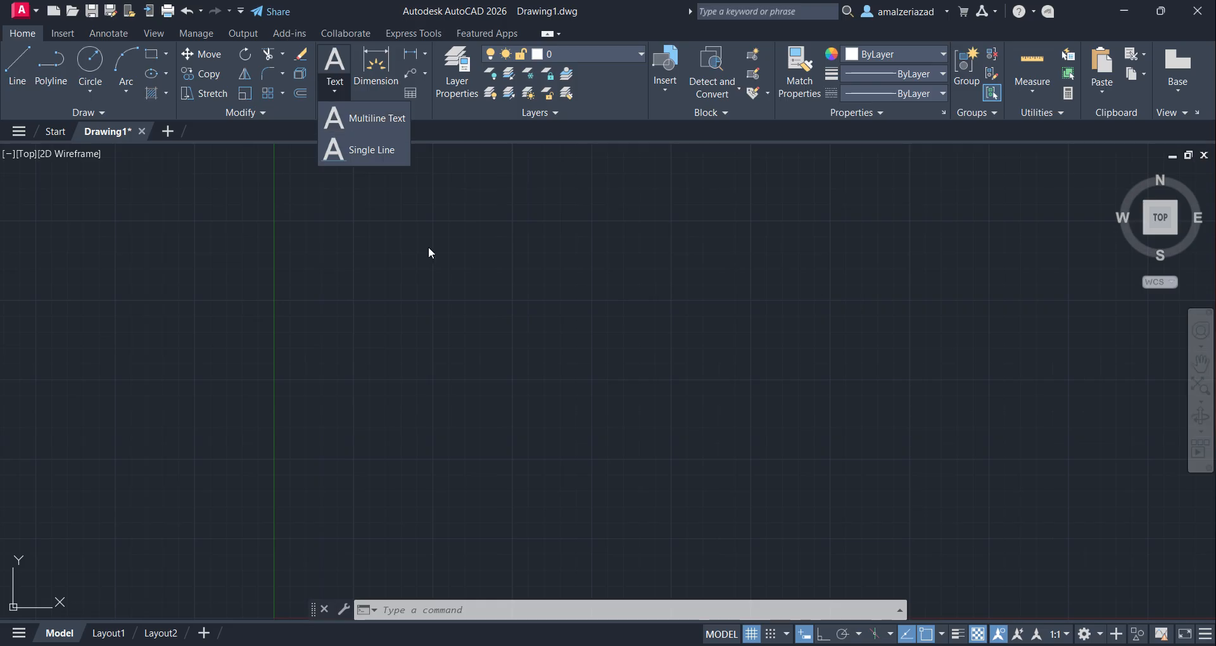
left_click(380, 160)
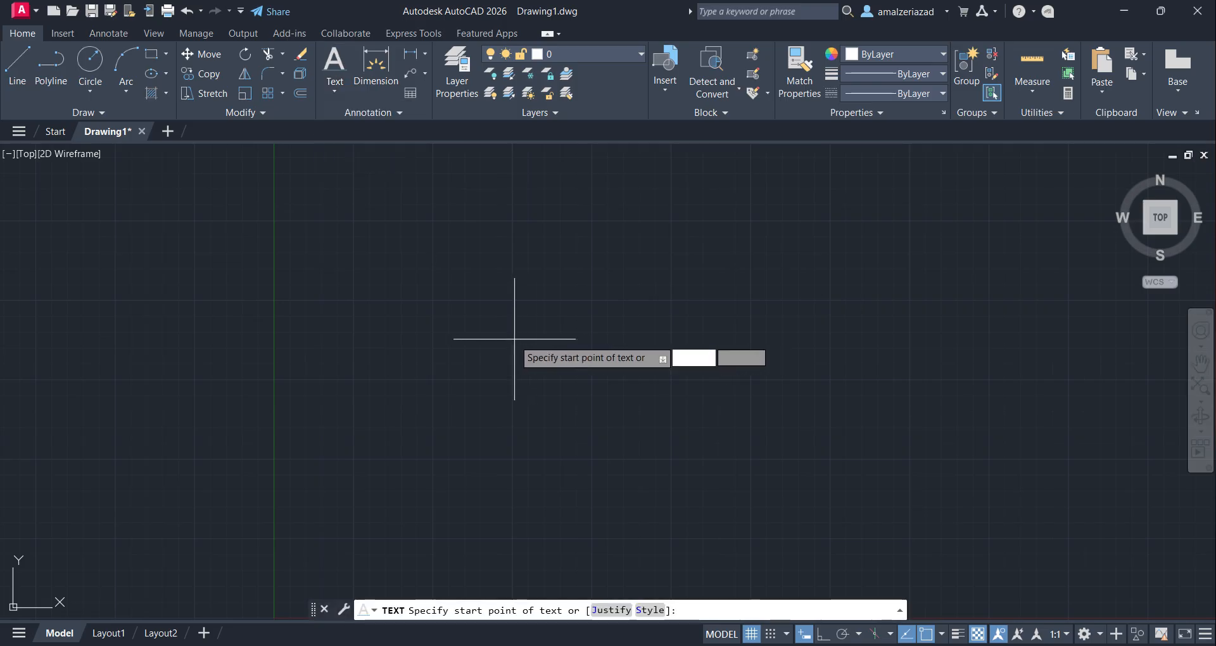
left_click(475, 331)
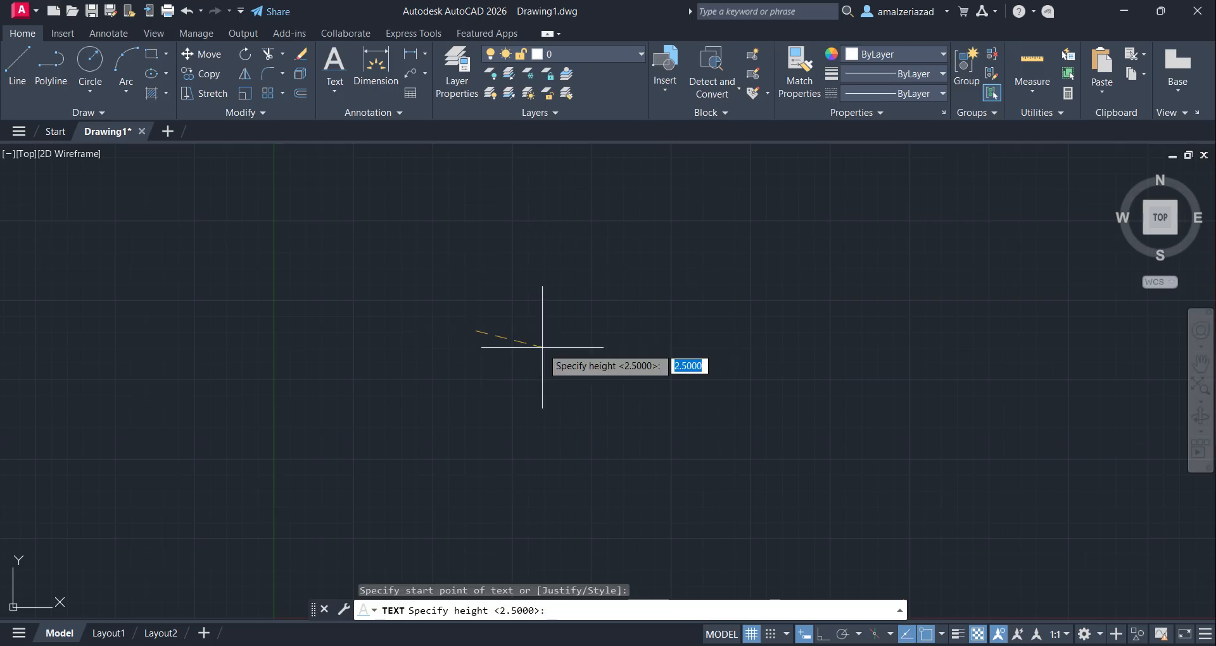
key("BackSpace")
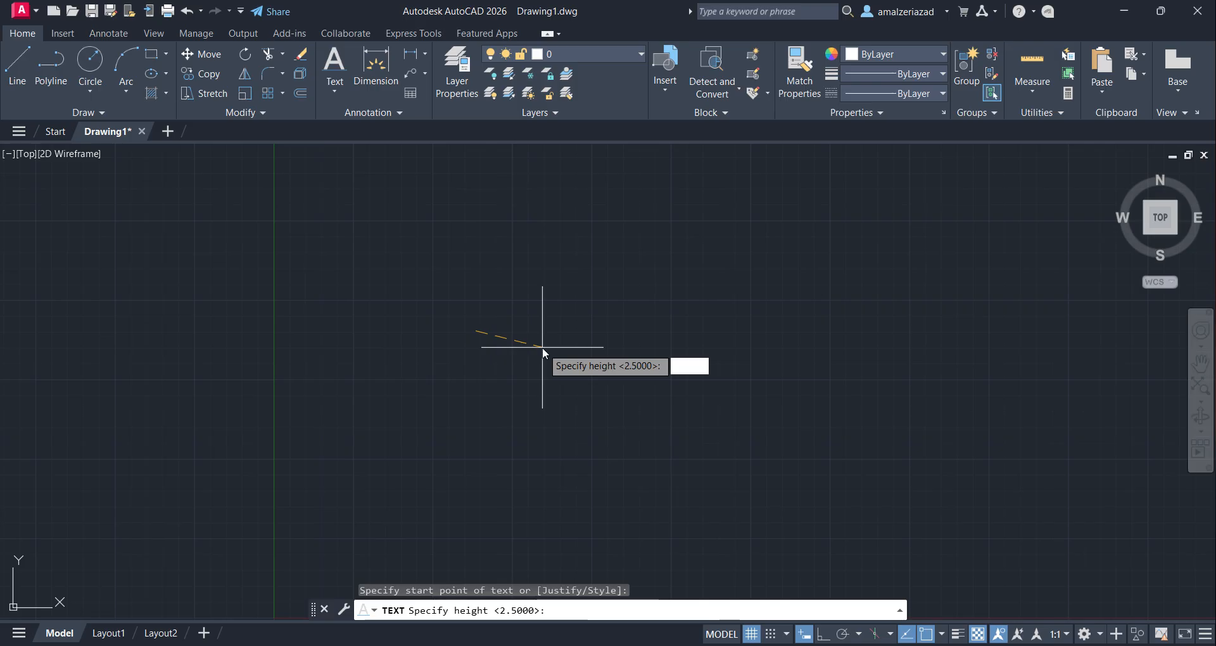
type("10")
key("Return")
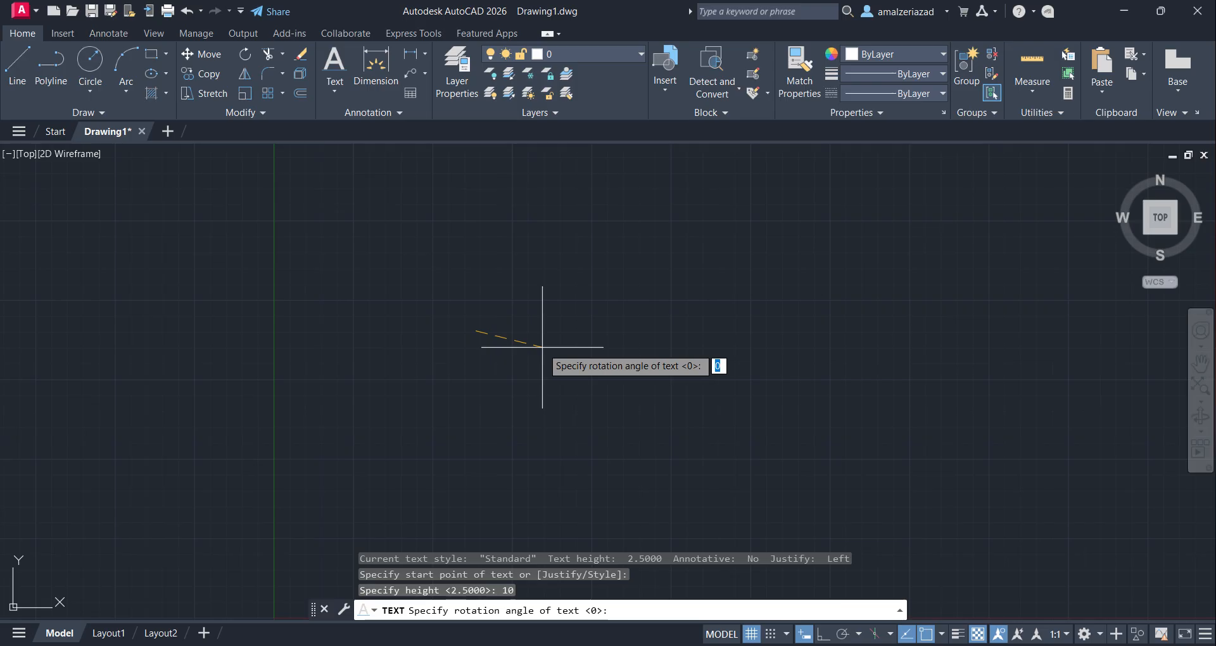
key("Return")
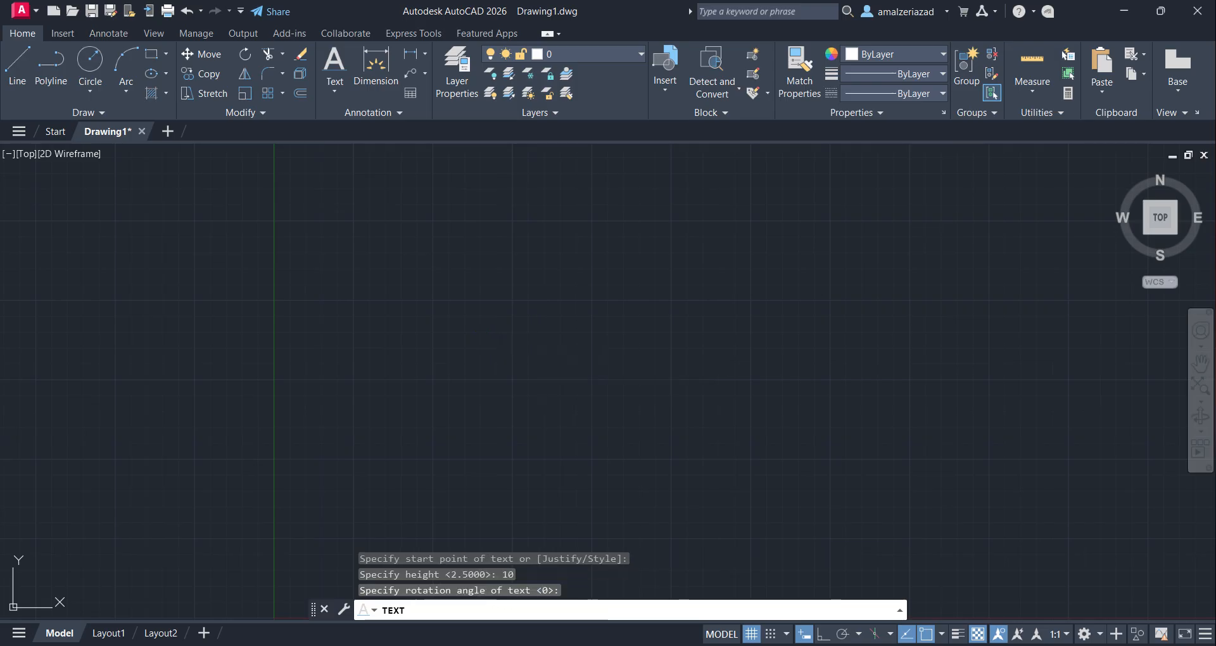
type("rhueufemdmwdok")
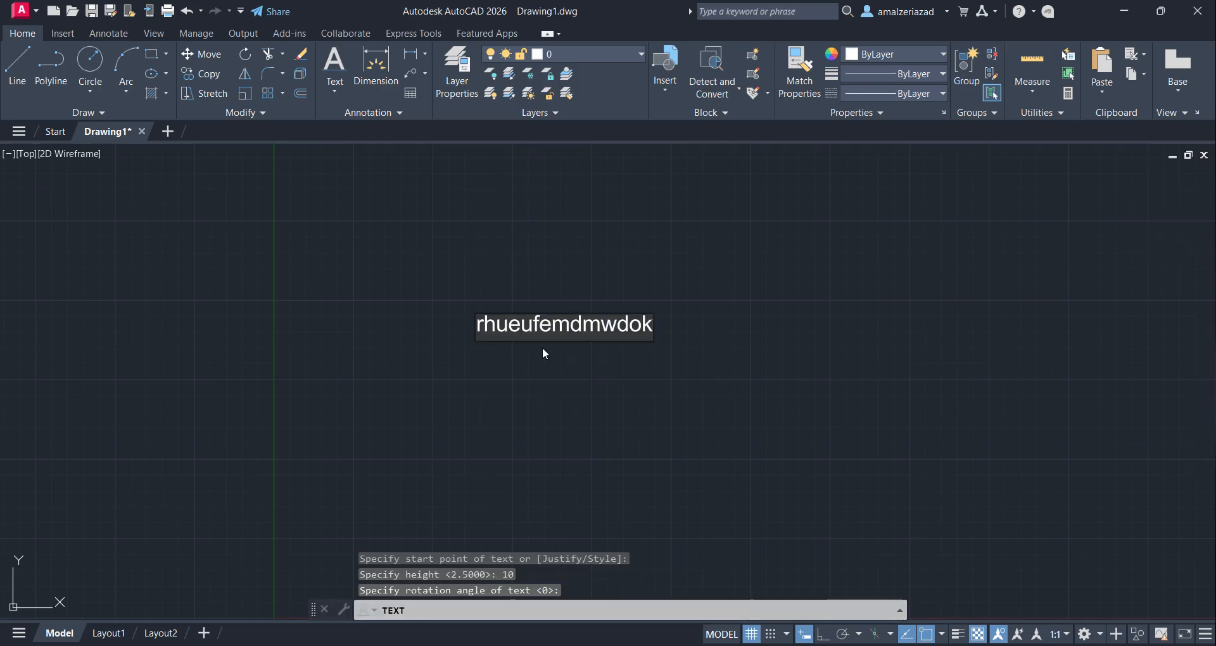
- Add the single-line texts "csddada", "dwdwdwd" and "qQDAdw" at separate spots around the first text within the same command
left_click(695, 272)
type("csddada")
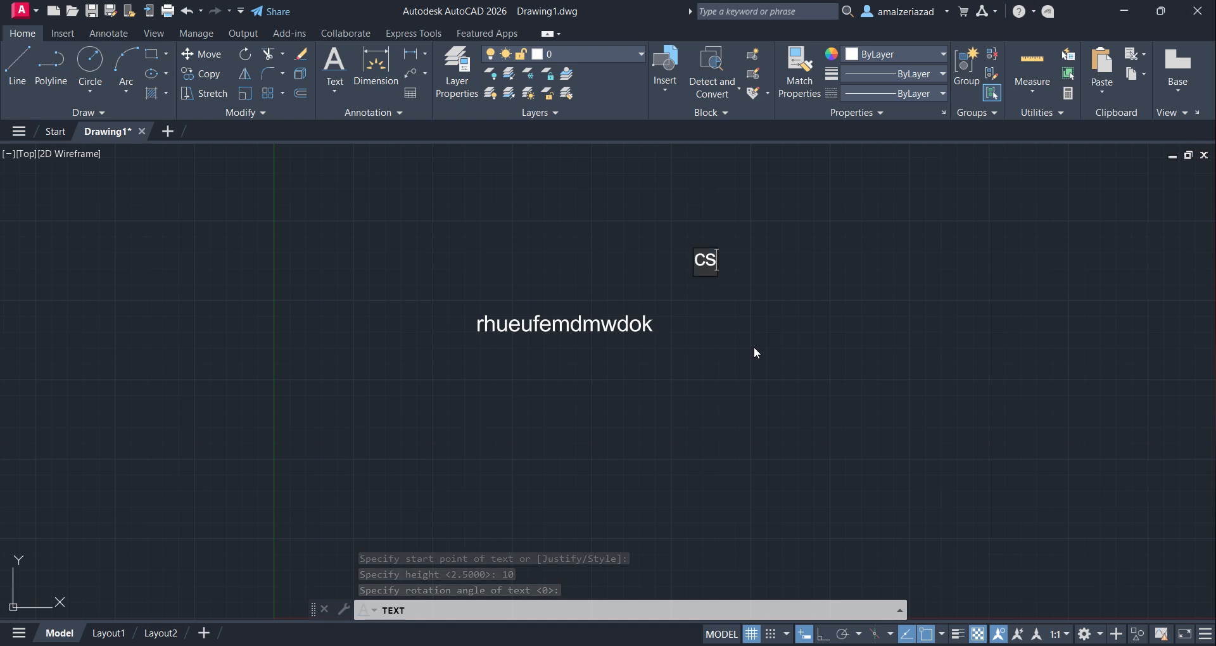
left_click(663, 462)
type("dwdwdwd")
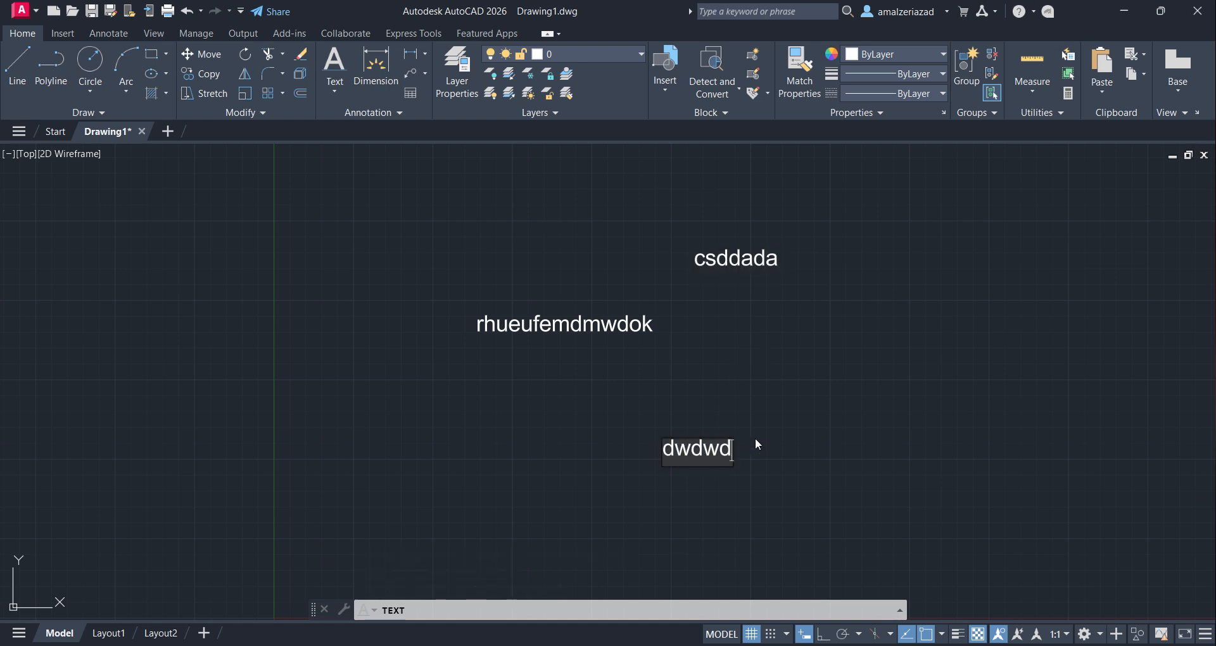
left_click(830, 347)
type("qQDAdw")
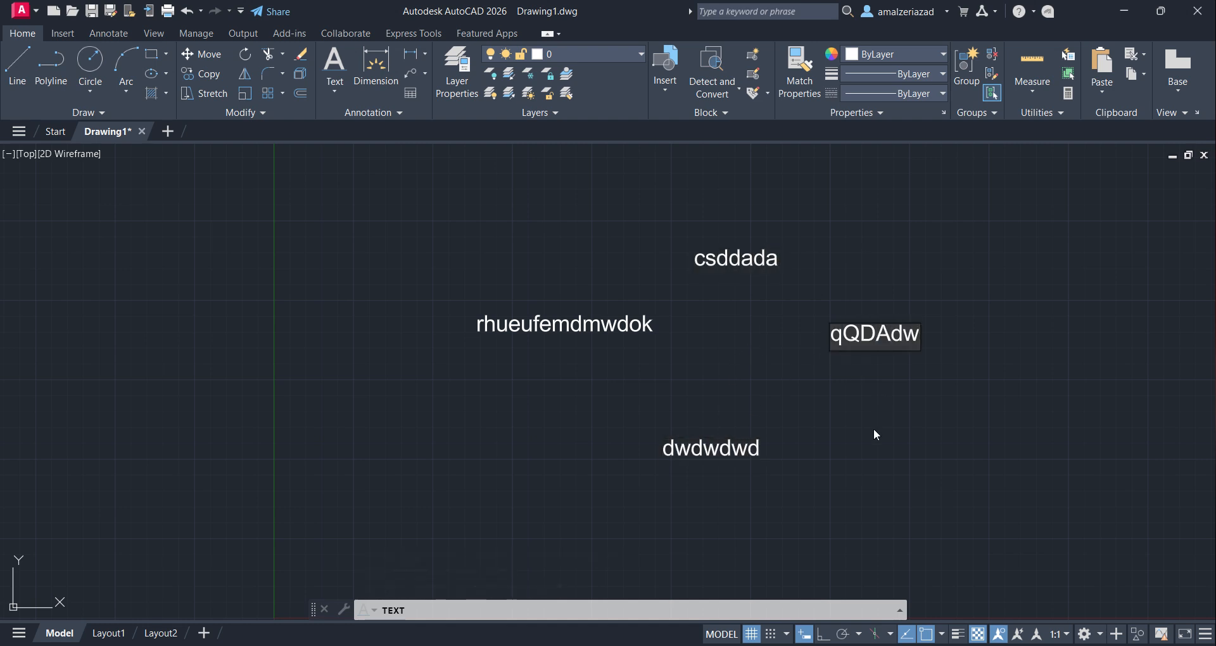
- Add four stacked text lines, "wqdqwd", "djcwubn", "ksmkmxo" and "kwxnajguyGUIWGDUIG", below "qQDAdw" and finish the single-line text command
left_click(873, 431)
type("wqdqwd")
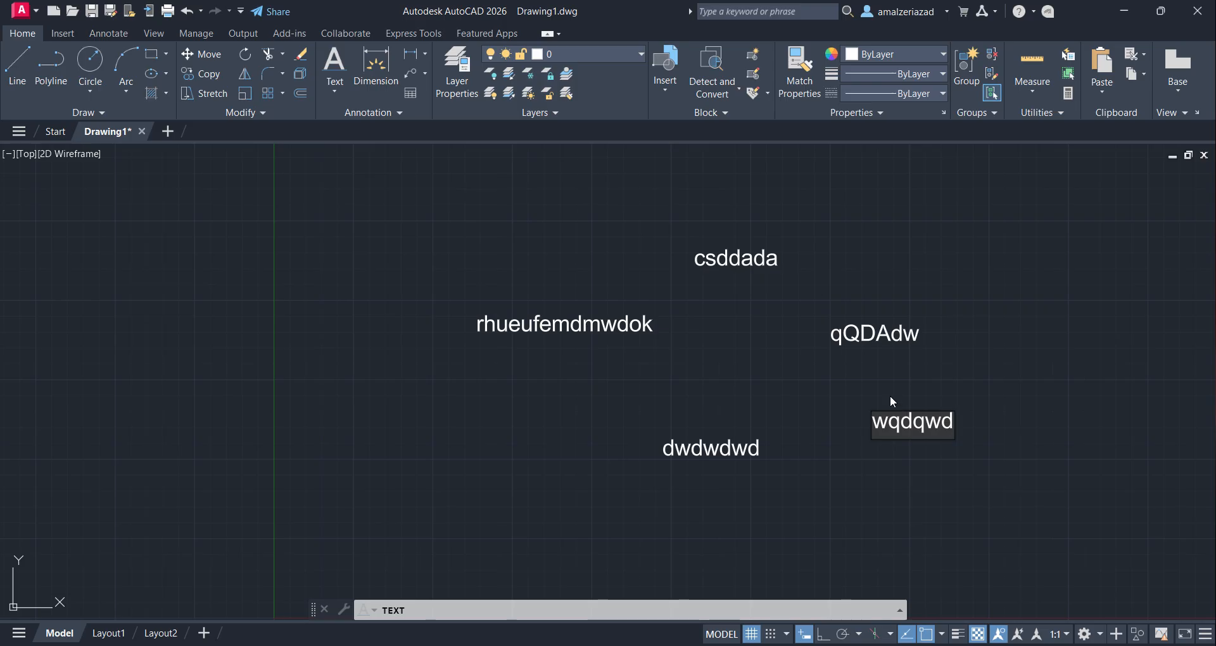
key("Return")
type("djcwubn")
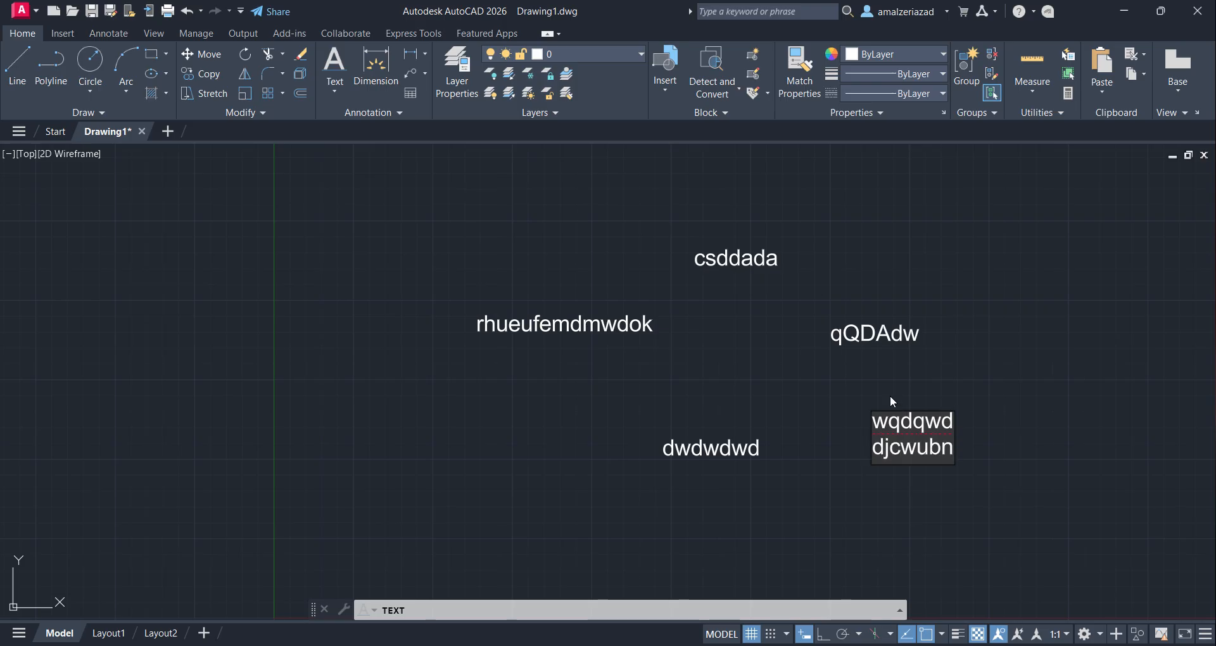
key("Return")
type("ksmkmxo")
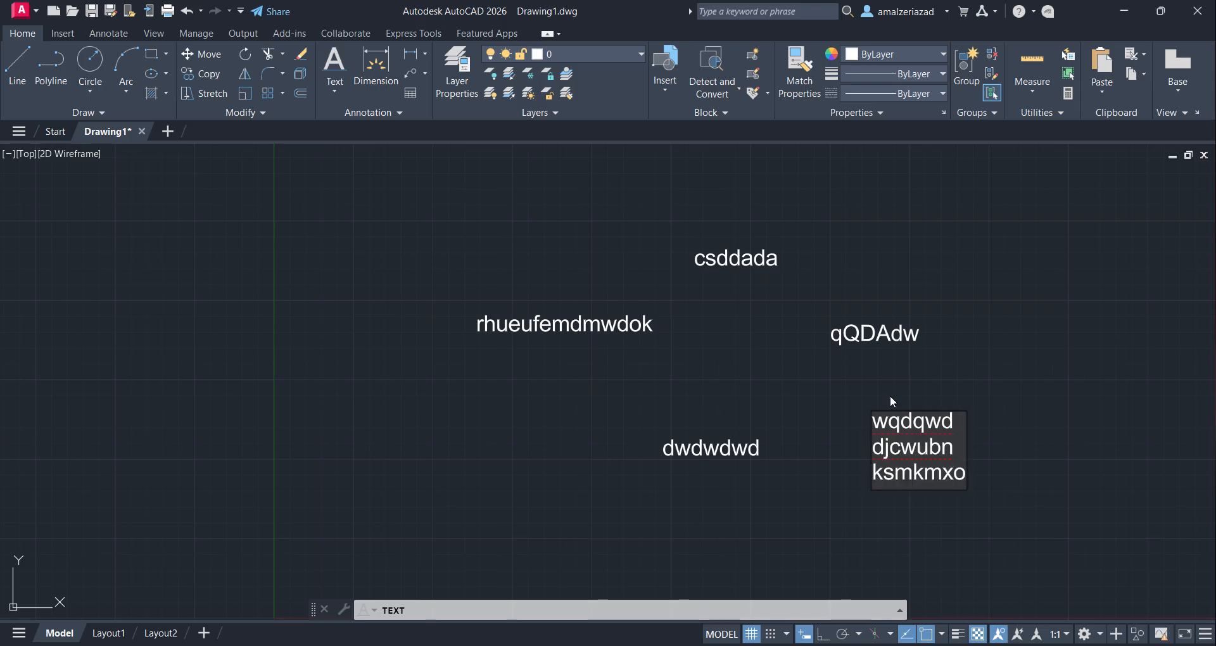
key("Return")
type("kwxnajguyGUIWGDUIG")
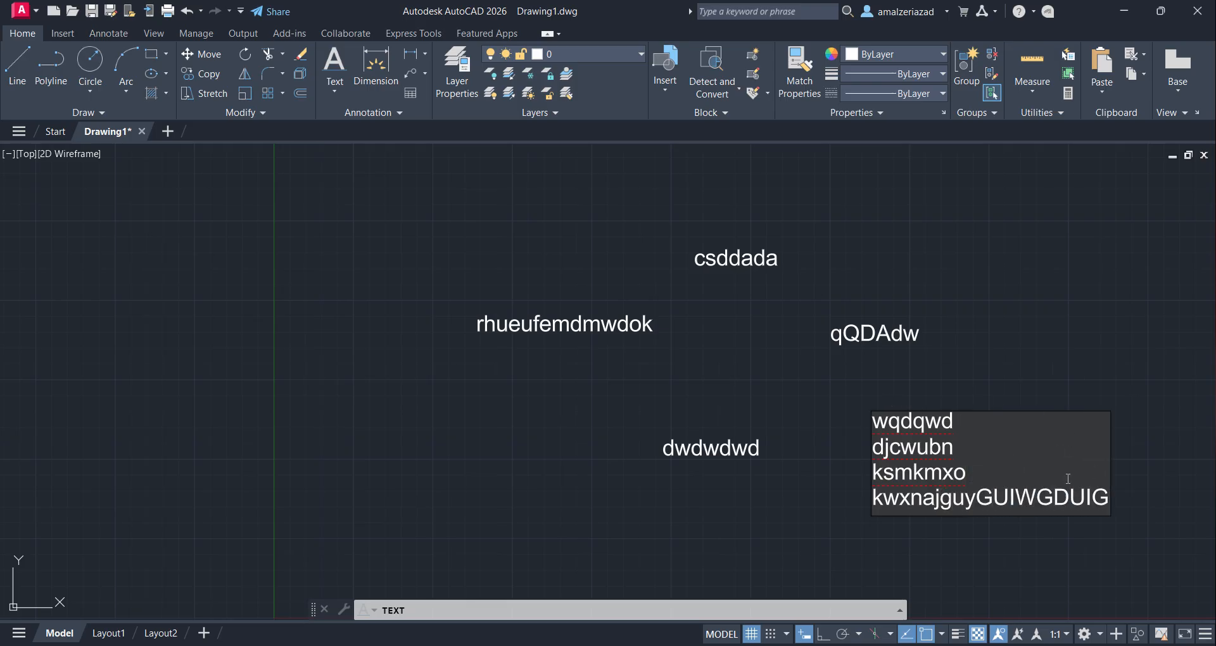
mouse_move(1125, 483)
middle_mouse_down()
mouse_move(1018, 426)
mouse_move(844, 415)
middle_mouse_up()
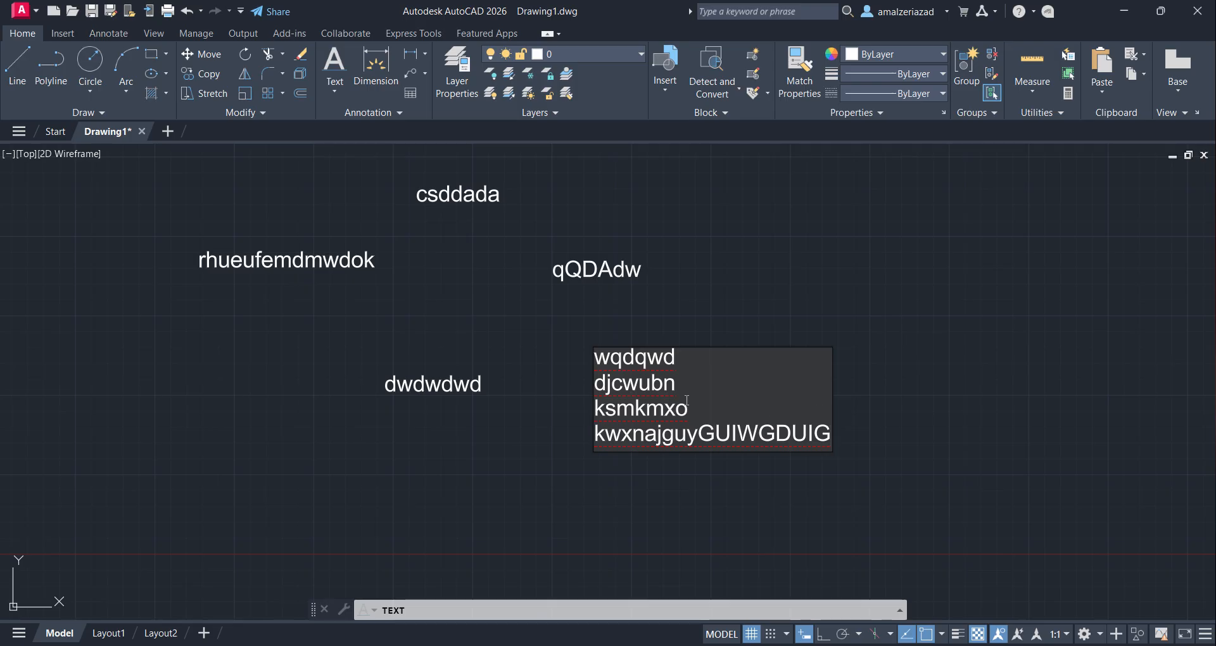
scroll(684, 389, "up", 2)
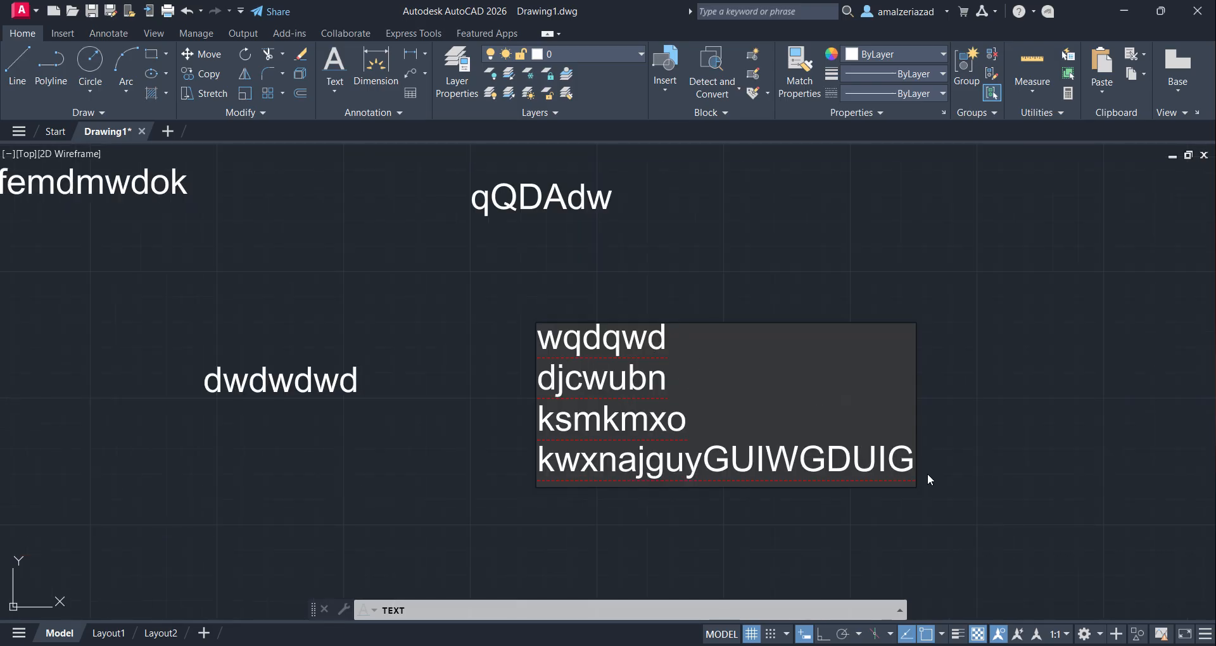
left_click(998, 338)
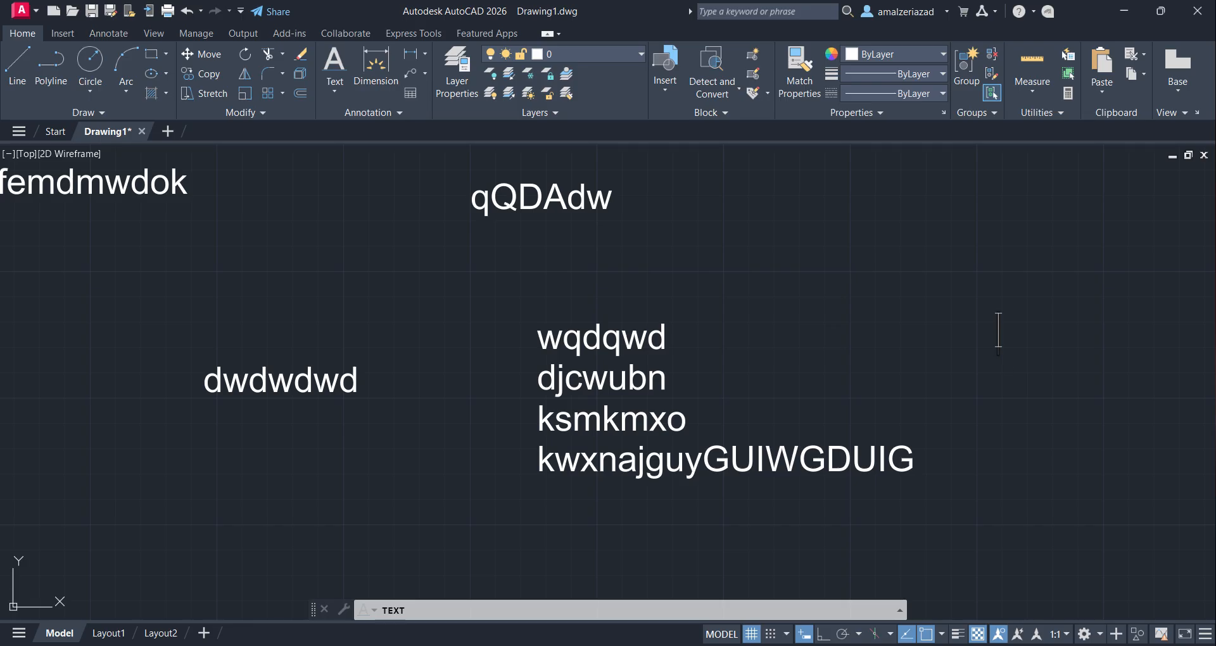
key("Return")
- Select the four stacked text lines one by one to check whether they are separate objects, and clear the selection
left_click(636, 339)
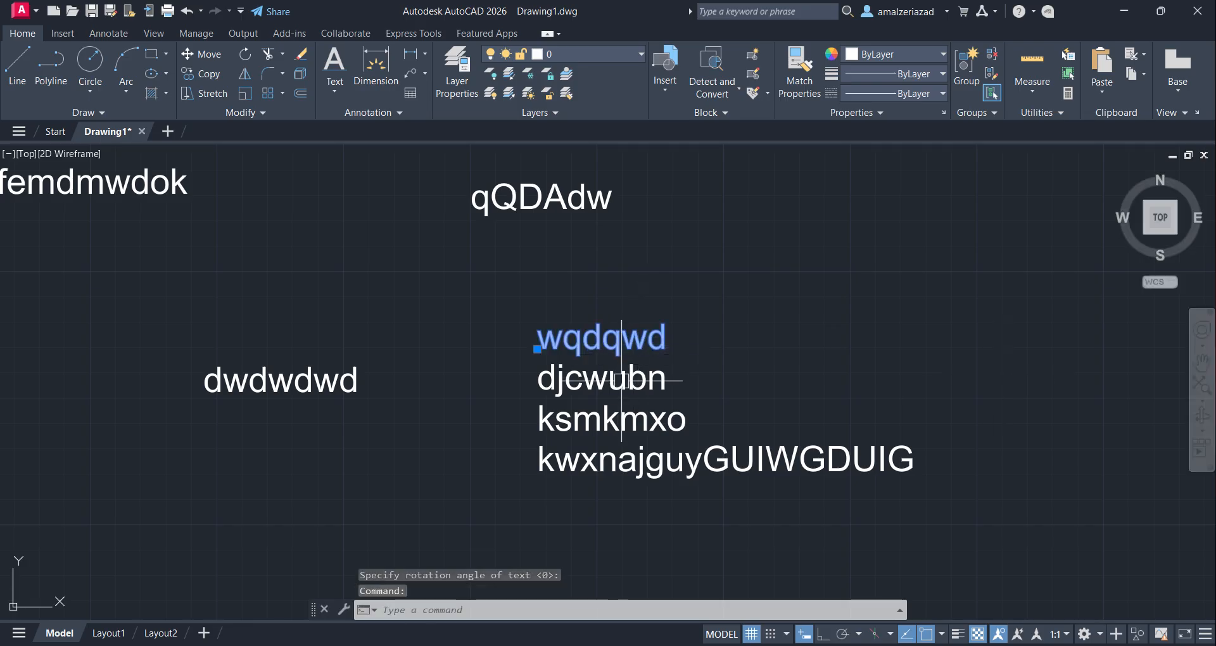
left_click(617, 380)
left_click(613, 420)
left_click(598, 459)
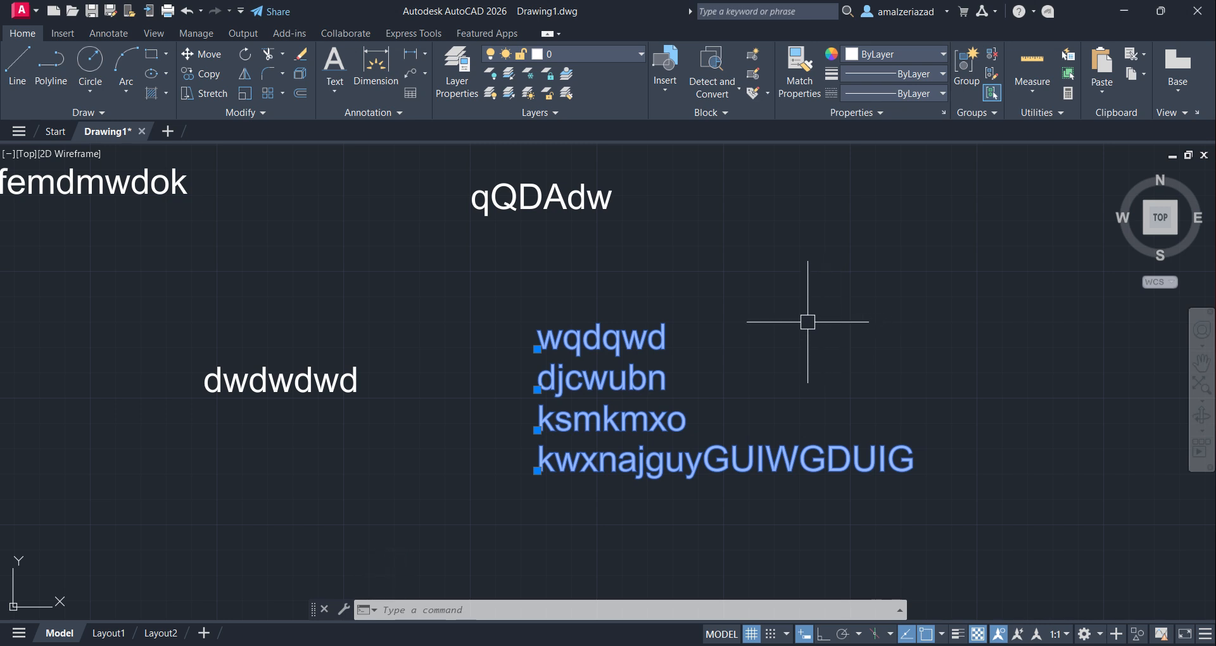
key("Escape")
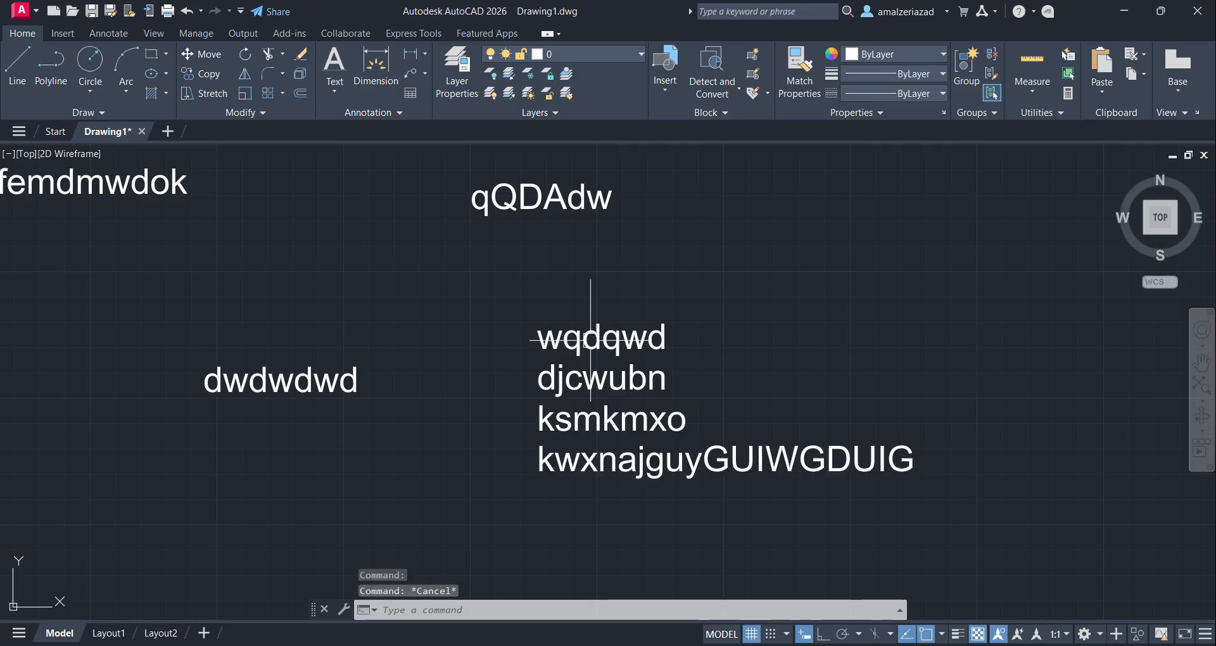
- Select only the "wqdqwd" line of the stacked text and inspect it up close
left_click(628, 340)
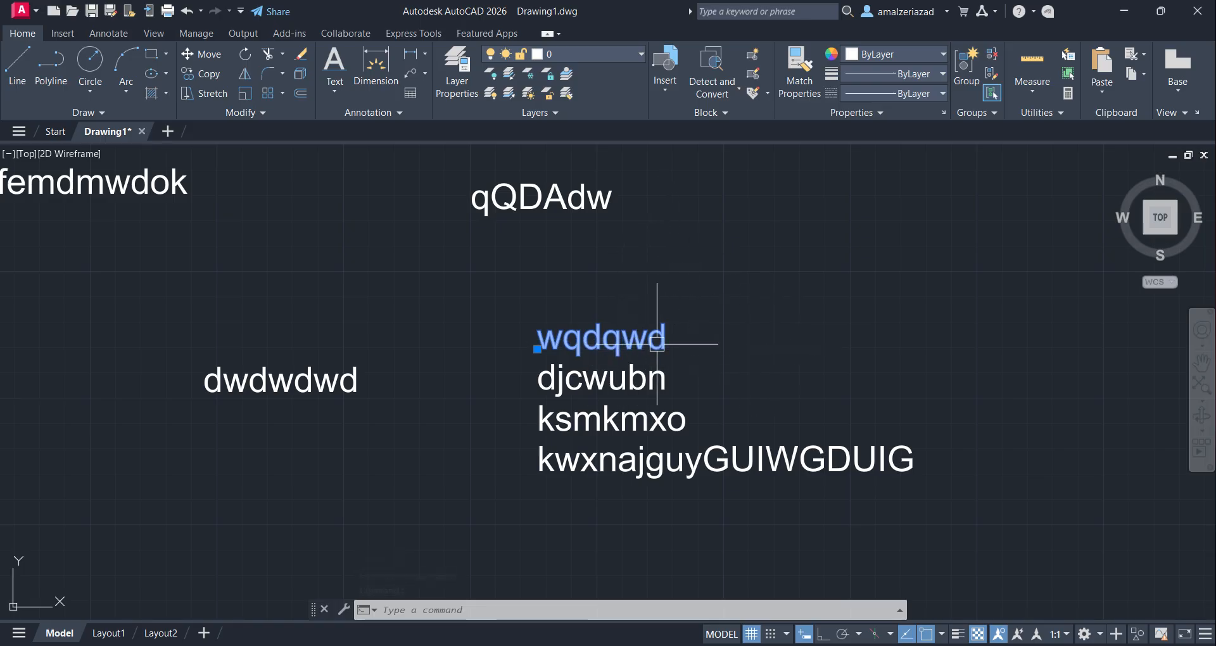
scroll(549, 342, "up", 4)
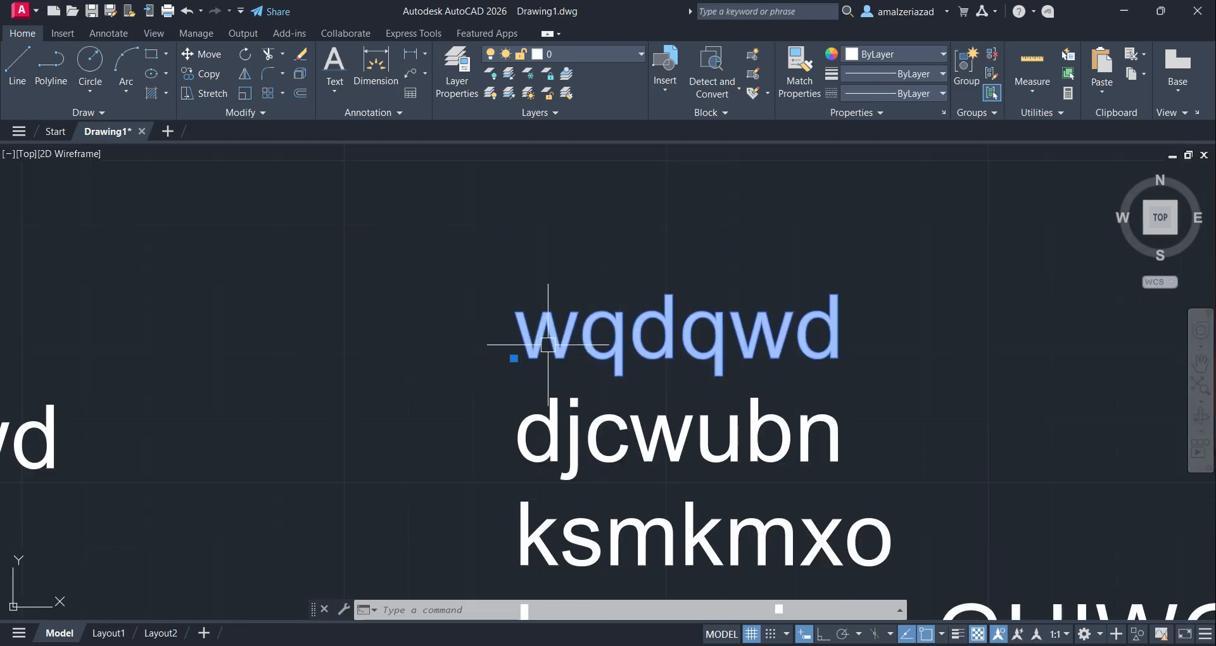
scroll(594, 320, "down", 2)
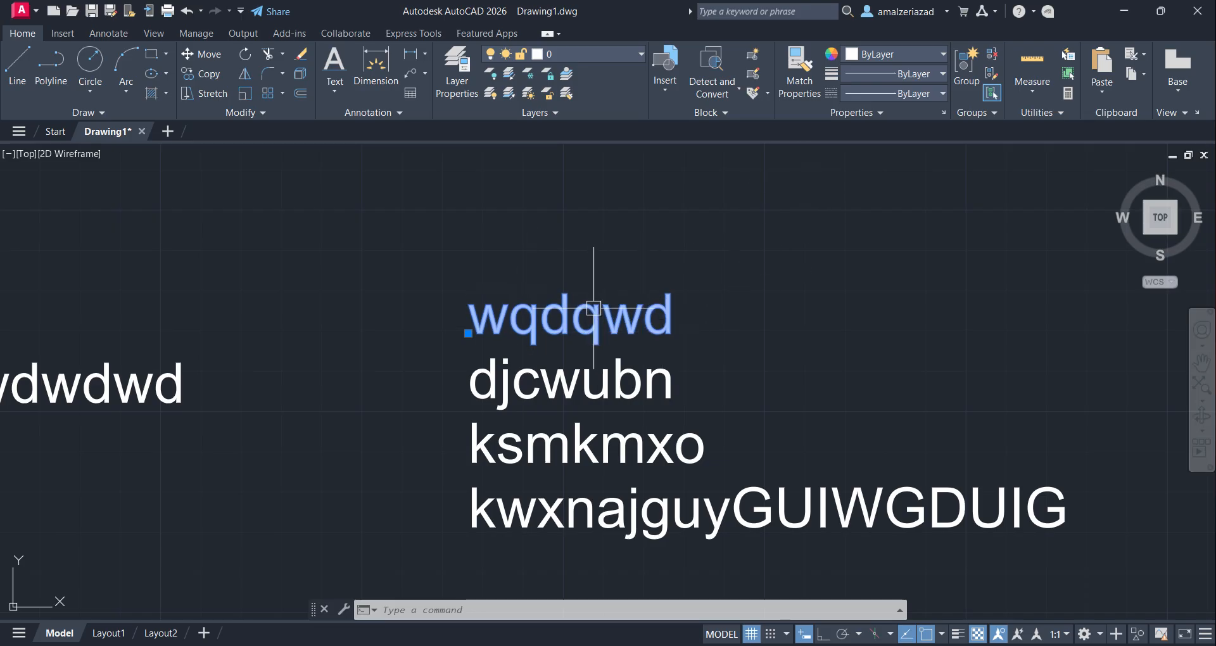
- Change the colour of the "wqdqwd" text line to red, clear the selection and inspect the line up close
left_click(893, 54)
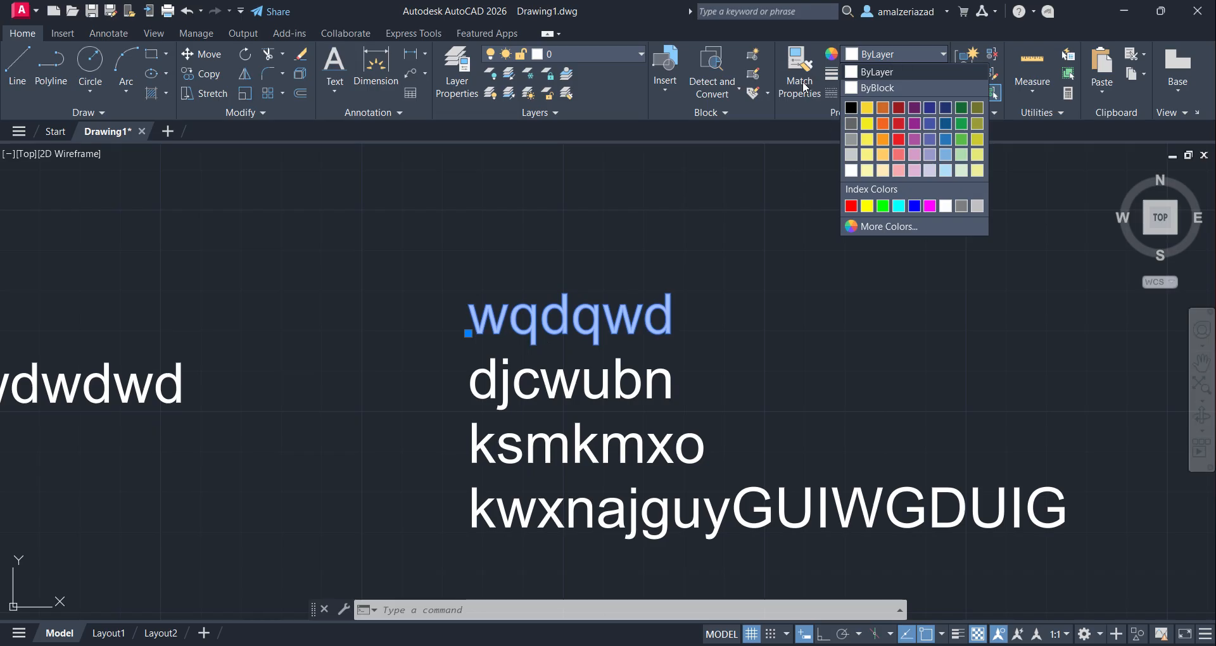
left_click(899, 140)
left_click(753, 487)
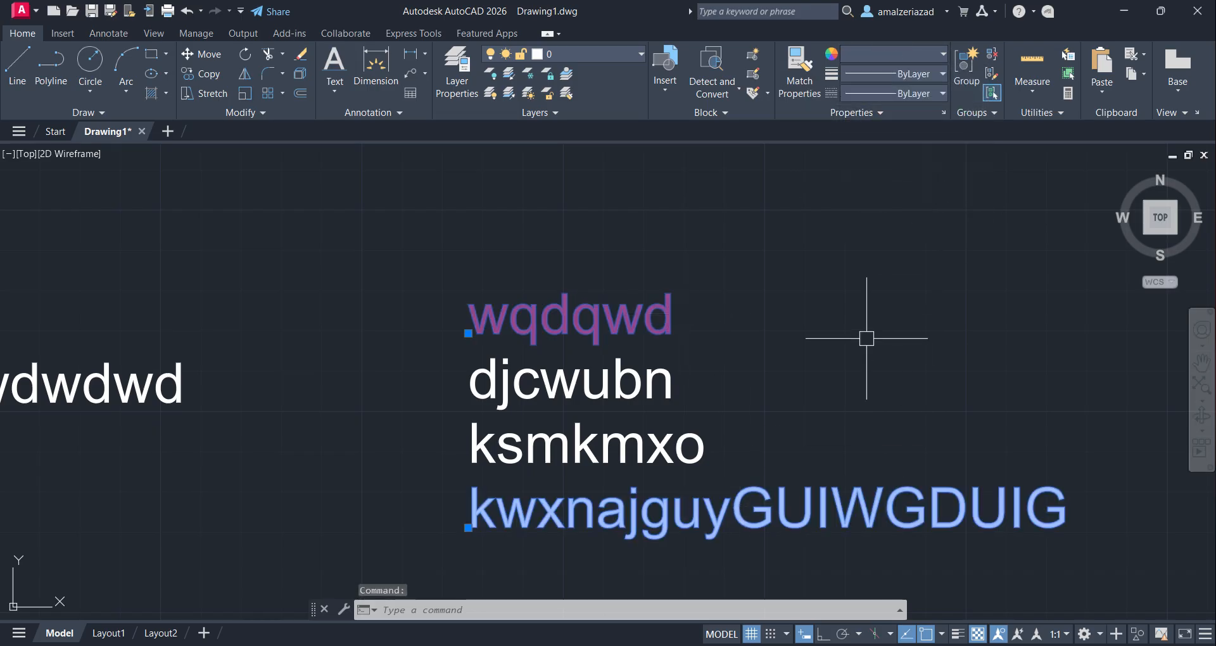
key("Escape")
scroll(698, 299, "down", 2)
scroll(570, 316, "up", 4)
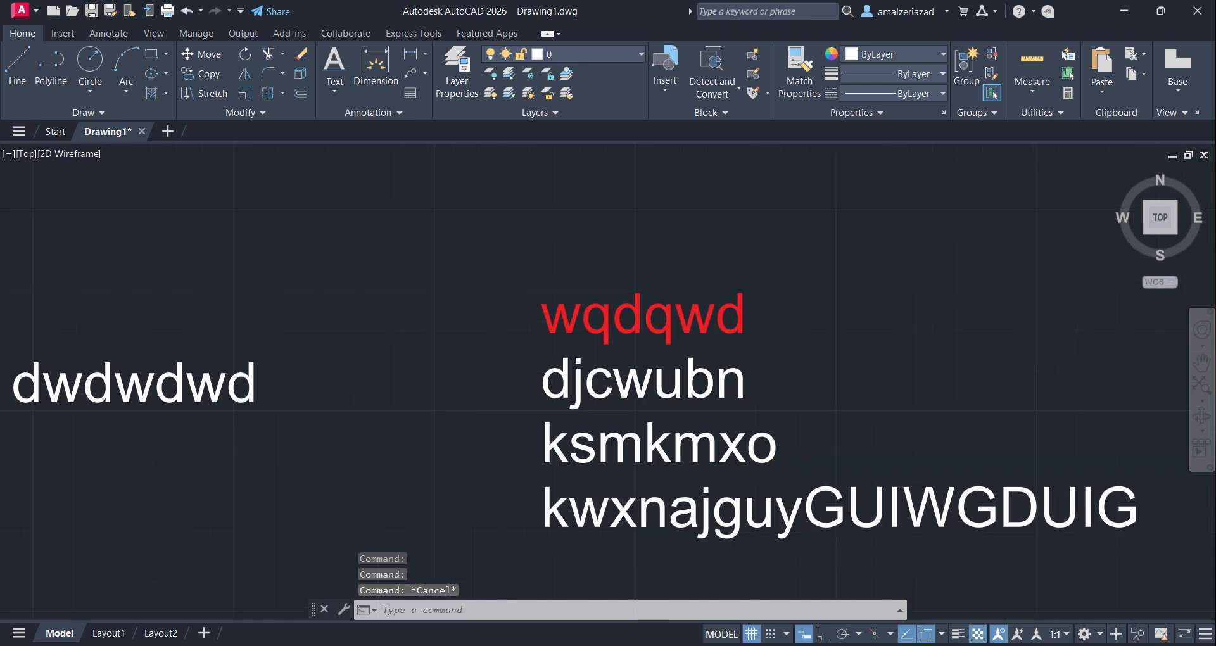
scroll(560, 305, "up", 2)
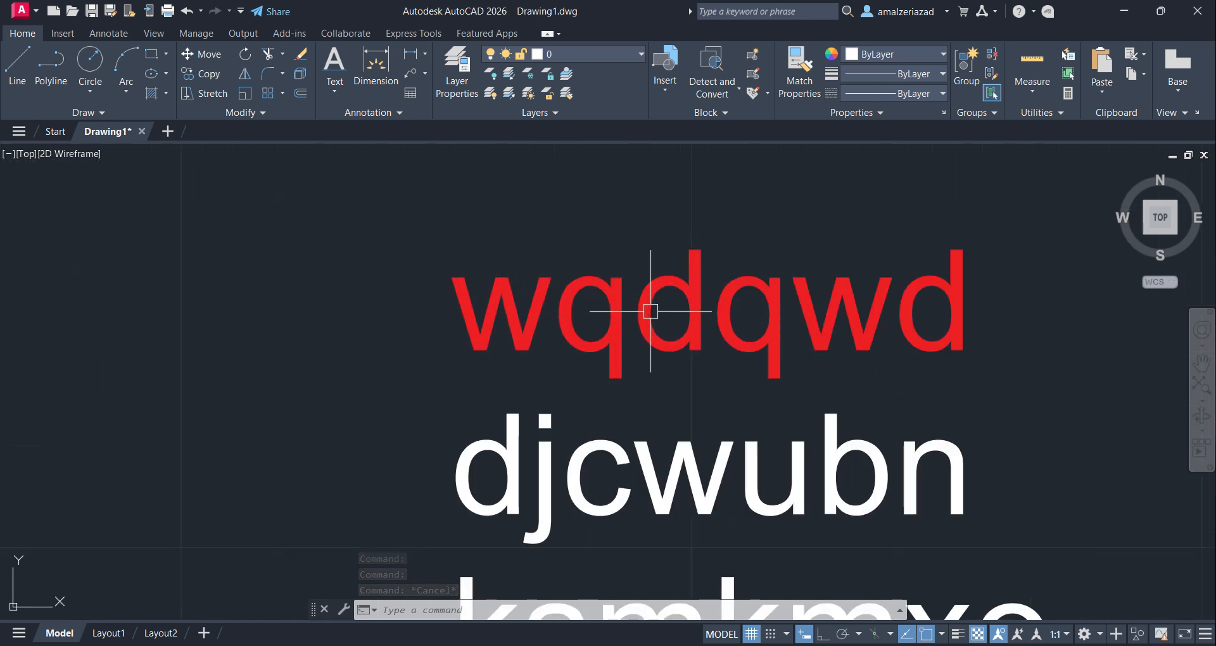
mouse_move(650, 311)
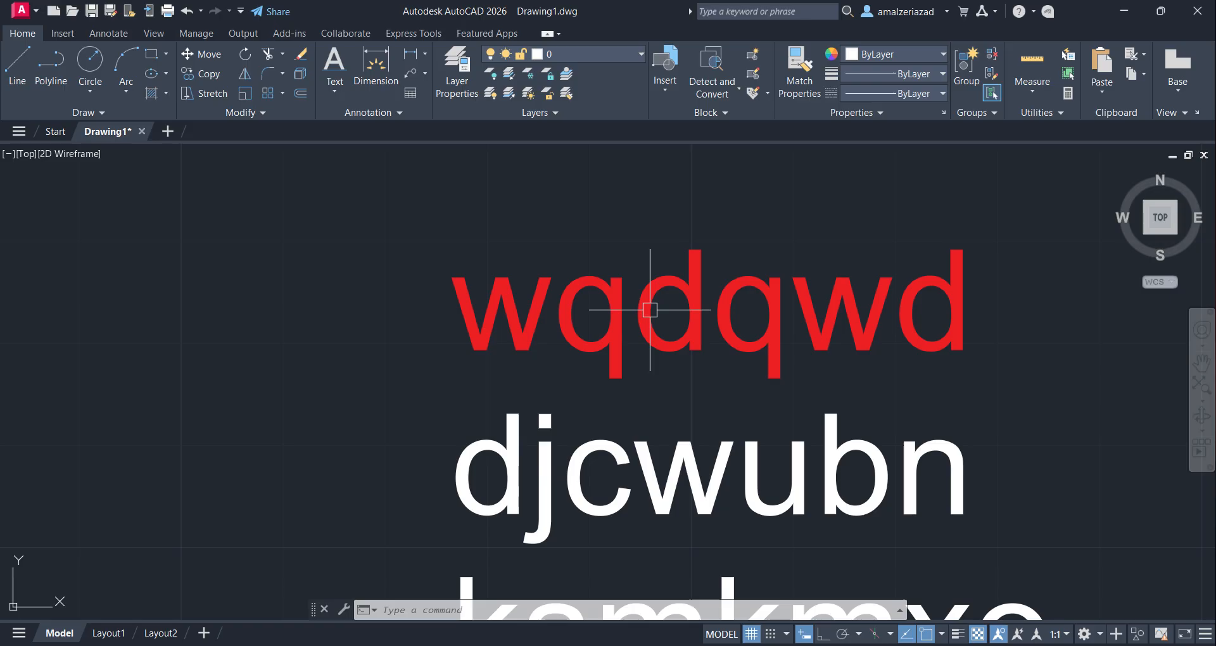
scroll(650, 310, "down", 6)
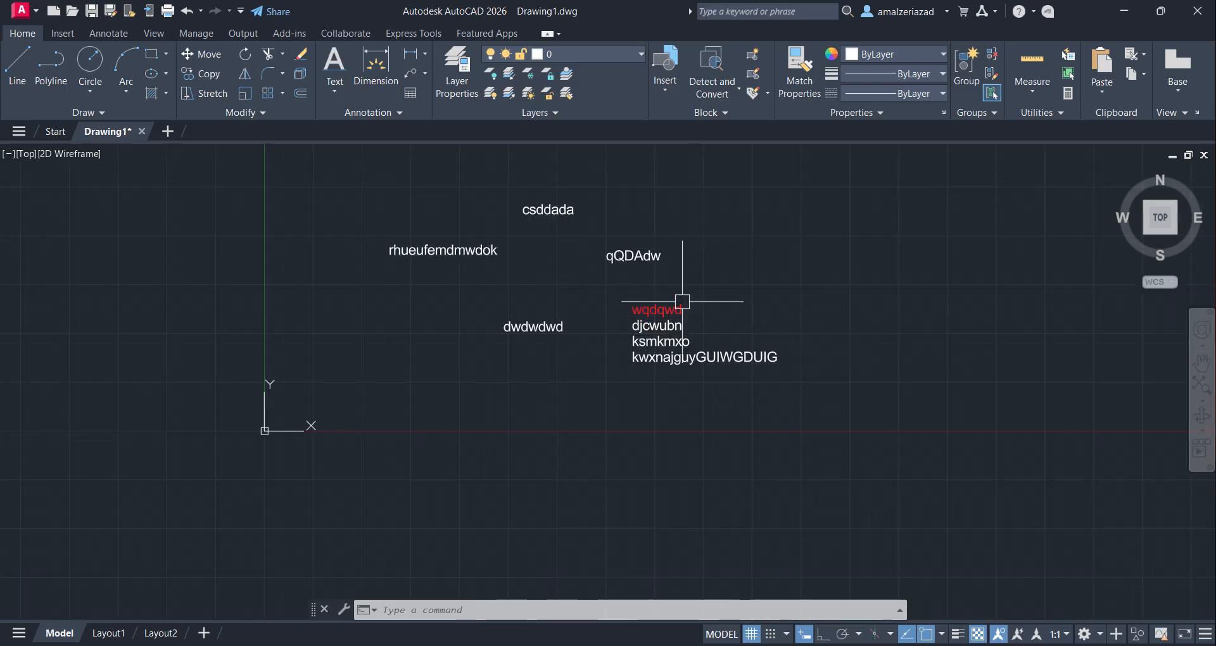
scroll(526, 354, "down", 4)
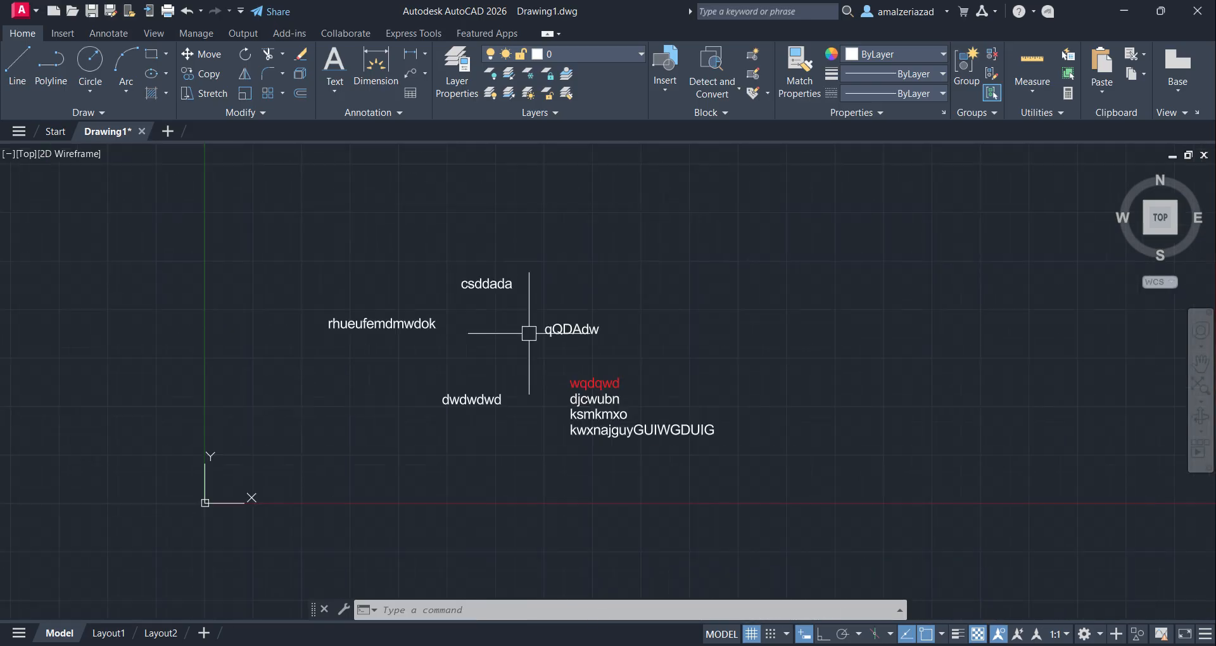
- Set the Standard text style's font to Bahnschrift SemiBold SemiConden, apply it and check the existing texts
mouse_move(570, 338)
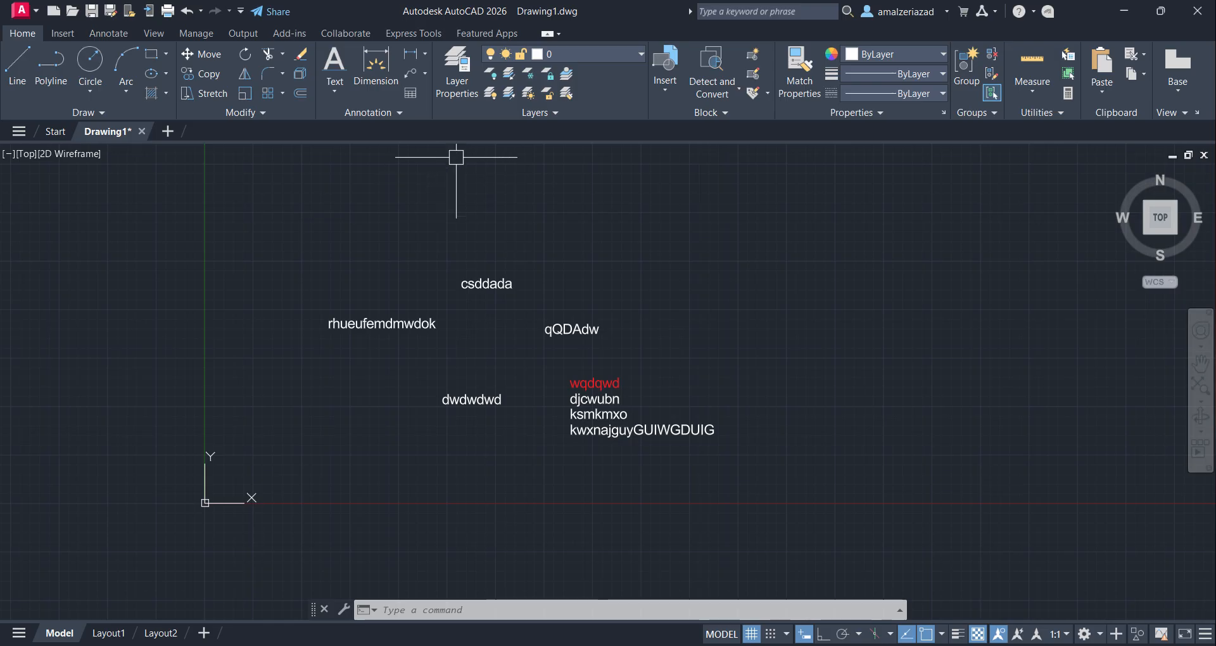
left_click(360, 114)
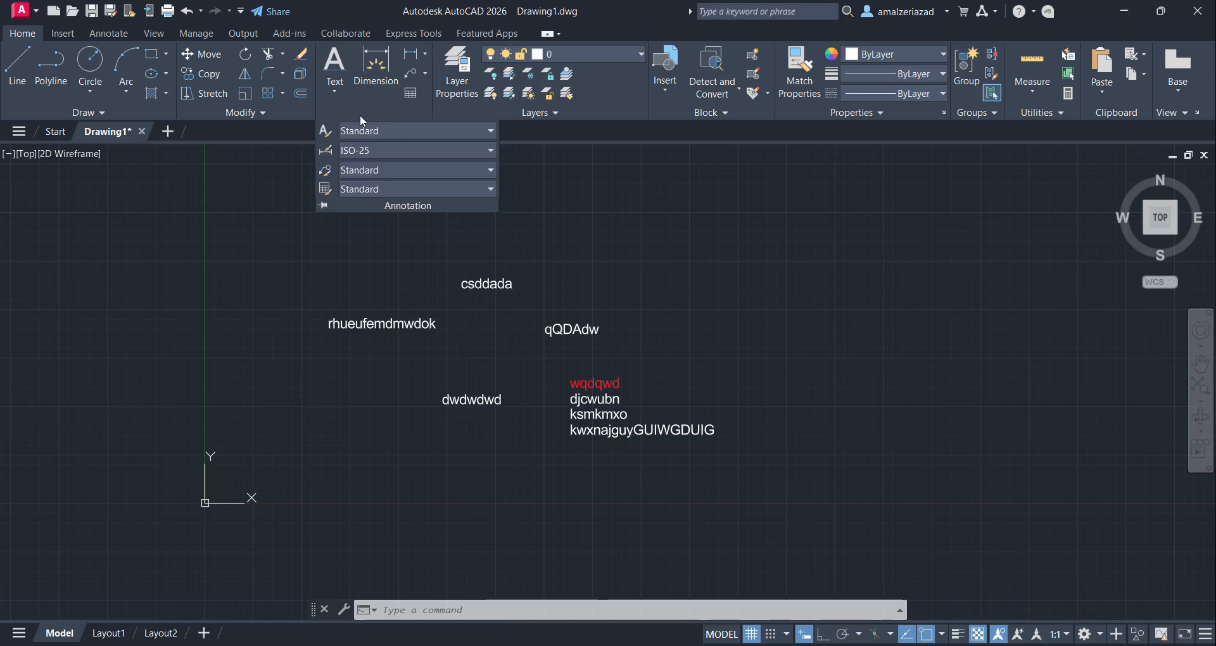
left_click(326, 131)
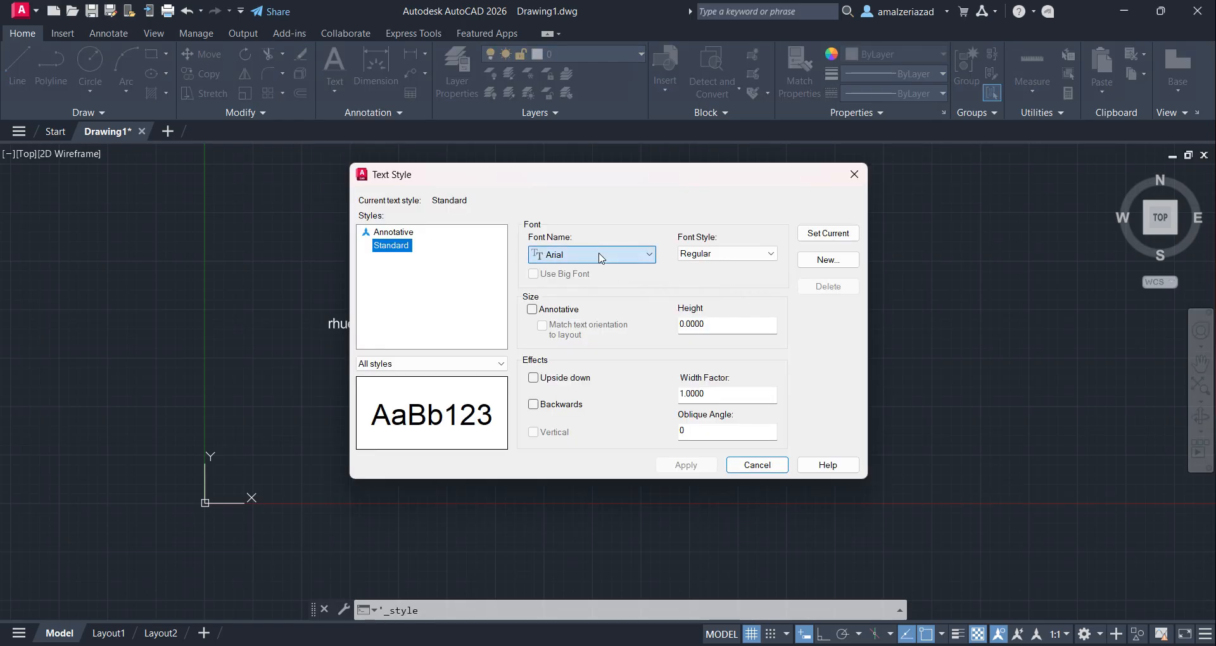
left_click(599, 254)
scroll(579, 430, "down", 5)
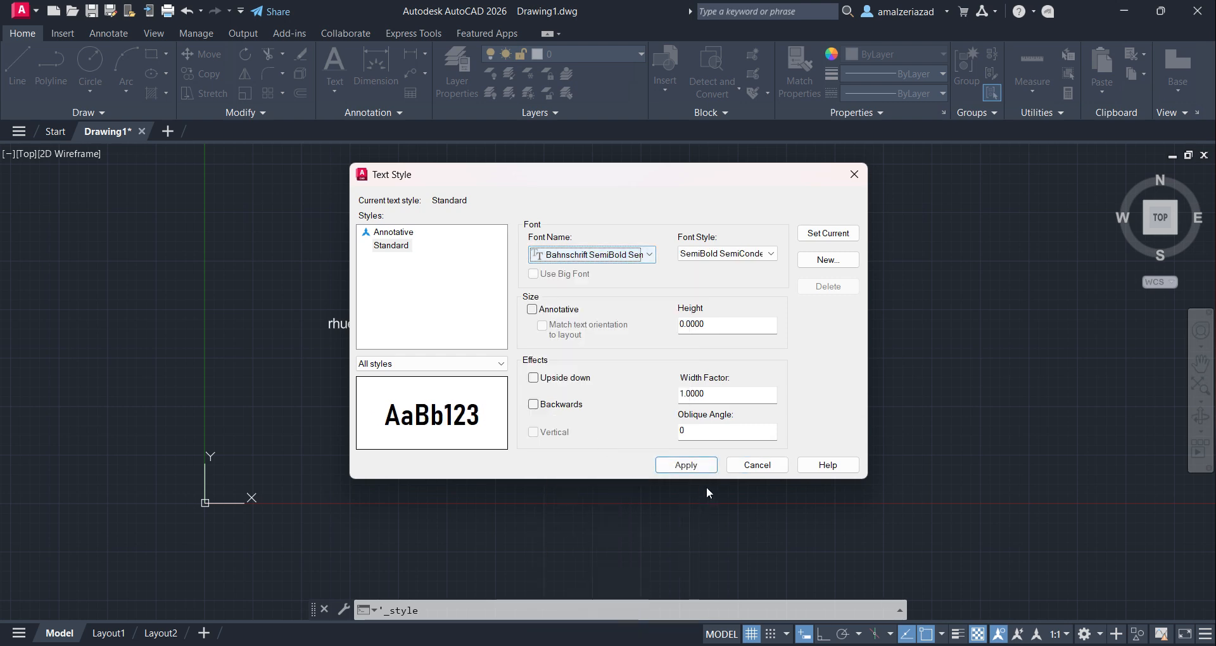
left_click(580, 412)
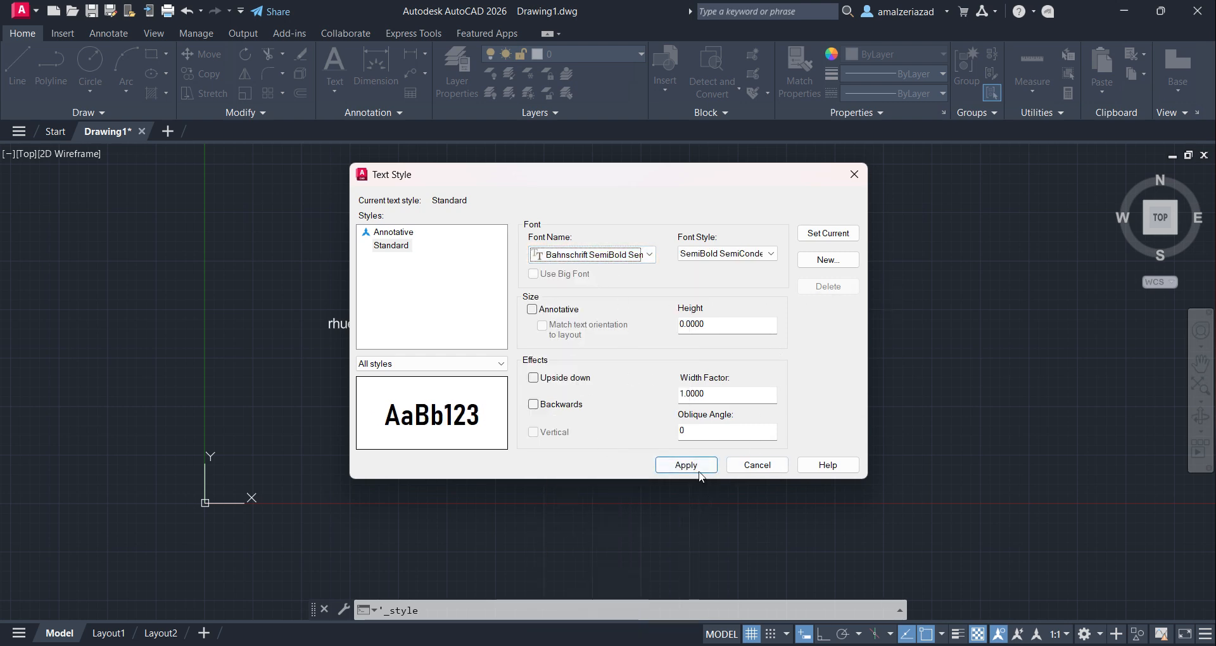
left_click(697, 468)
left_click(758, 466)
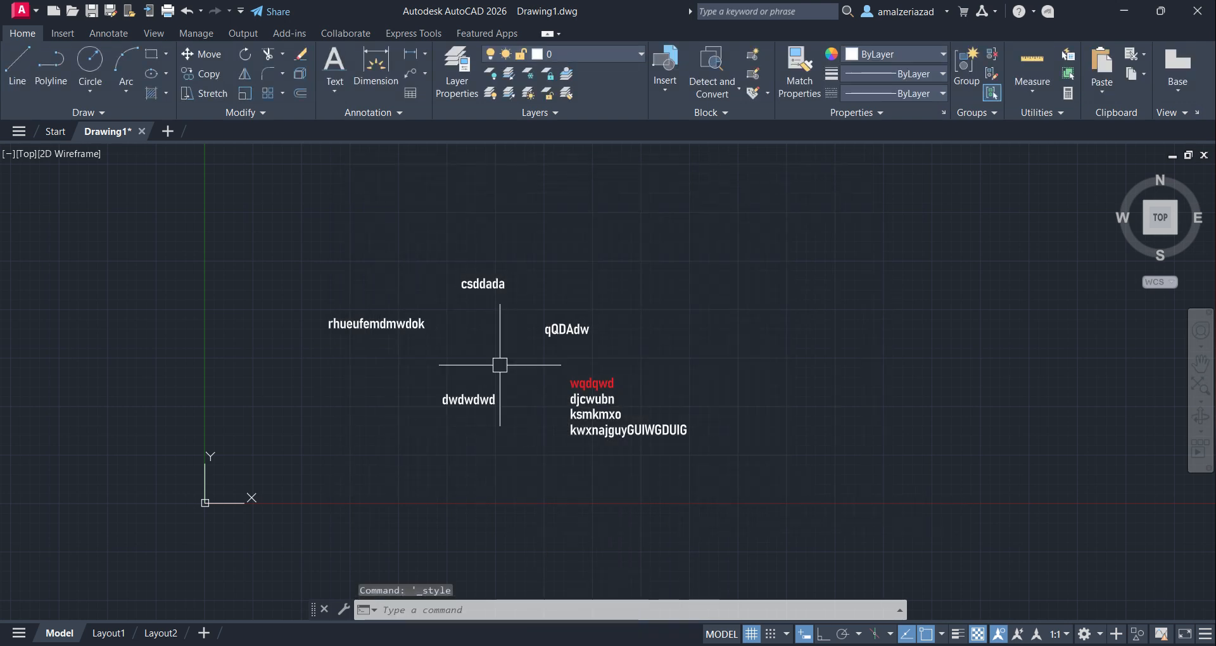
scroll(612, 413, "up", 6)
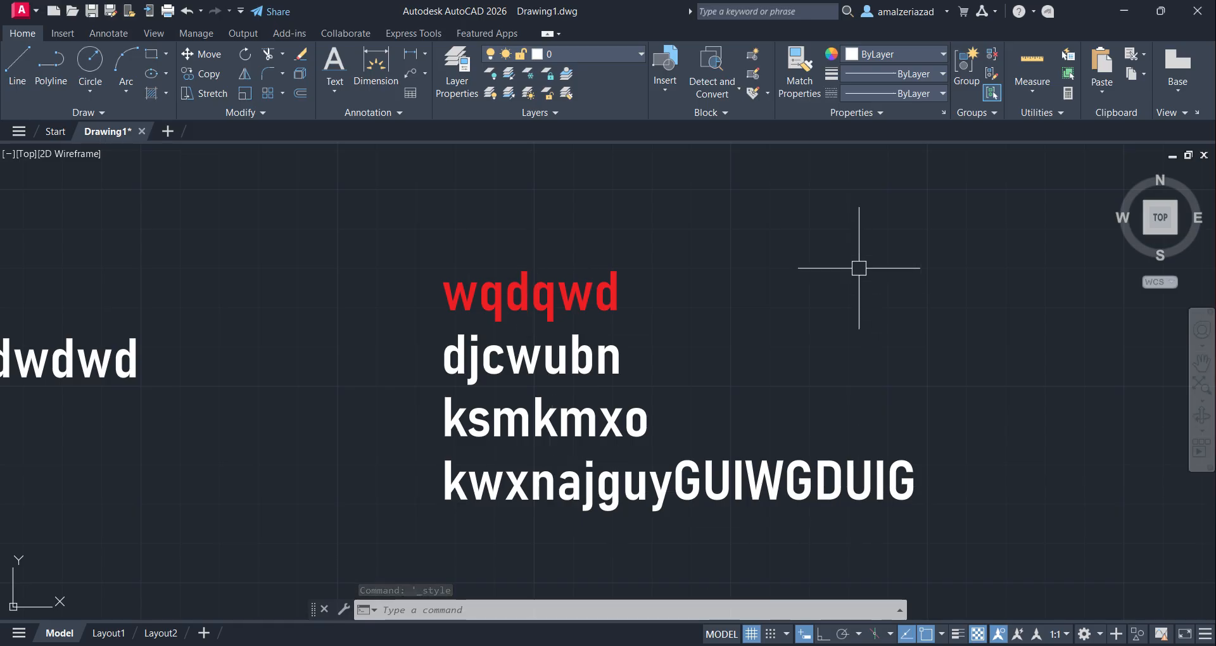
scroll(859, 268, "down", 8)
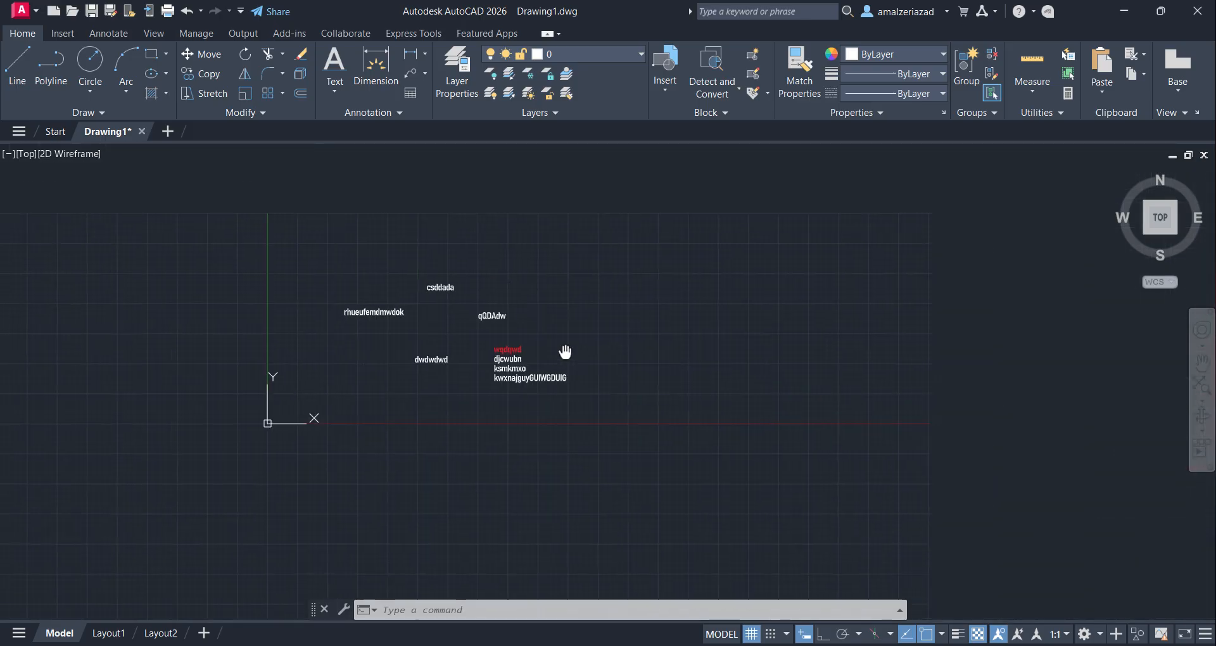
- Create a multiline text box in the empty area beyond the stacked lines and enter "DBSHJDBHJHJUAGGUWHINWQKM"
scroll(550, 358, "up", 7)
middle_click_drag(544, 311, 382, 276)
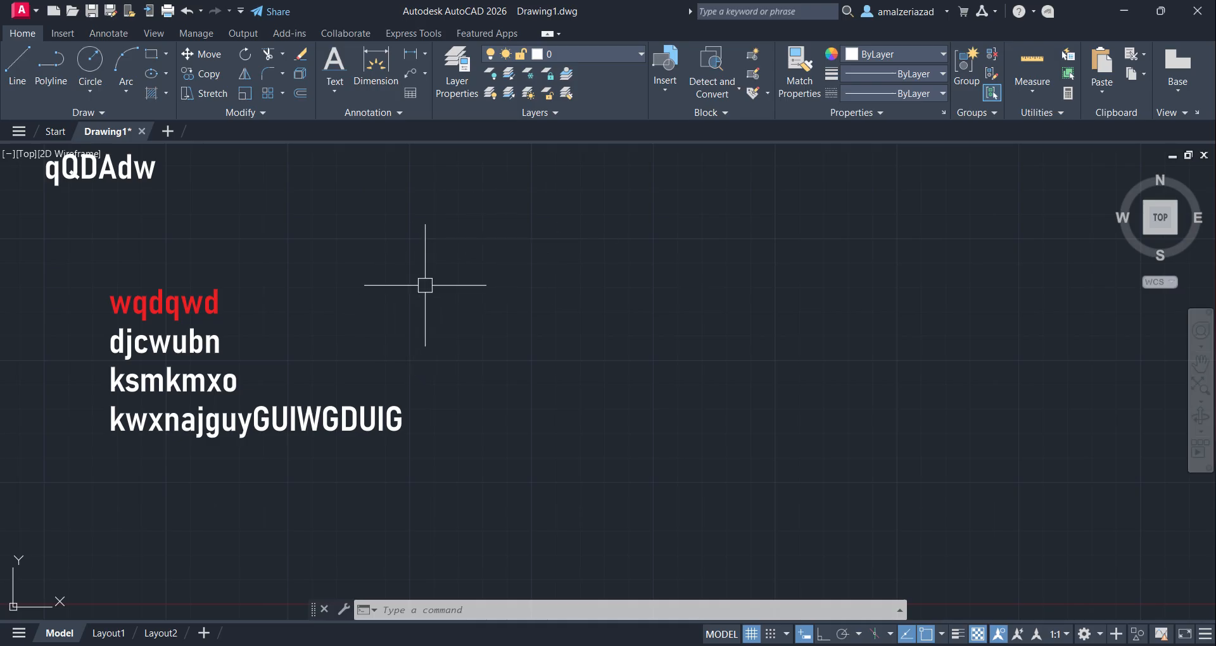
left_click(338, 82)
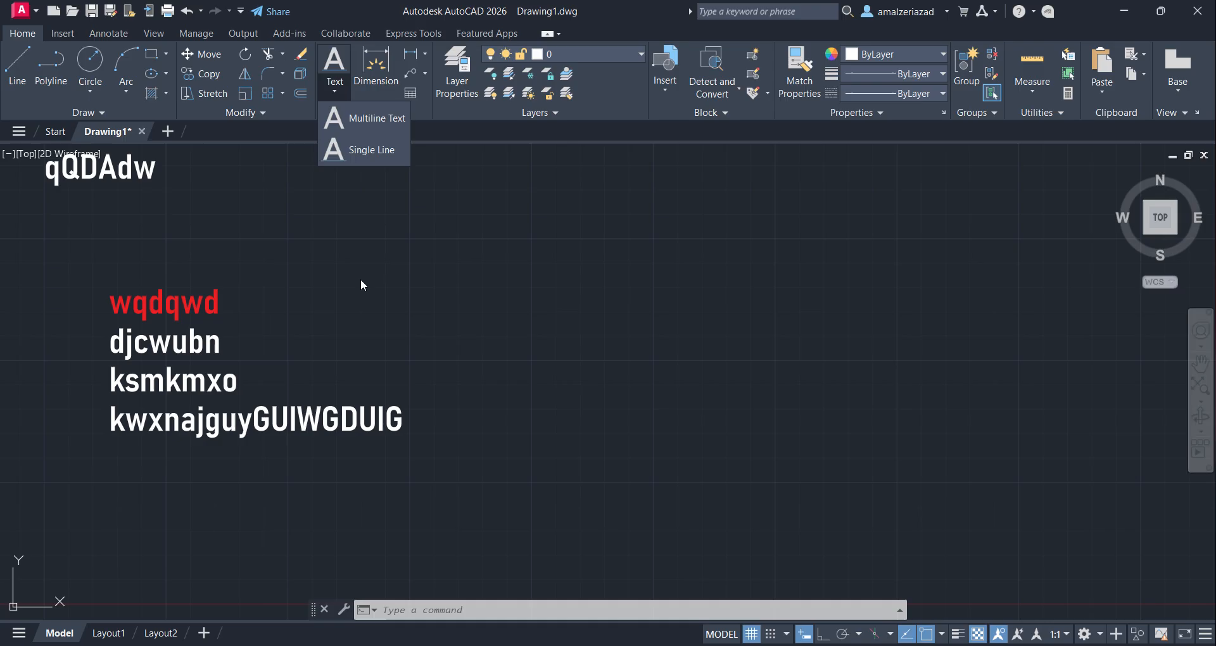
left_click(384, 124)
middle_click_drag(589, 272, 372, 361)
scroll(418, 279, "down", 3)
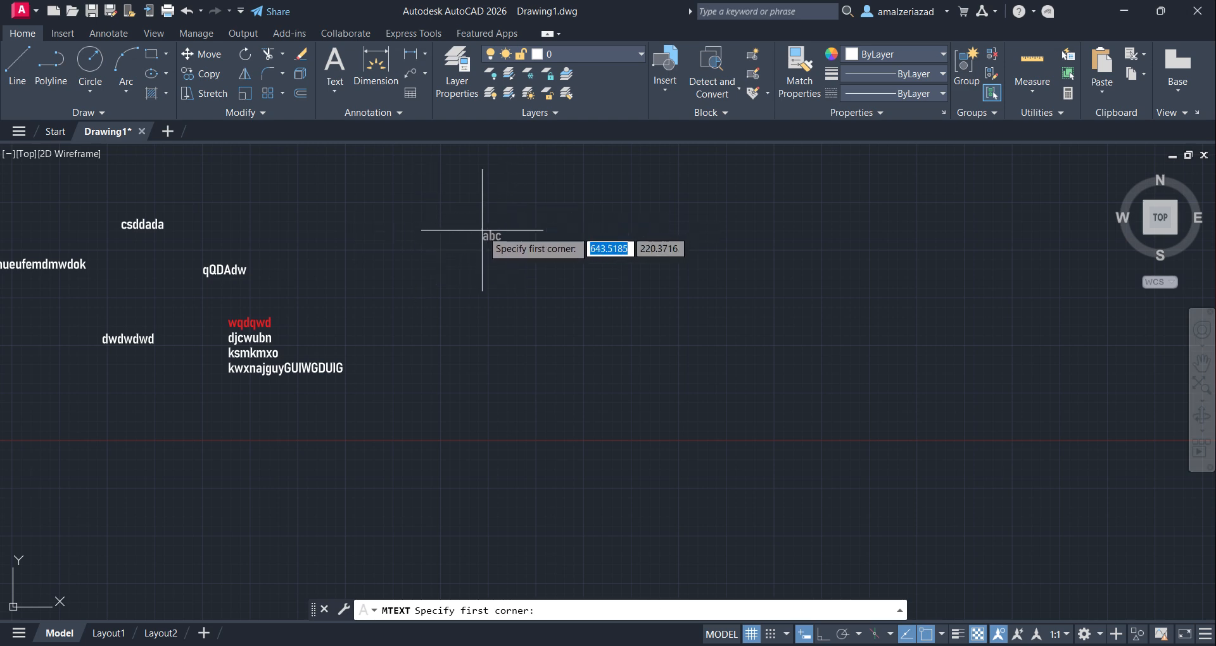
scroll(483, 230, "up", 2)
left_click(345, 240)
scroll(745, 349, "down", 2)
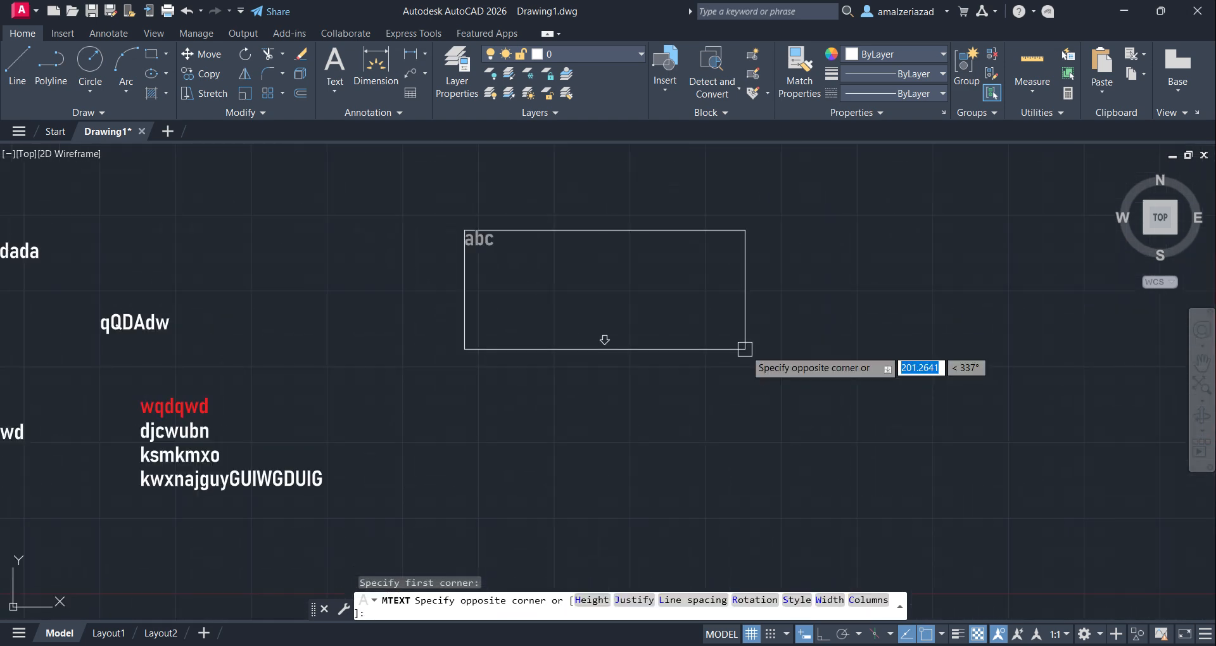
left_click(785, 386)
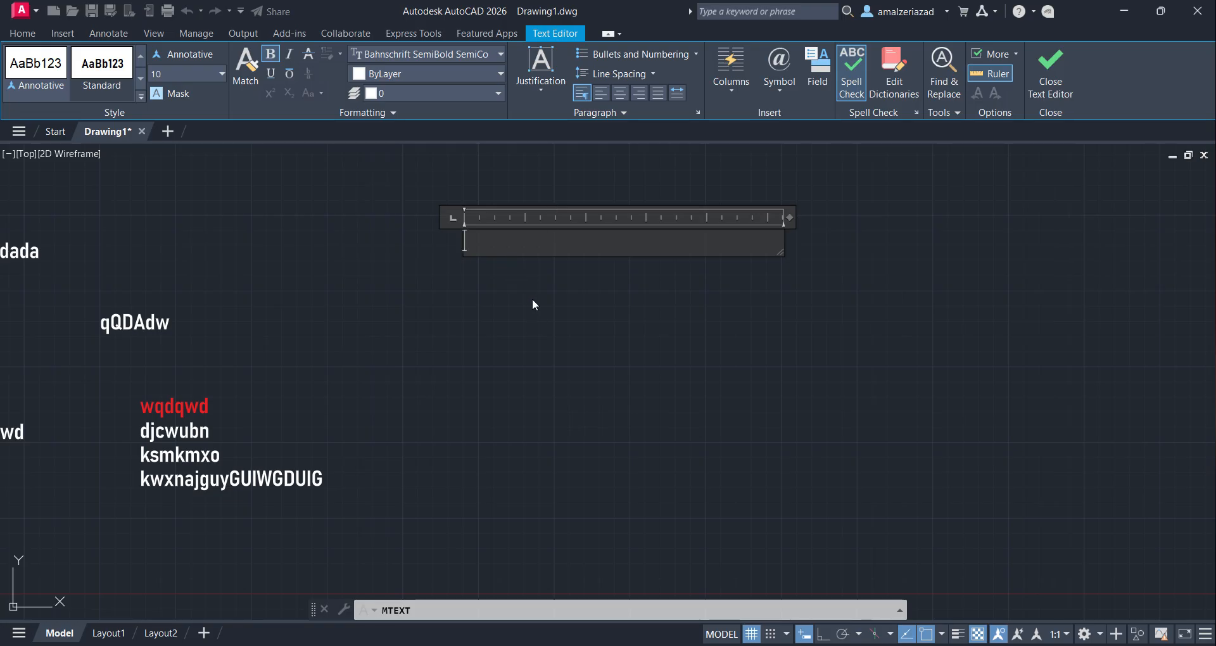
type("DBSHJDBHJHJUAGGUWHINWQKM")
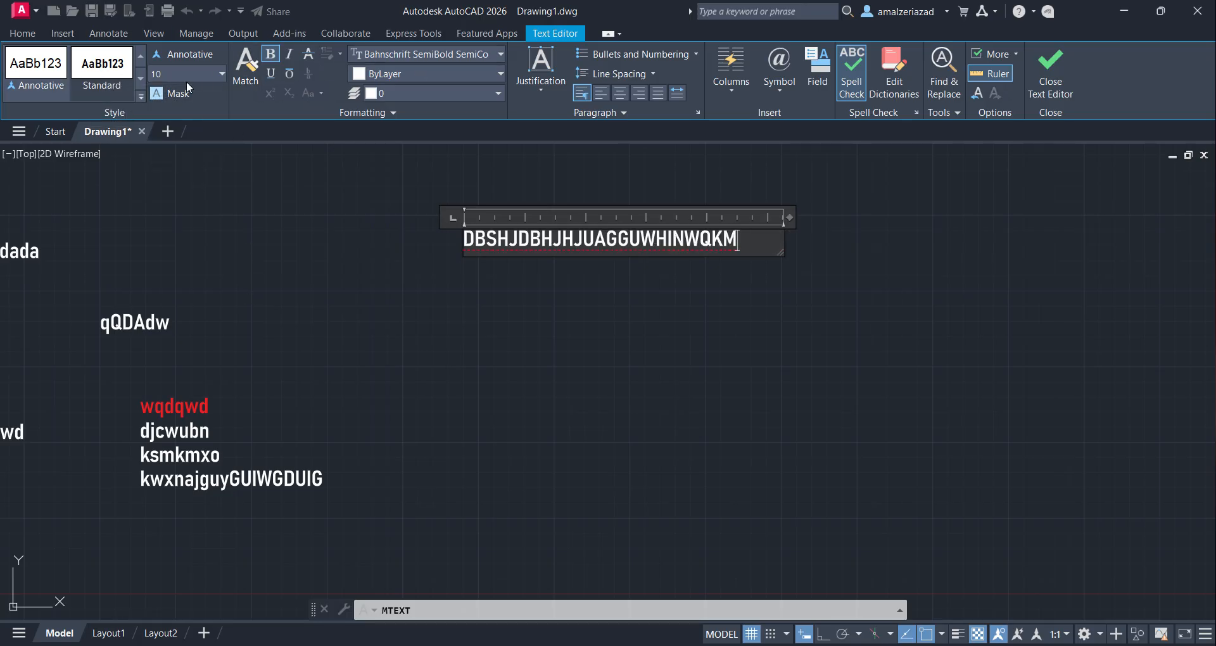
- Set the text height of the leading letters "DBSHJDBH" in the multiline text to 25
left_click(700, 243)
left_click_drag(529, 238, 438, 233)
left_click(547, 238)
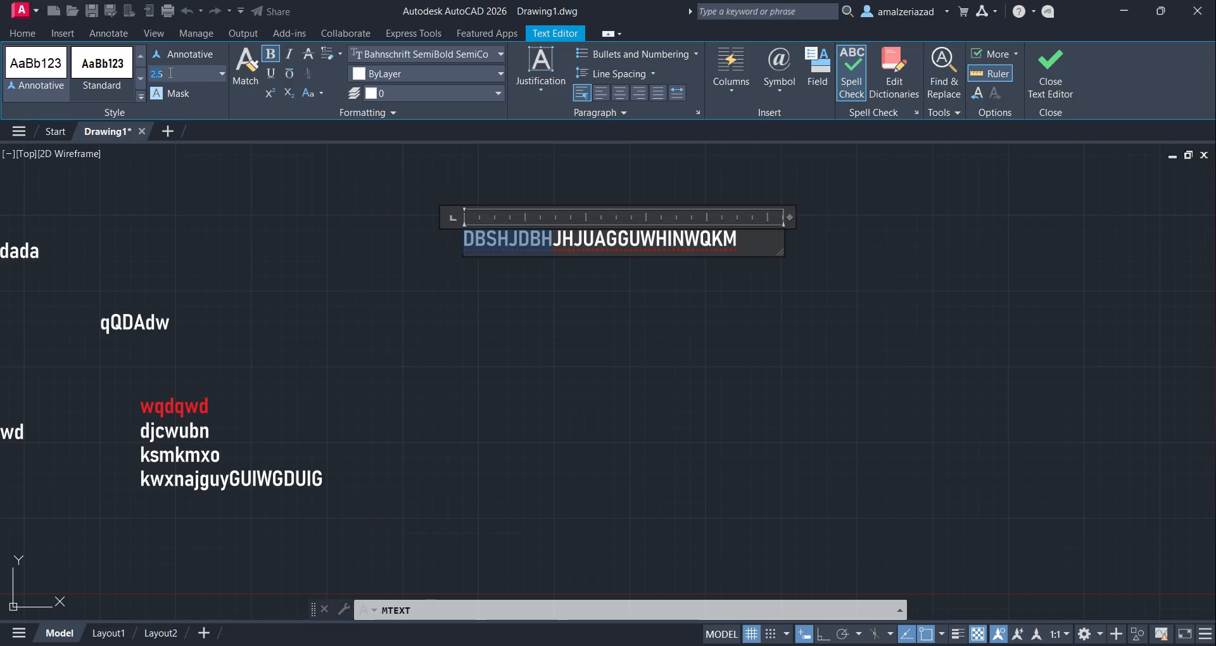
type("25")
key("Return")
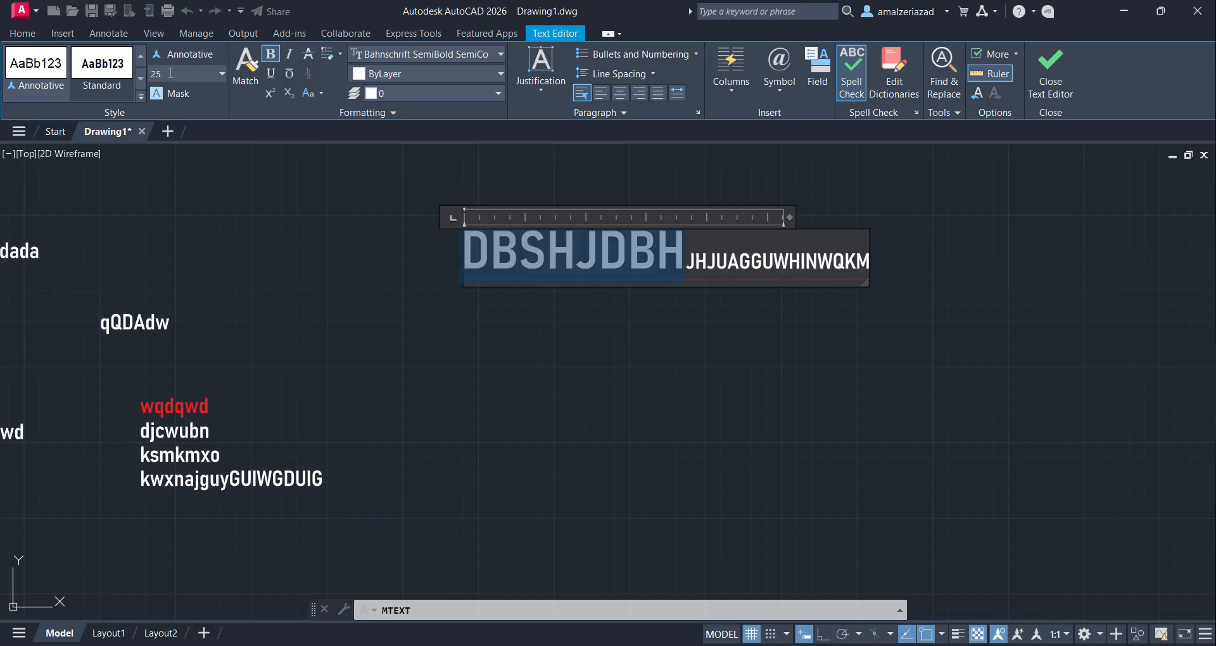
- Colour only the enlarged letters "JD" in the multiline text red (237,31,36)
left_click(728, 279)
left_click_drag(575, 247, 627, 246)
left_click(402, 76)
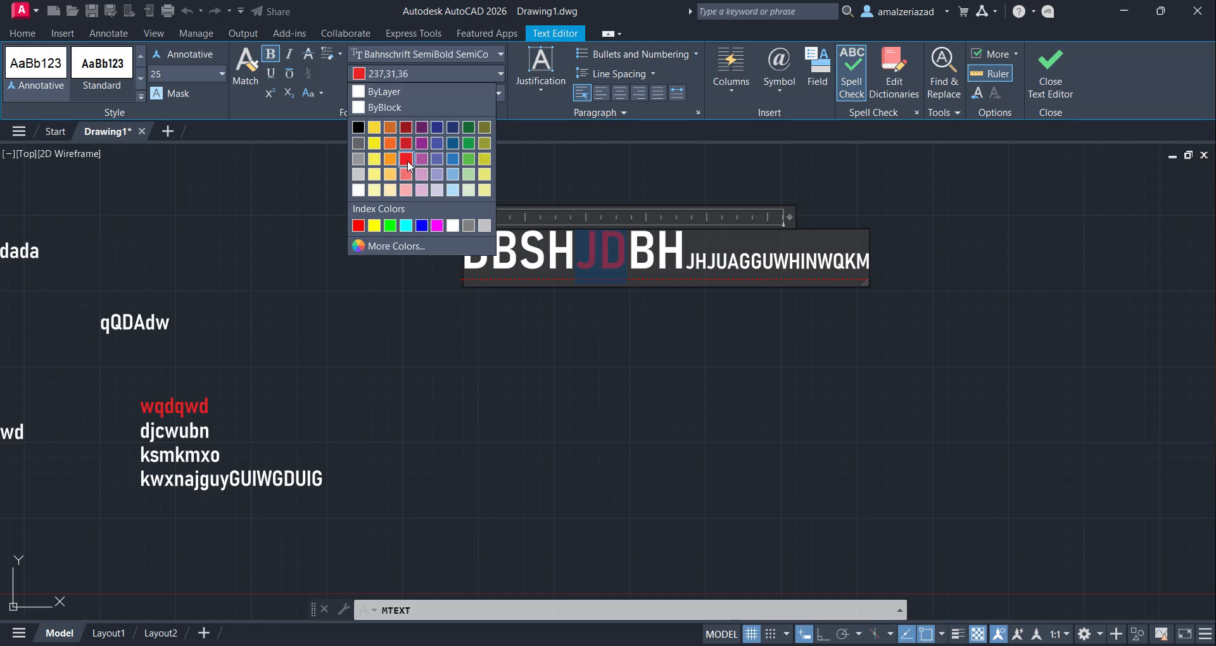
left_click(406, 159)
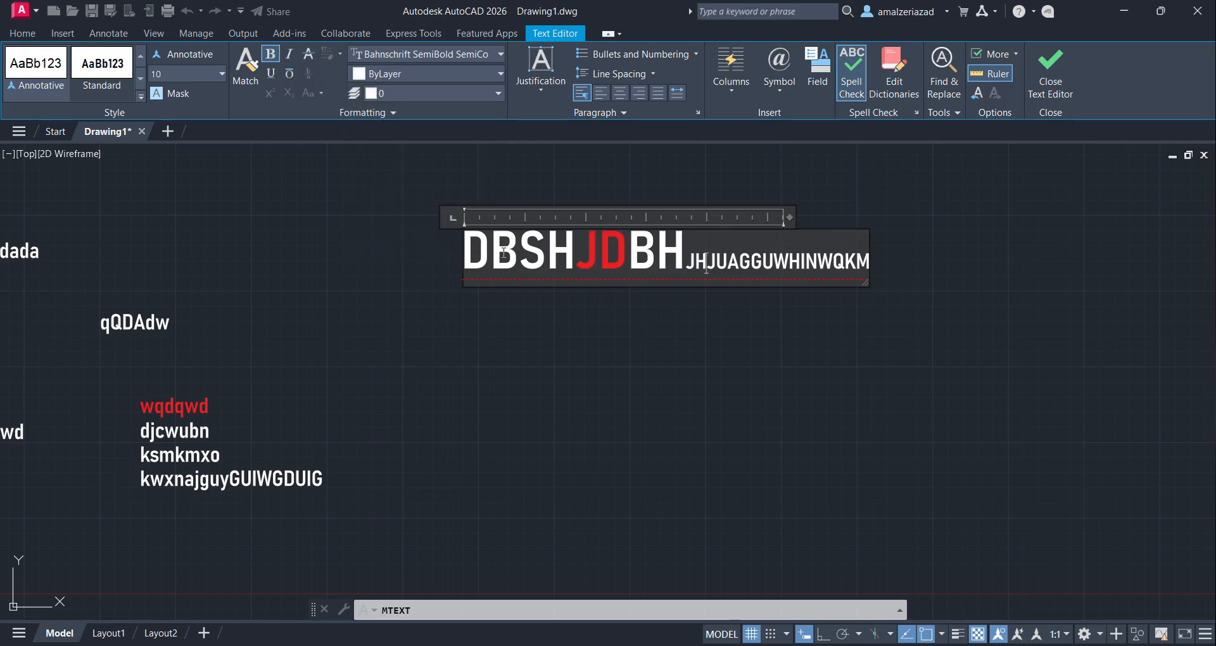
- Change the font of the first two letters, "DB", to Blackadder ITC and clear the letter selection
left_click_drag(518, 253, 459, 253)
left_click(436, 54)
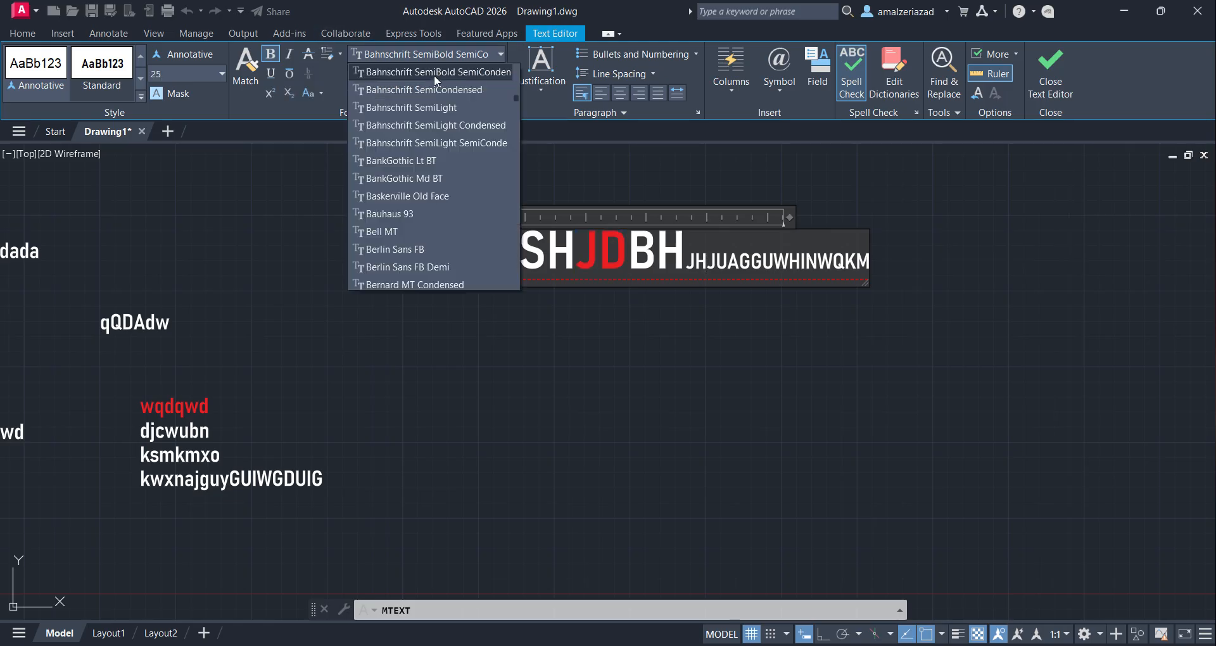
scroll(405, 188, "down", 3)
left_click(394, 198)
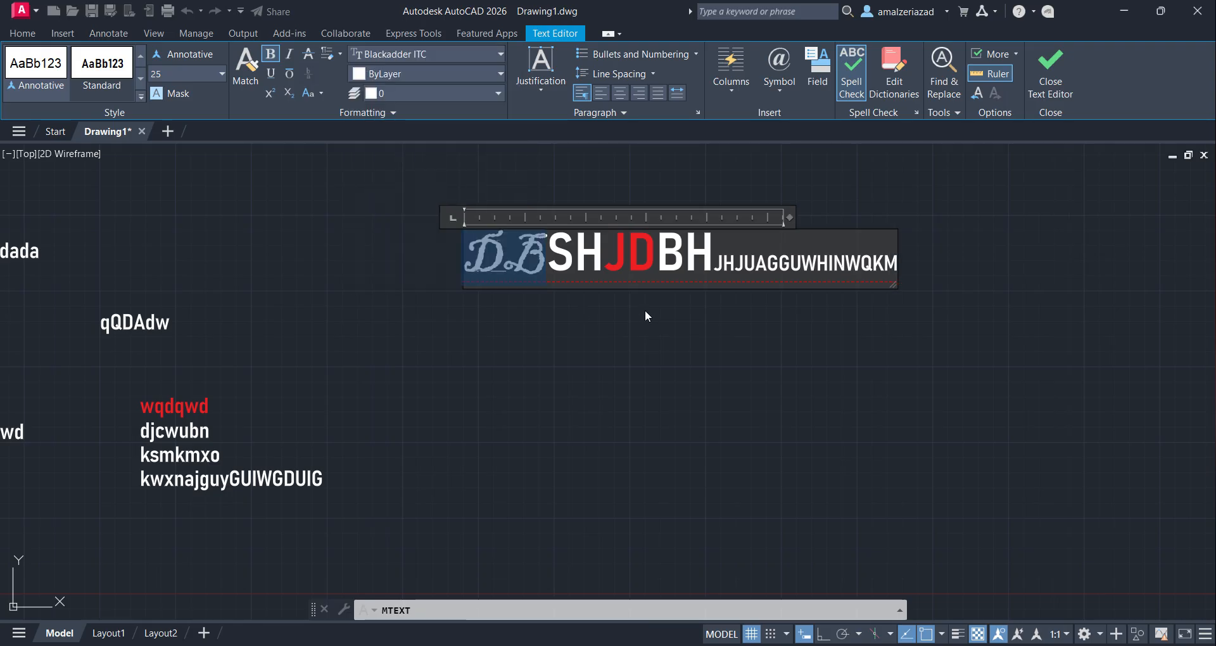
left_click(633, 272)
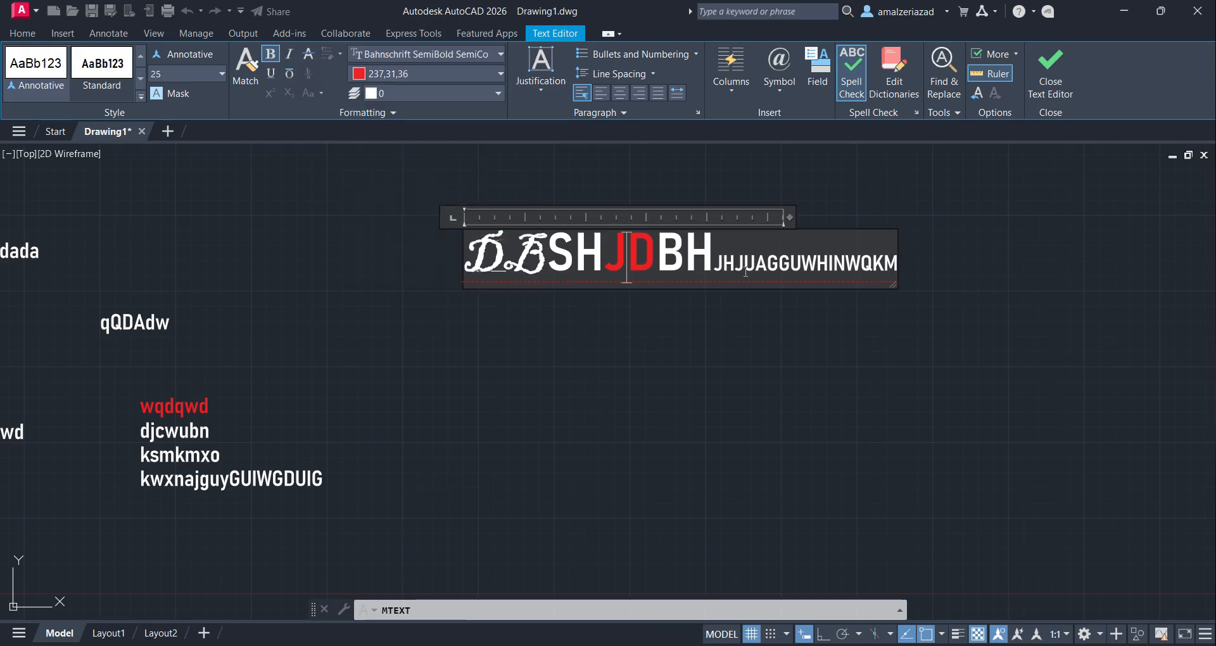
- Remove bold from the letters "JUAGGUWH" in the multiline text and make them italic with strikethrough
scroll(720, 271, "up", 1)
left_click_drag(741, 259, 890, 277)
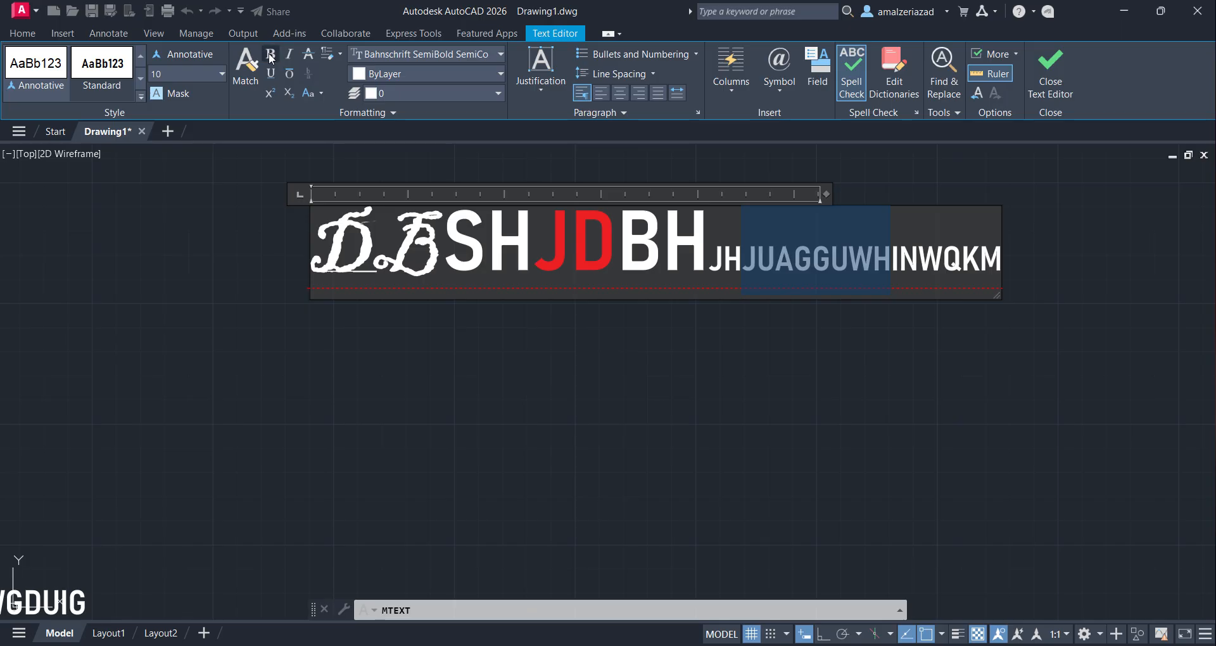
left_click(290, 54)
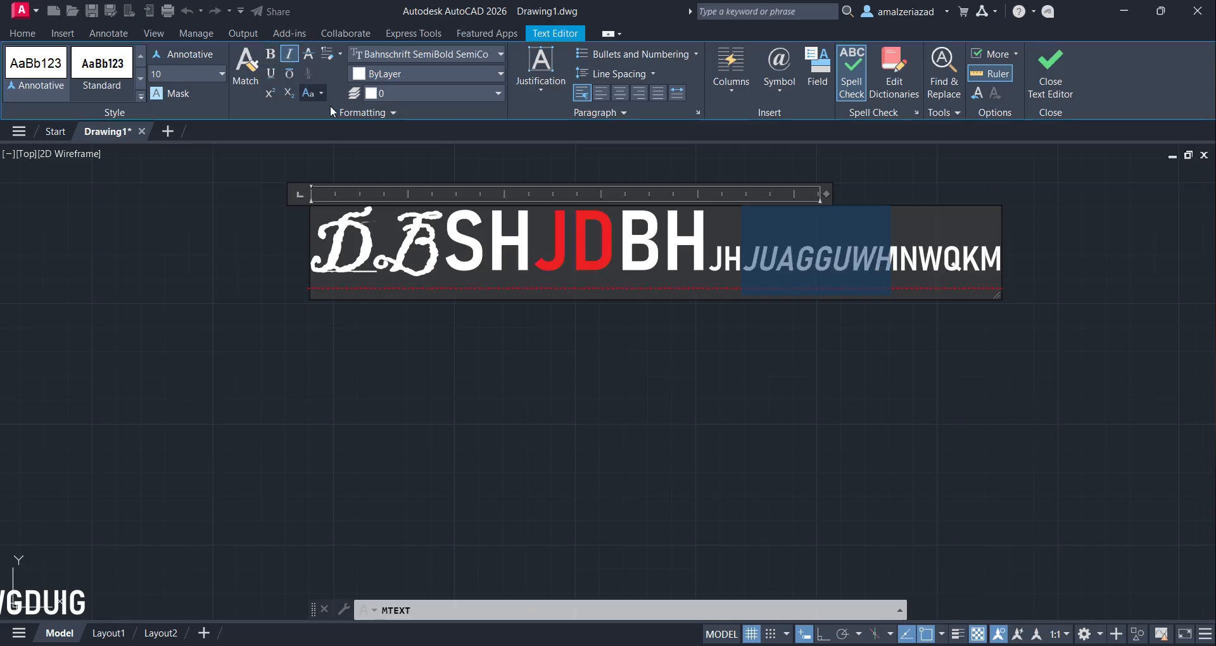
left_click(313, 55)
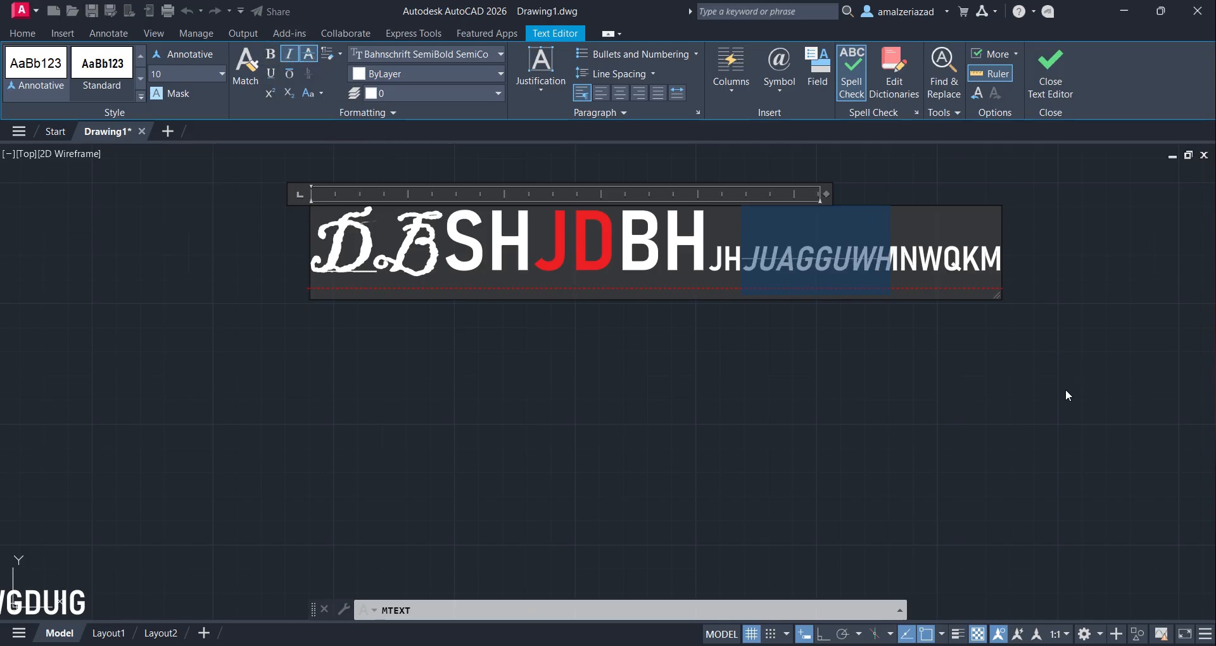
left_click(946, 263)
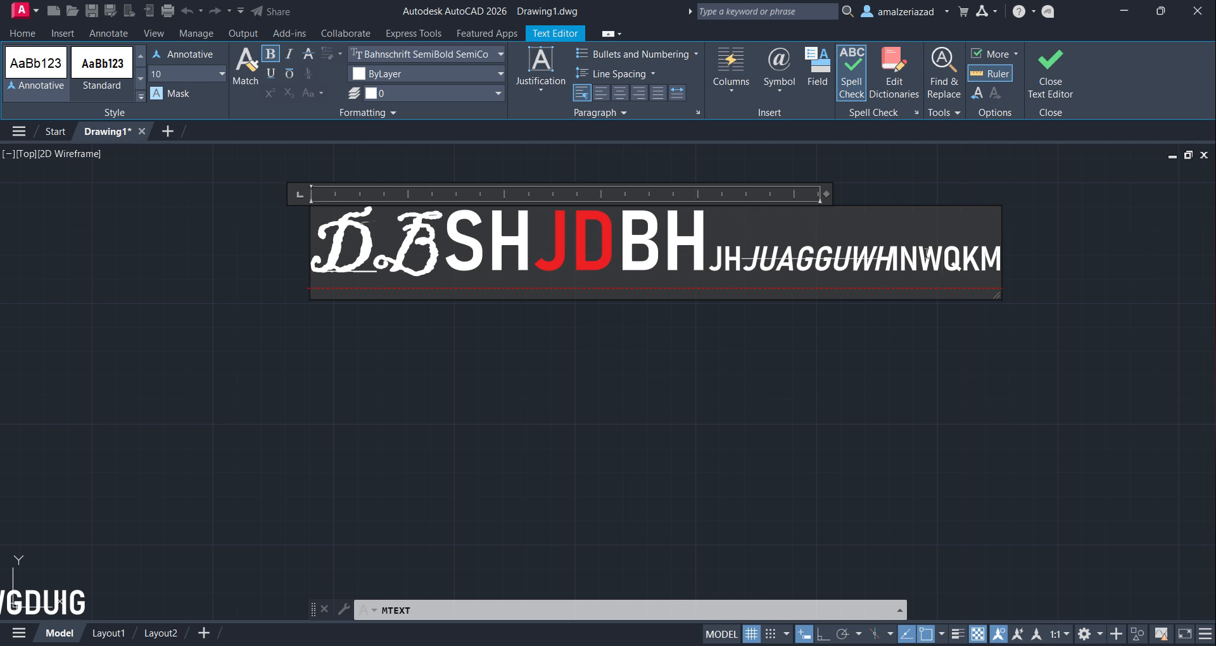
- Colour the letters "WQK" near the end of the multiline text orange
left_click_drag(928, 253, 982, 256)
left_click(408, 73)
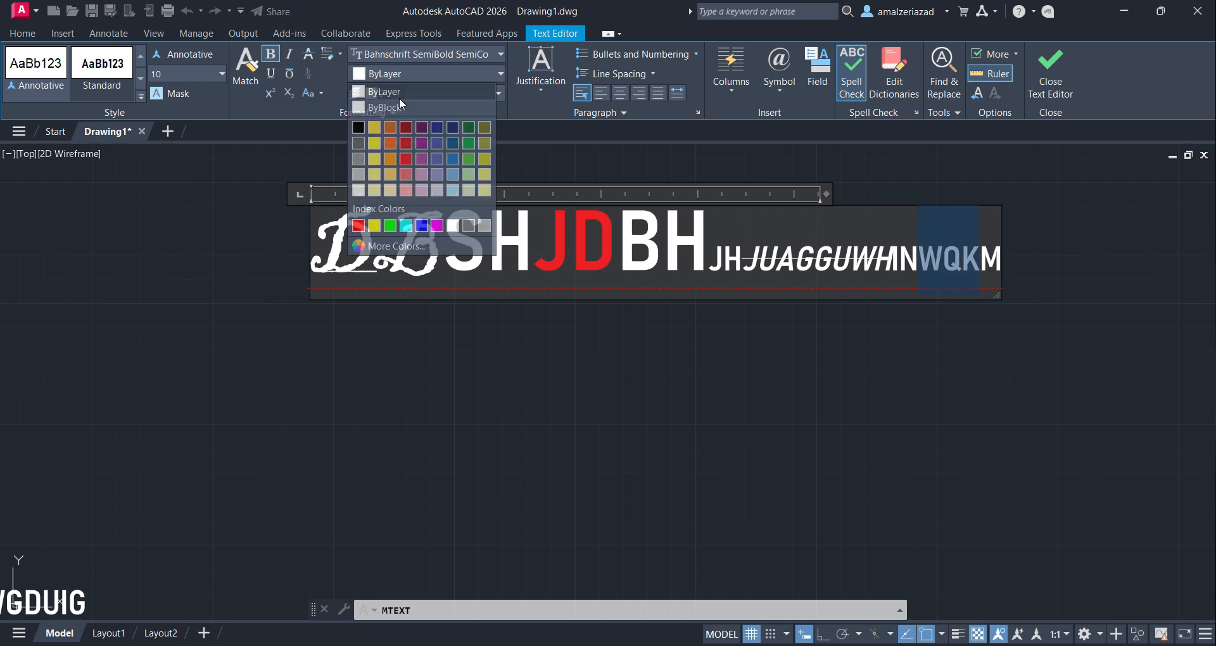
left_click(410, 146)
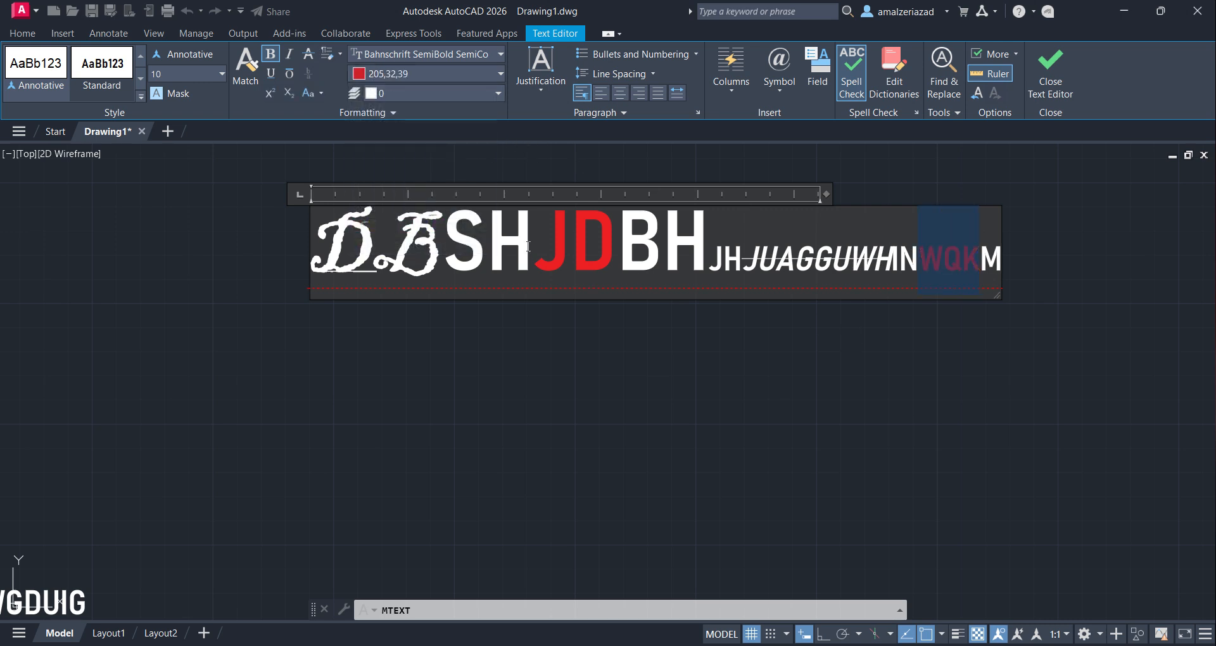
left_click(359, 78)
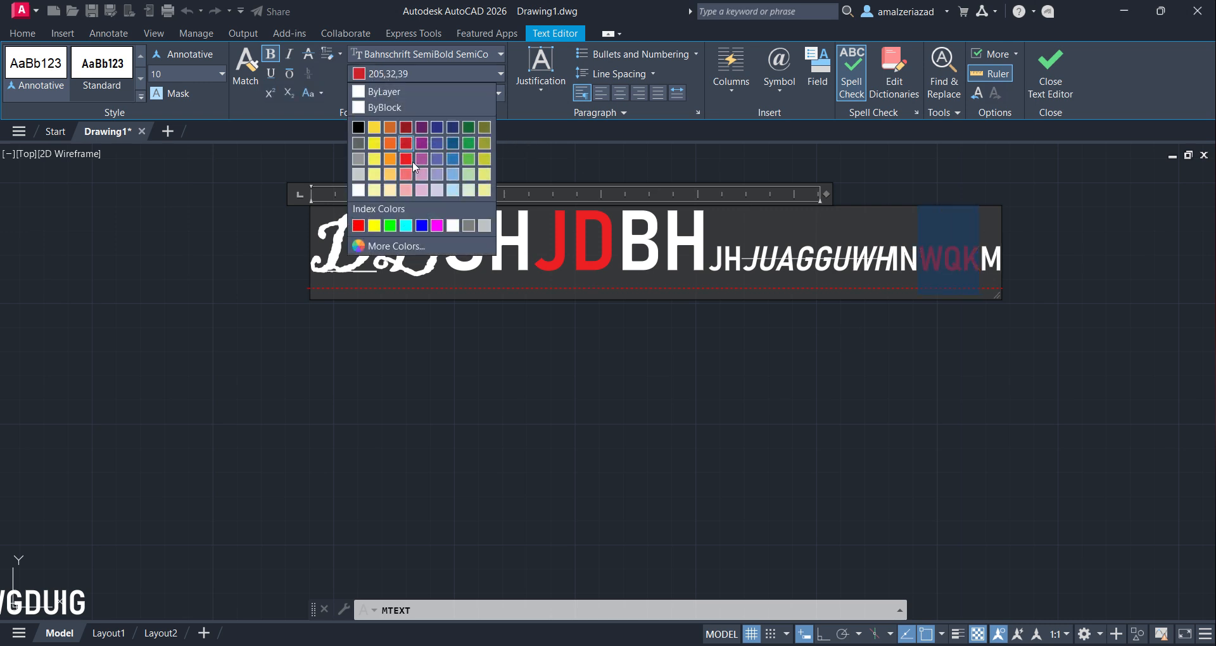
left_click(390, 128)
- Add an overline to the letters "WH" in the multiline text and finish editing it
left_click(813, 260)
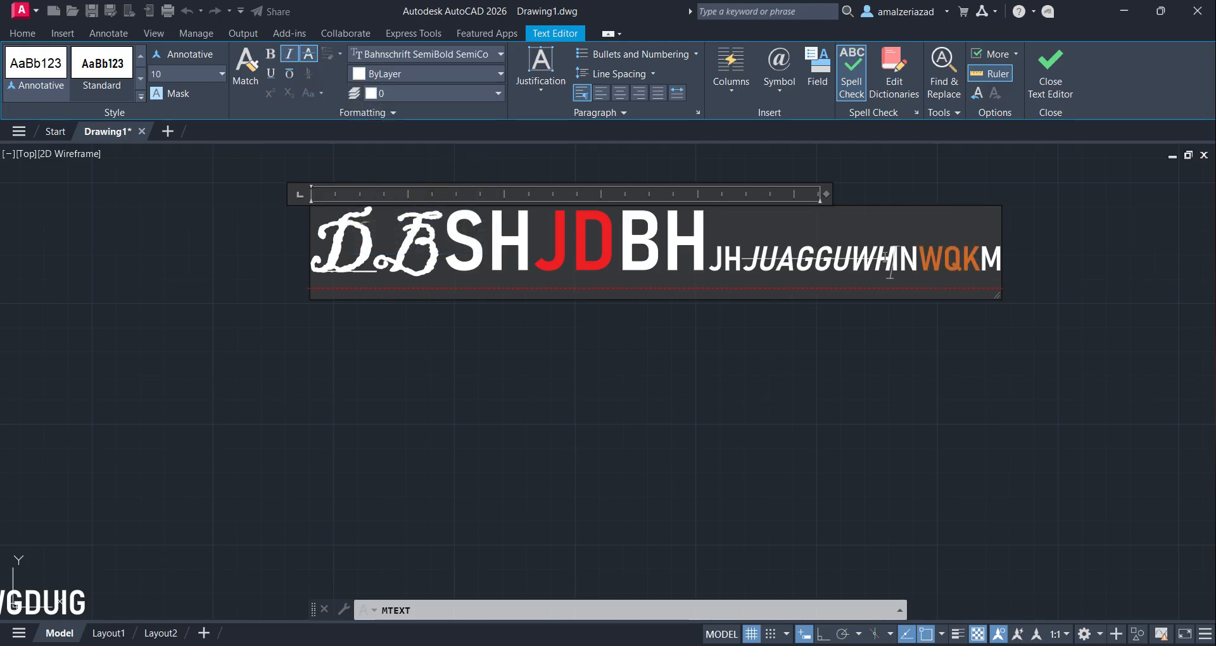
key("shift+Left")
key("shift+Left")
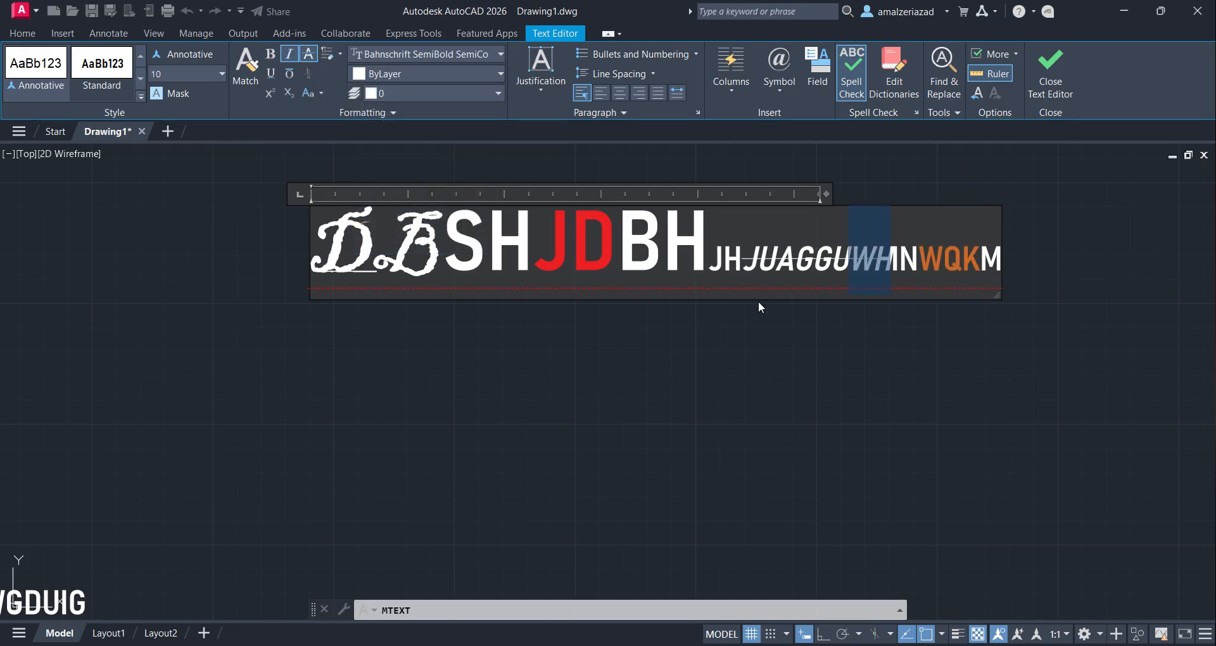
left_click(291, 76)
left_click(806, 412)
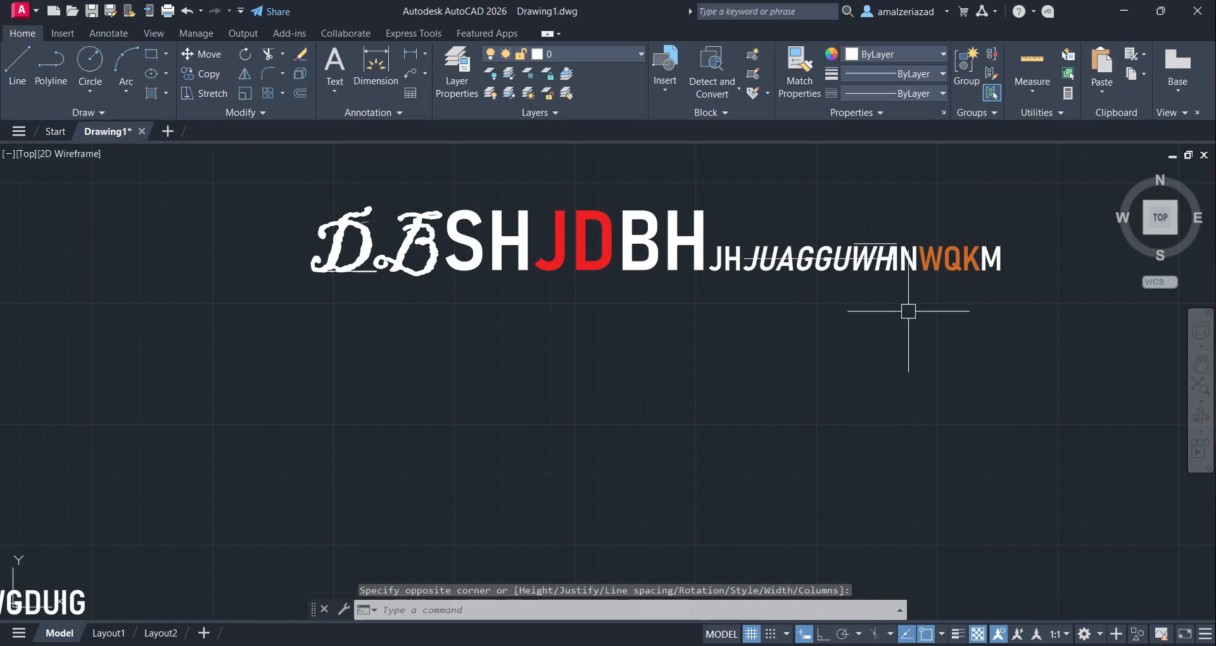
- Replace the letters "cw" with "AADDD" in the single-line text "djcwubn" and end the text editing command
middle_click_drag(611, 293, 380, 366)
scroll(380, 367, "down", 5)
scroll(515, 288, "up", 2)
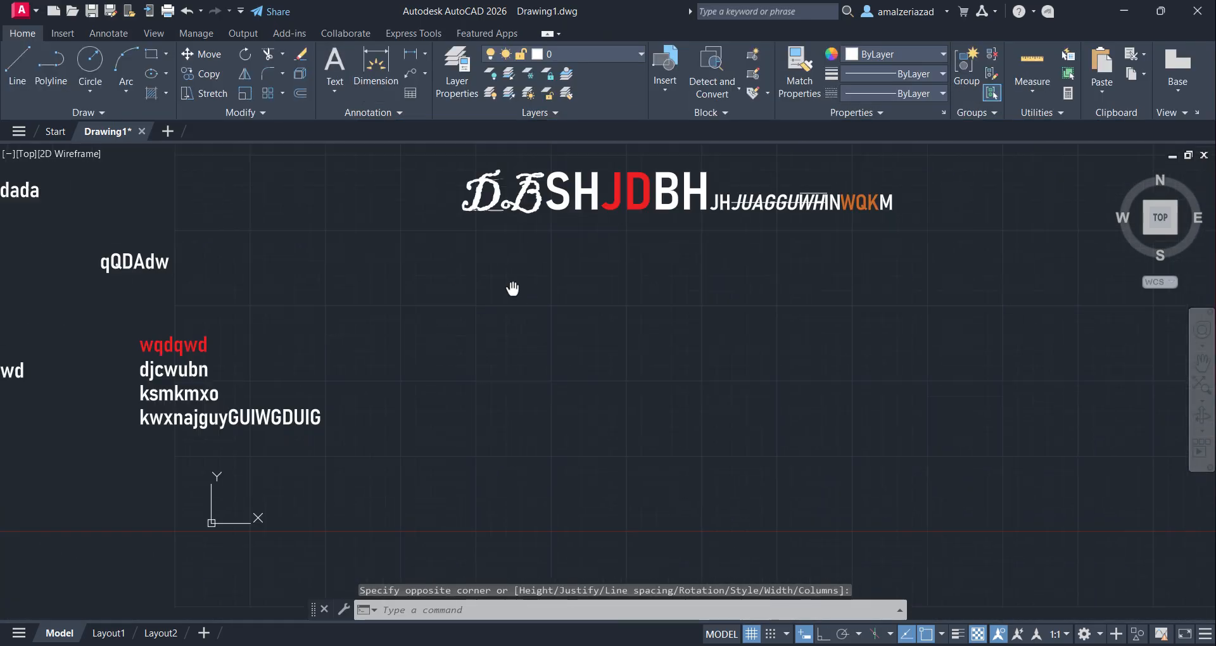
scroll(248, 371, "up", 1)
scroll(248, 372, "up", 2)
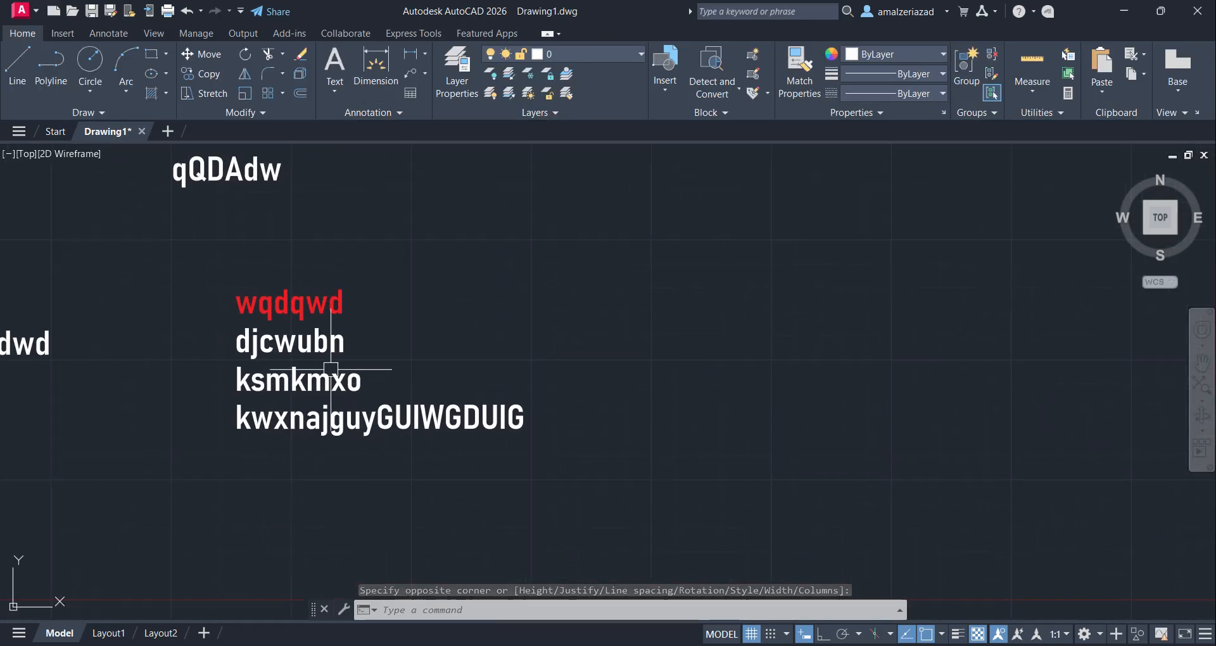
left_click(290, 342)
double_click(314, 347)
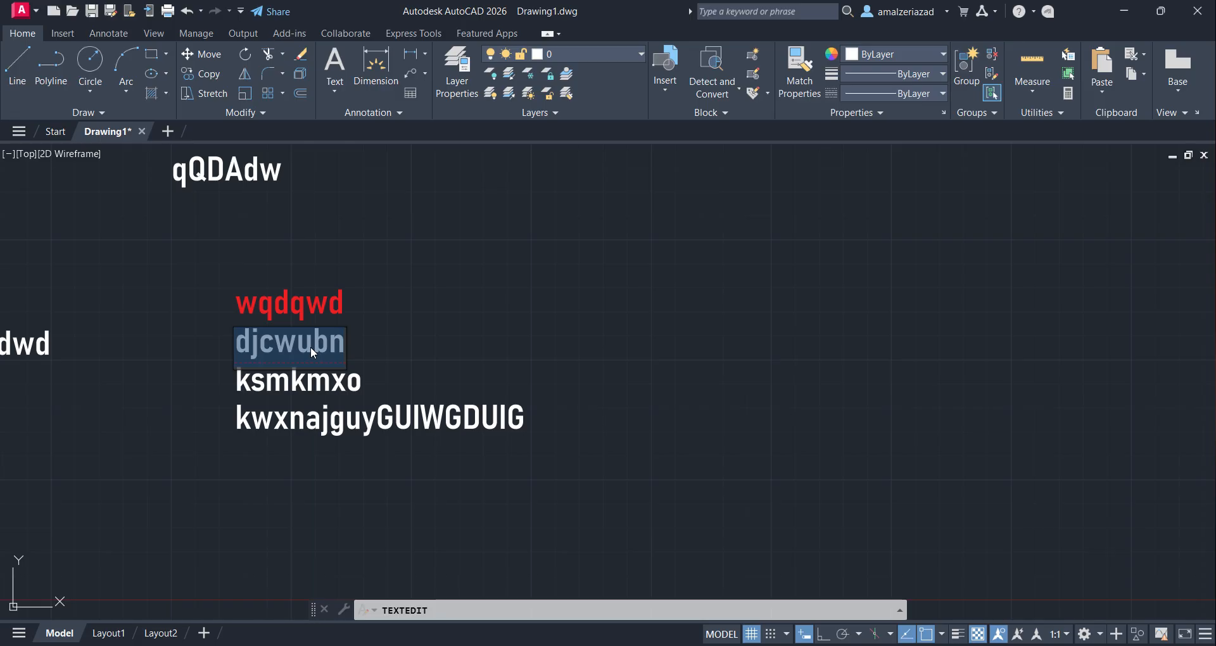
left_click_drag(260, 349, 303, 356)
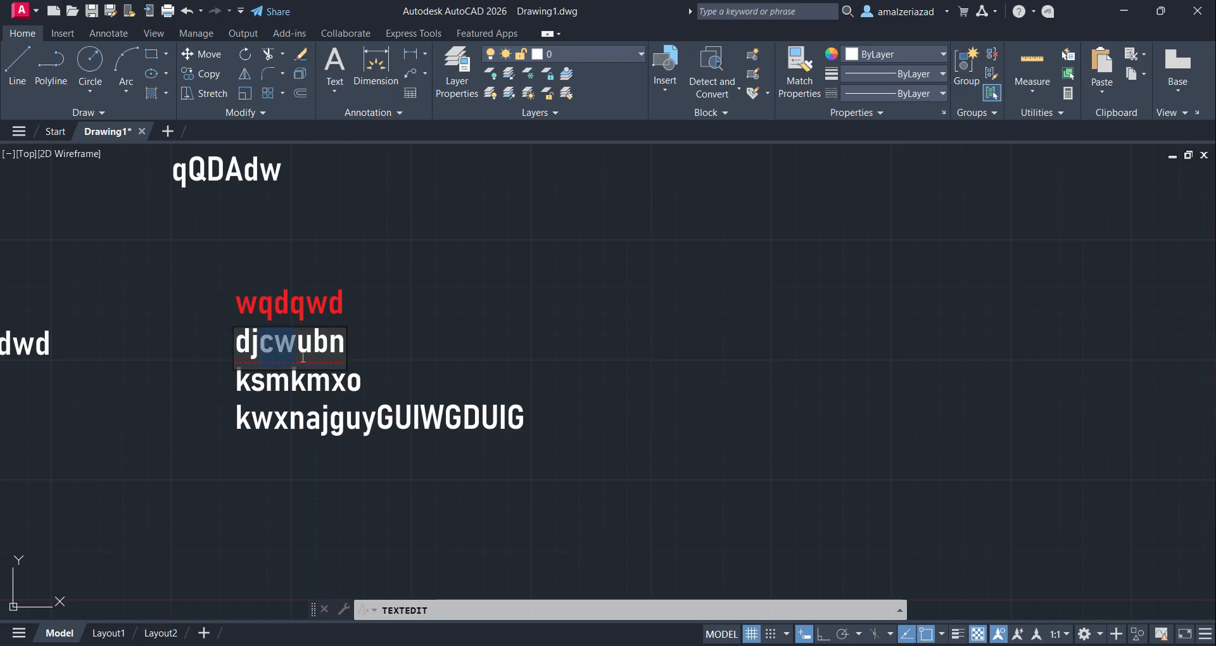
type("AADDD")
left_click(529, 307)
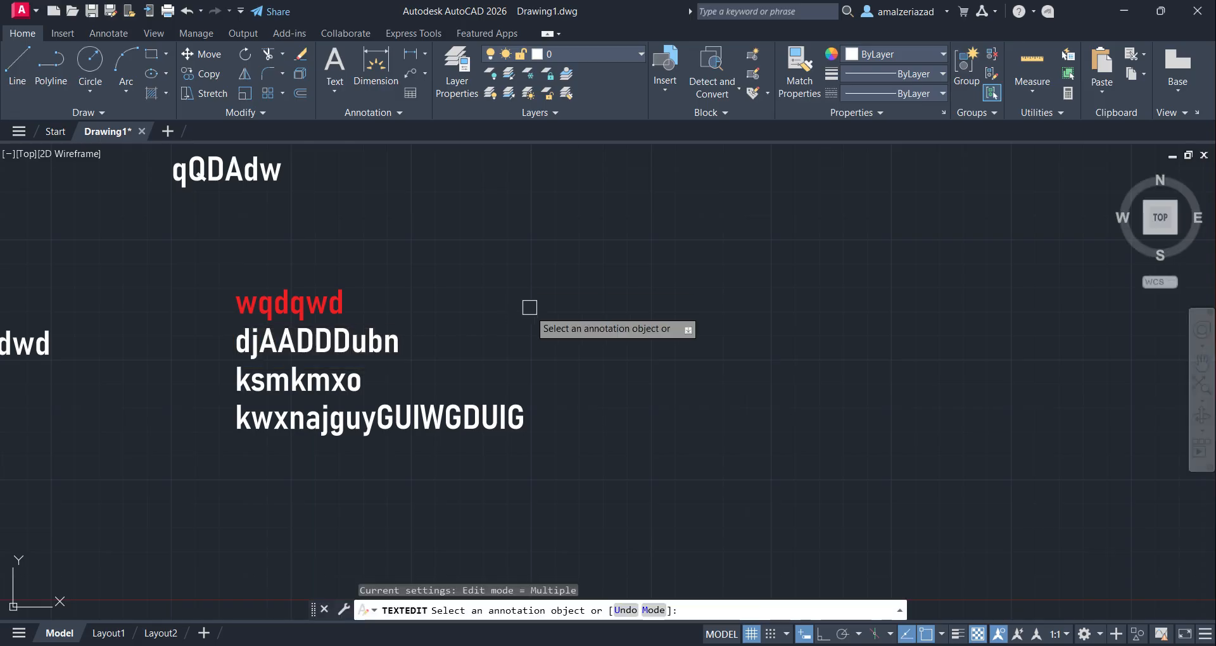
scroll(529, 307, "down", 5)
scroll(505, 356, "up", 5)
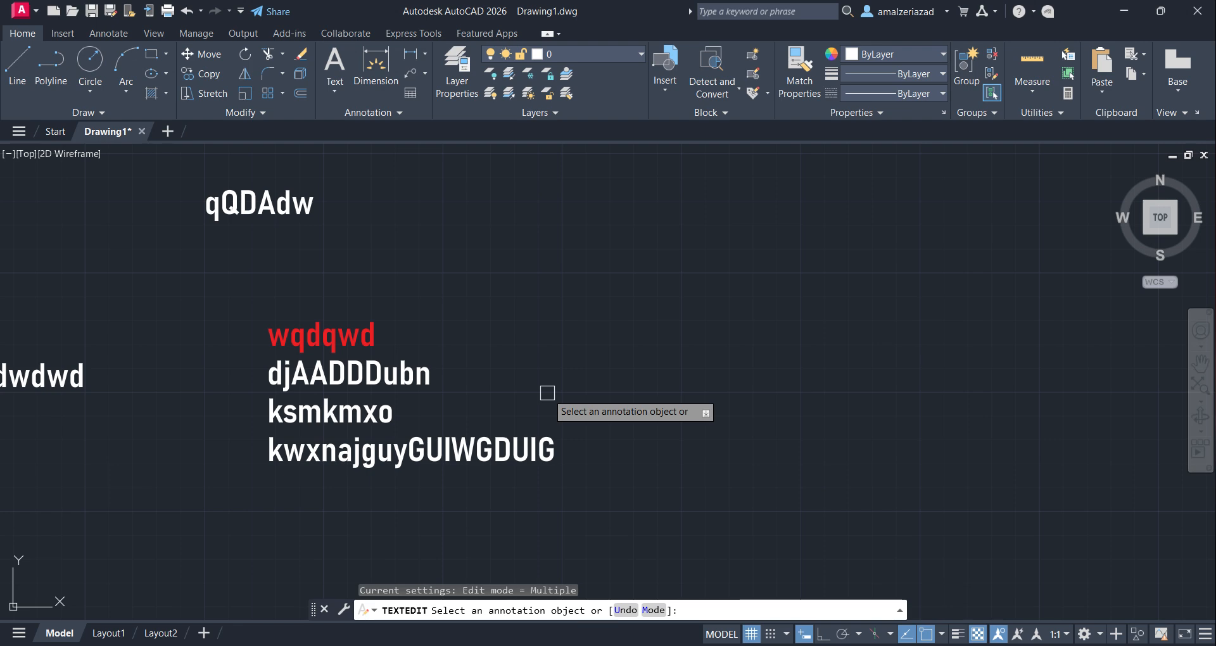
key("Escape")
scroll(497, 412, "down", 4)
scroll(638, 351, "up", 2)
double_click(475, 351)
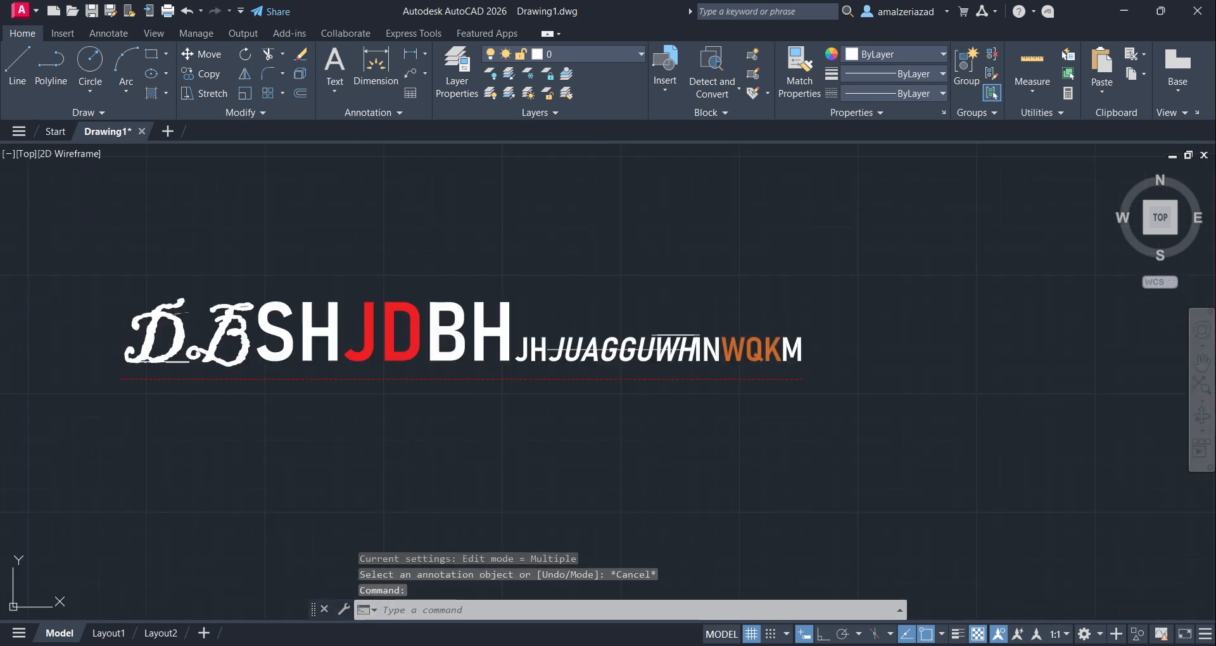
scroll(666, 347, "down", 3)
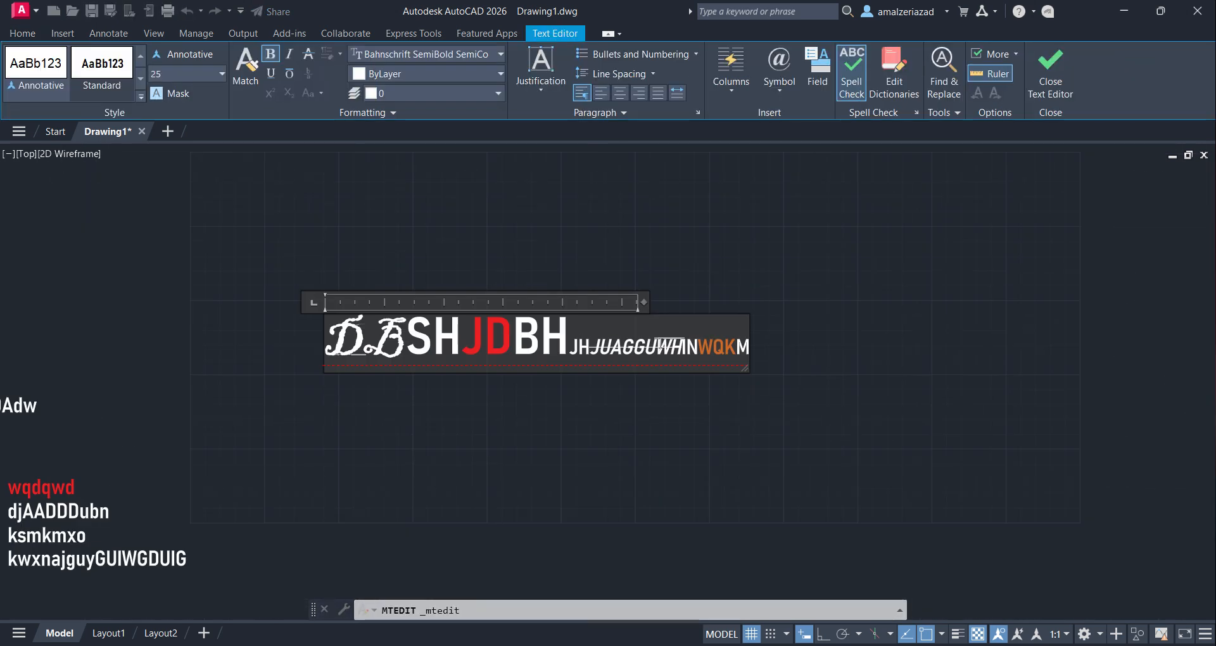
left_click(597, 398)
- Move the multiline text down and to the left, closer to the single-line texts, and deselect it
scroll(564, 343, "up", 4)
left_click(489, 323)
left_click(488, 323)
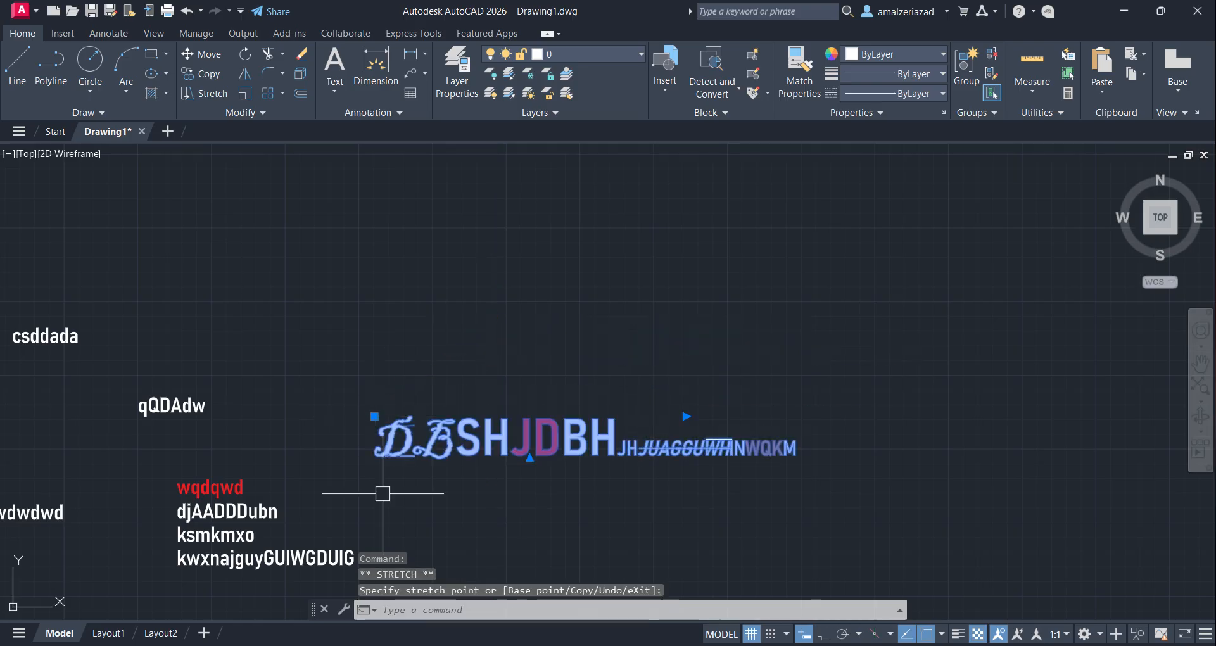
key("Escape")
- Match the formatting of the red letter "J" onto the entire multiline text
scroll(426, 437, "up", 4)
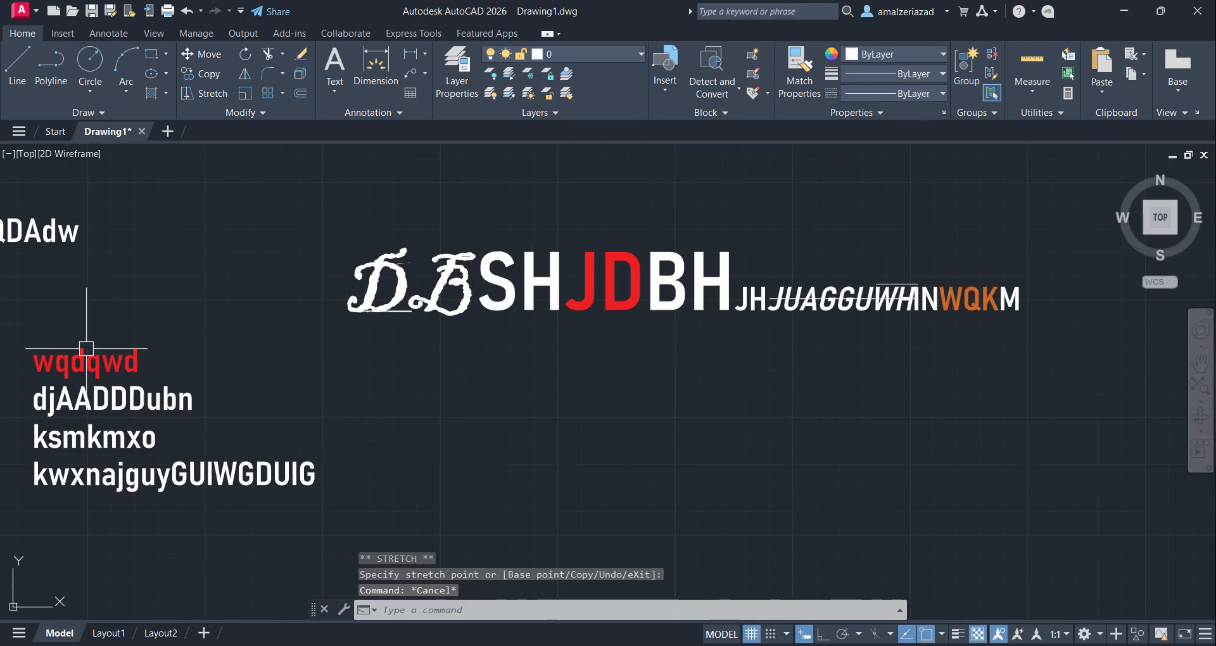
middle_click_drag(725, 312, 659, 344)
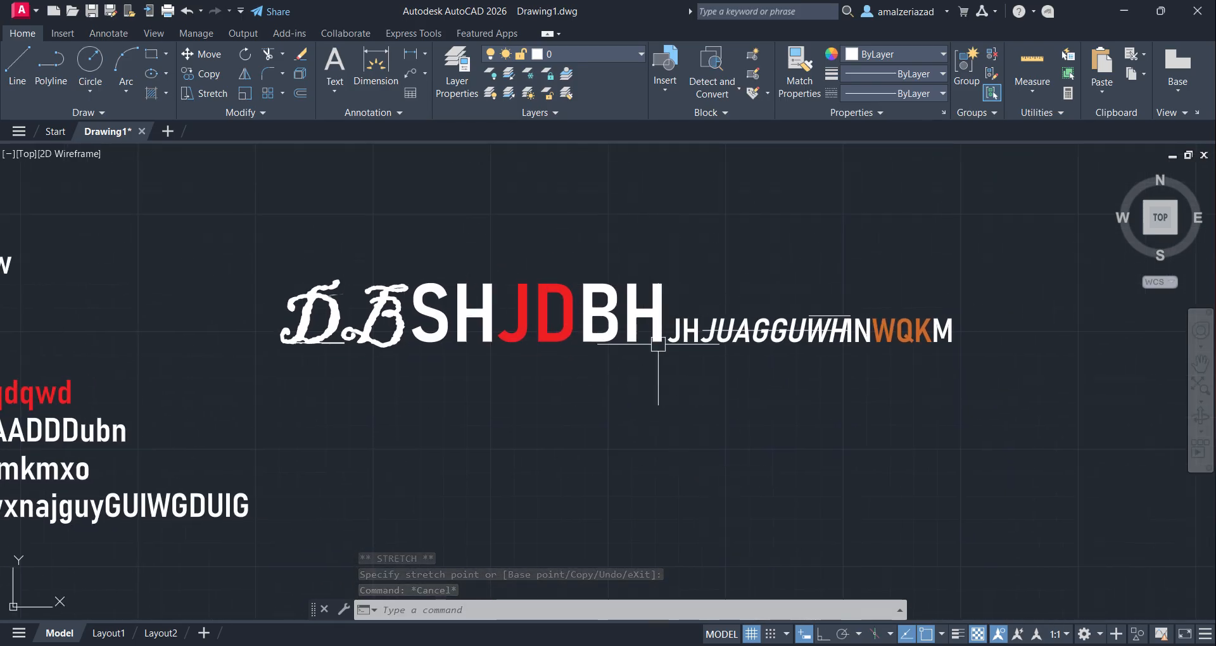
double_click(644, 297)
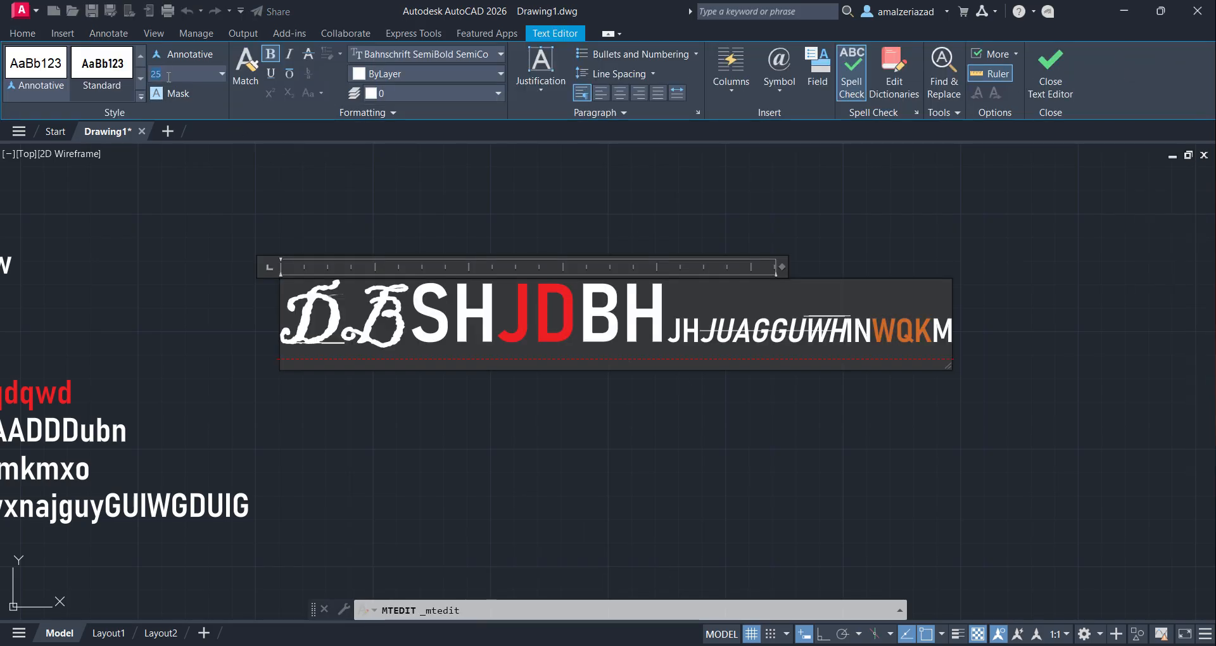
left_click_drag(498, 317, 576, 311)
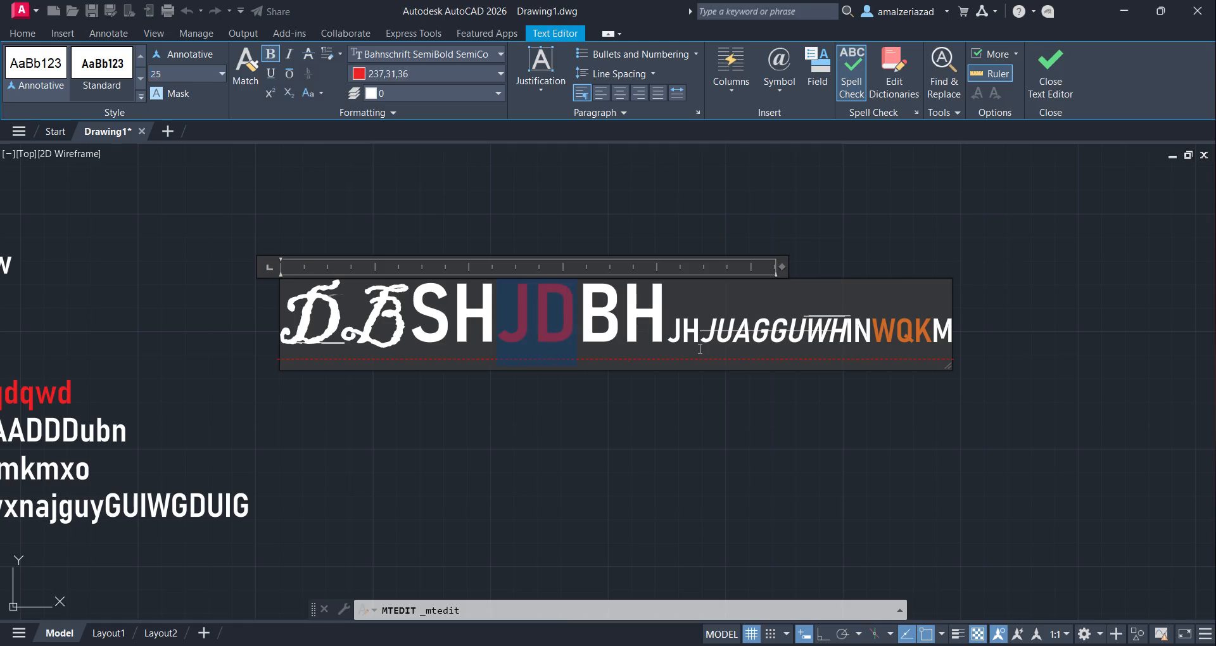
left_click_drag(621, 312, 790, 379)
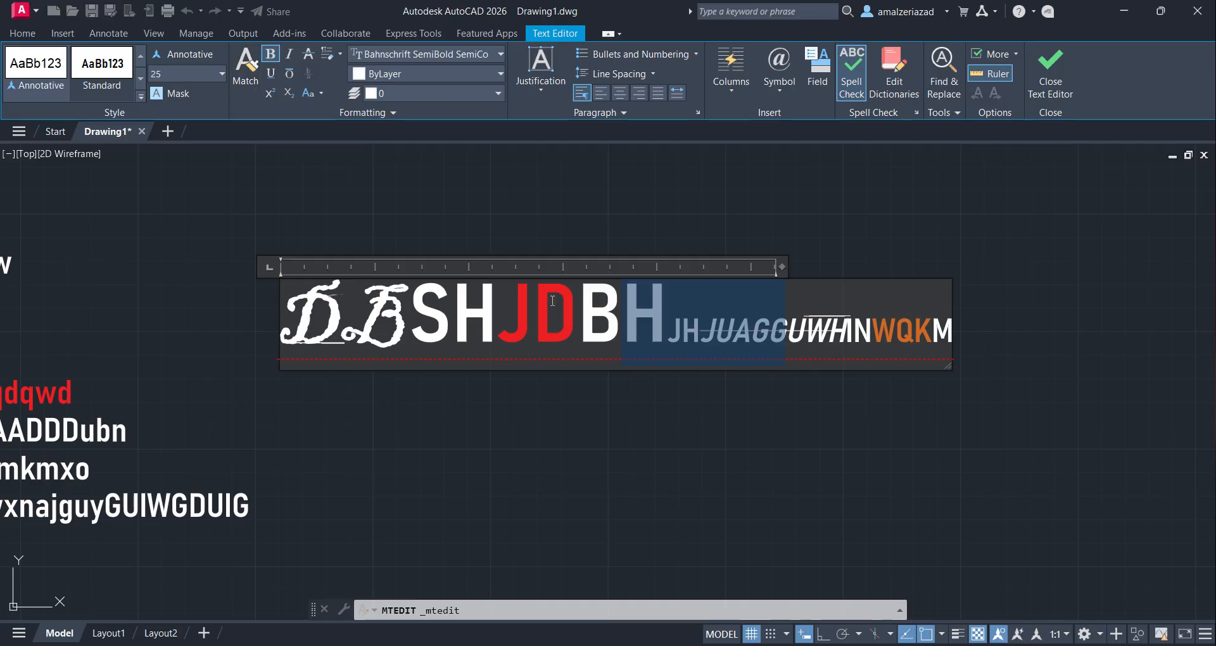
left_click_drag(511, 298, 534, 304)
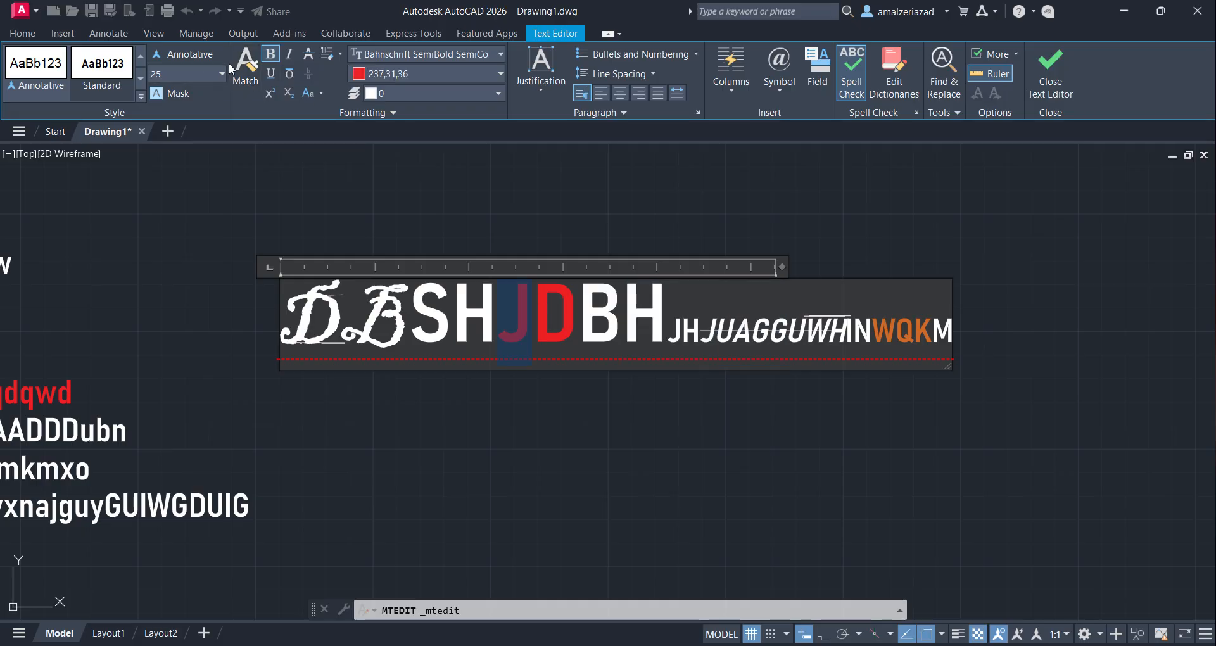
left_click(771, 329)
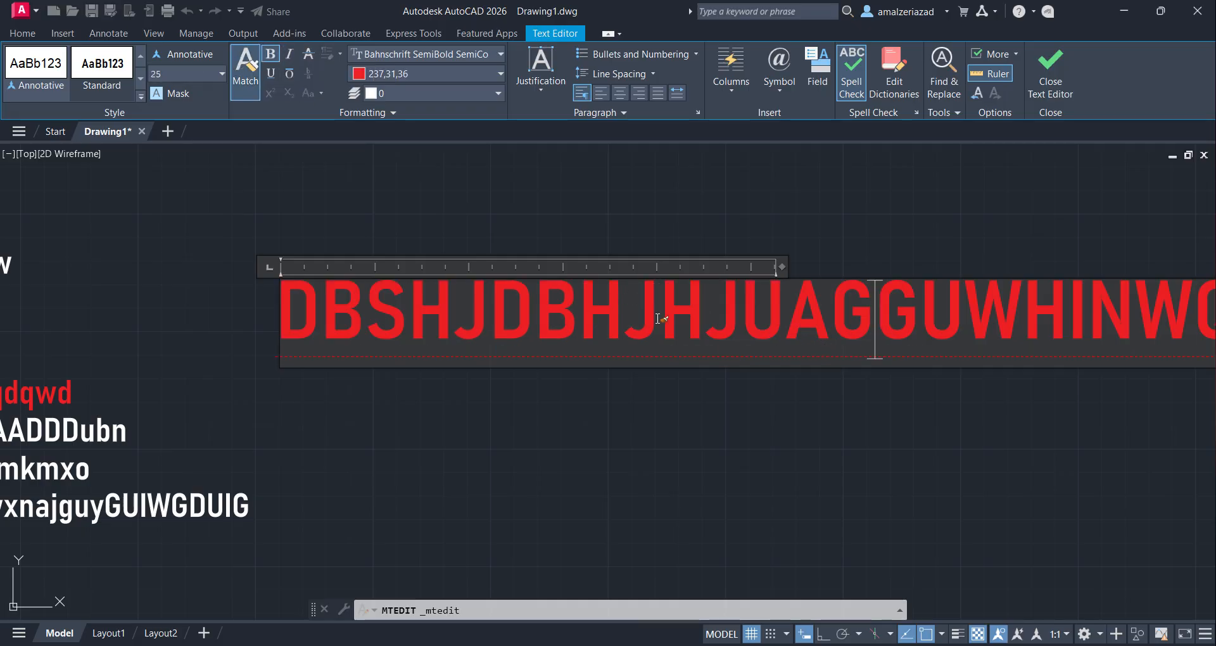
- Change the font of the letters "BHJHJUA" in the multiline text to Cascadia Code
scroll(689, 341, "down", 2)
mouse_move(689, 341)
middle_mouse_down()
mouse_move(586, 350)
mouse_move(412, 409)
middle_mouse_up()
scroll(587, 348, "up", 2)
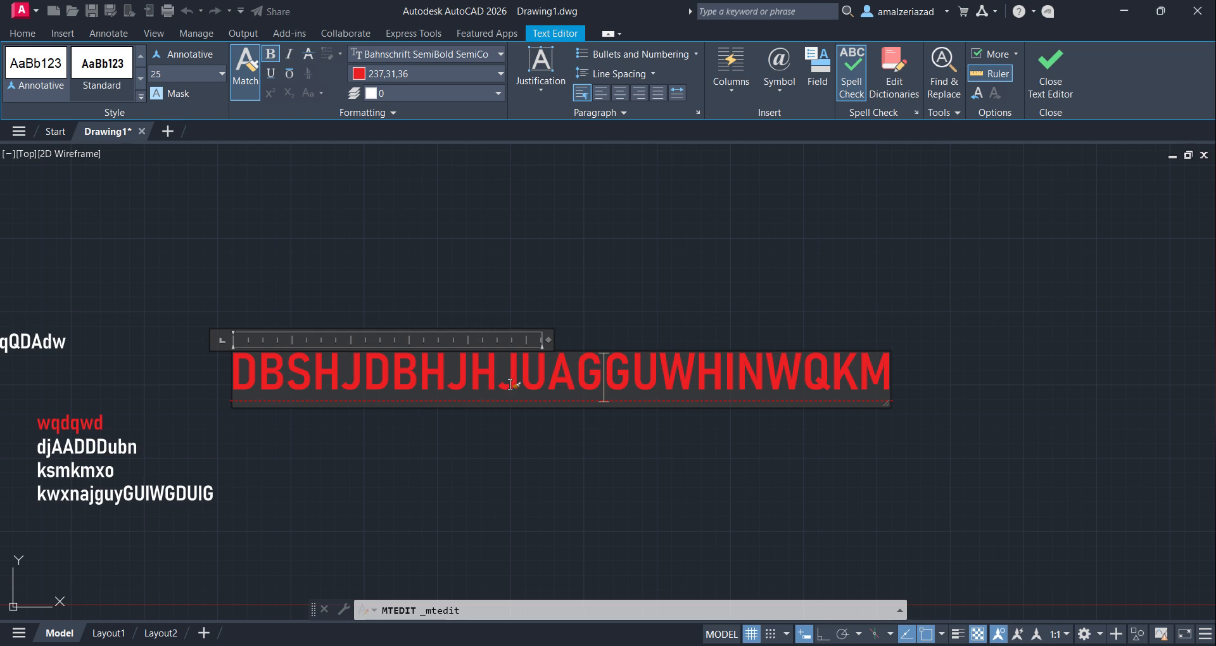
left_click(315, 378)
left_click_drag(575, 380, 391, 380)
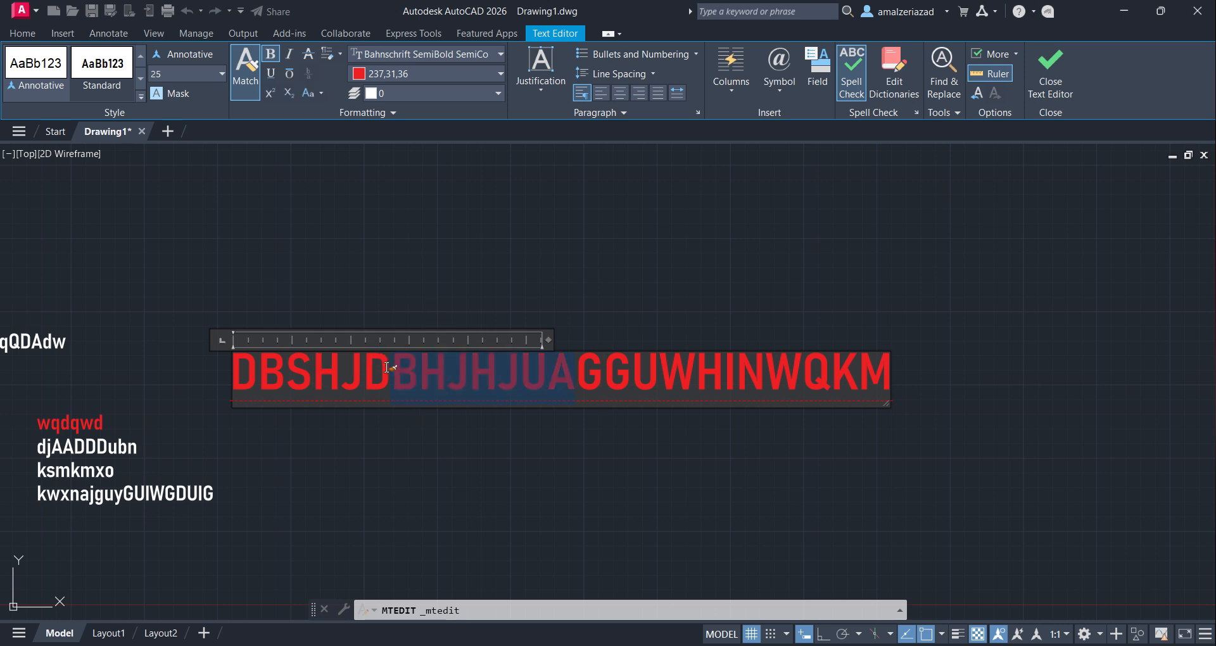
left_click(397, 54)
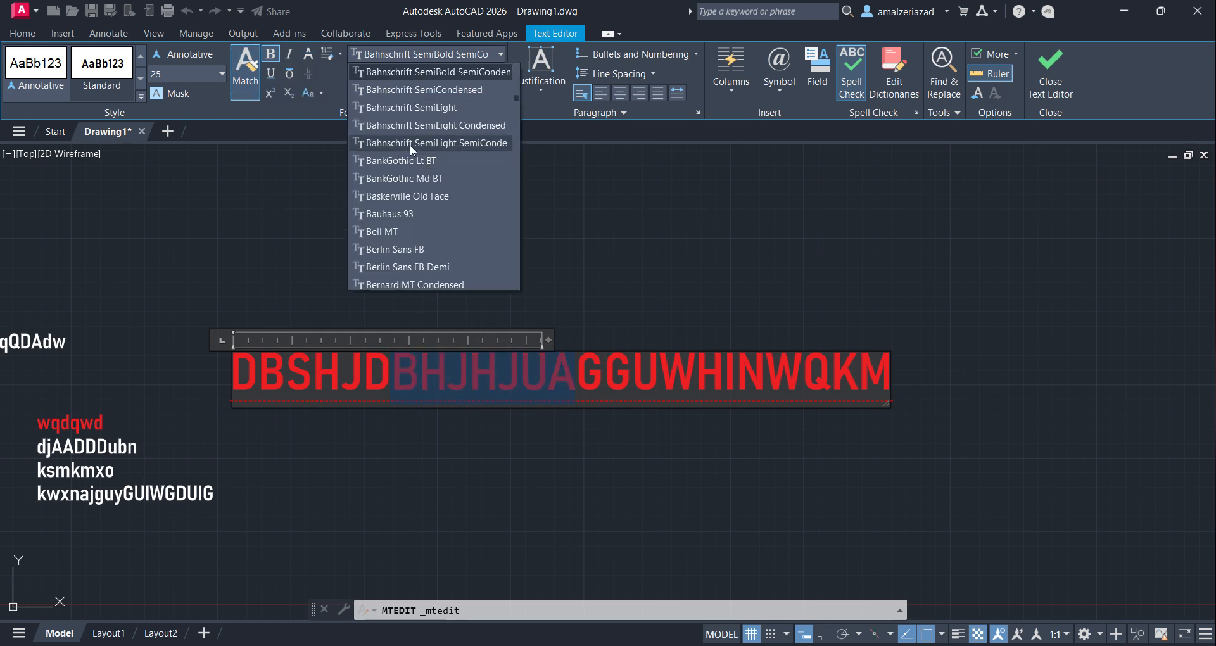
left_click(418, 145)
left_click(396, 54)
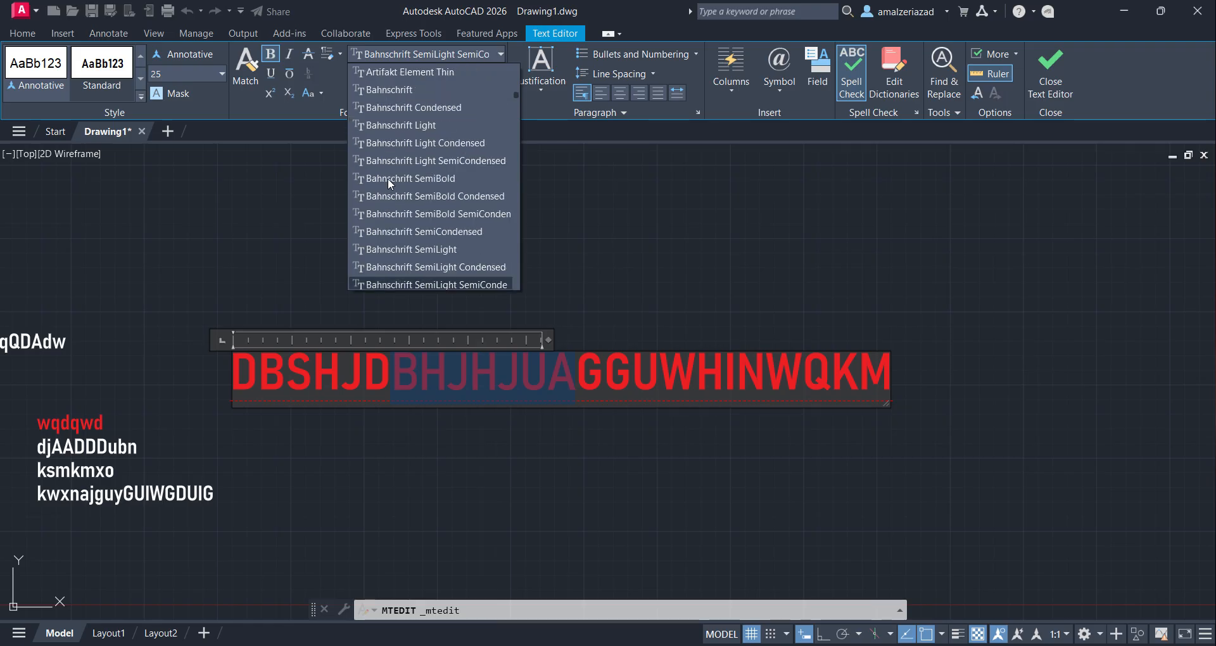
scroll(389, 178, "down", 5)
left_click(396, 180)
- Colour the letters "GUWHIN" in the multiline text light red
left_click_drag(635, 380, 796, 380)
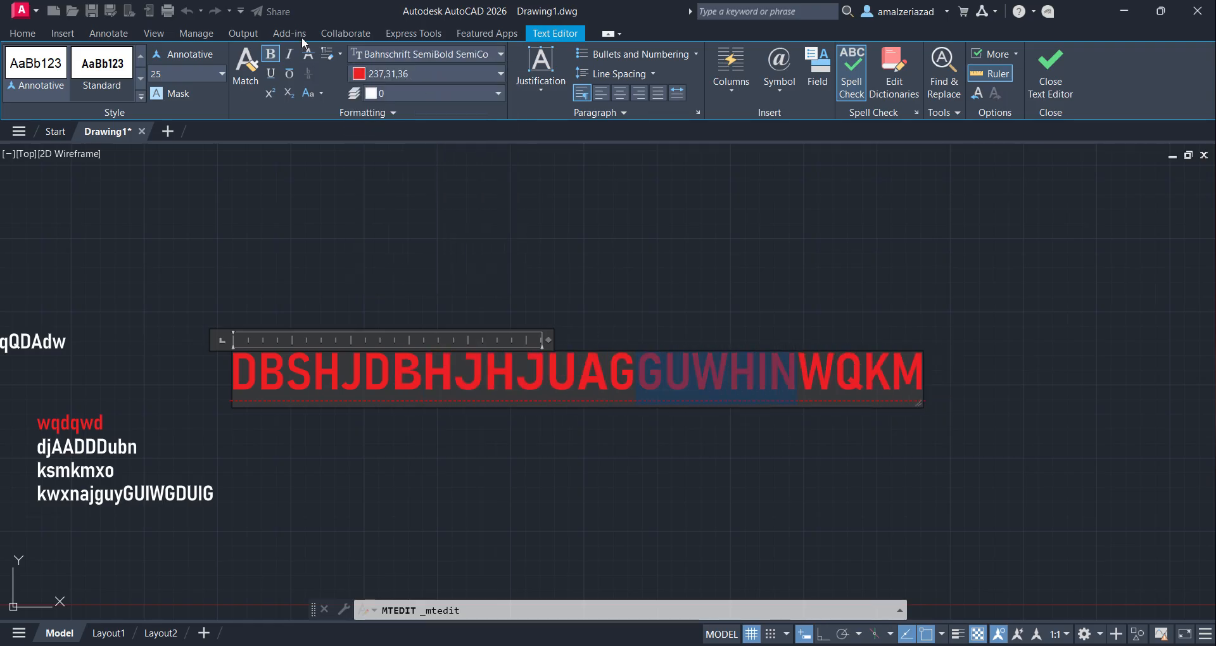
left_click(405, 74)
left_click(407, 177)
- Try a text height of 80 on the letters "BSHJD" and reduce it to 40
left_click_drag(388, 380, 259, 380)
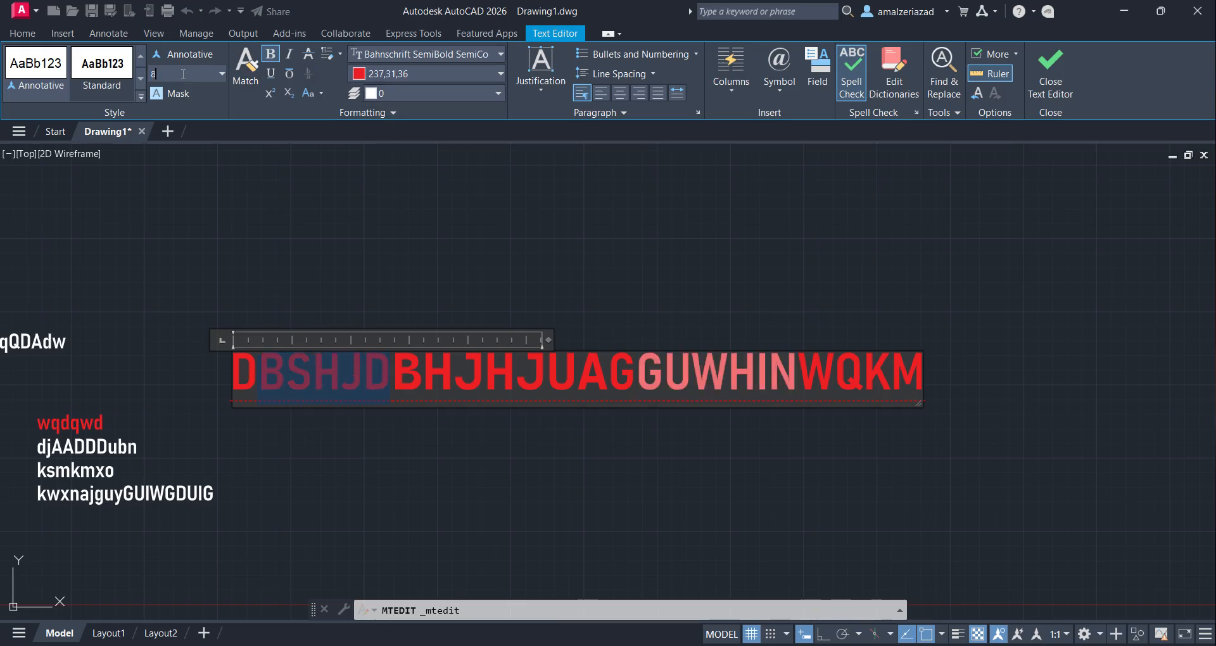
type("0")
key("Return")
scroll(665, 304, "down", 3)
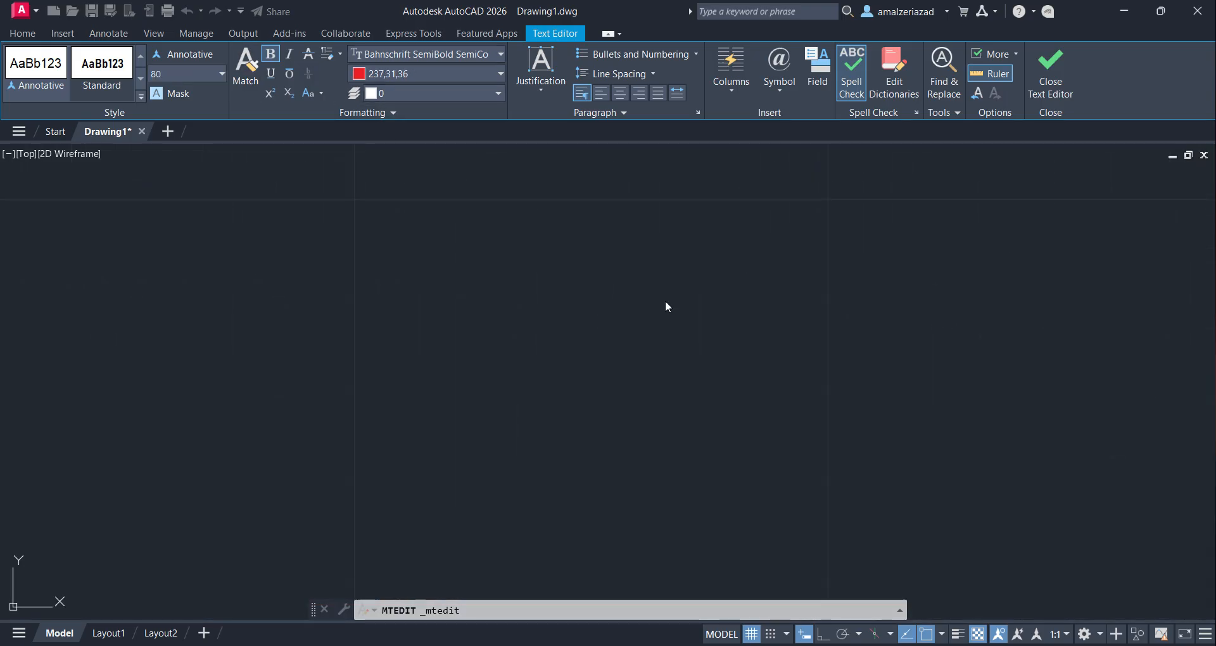
scroll(777, 342, "up", 2)
scroll(567, 375, "up", 2)
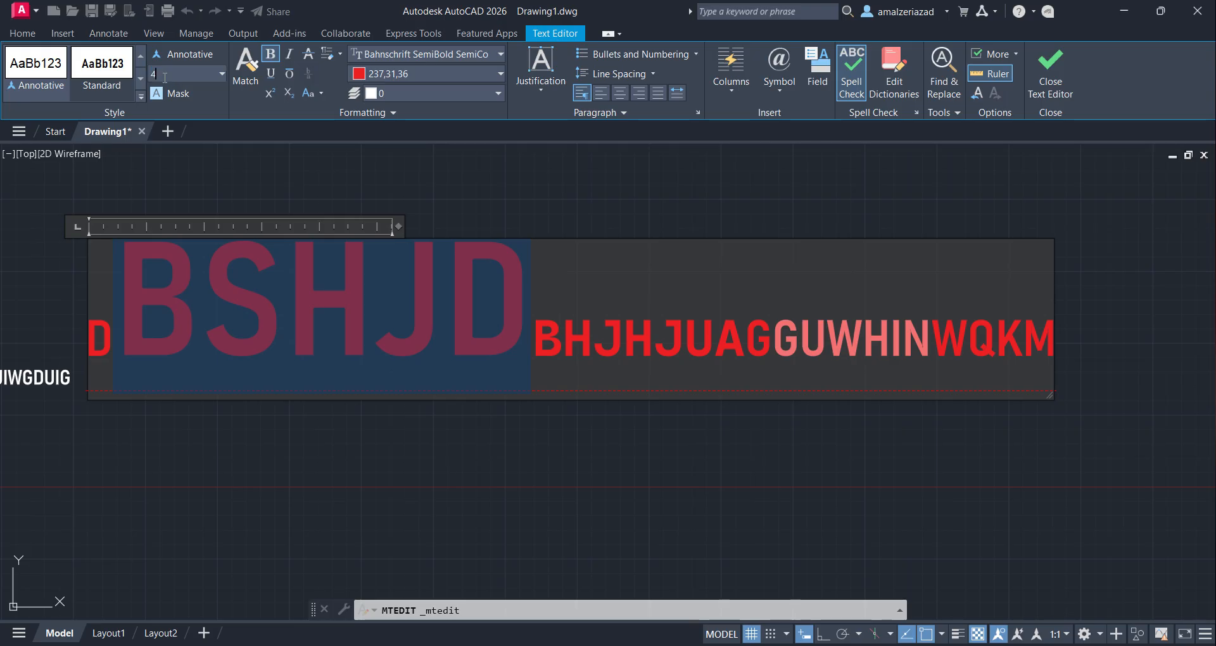
left_click(165, 77)
type("40")
key("Return")
- Make the letters "JHJUA" in the multiline text italic with strikethrough and finish editing
left_click(505, 285)
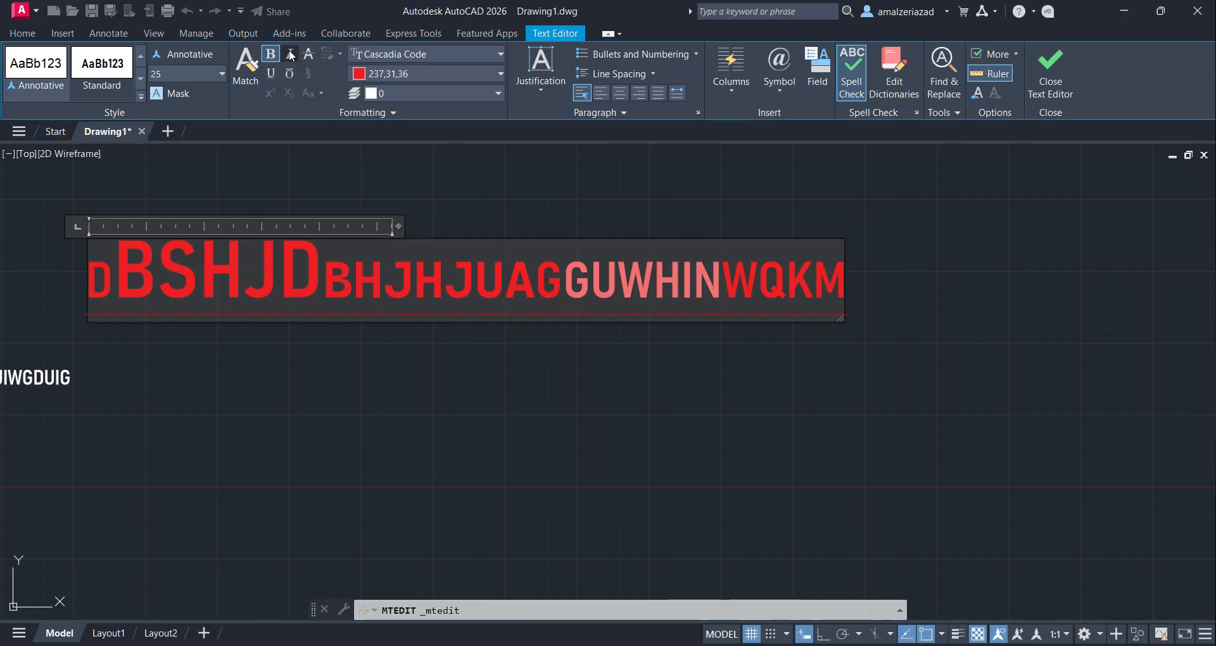
left_click_drag(384, 282, 534, 282)
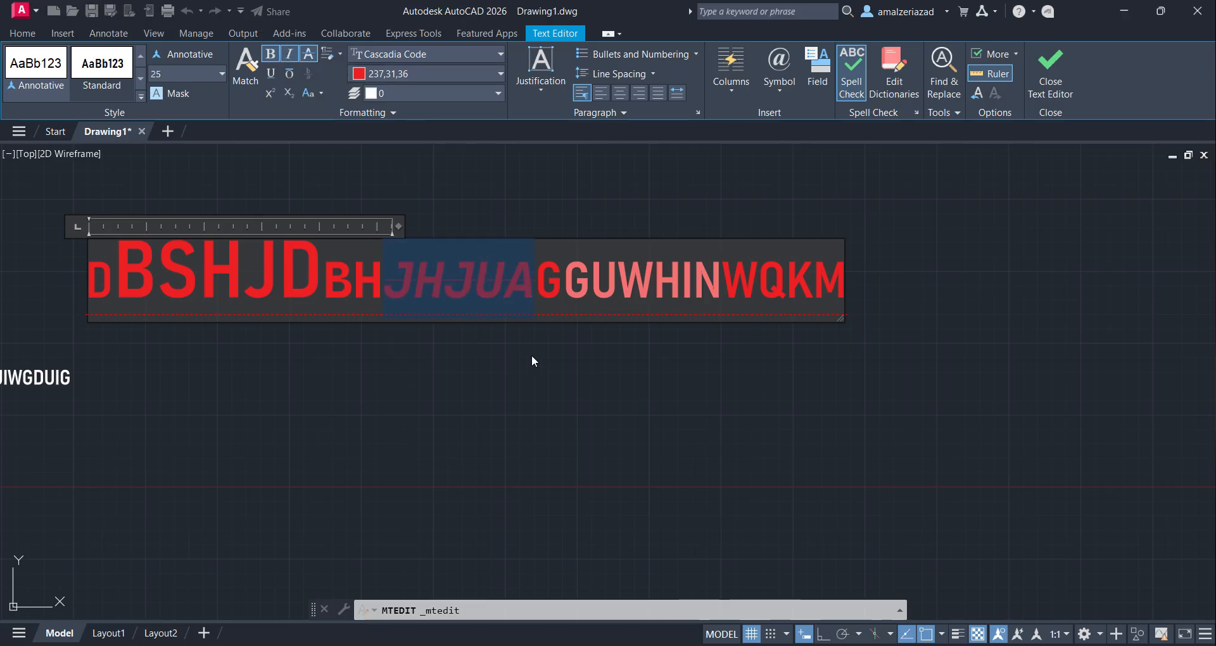
left_click(450, 380)
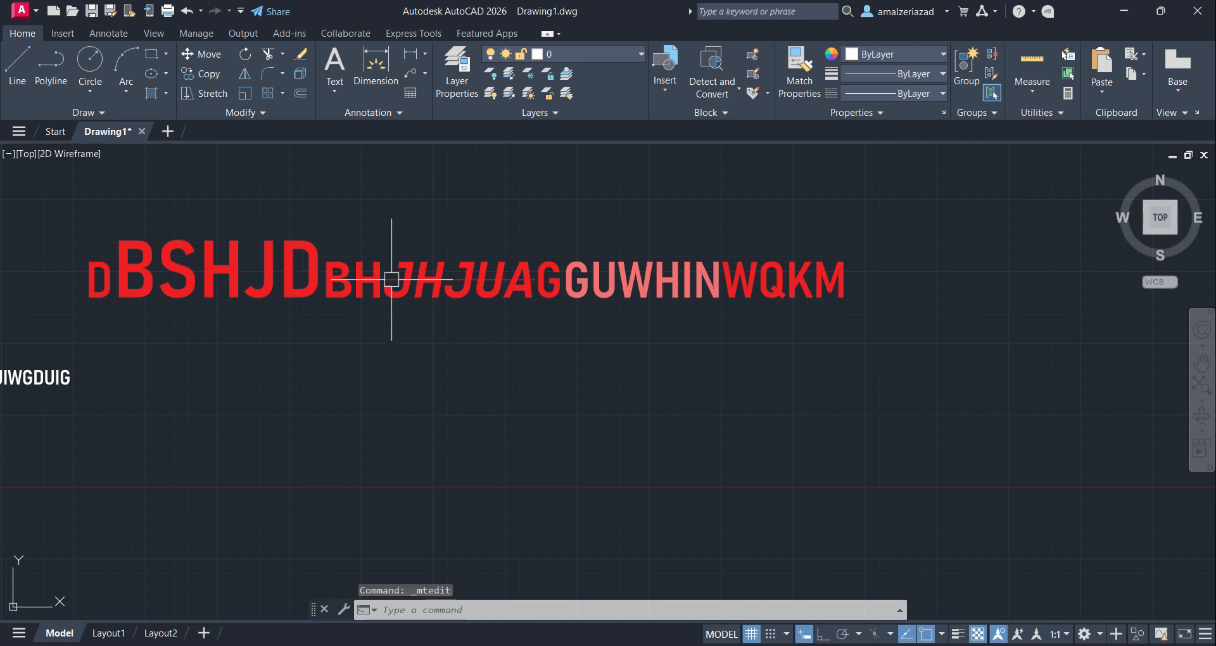
- Reopen the red multiline text for editing and underline its letters "GUW"
left_click(493, 278)
double_click(493, 278)
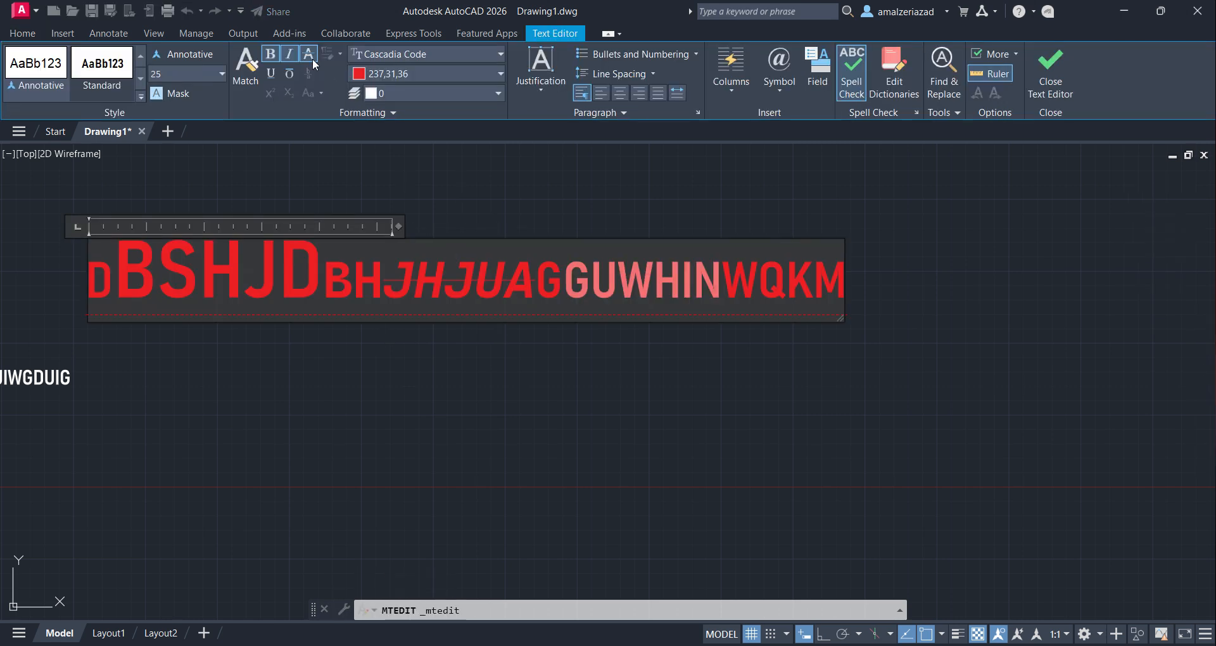
left_click(277, 78)
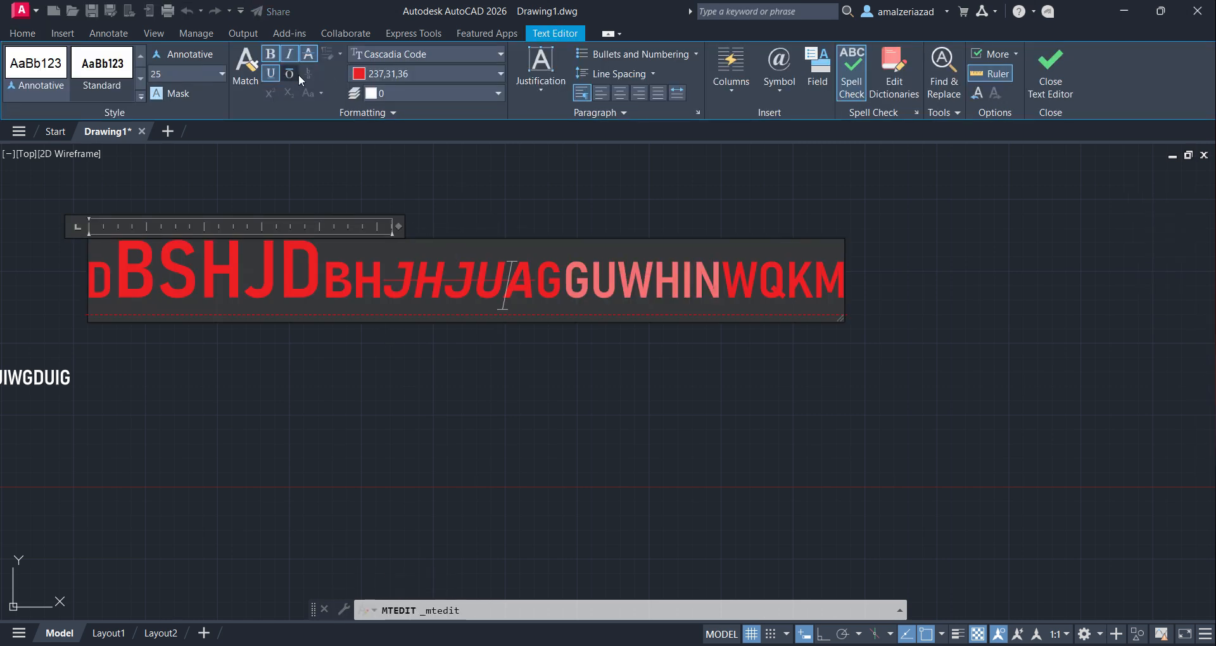
left_click_drag(563, 279, 655, 291)
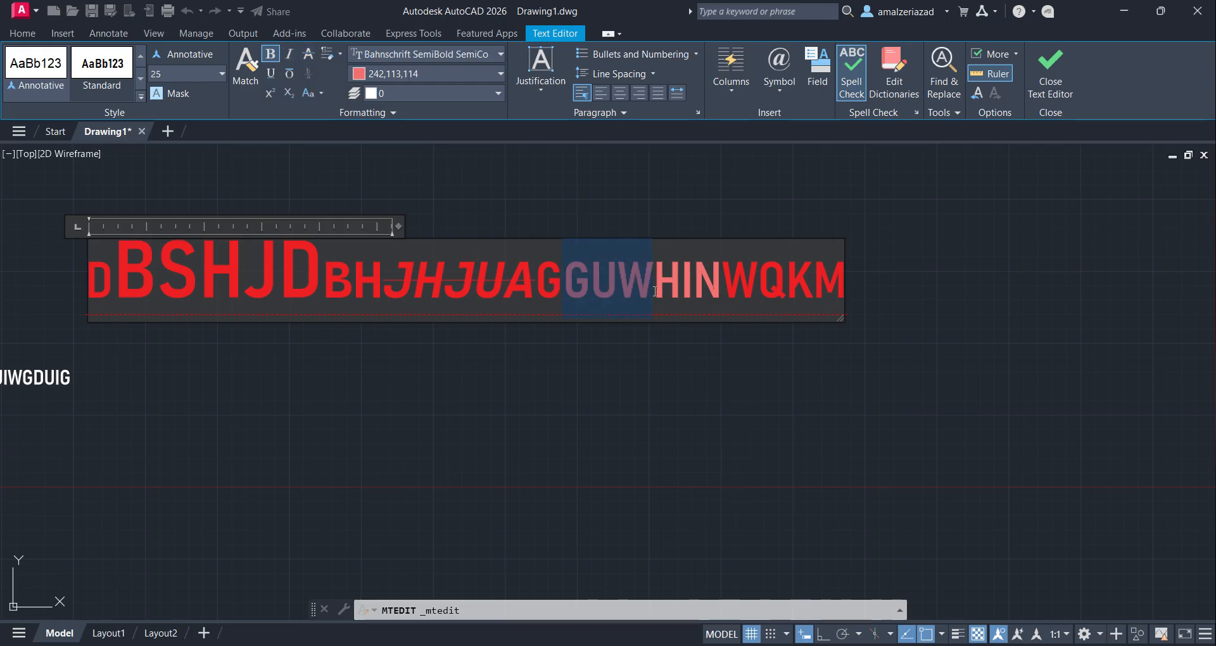
left_click(282, 74)
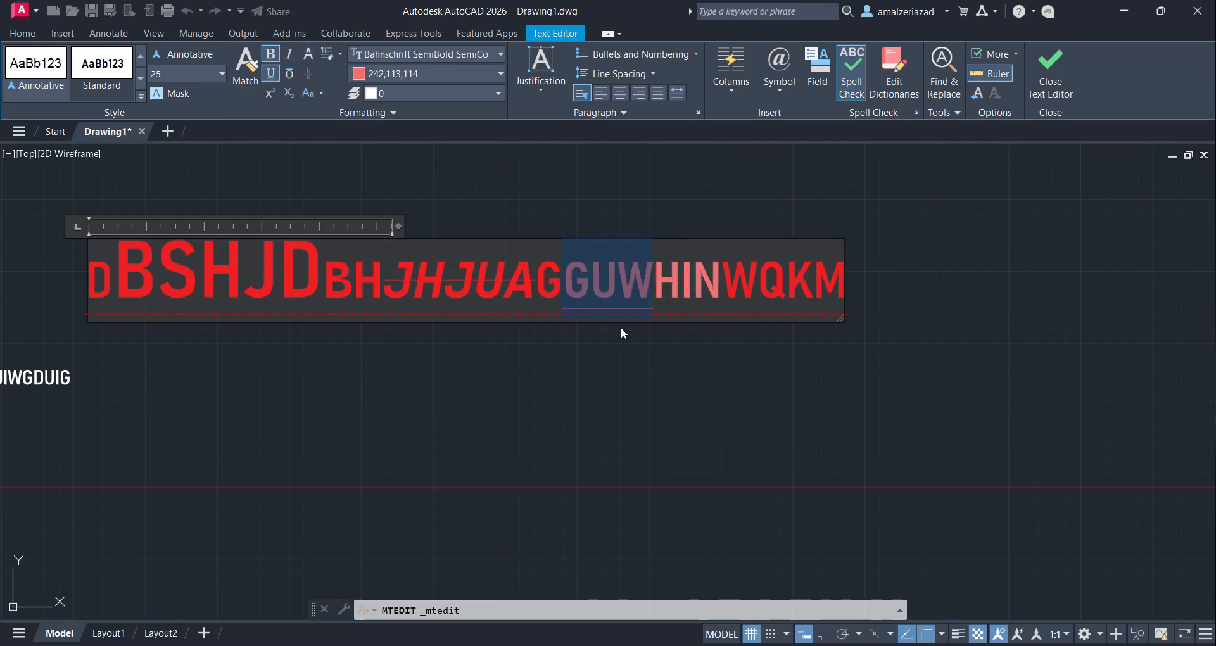
- Add an overline to the letters "HIN" in the multiline text
left_click(590, 304)
left_click_drag(653, 285, 720, 288)
left_click(289, 75)
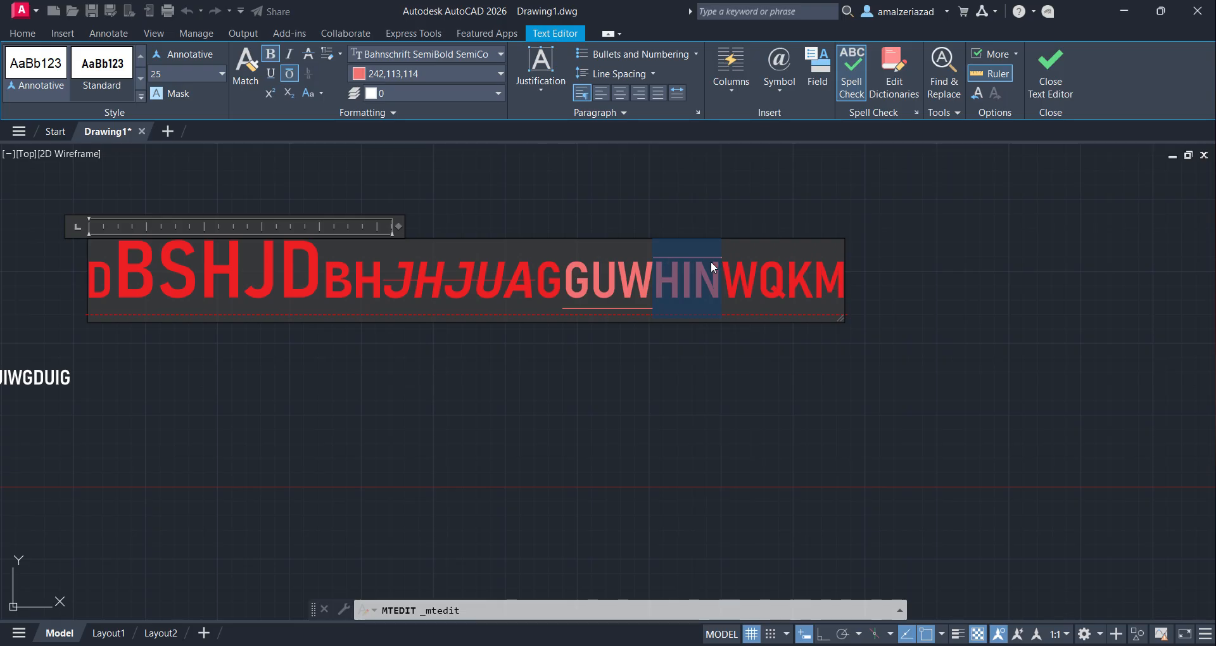
- Make the letters "WQ" superscript and the letters "WH" subscript in the multiline text
left_click(746, 290)
left_click_drag(785, 279, 739, 277)
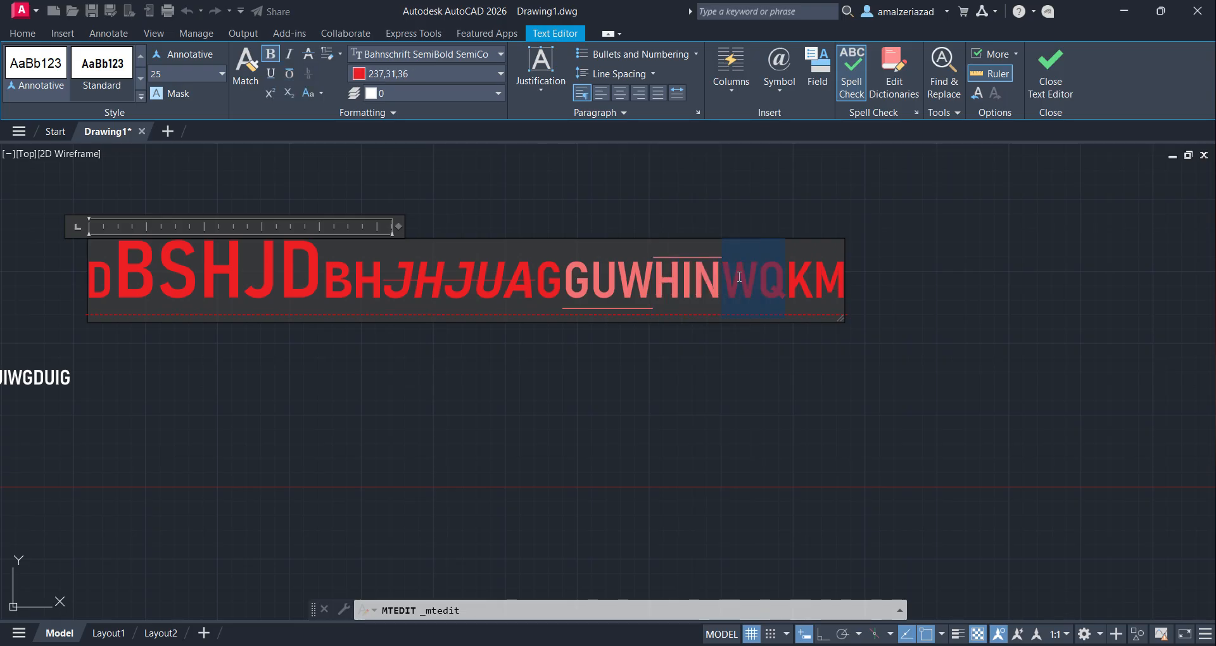
left_click(271, 93)
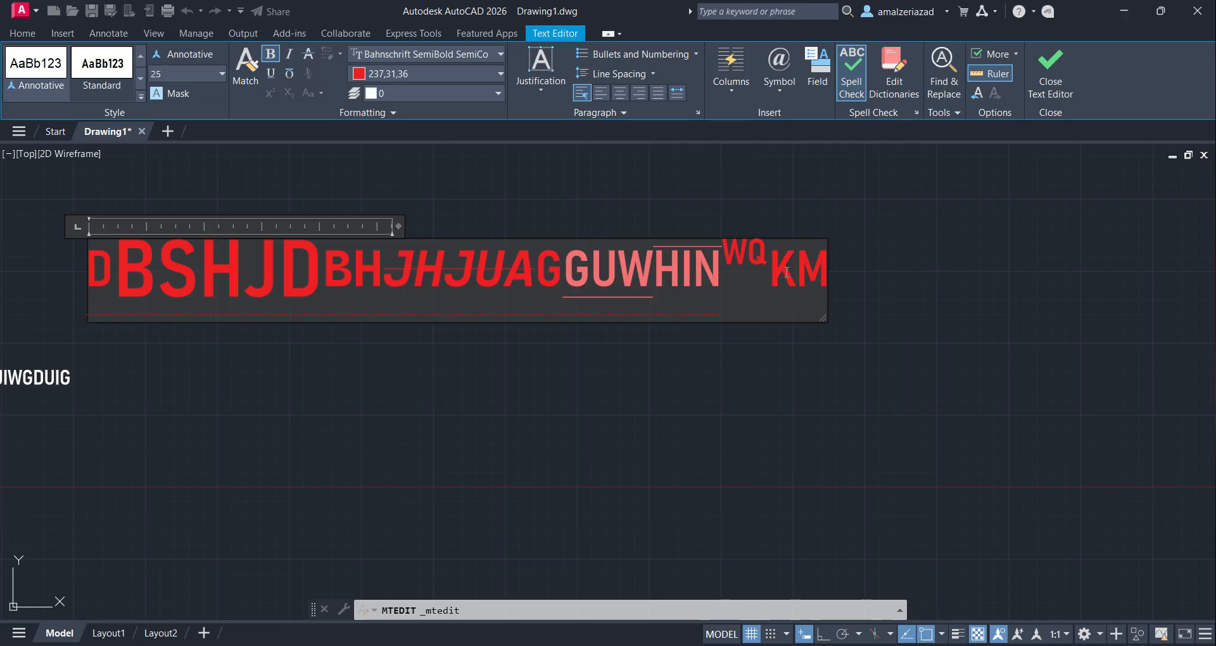
left_click_drag(795, 272, 628, 275)
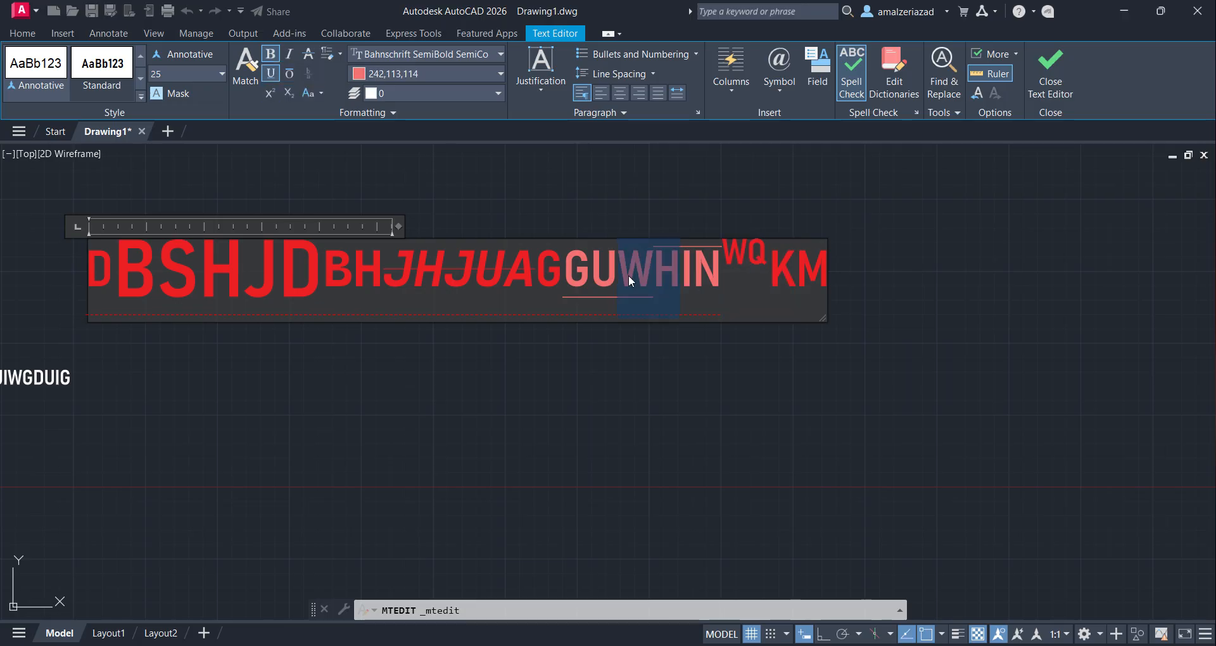
left_click(283, 96)
left_click(722, 299)
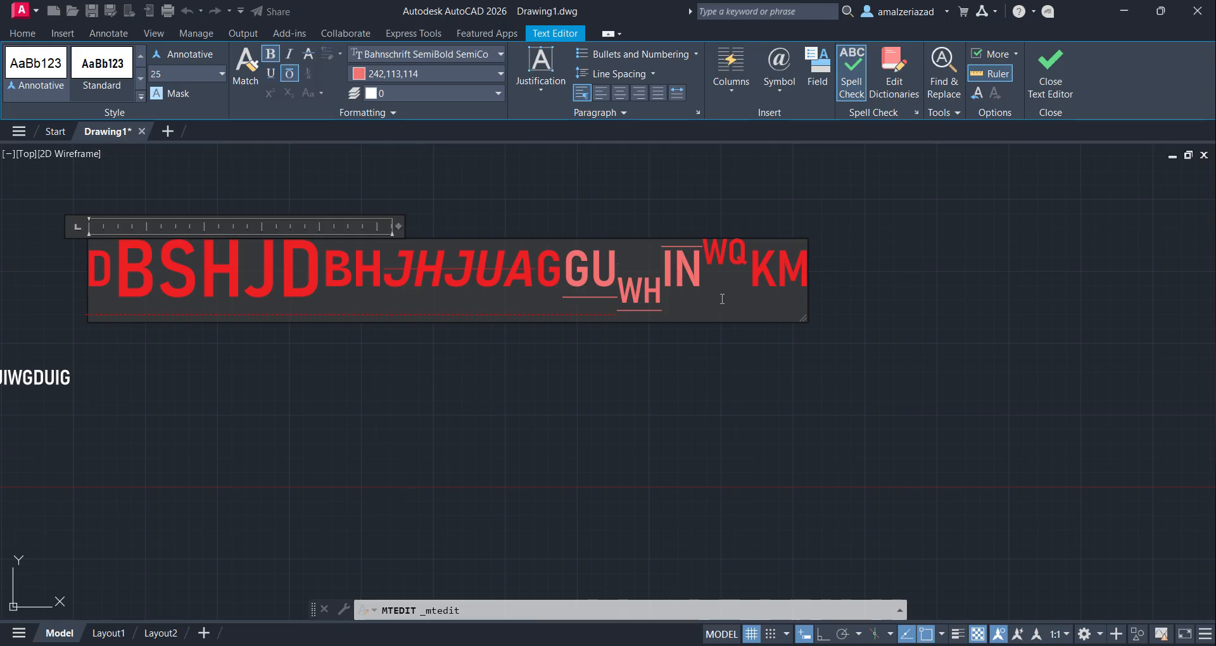
- Convert the letters "AGGUWH" in the multiline text to lowercase
left_click_drag(661, 278, 505, 279)
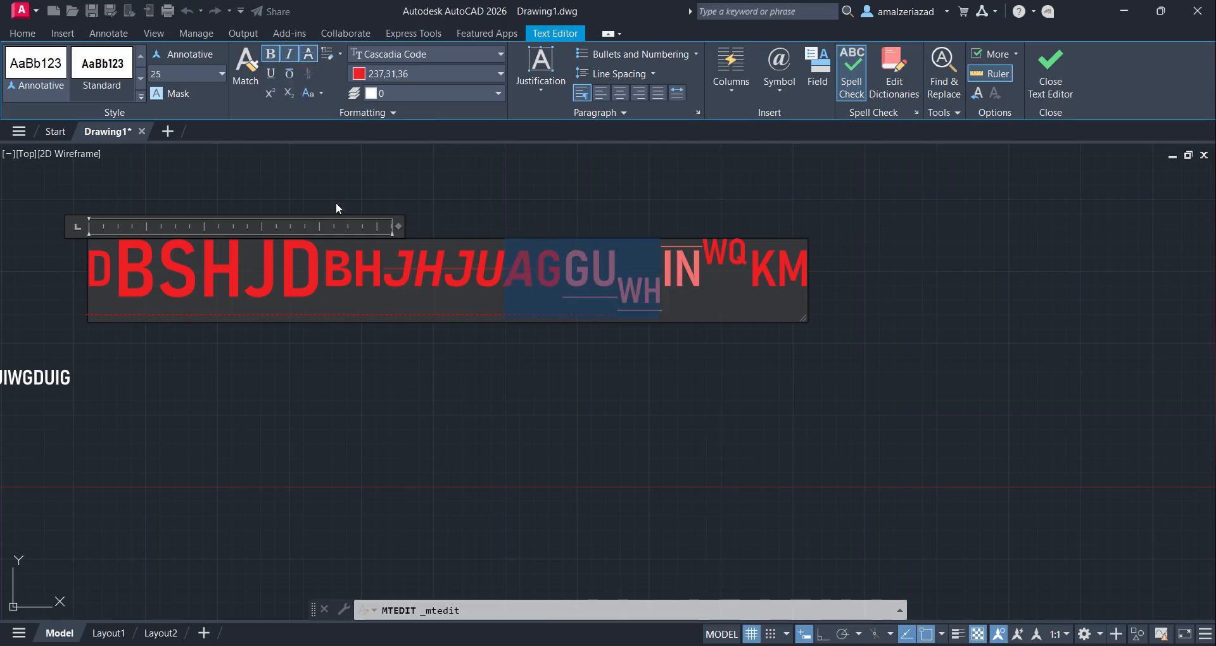
left_click(321, 96)
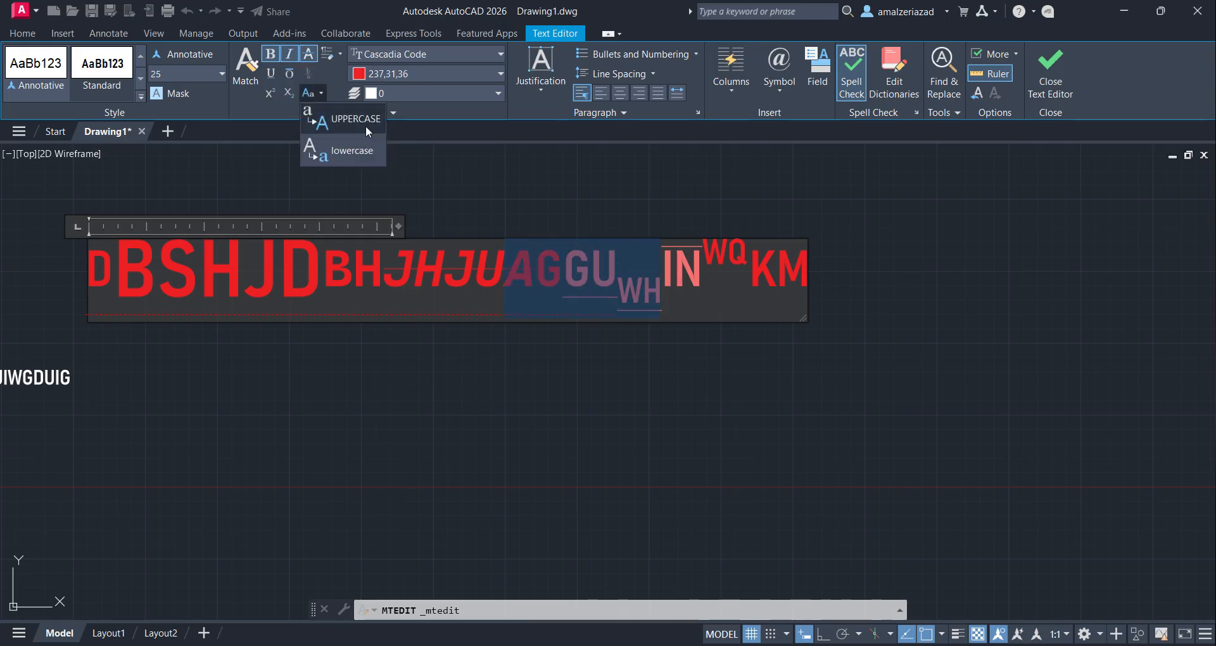
left_click(345, 151)
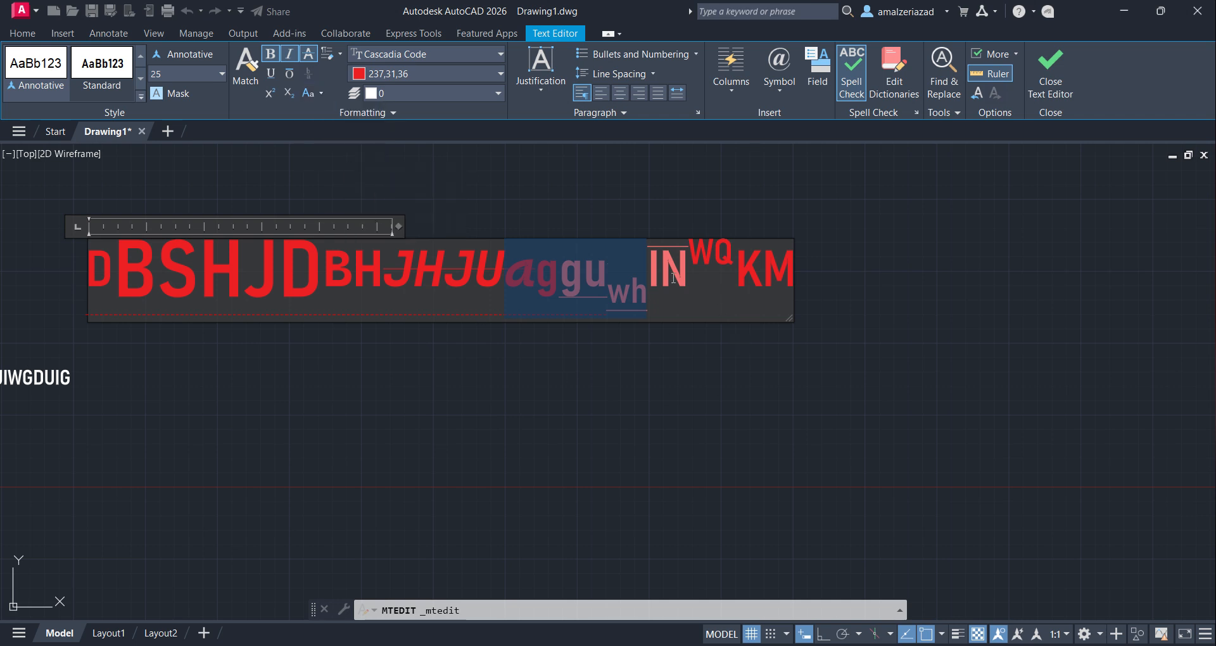
- Examine the font, layer and justification choices available for the selected letters
left_click(454, 54)
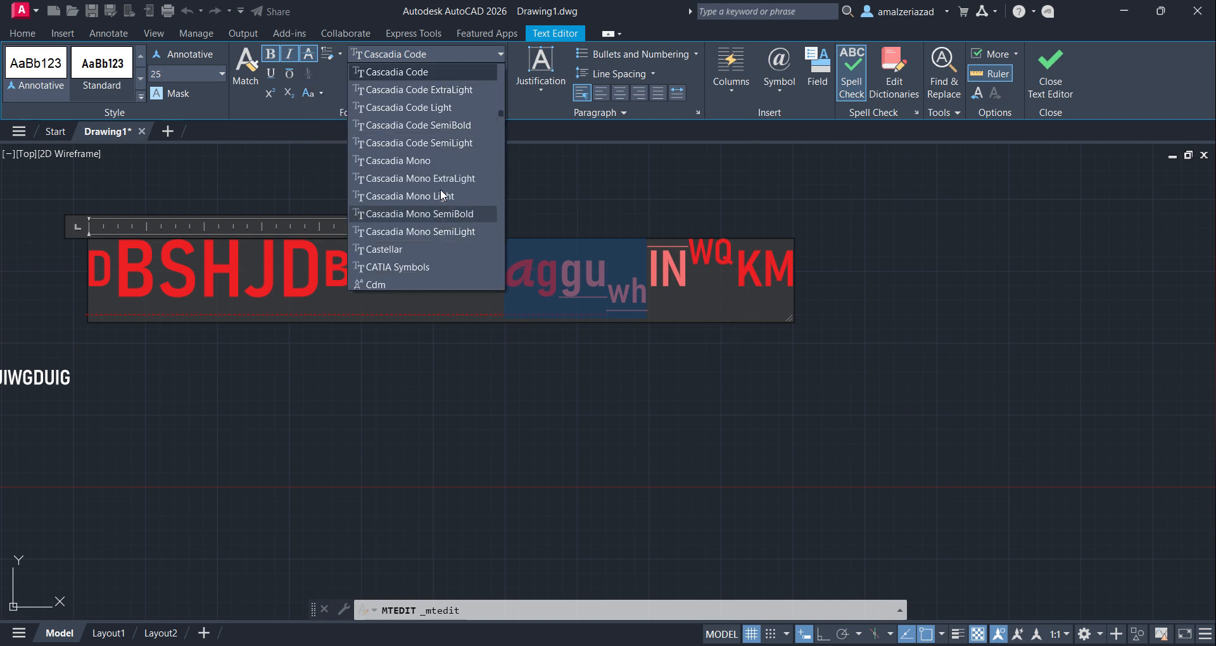
scroll(618, 275, "down", 1)
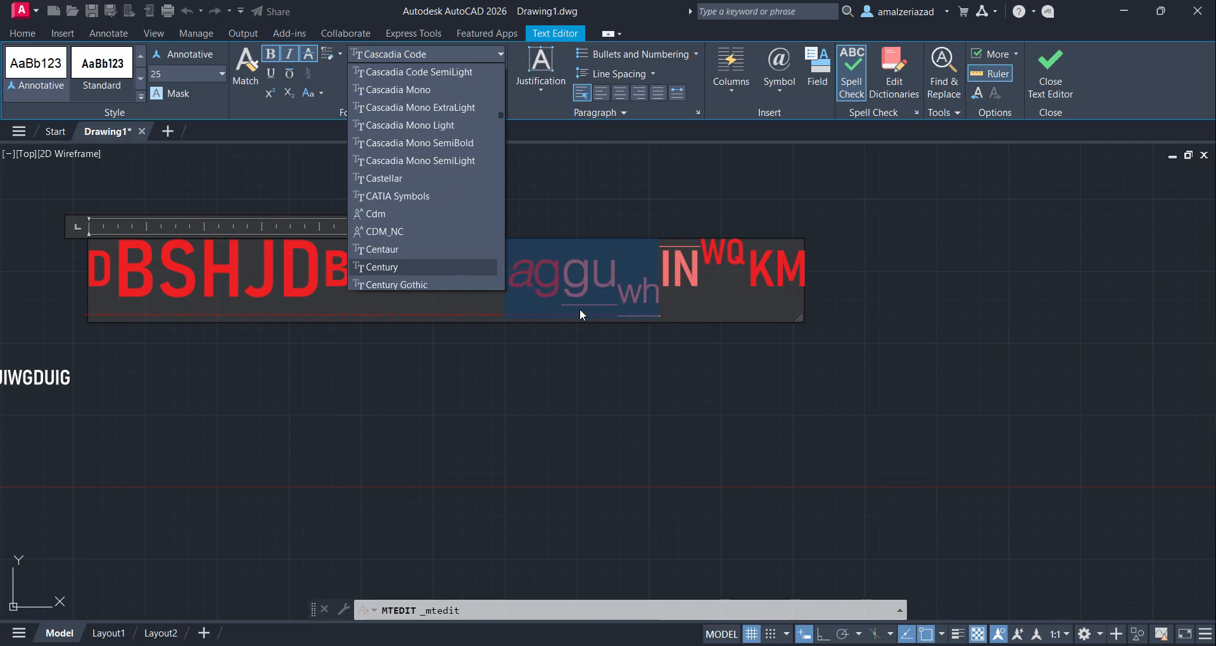
left_click(599, 276)
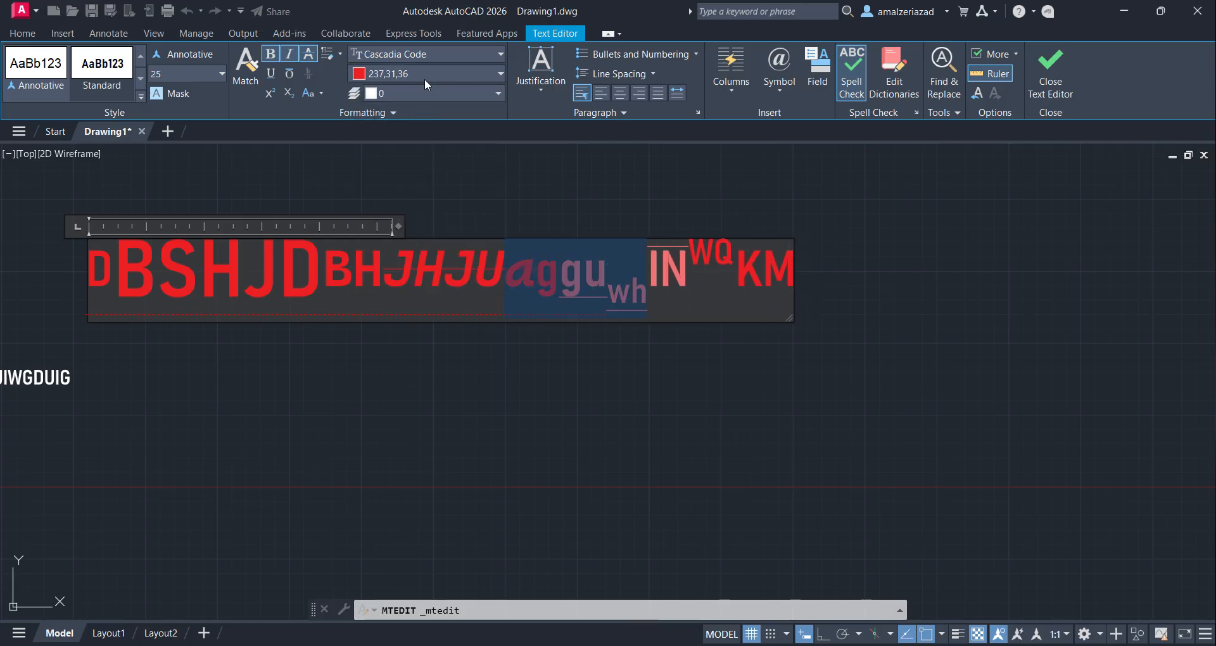
left_click(439, 98)
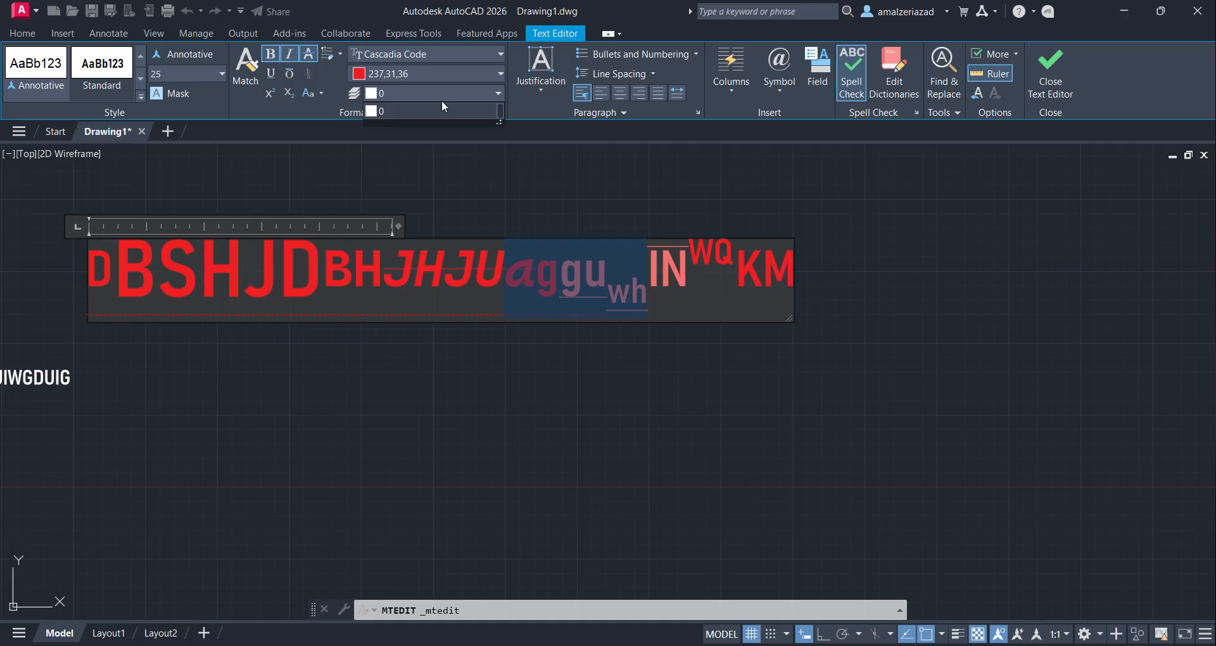
left_click(476, 87)
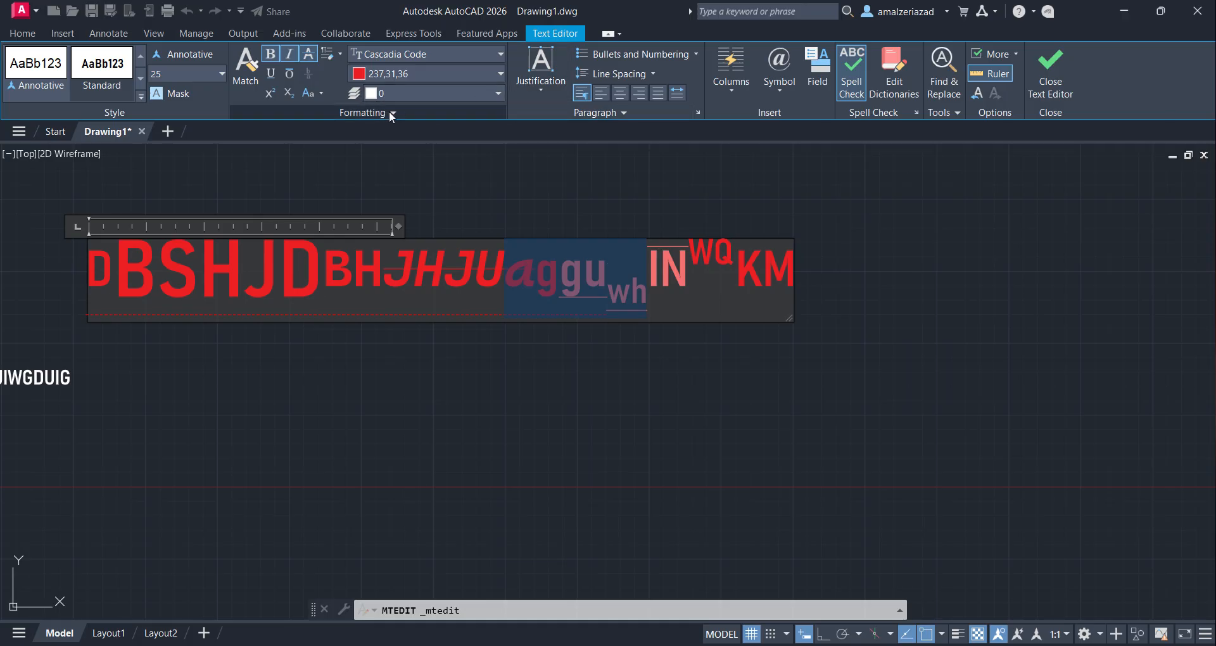
left_click(523, 94)
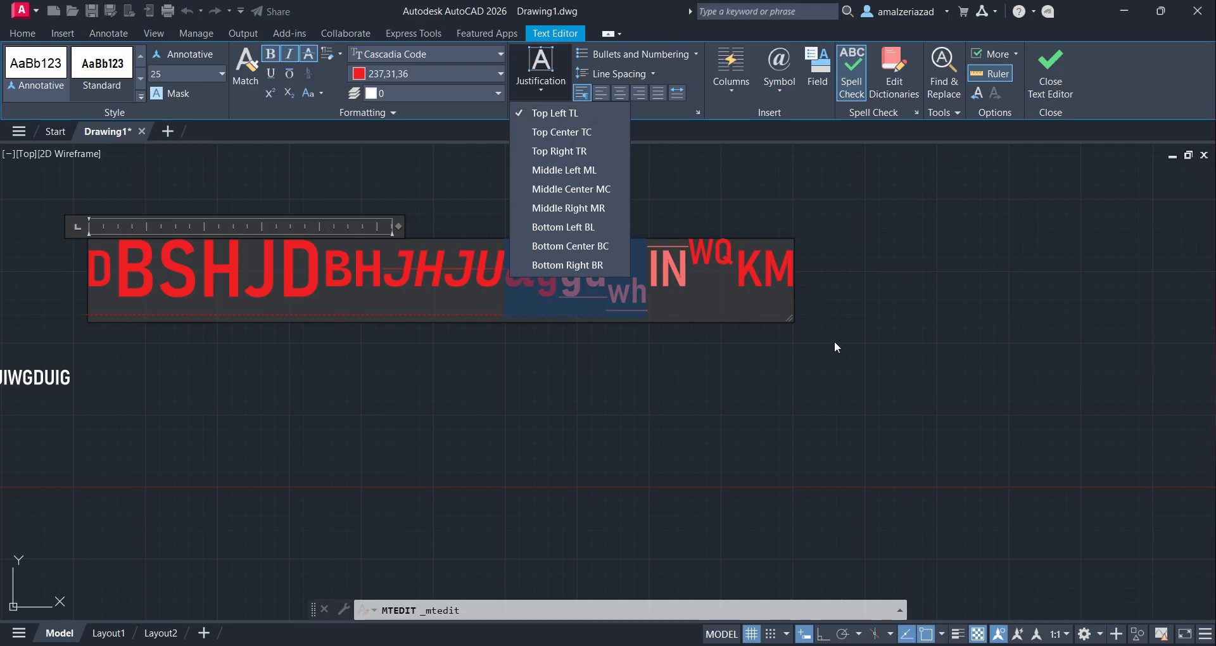
key("Escape")
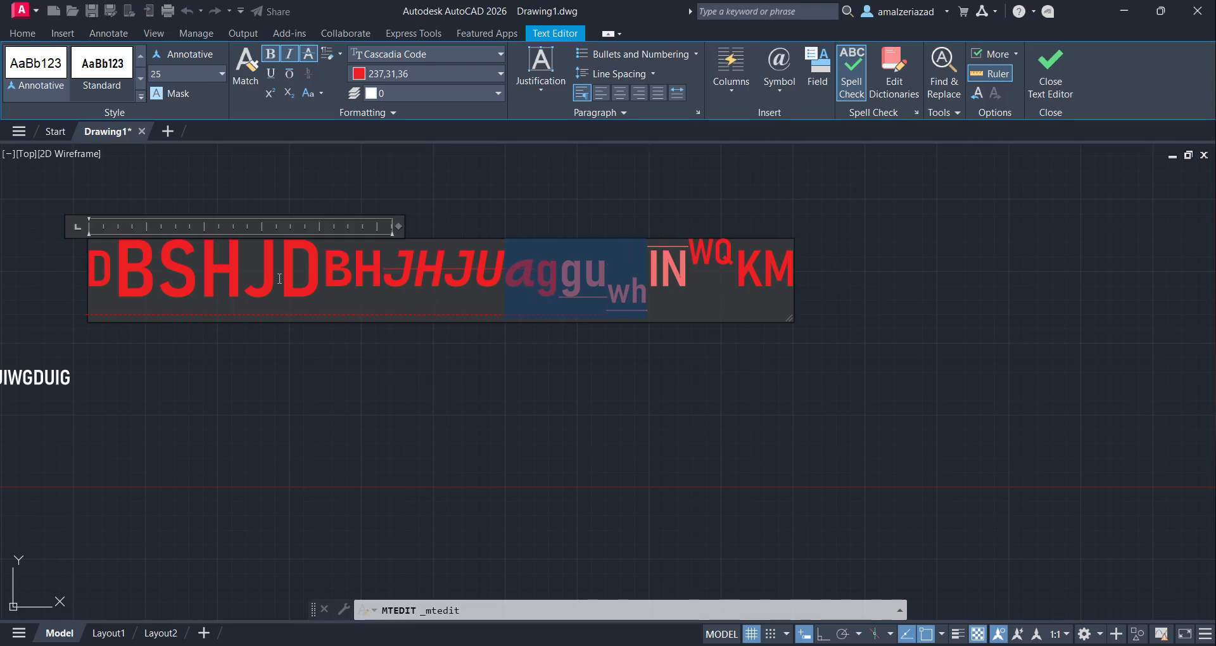
- Finish editing the red text and define a new multiline text box in the empty area beyond its right end
left_click(708, 293)
left_click(923, 252)
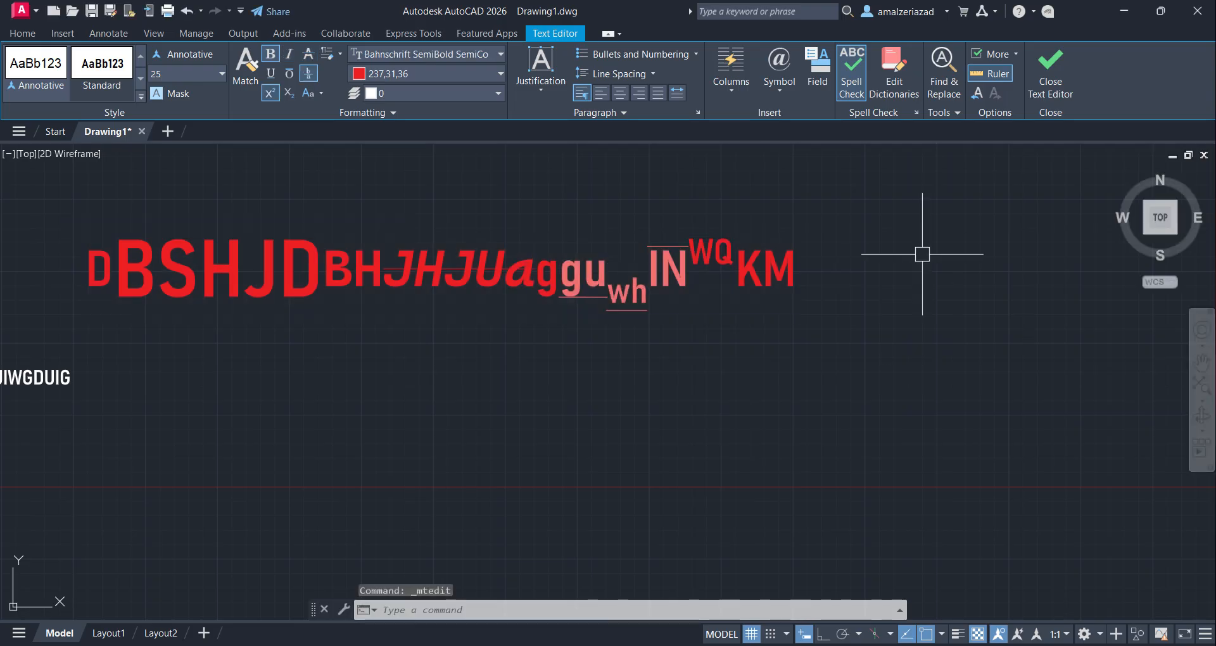
middle_click_drag(924, 253, 715, 333)
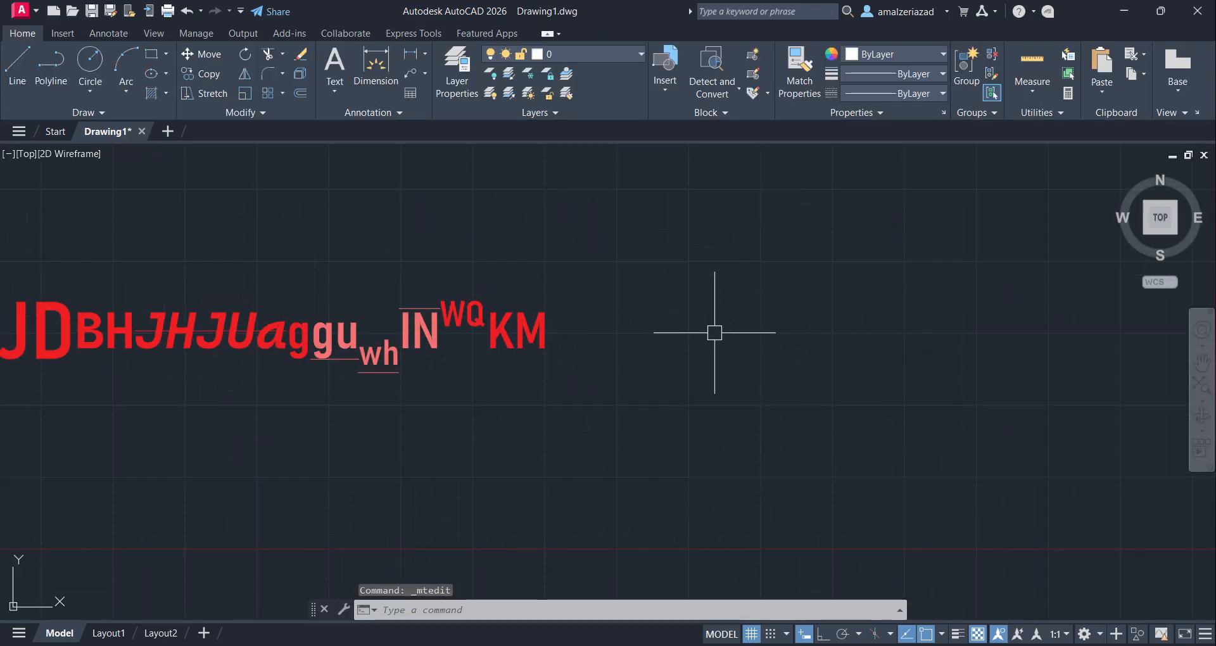
left_click(334, 88)
left_click(363, 119)
left_click(572, 201)
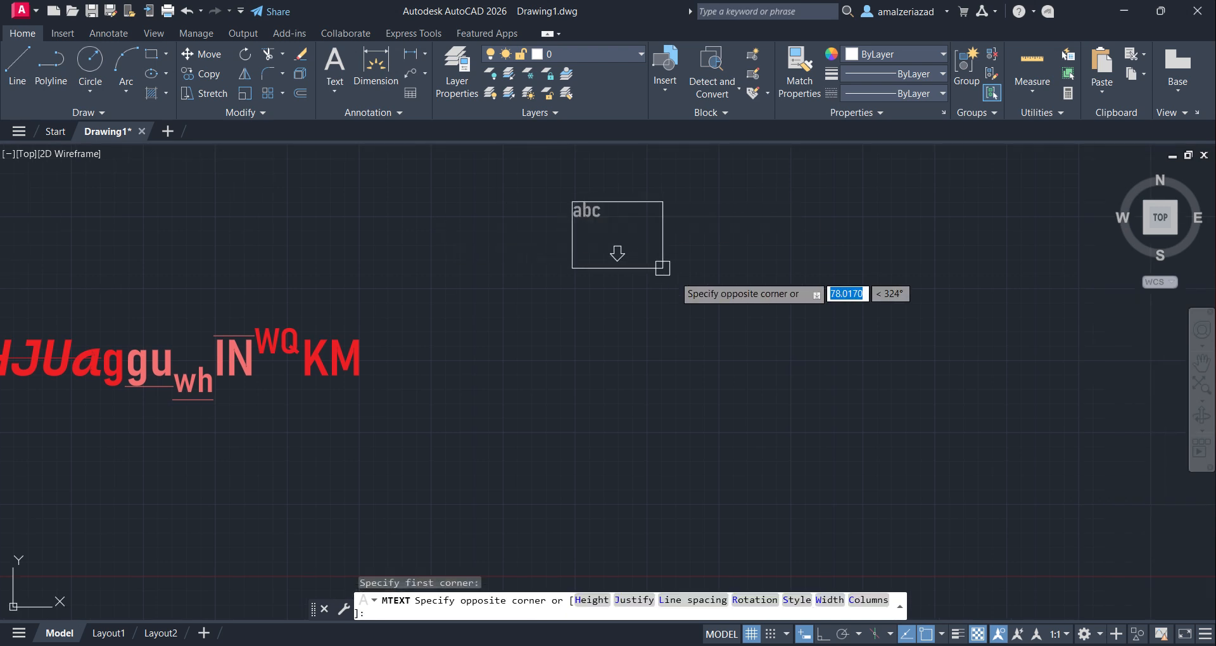
left_click(704, 308)
- Enter four separate lines in the new multiline text: "Jax", "asnc", "skNXJb" and "sjkcbiSGI"
type("Jax")
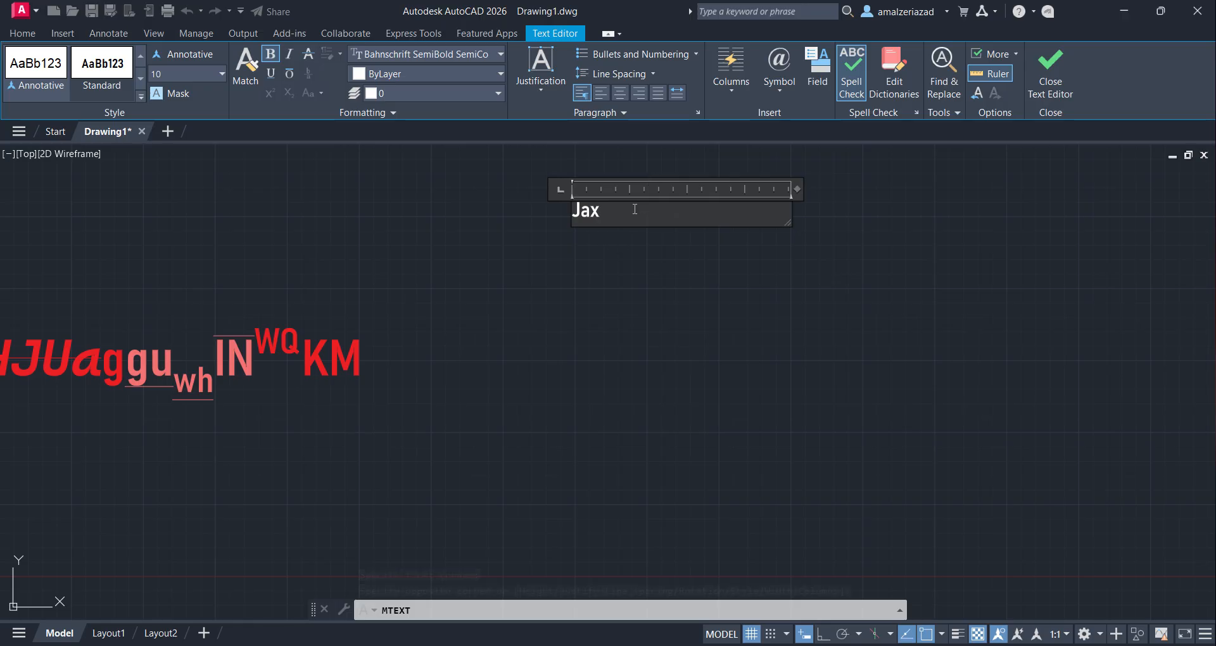
key("Return")
type("asnc")
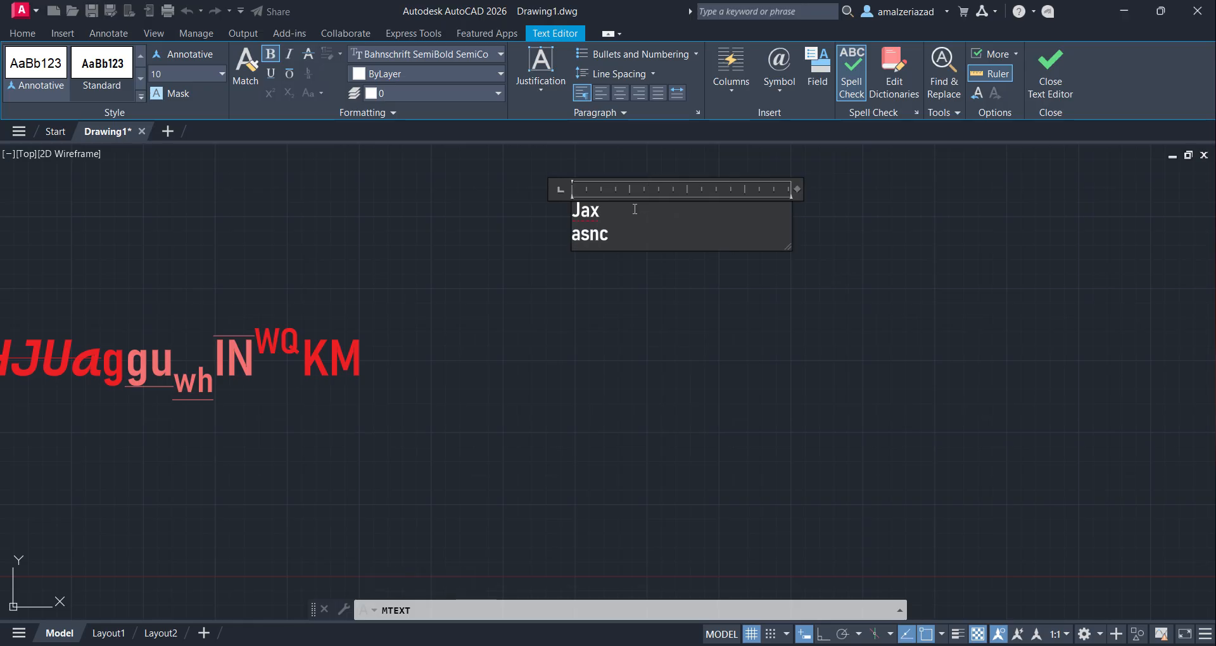
key("Return")
type("skNXJb")
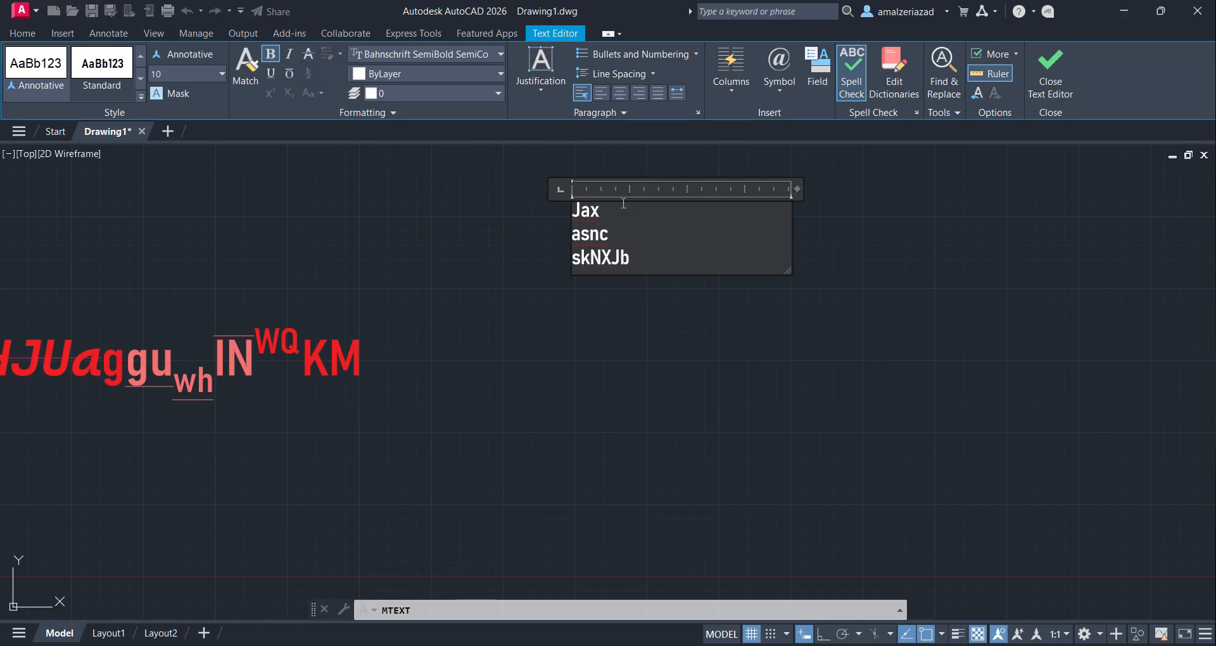
key("Return")
type("sjkcbiSGI")
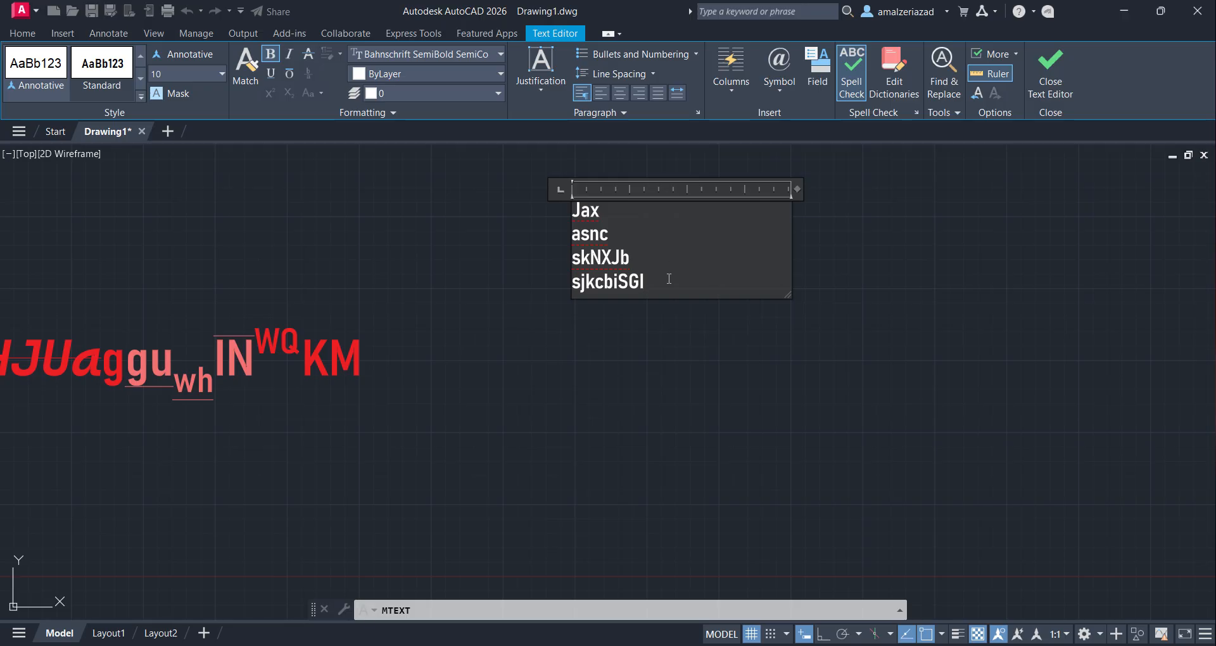
- Format all four lines as a numbered list and switch them to a bulleted list
left_click_drag(669, 279, 574, 205)
left_click(607, 56)
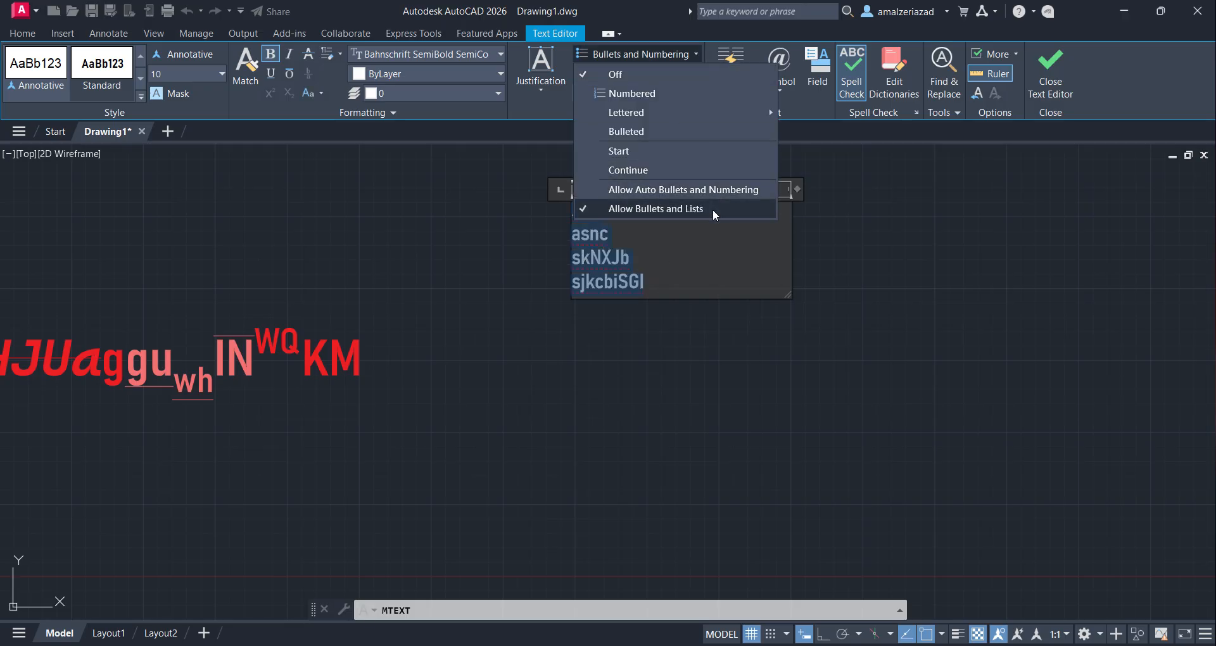
left_click(633, 93)
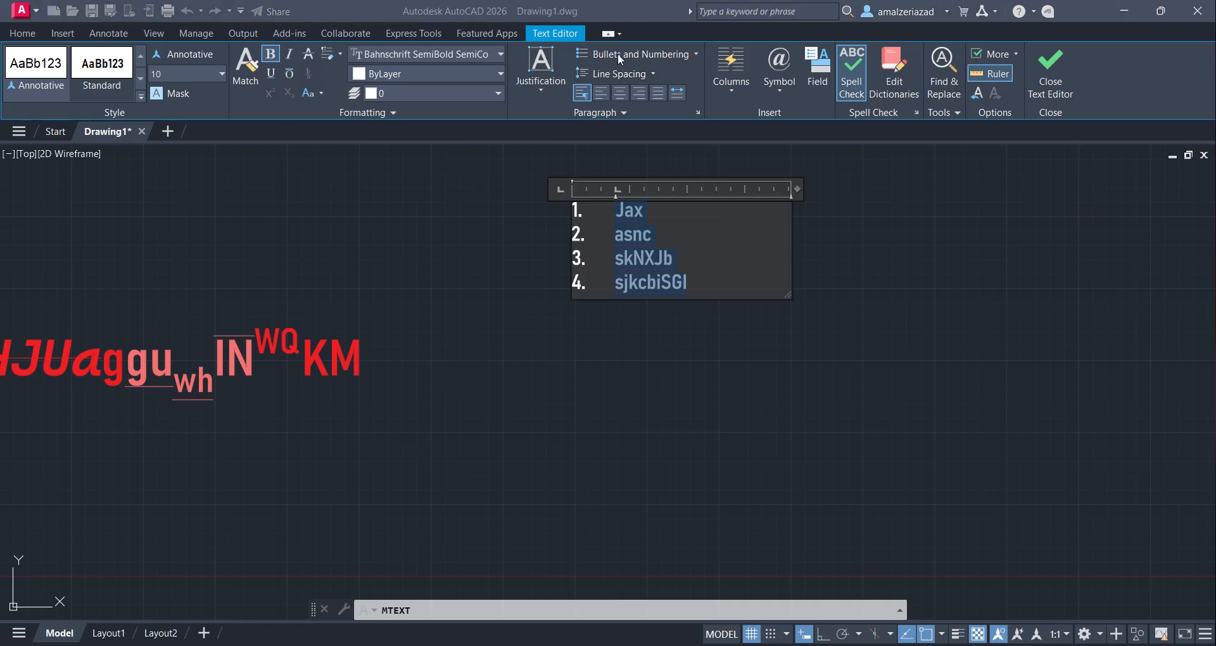
left_click(693, 55)
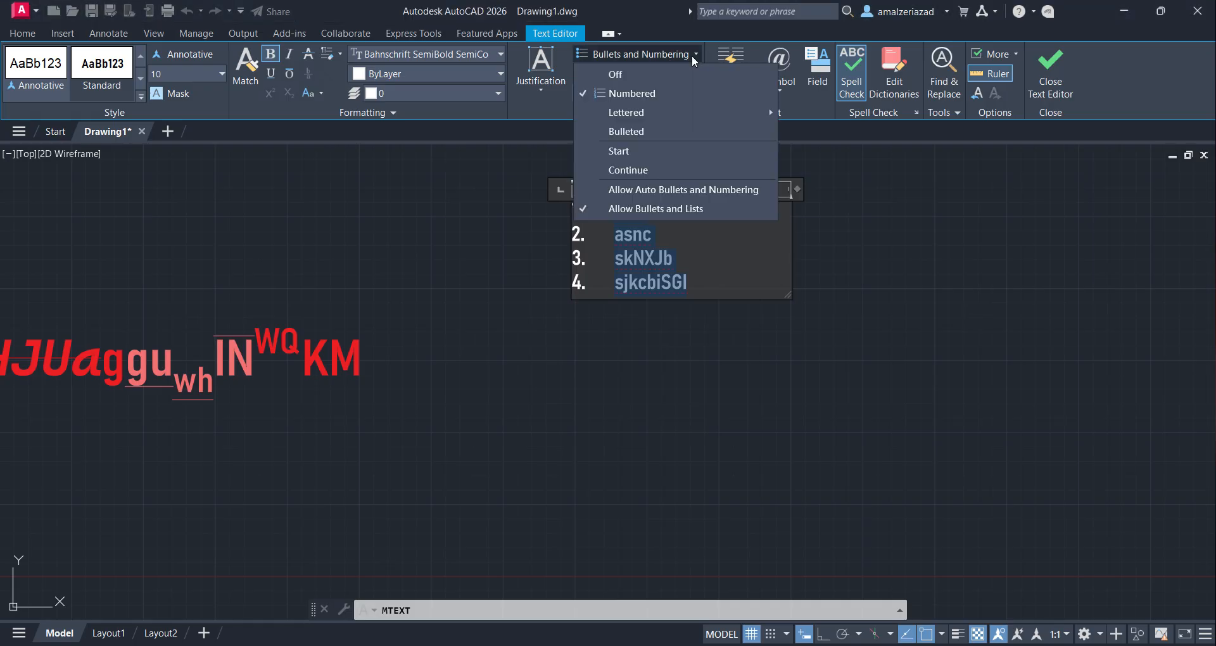
mouse_move(668, 111)
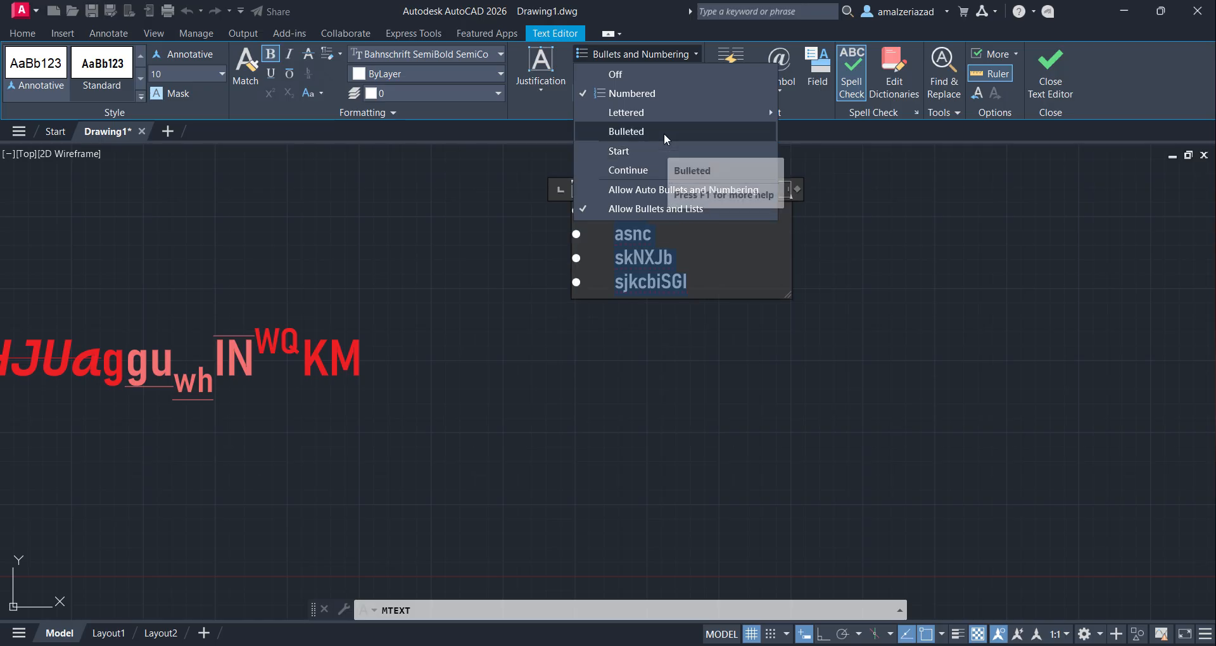
left_click(665, 133)
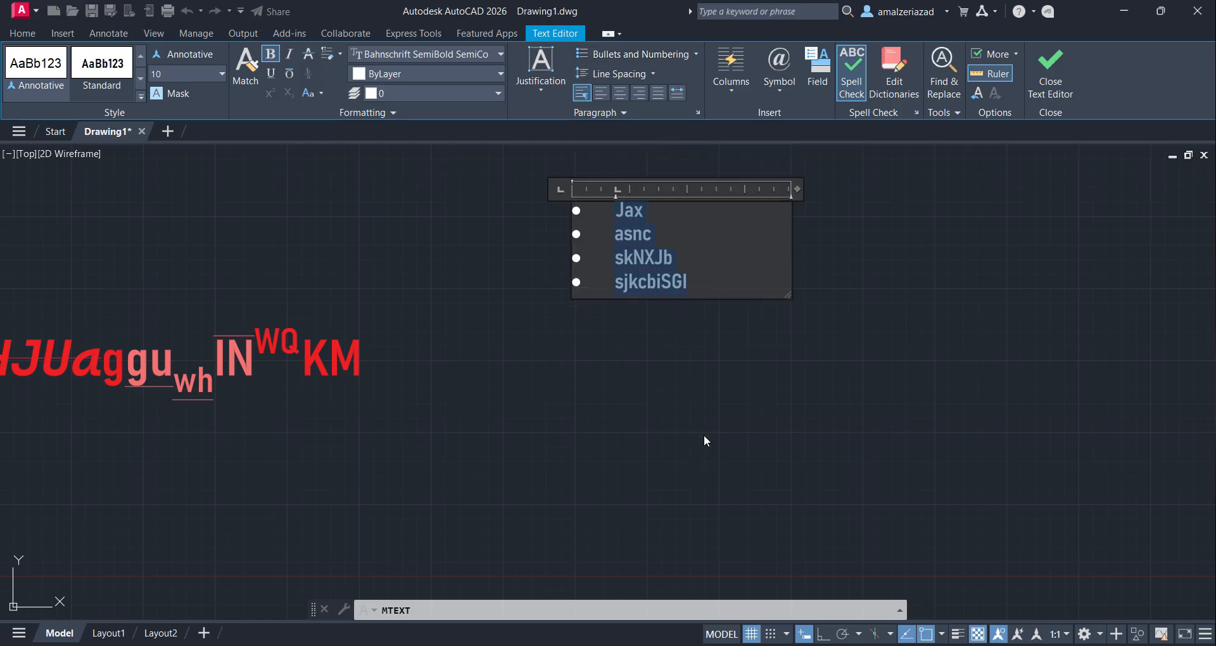
- Set the line spacing of the four bulleted lines to 1.5x
left_click(643, 76)
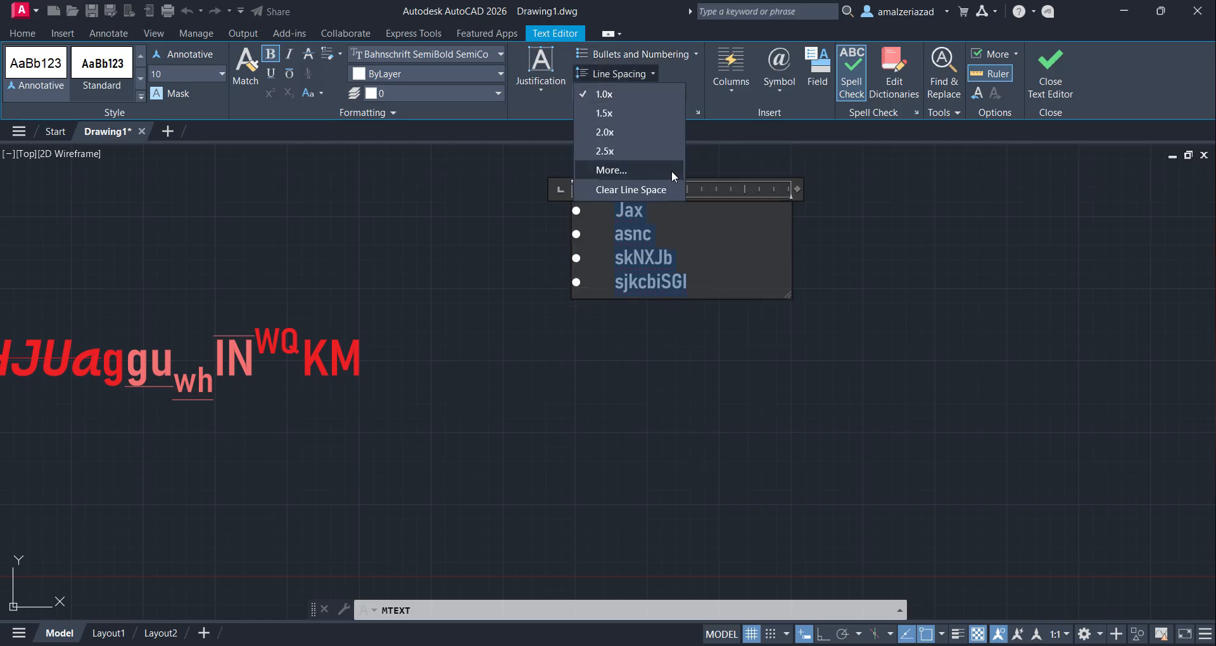
left_click(636, 233)
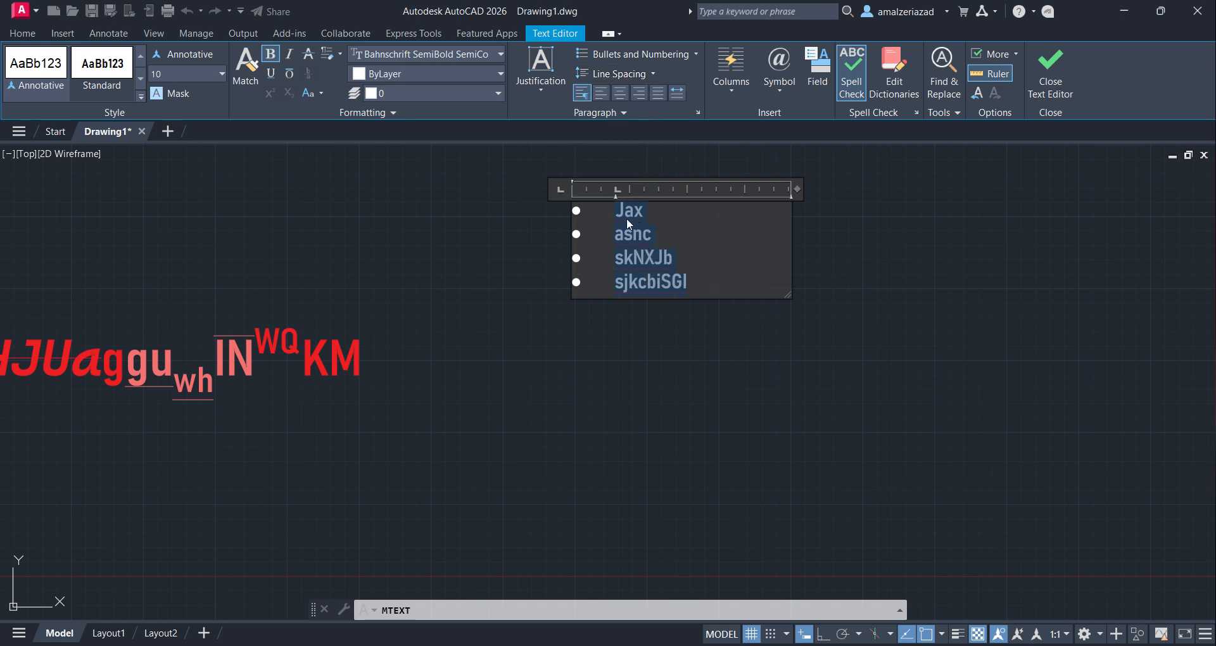
left_click(638, 72)
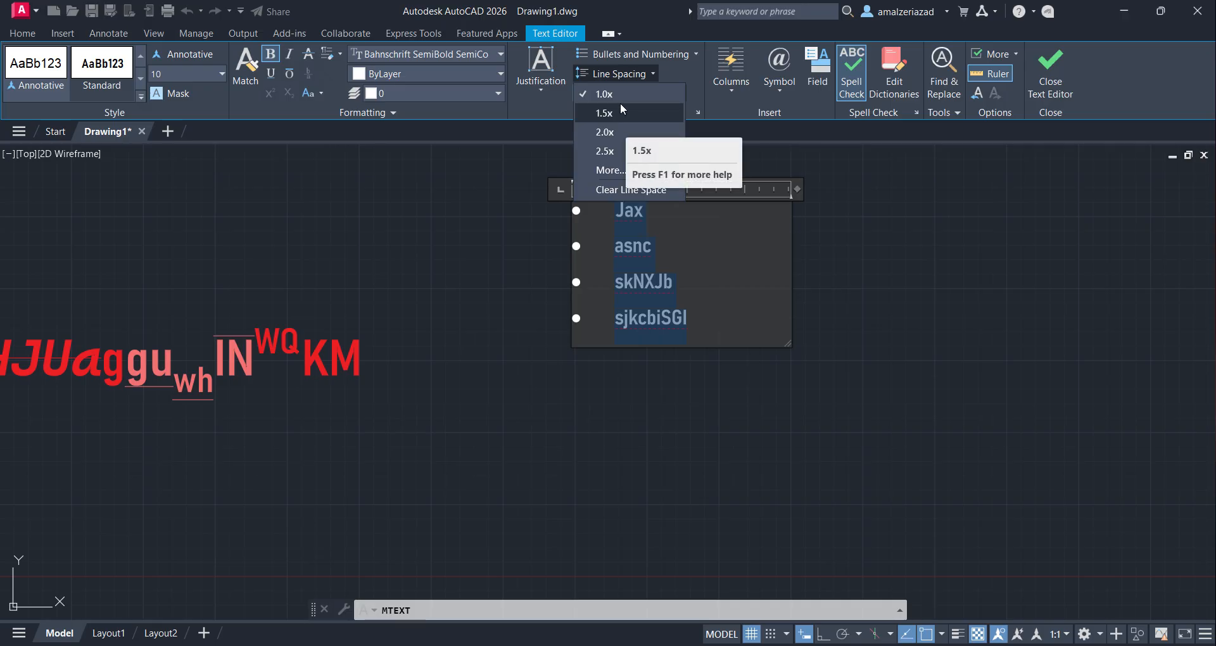
left_click(636, 99)
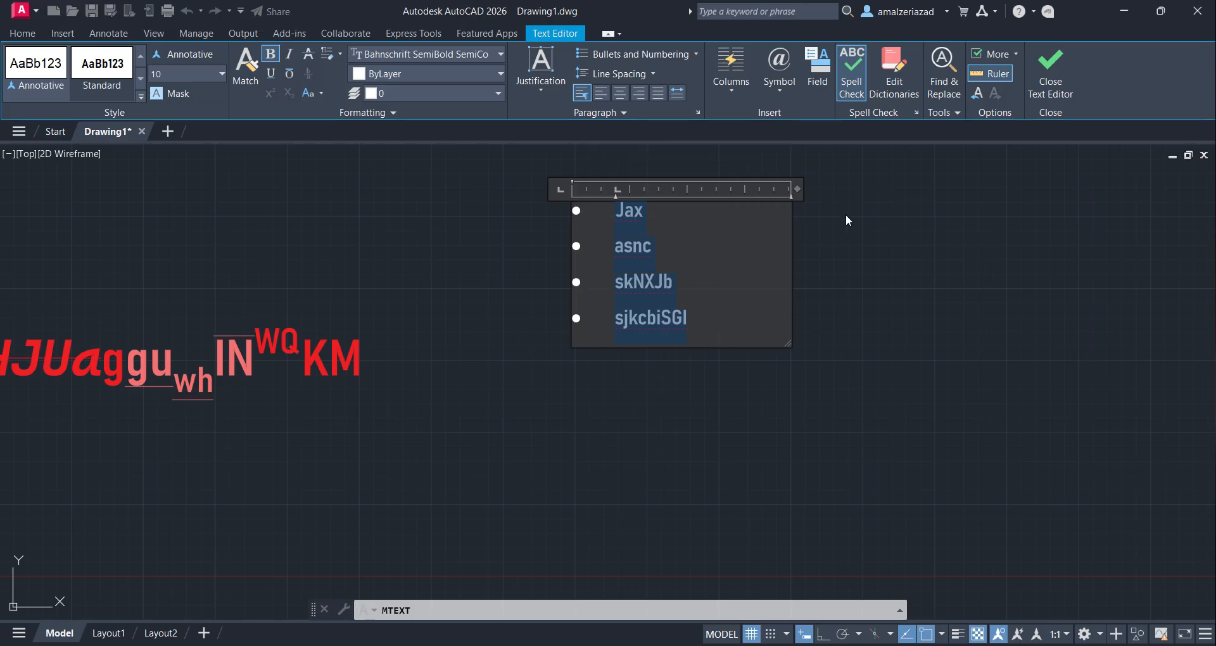
- Widen the text box of the four bulleted lines and try distributed alignment on them
left_click_drag(799, 189, 853, 189)
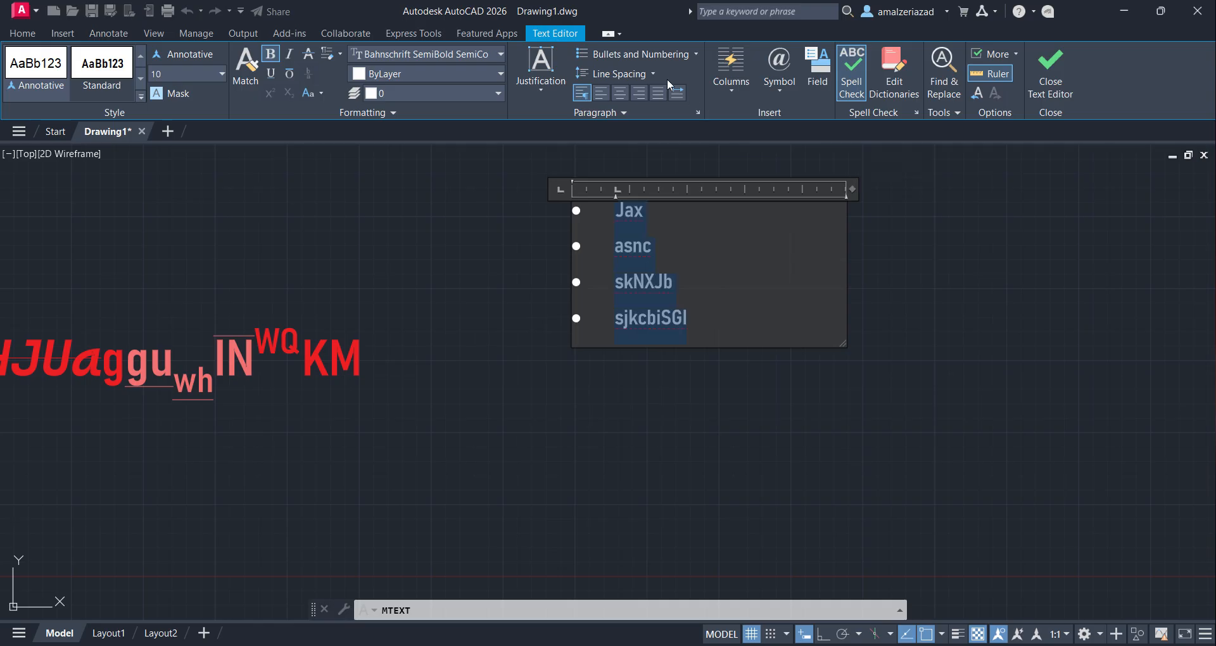
left_click(686, 93)
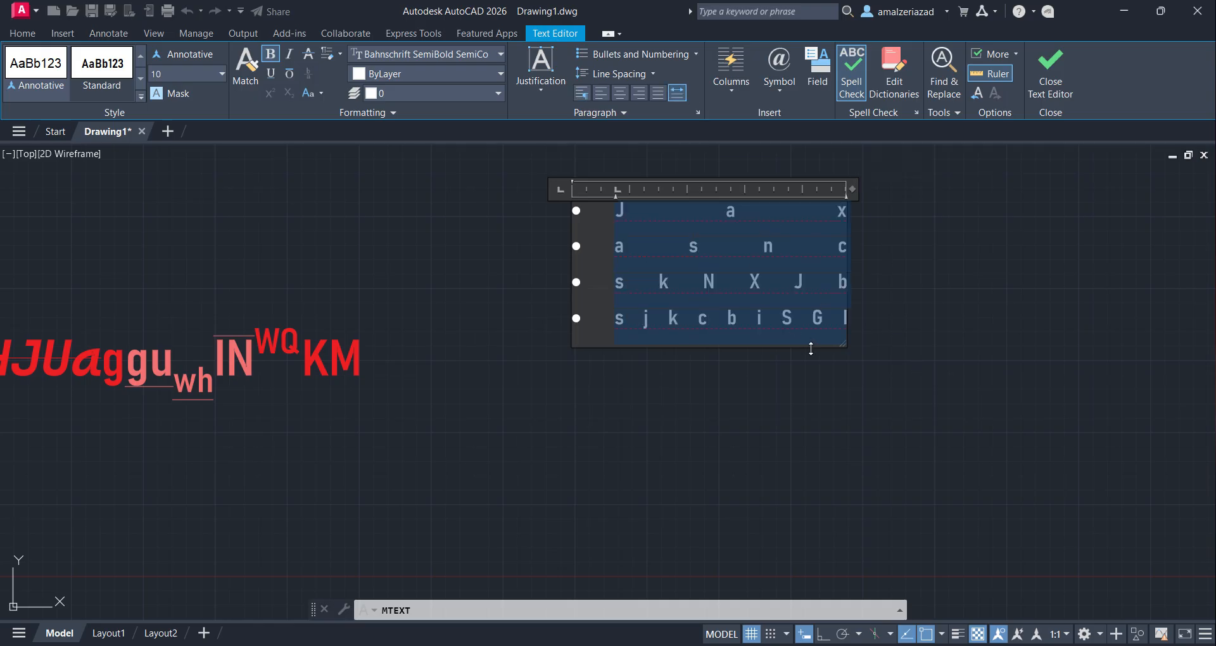
- Set the bulleted text to 3 static columns and finish editing it
left_click(731, 81)
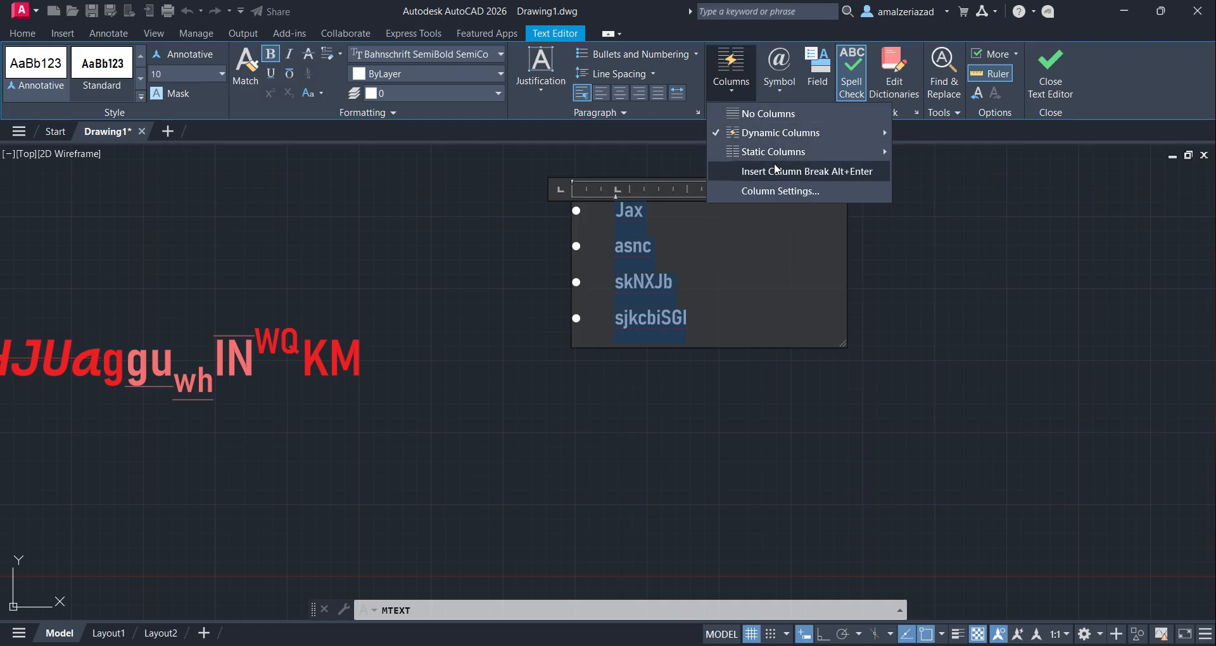
mouse_move(854, 150)
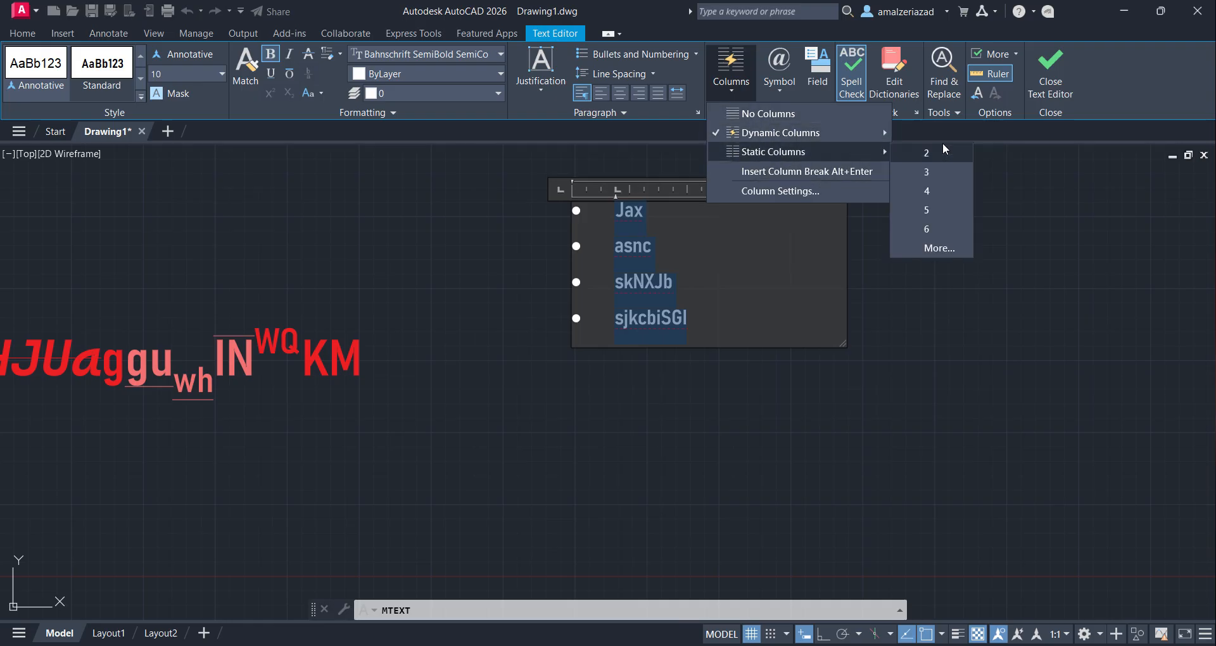
left_click(940, 172)
scroll(551, 330, "down", 4)
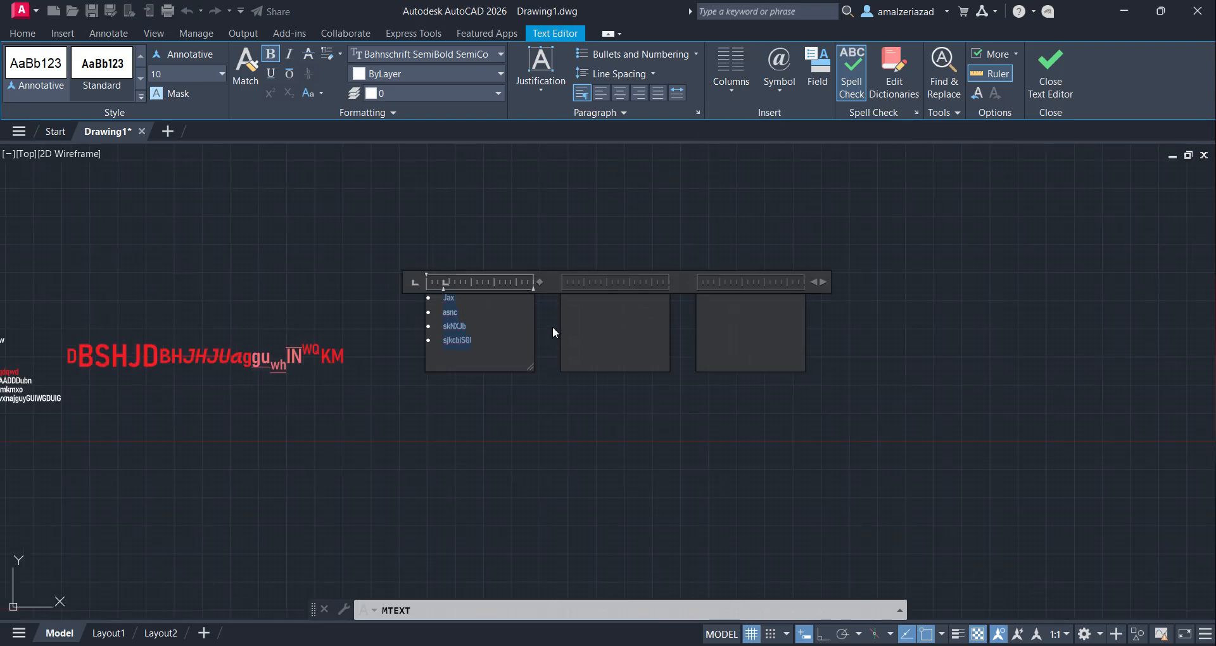
scroll(510, 306, "up", 4)
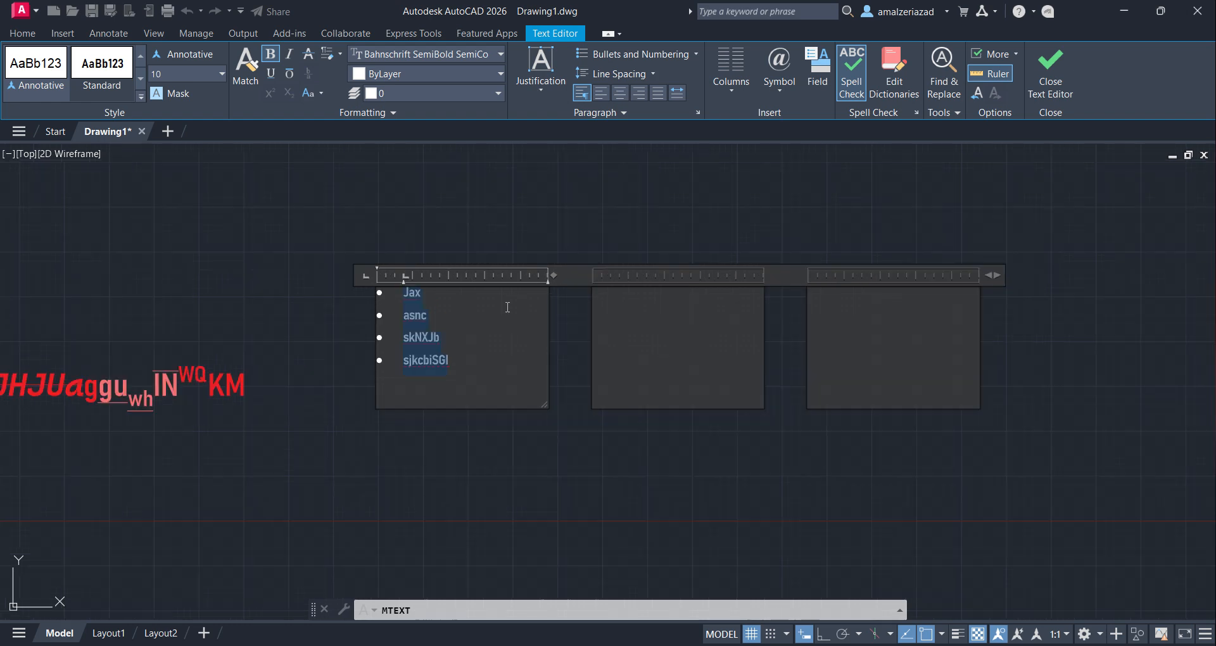
left_click(458, 350)
scroll(458, 350, "down", 2)
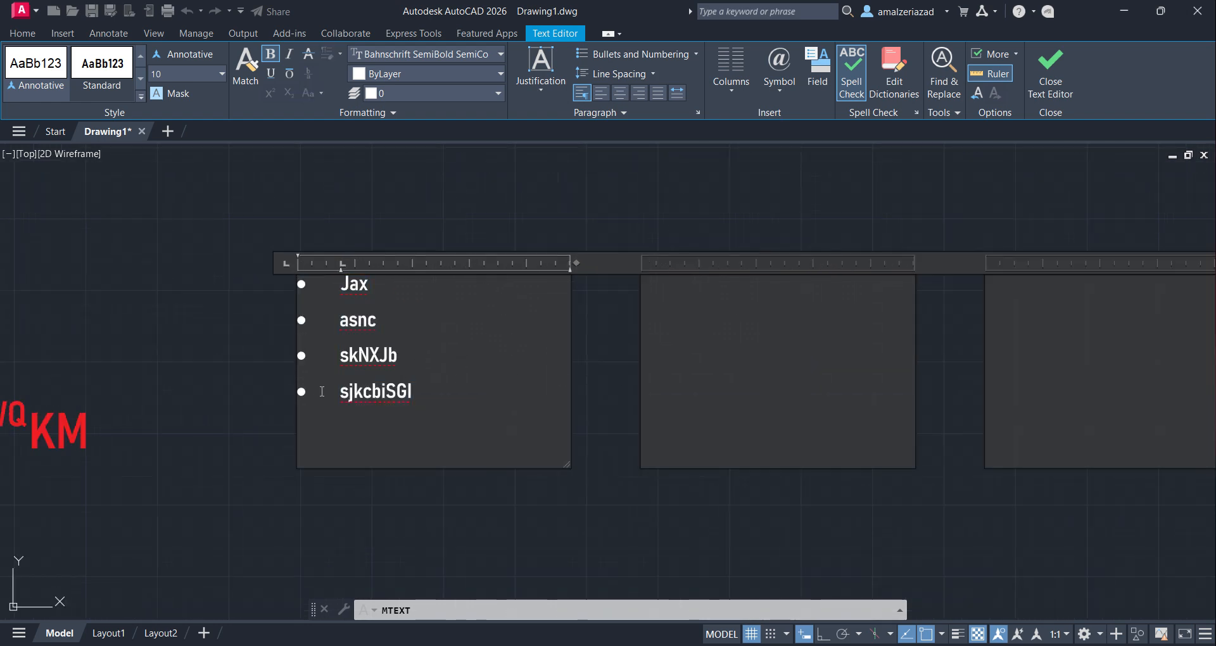
scroll(483, 272, "up", 4)
key("ctrl+Return")
scroll(301, 189, "down", 2)
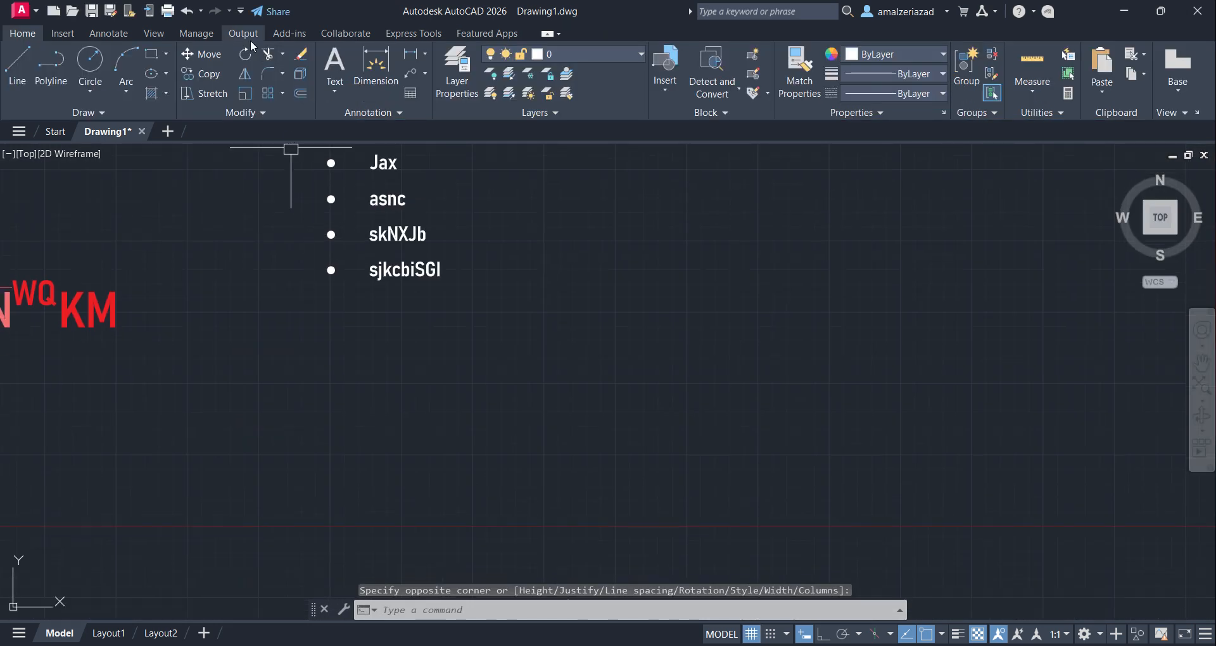
- Define a new multiline text box in the empty area to the right of the bulleted list
left_click(334, 89)
left_click(342, 116)
middle_click_drag(528, 185, 333, 238)
left_click(514, 167)
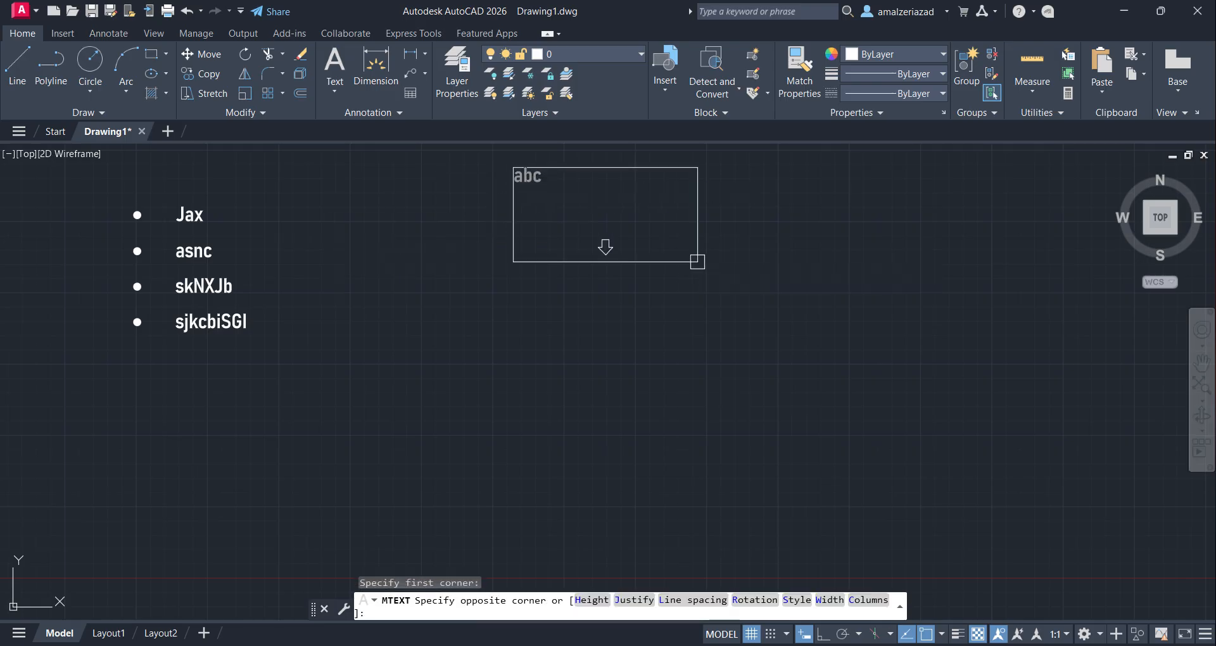
left_click(697, 264)
left_click(791, 77)
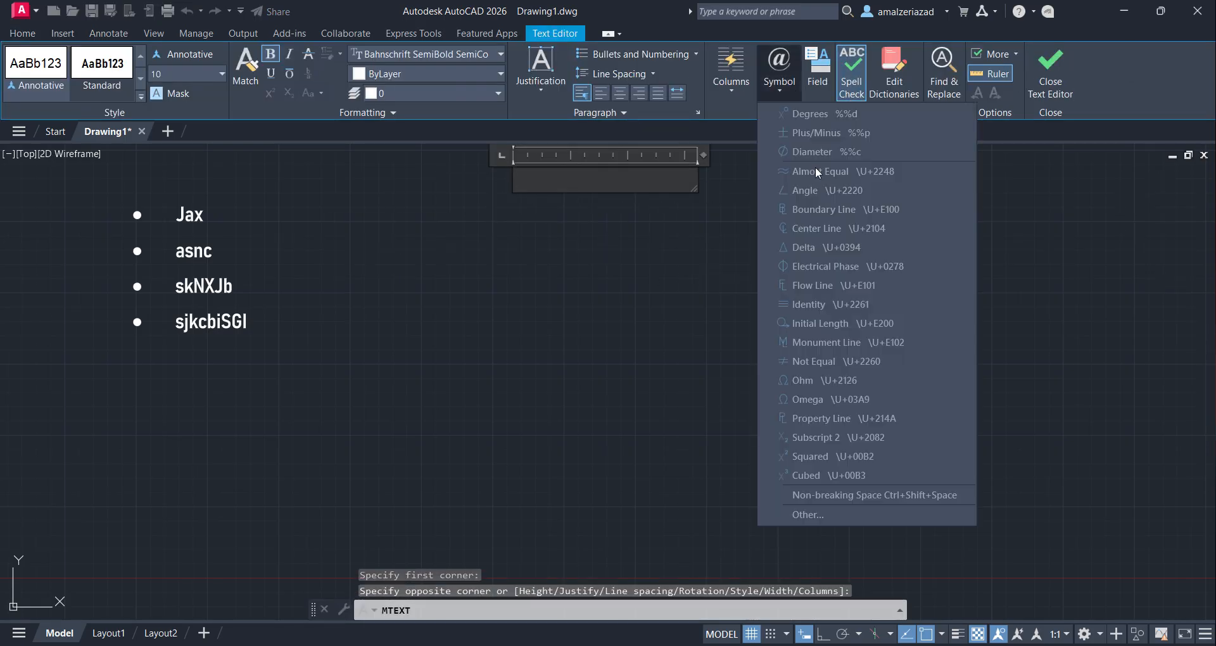
left_click(833, 117)
key("BackSpace")
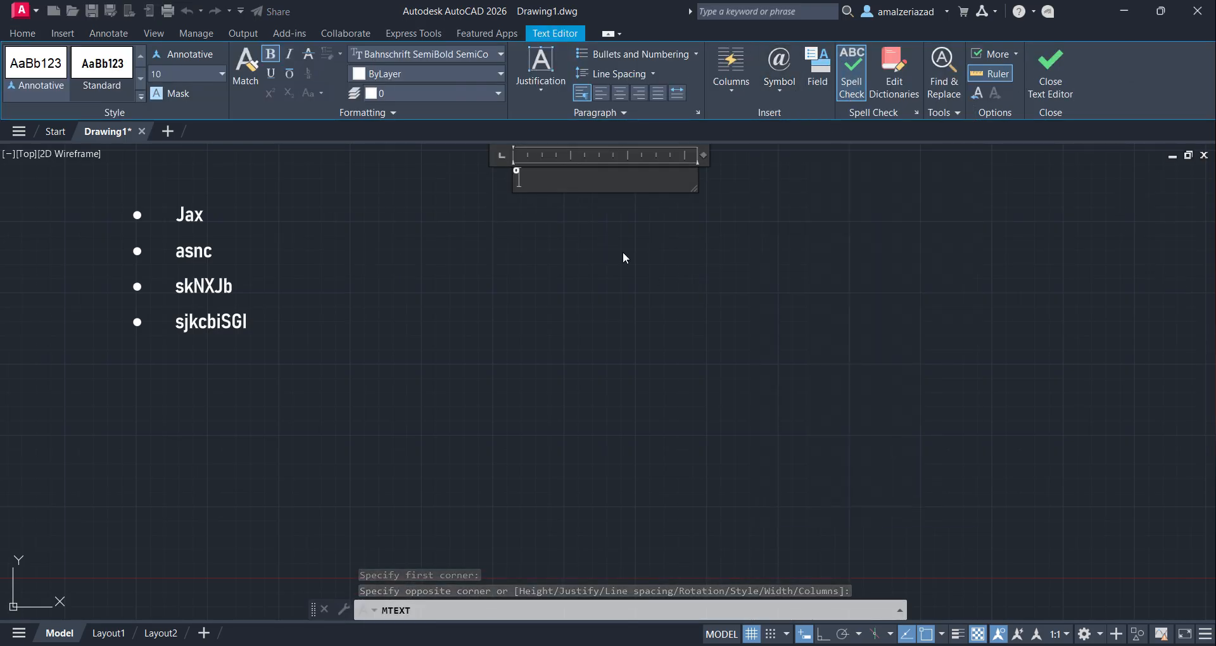
- Enter "30" followed by the degree symbol in the new multiline text
type("30")
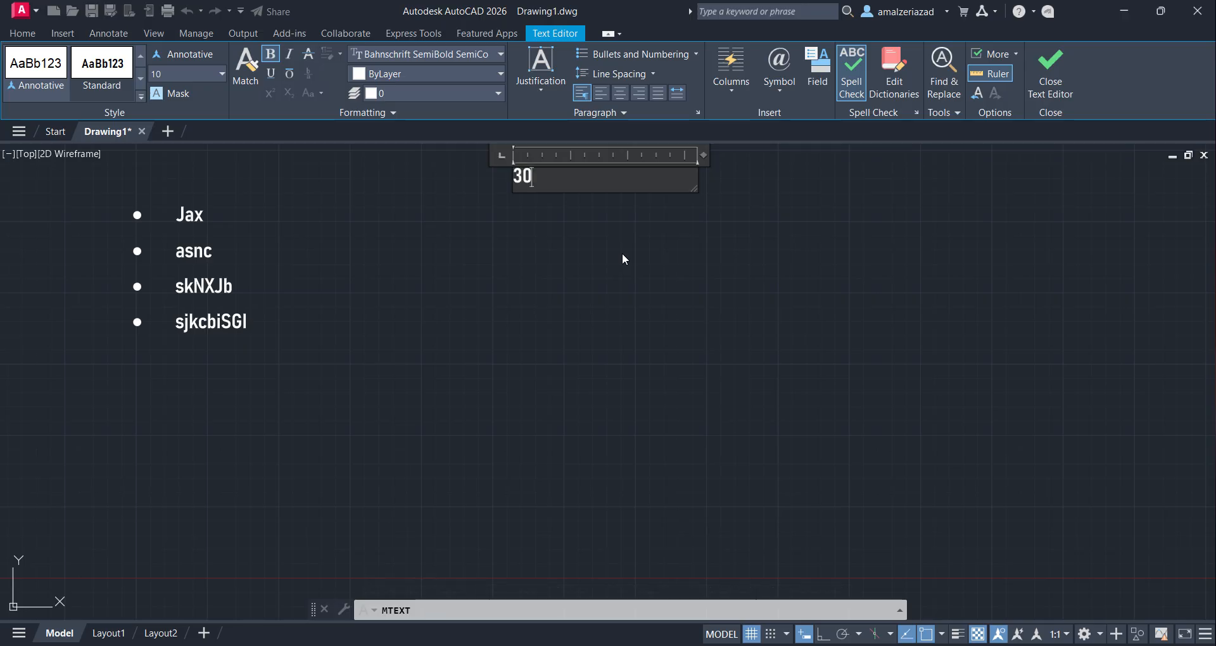
left_click(772, 71)
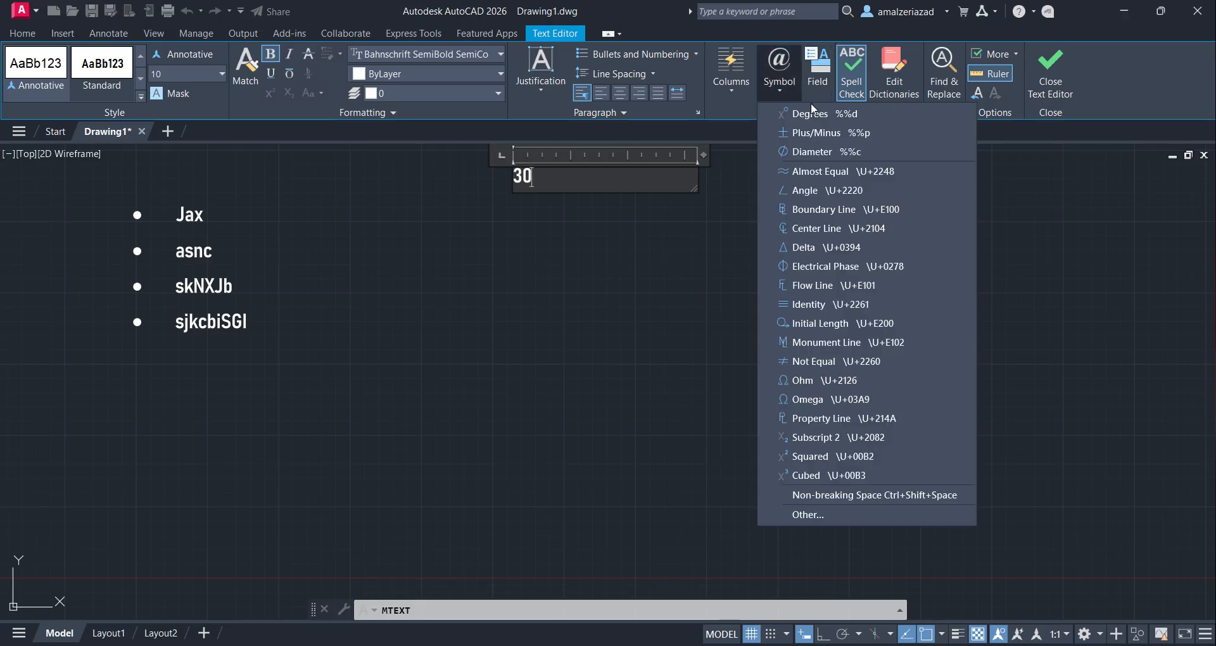
left_click(826, 116)
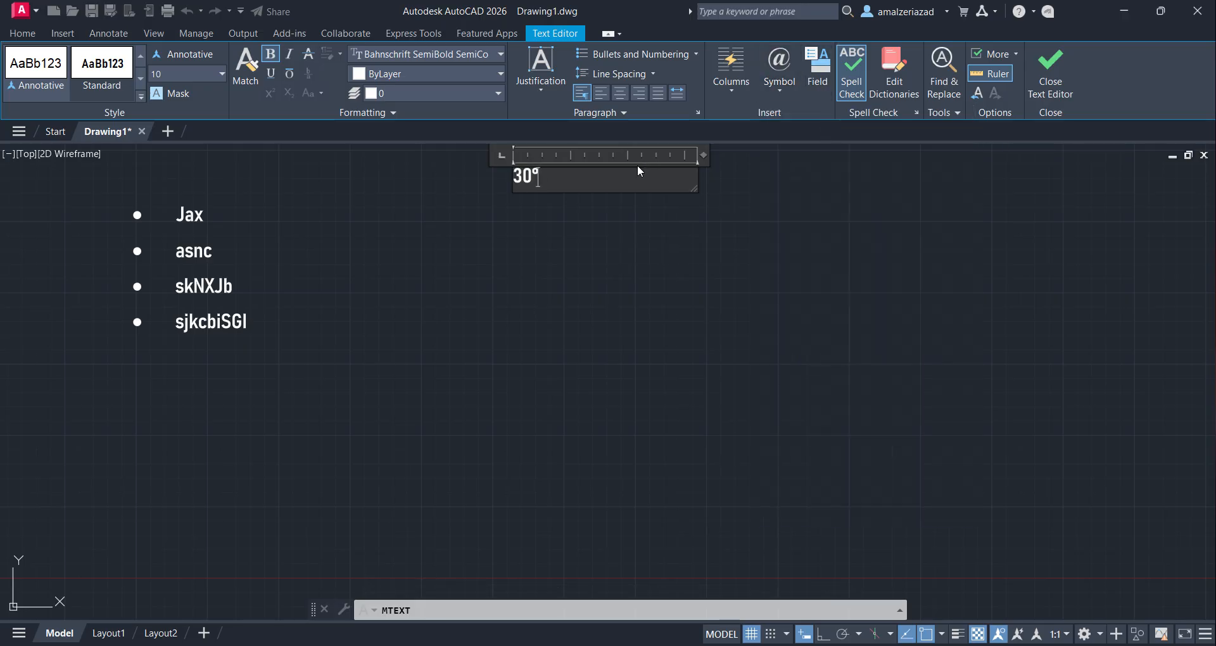
- Add a diameter symbol with the code %%c after the 30° entry, followed by "24"
left_click(778, 79)
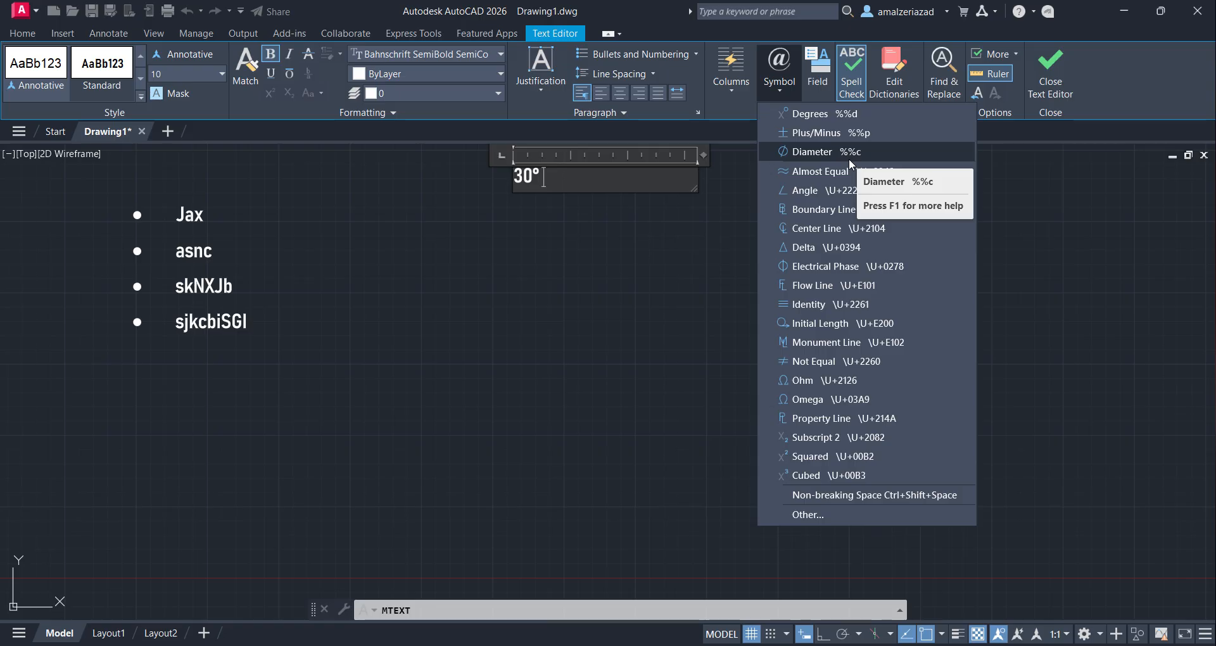
left_click(602, 179)
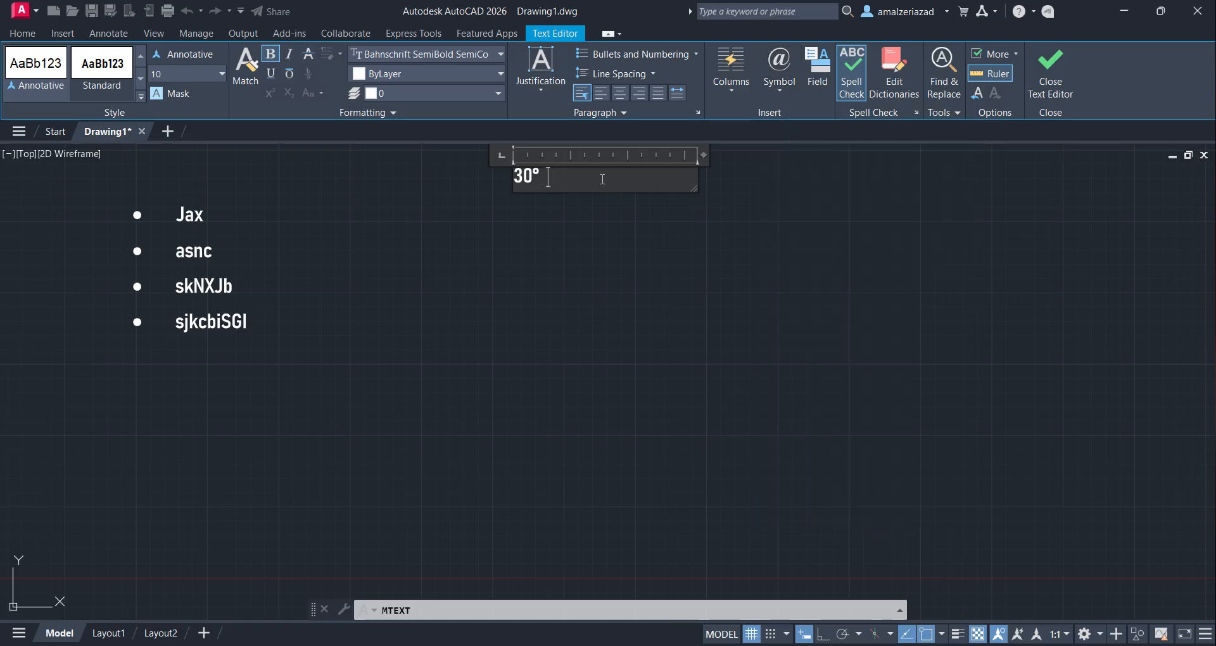
type("%%")
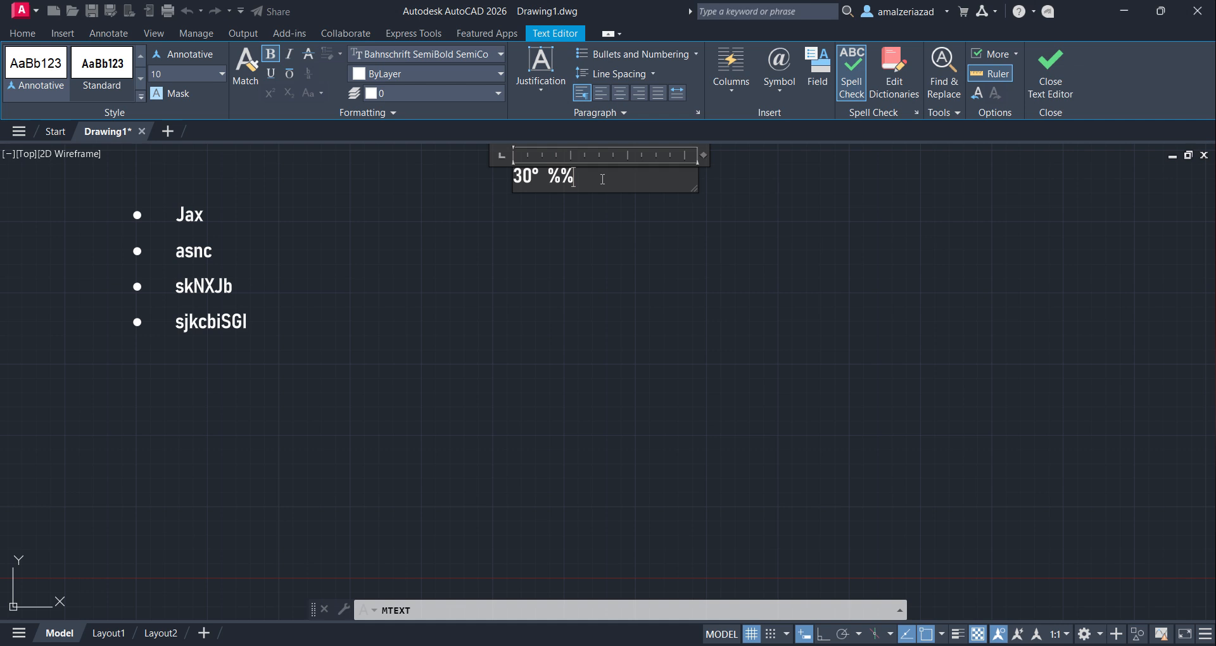
type("c")
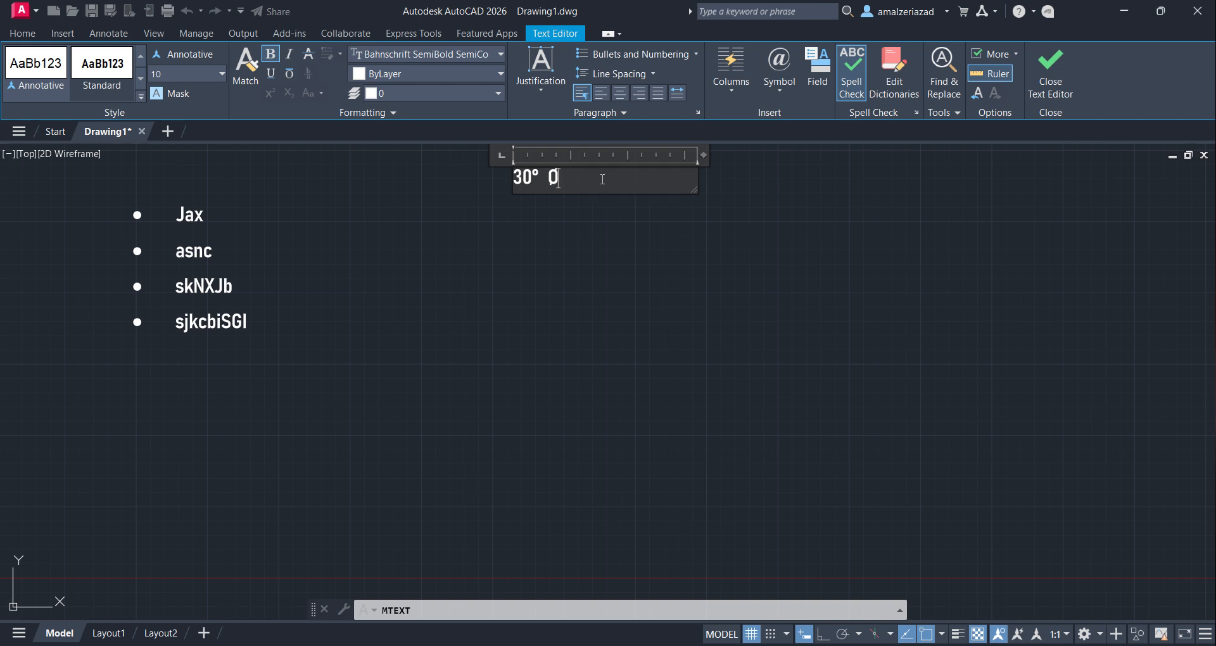
type("24")
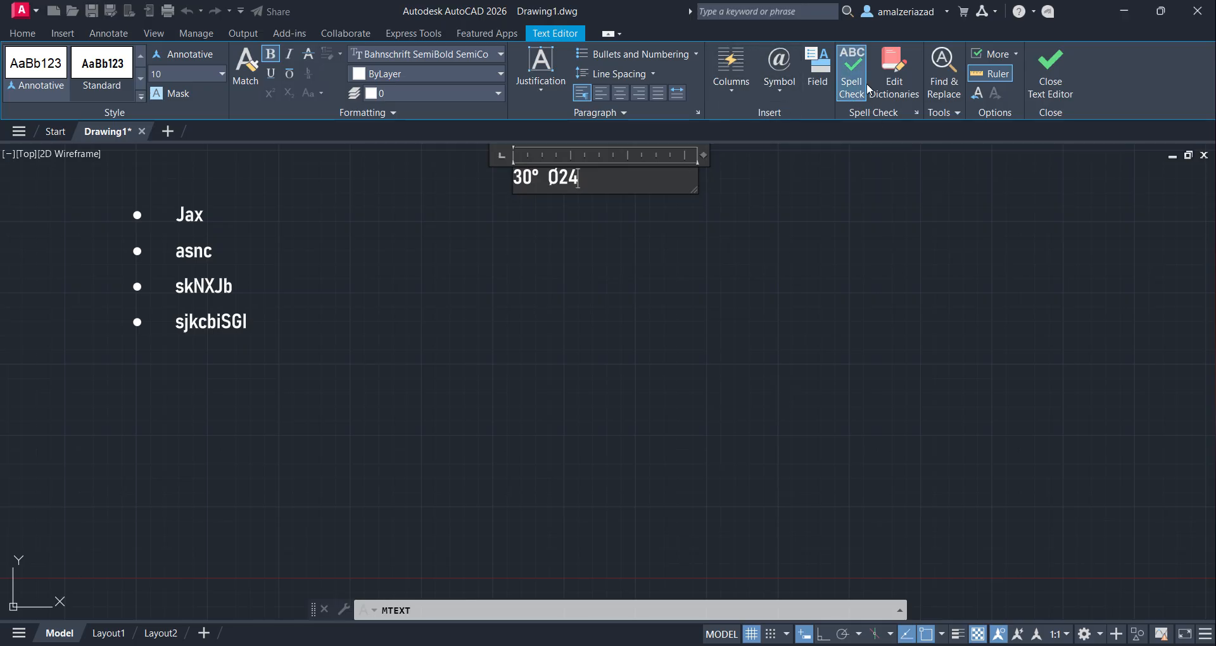
- Add the word "DSVVA" after the diameter value and finish editing the text
type("DSVVA")
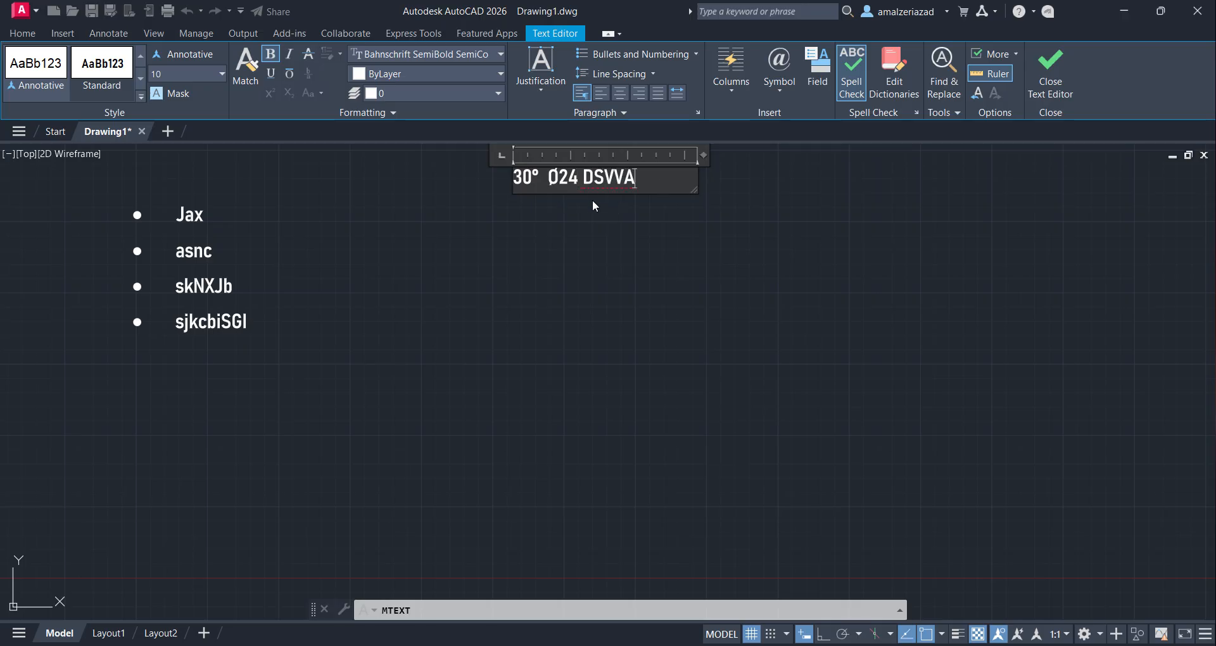
scroll(633, 166, "up", 4)
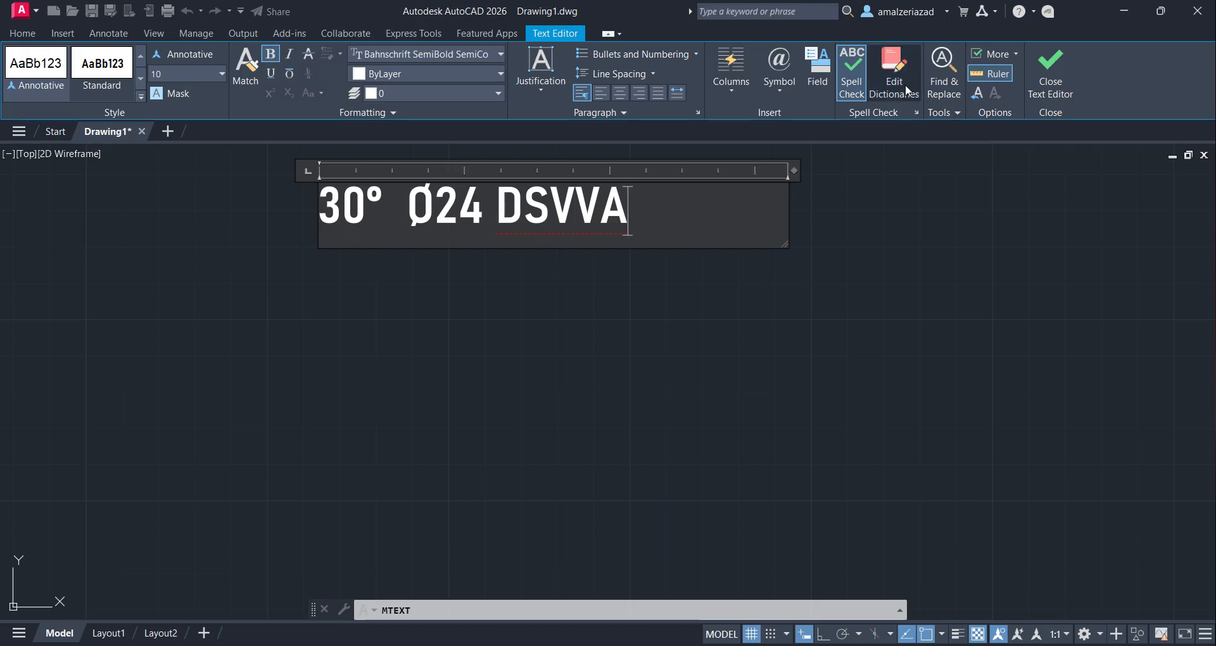
left_click_drag(600, 209, 497, 209)
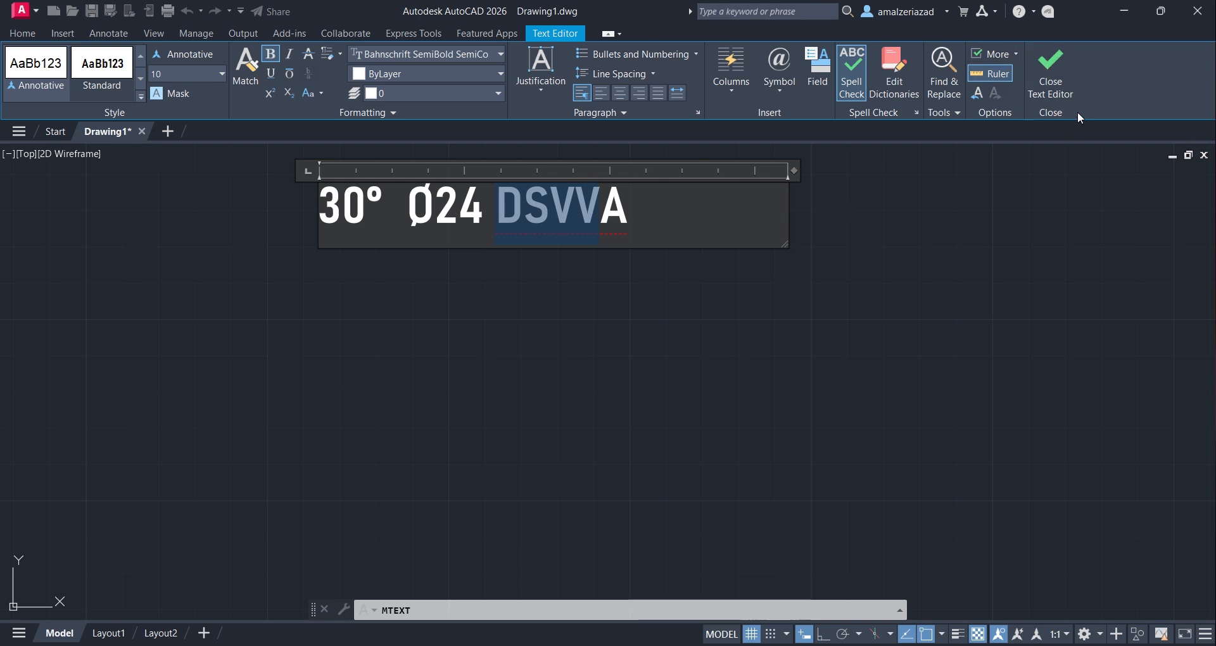
left_click(1042, 71)
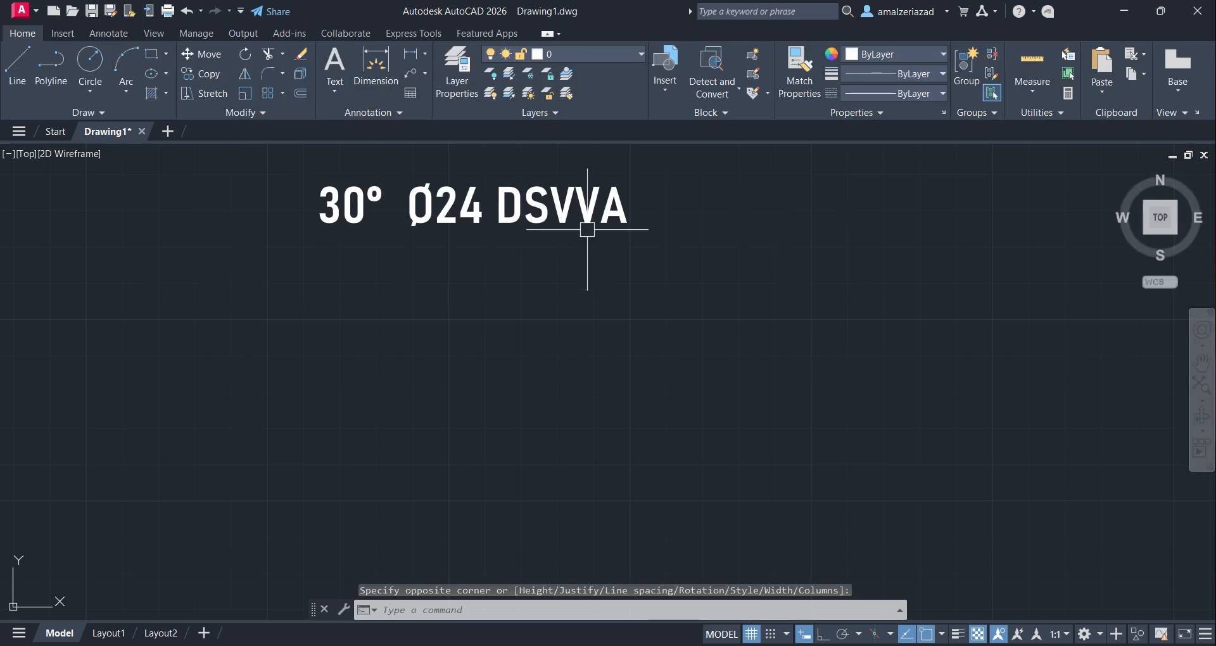
- Review the finished texts across the drawing, including the white text samples, the formatted red text, the bulleted list and the symbol text
scroll(576, 272, "down", 4)
scroll(563, 370, "down", 4)
middle_click_drag(563, 369, 712, 373)
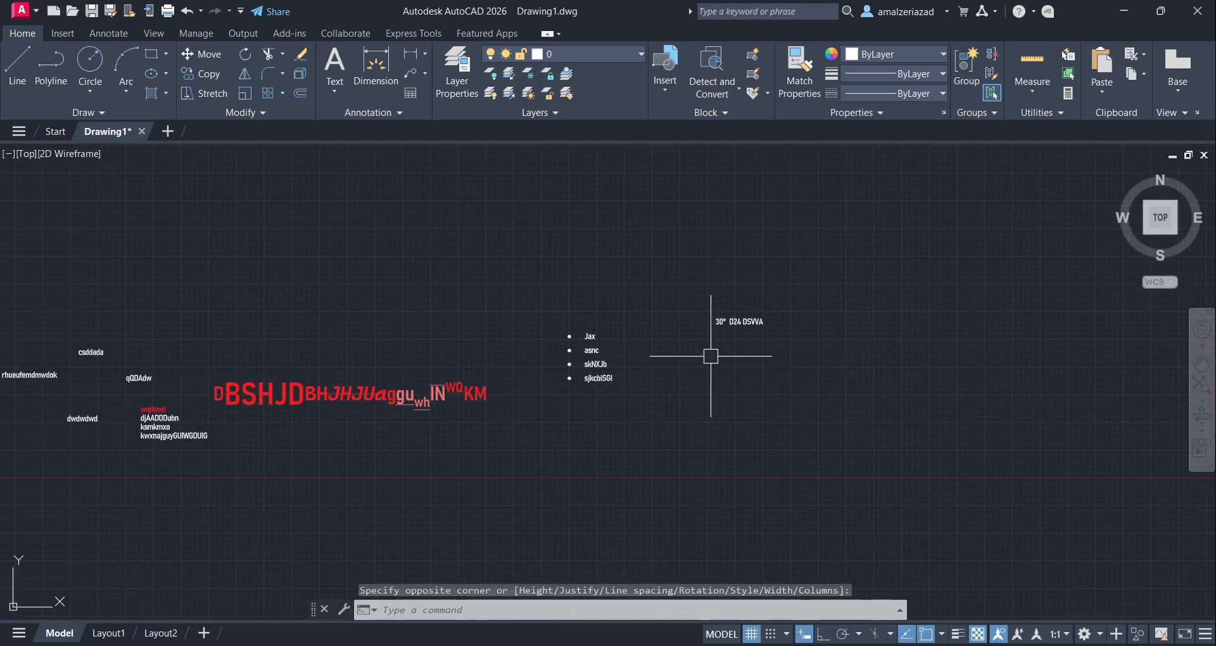
scroll(712, 373, "up", 5)
scroll(679, 264, "up", 2)
scroll(651, 238, "down", 2)
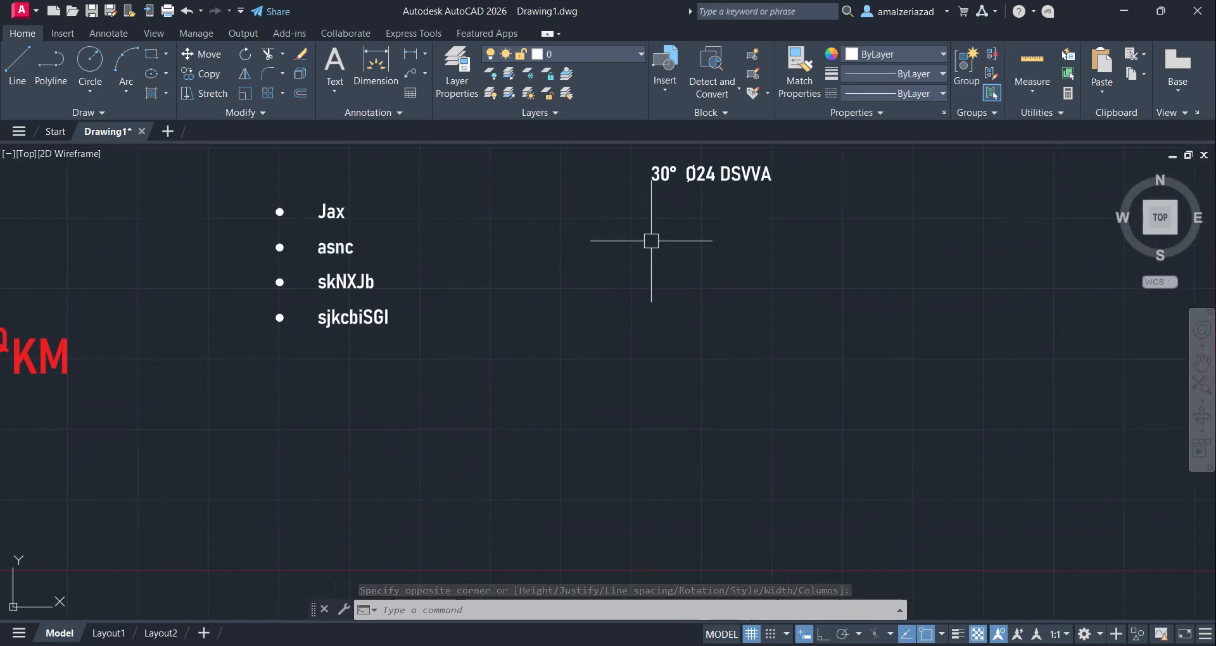
scroll(551, 327, "down", 4)
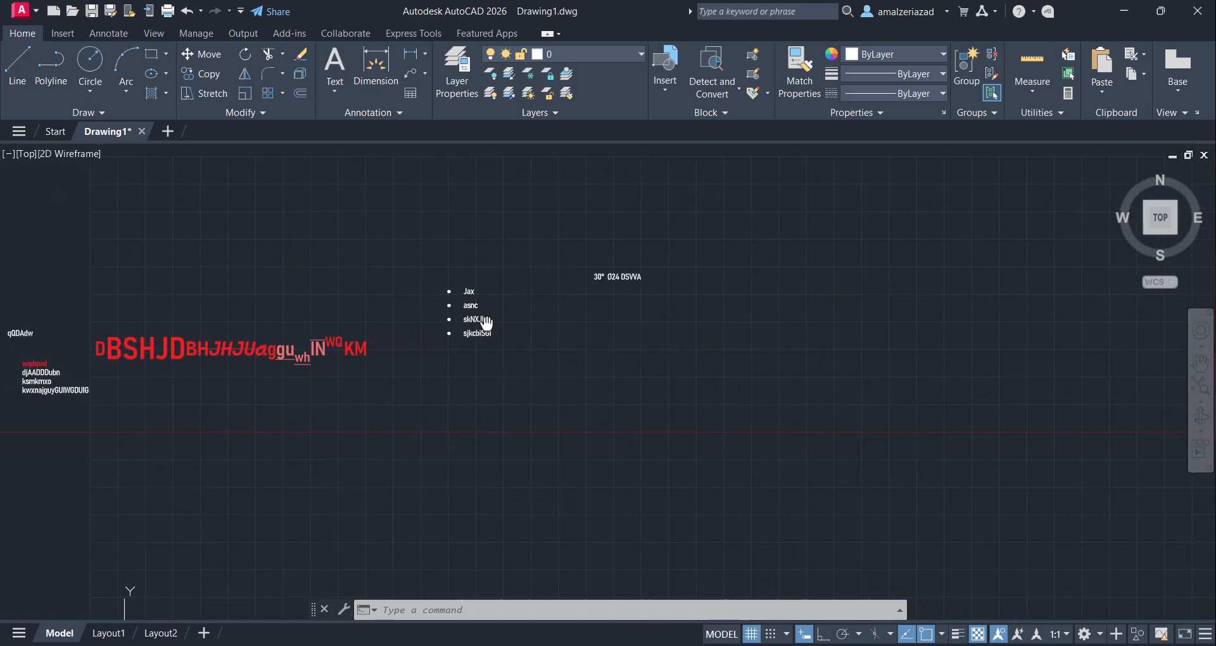
middle_click_drag(551, 327, 581, 338)
scroll(594, 314, "down", 2)
middle_click_drag(358, 332, 434, 321)
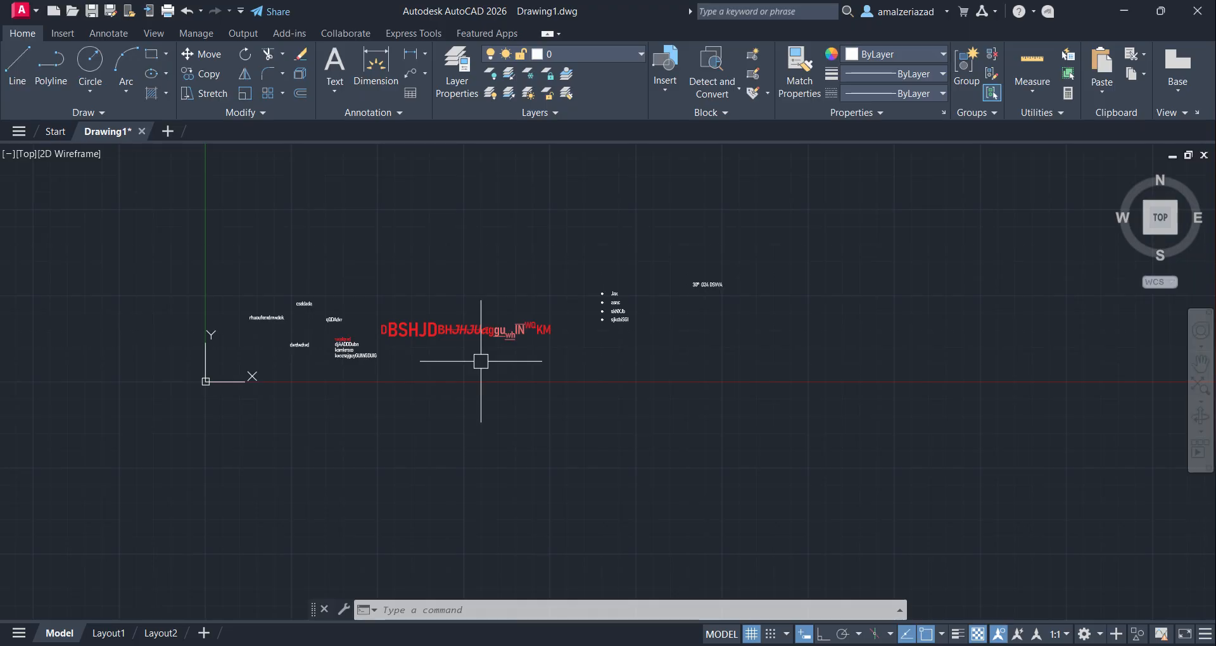
scroll(334, 321, "up", 8)
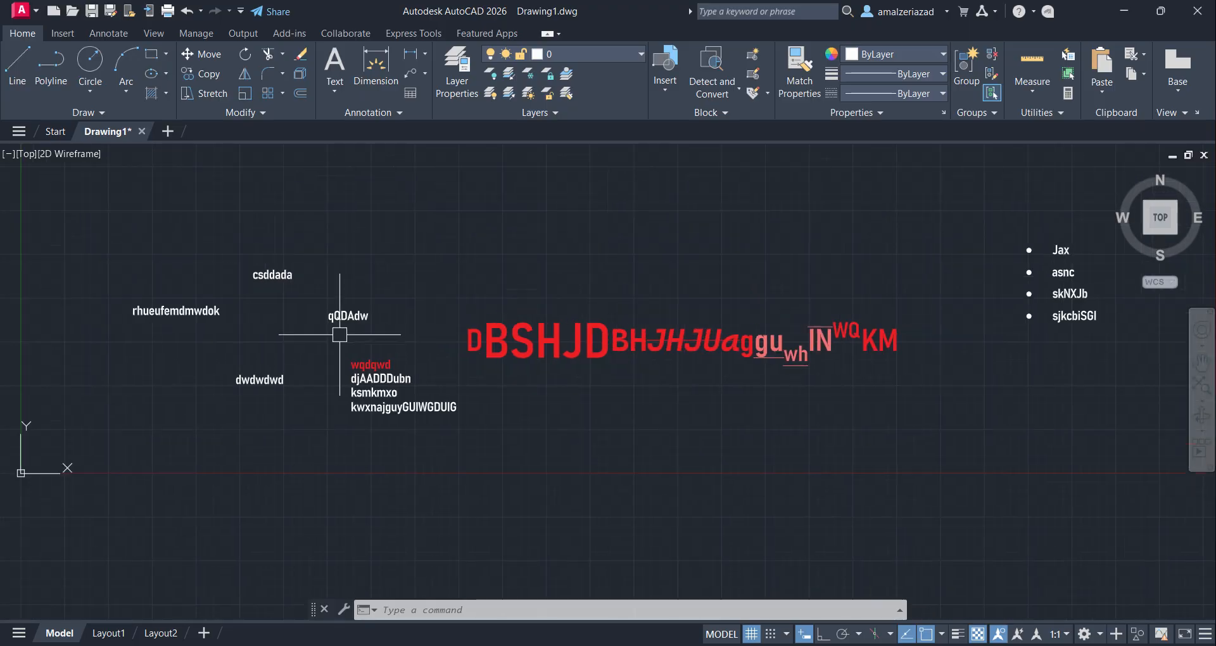
scroll(406, 399, "down", 7)
scroll(306, 342, "up", 2)
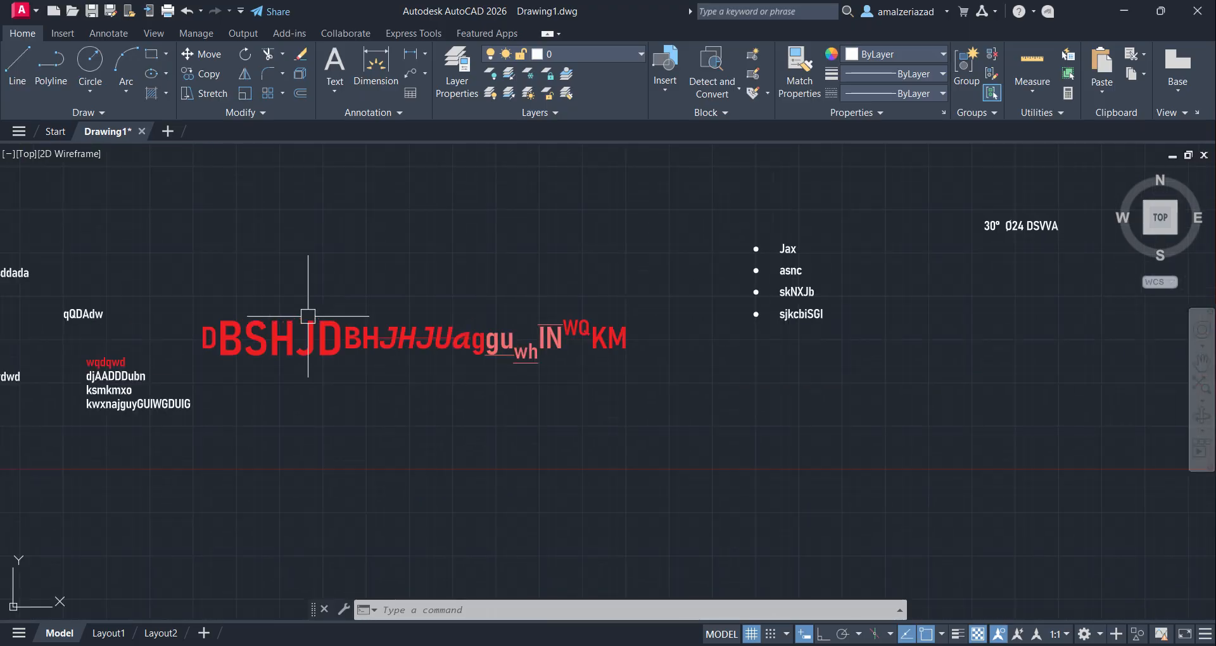
scroll(529, 401, "up", 2)
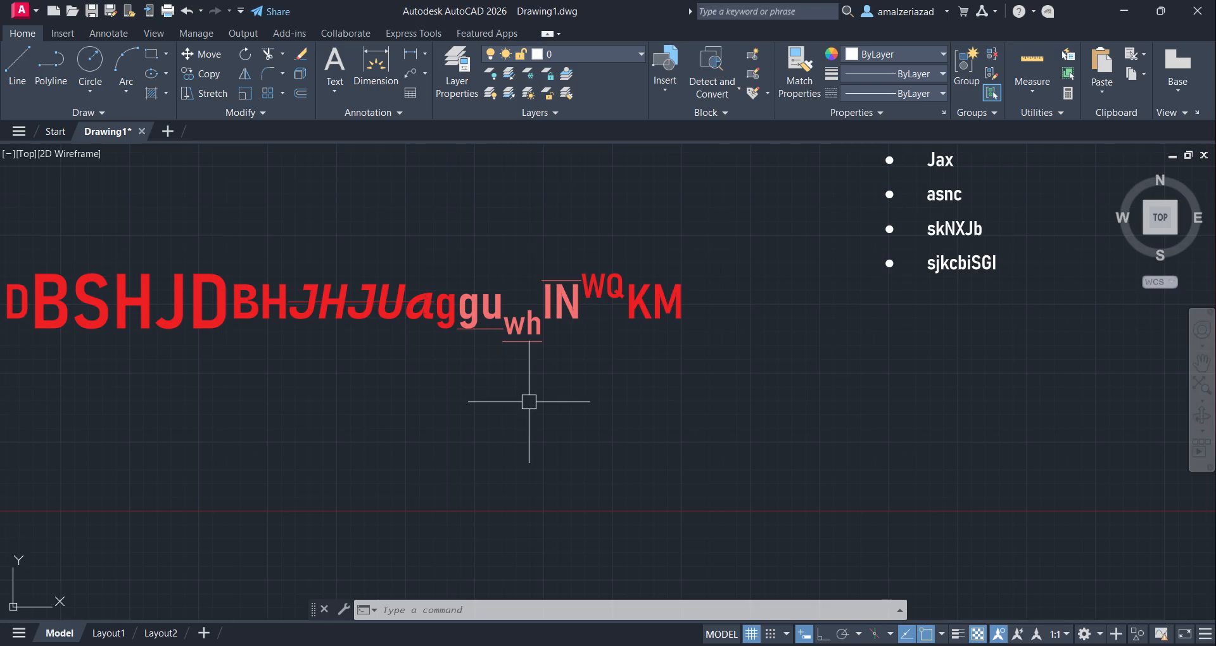